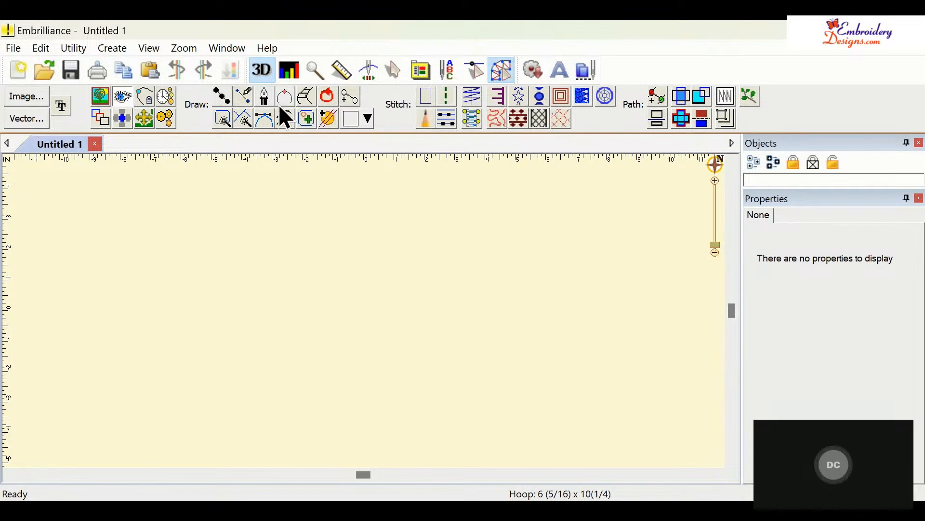
- Switch to the simpler digitizing toolbar and load the heart-with-paw artwork image as a backdrop
left_click(498, 72)
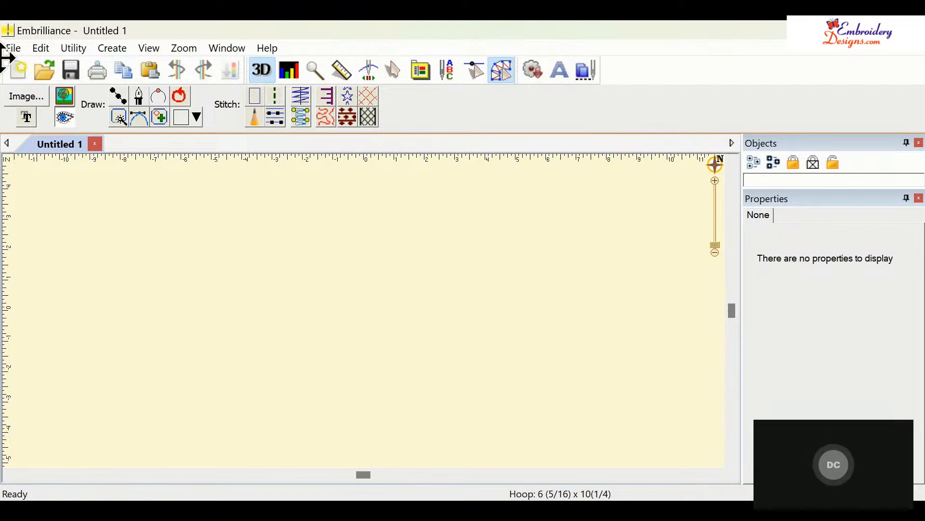
left_click(32, 95)
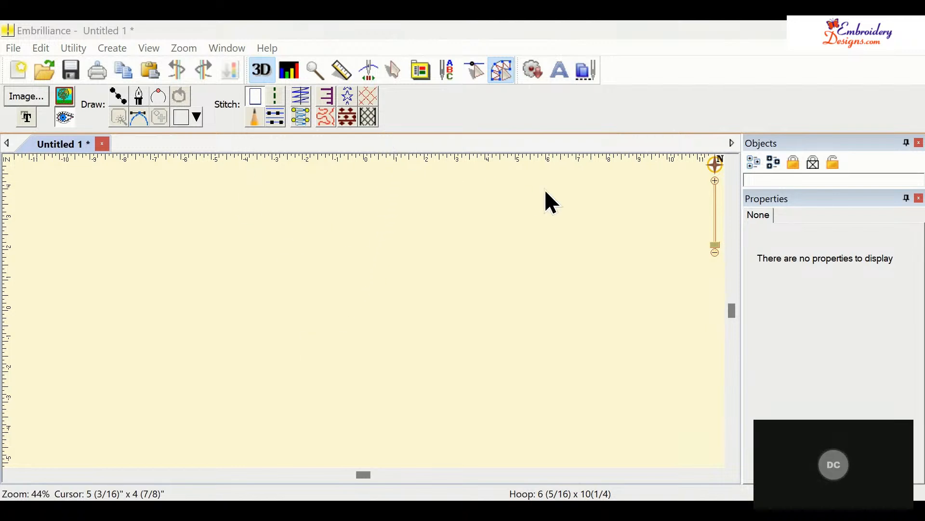
left_click(653, 451)
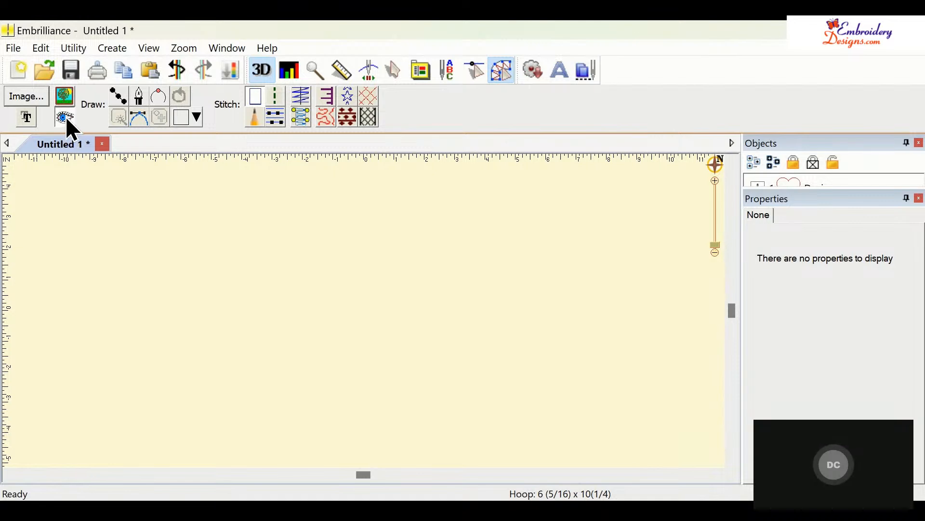
left_click(67, 99)
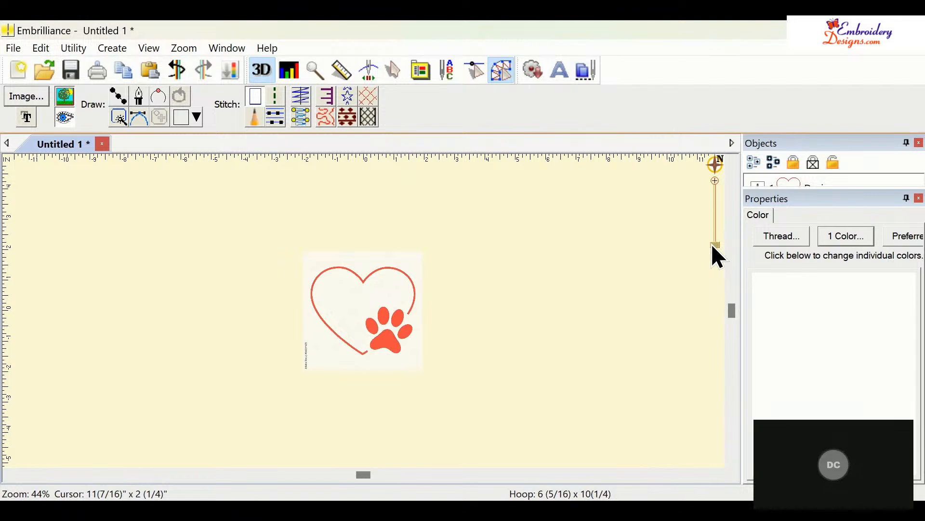
- Select the backdrop image and enlarge it by dragging its corner handle
left_click_drag(712, 244, 711, 245)
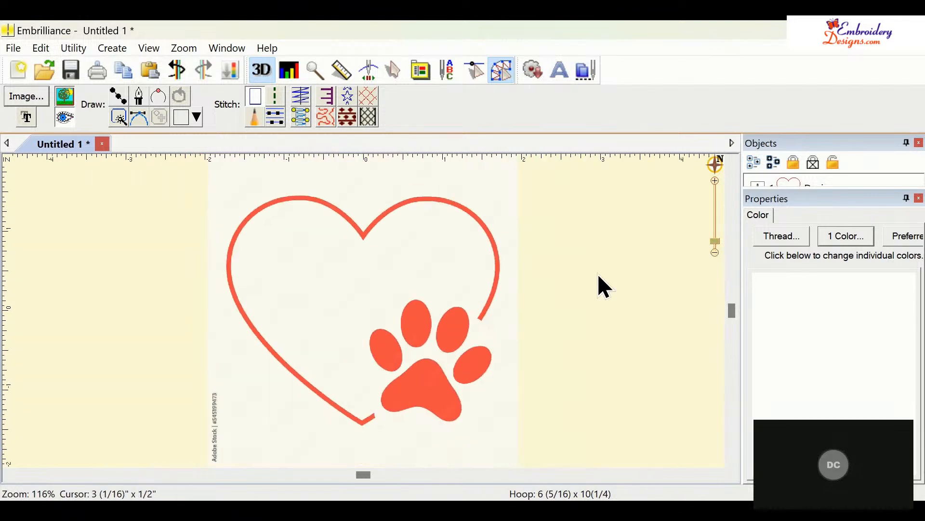
left_click(499, 280)
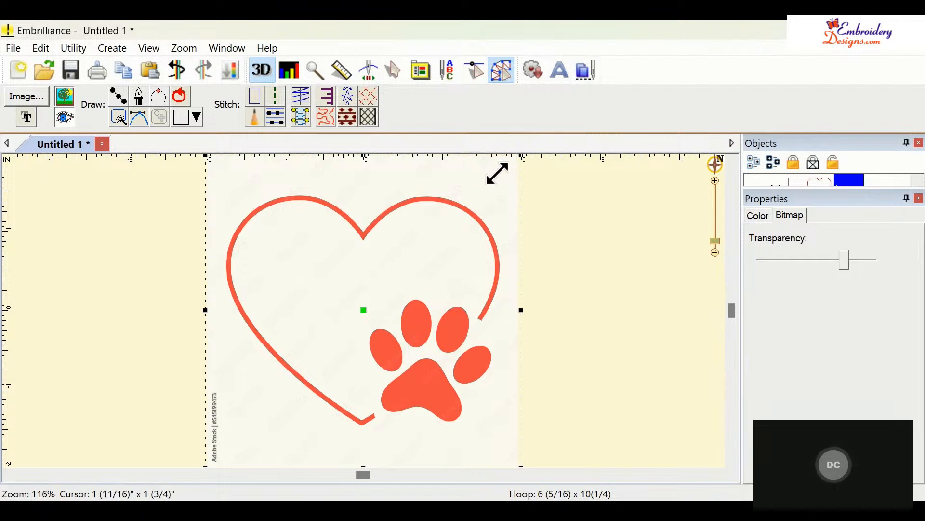
mouse_move(521, 154)
left_mouse_down()
mouse_move(444, 228)
mouse_move(536, 152)
left_mouse_up()
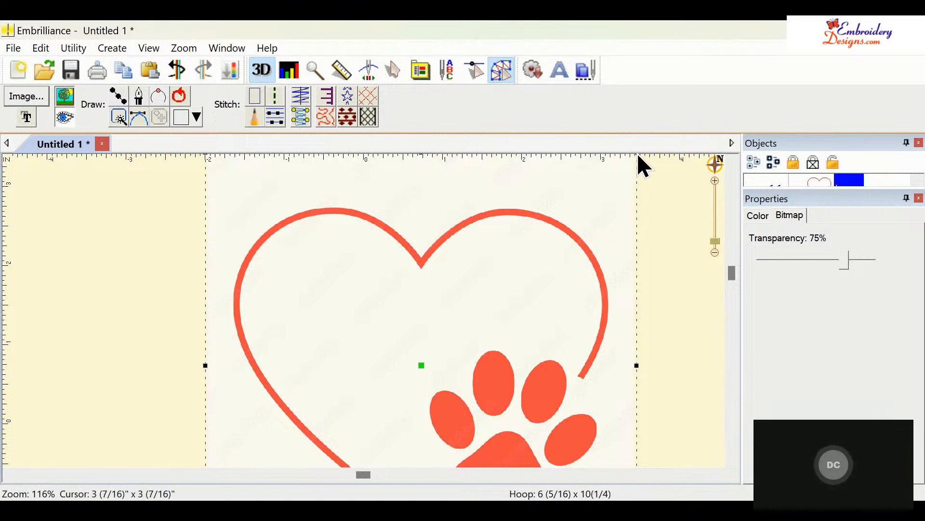
left_click_drag(640, 155, 605, 185)
left_click_drag(734, 273, 738, 292)
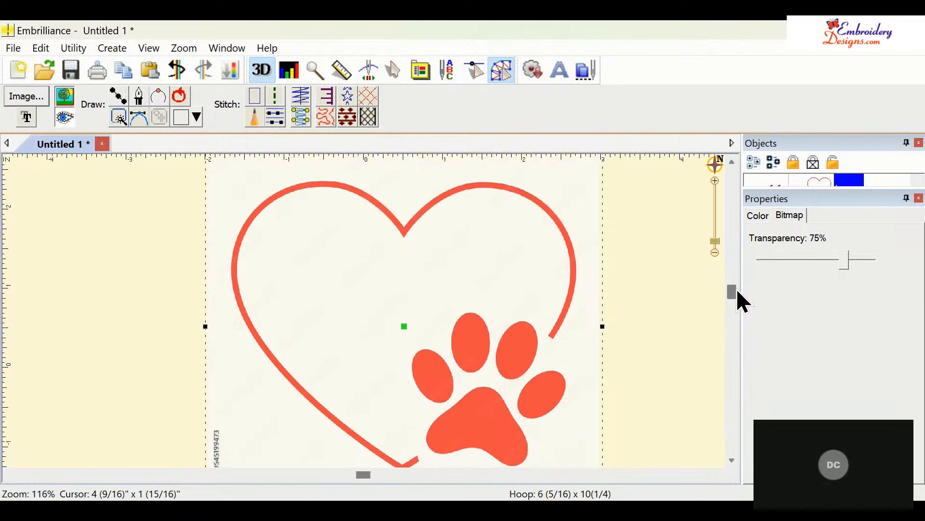
left_click_drag(737, 291, 743, 299)
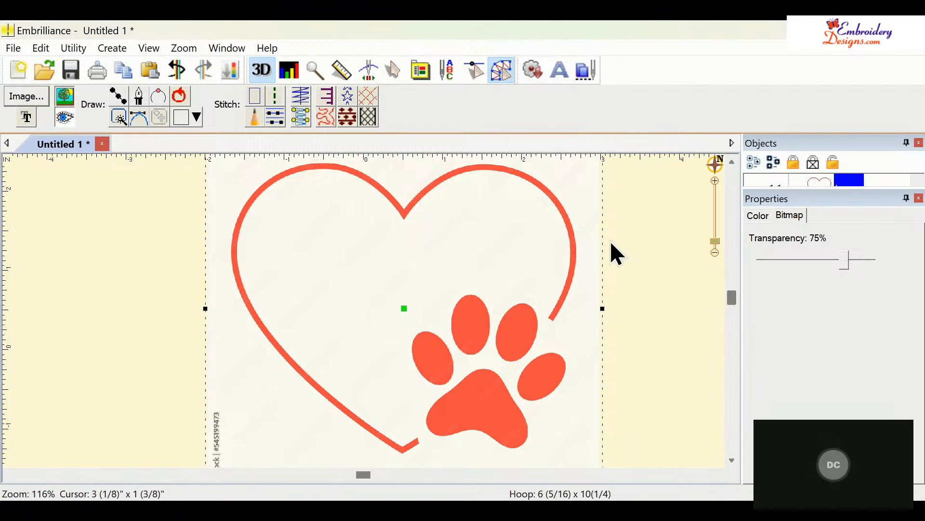
- Trace the paw's main pad and its toes with the Magic Wand tool
left_click(120, 119)
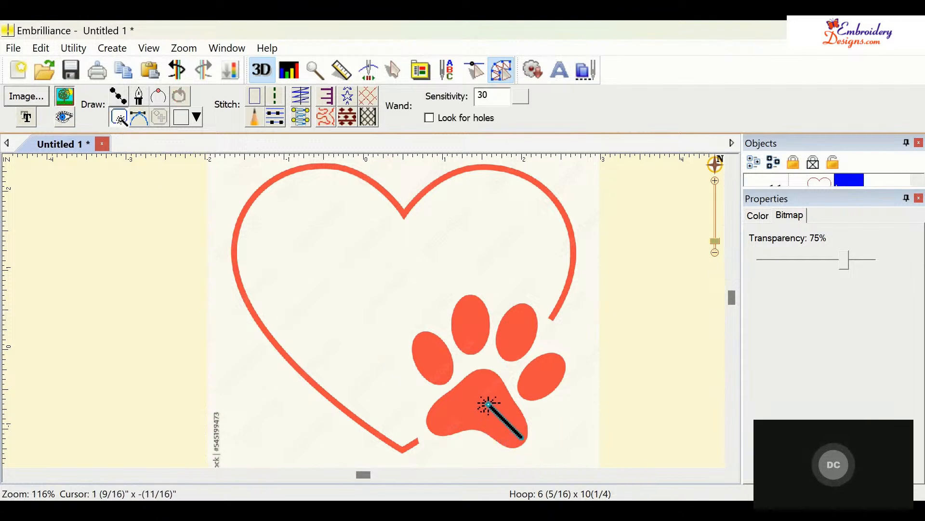
left_click(488, 404)
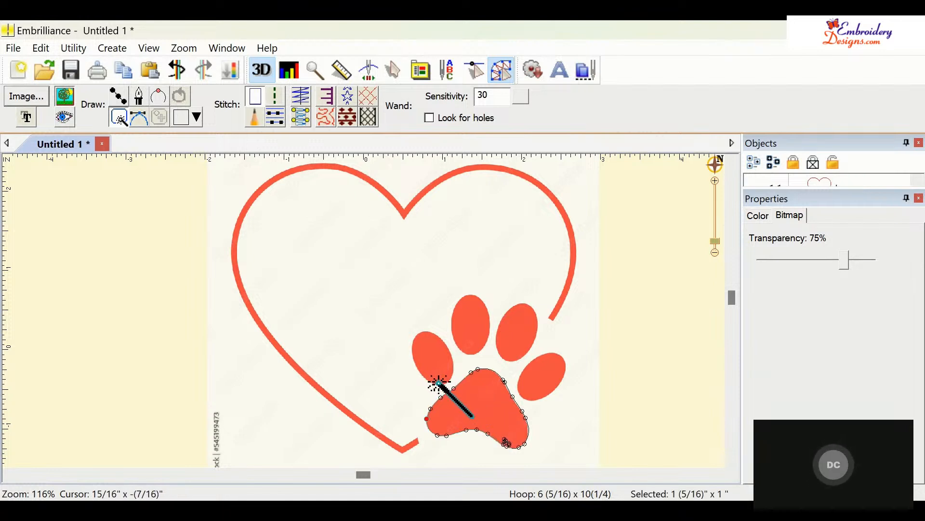
left_click(435, 354)
left_click(501, 331)
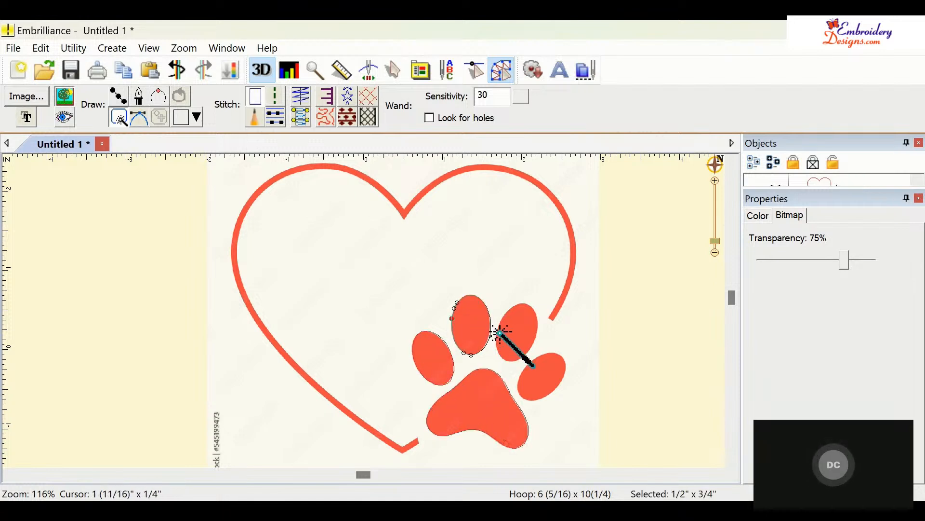
left_click(545, 384)
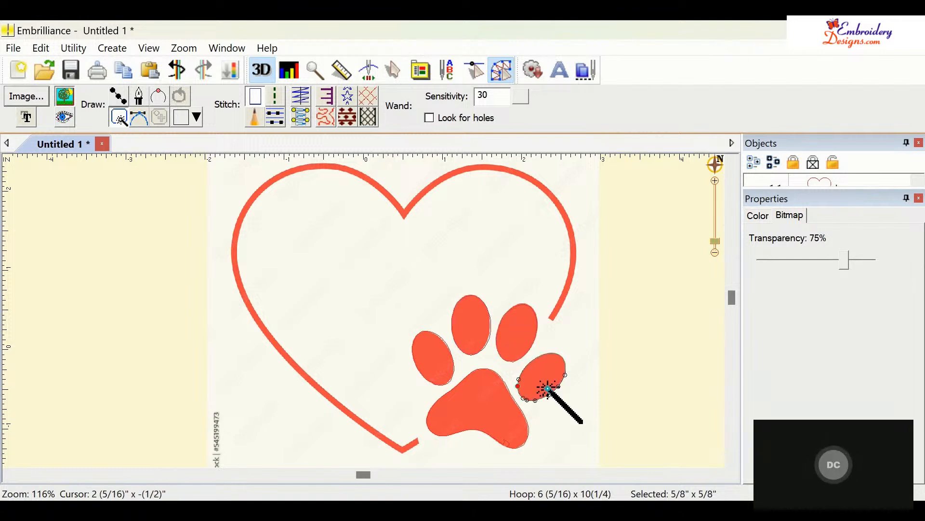
left_click(523, 447)
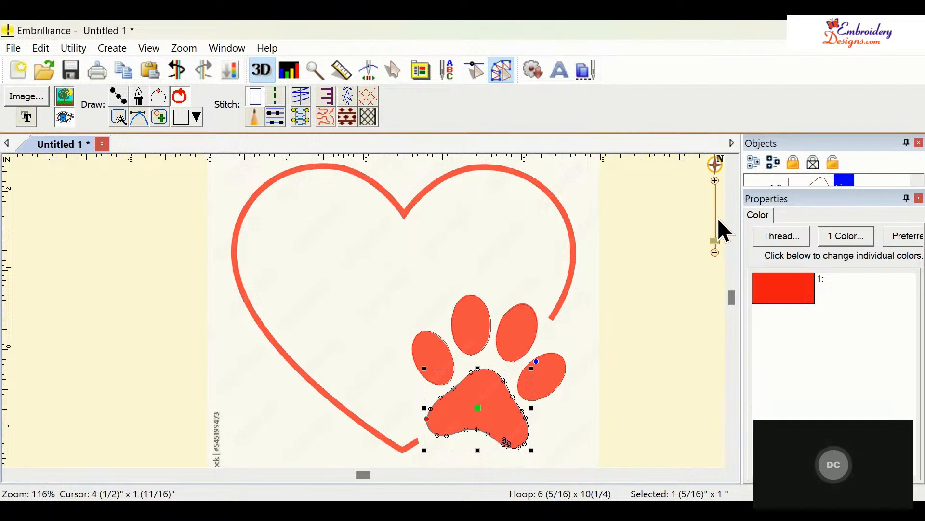
- Delete the stray nodes in the notch along the pad's lower edge to smooth its outline
left_click(313, 71)
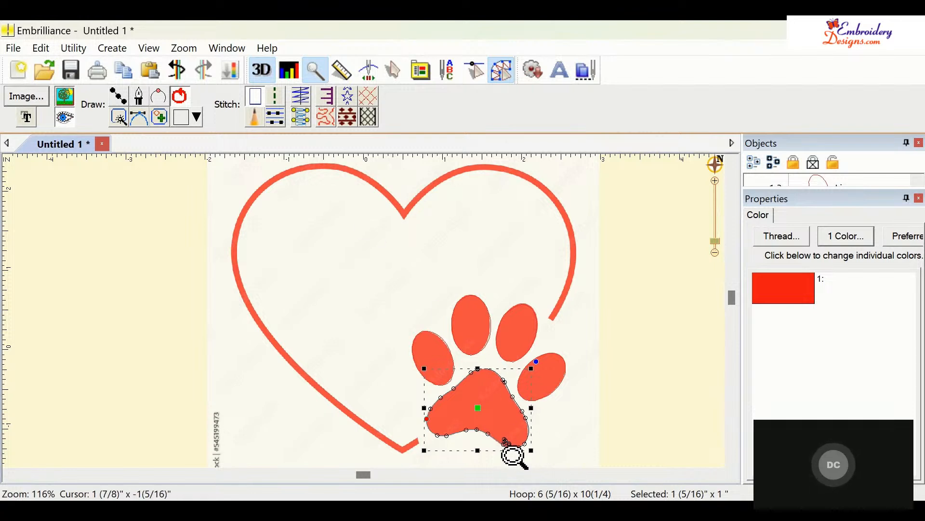
left_click_drag(507, 450, 540, 458)
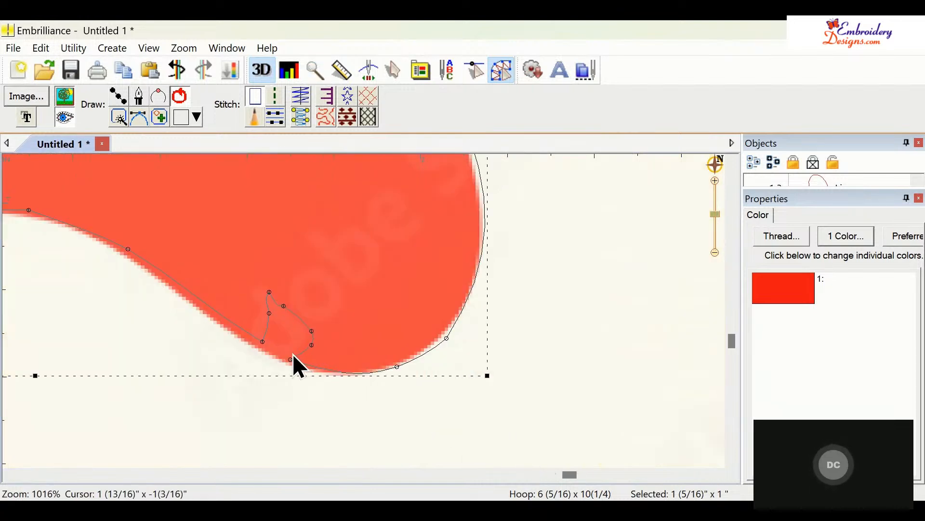
left_click(271, 294)
key("Delete")
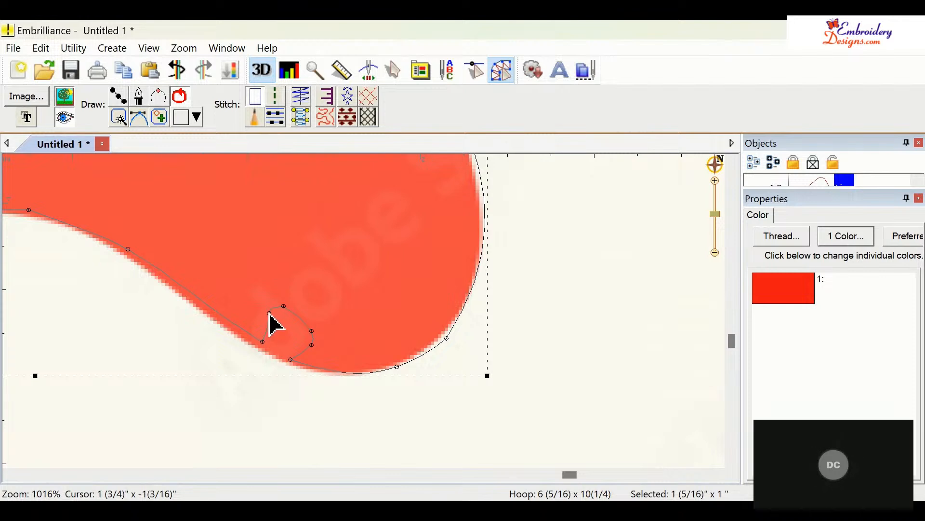
left_click(284, 307)
key("Delete")
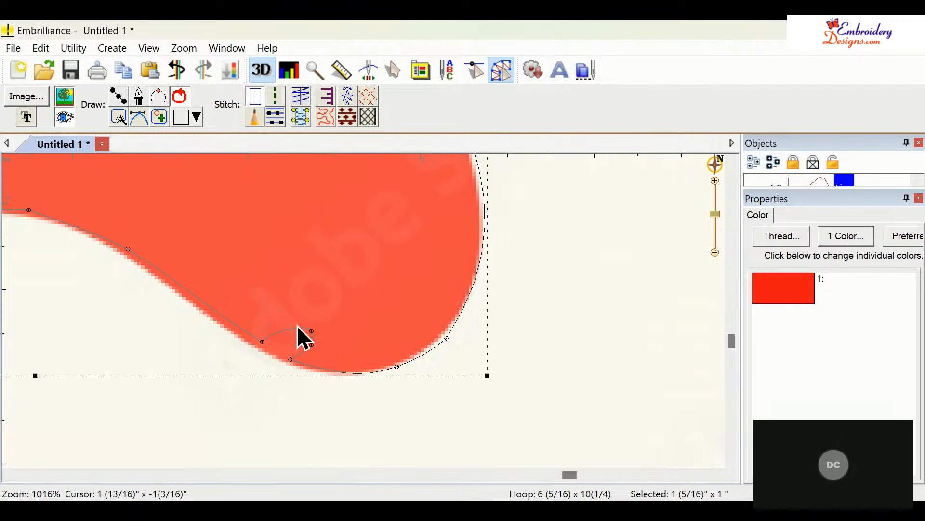
left_click(311, 347)
key("Delete")
left_click(264, 342)
key("Delete")
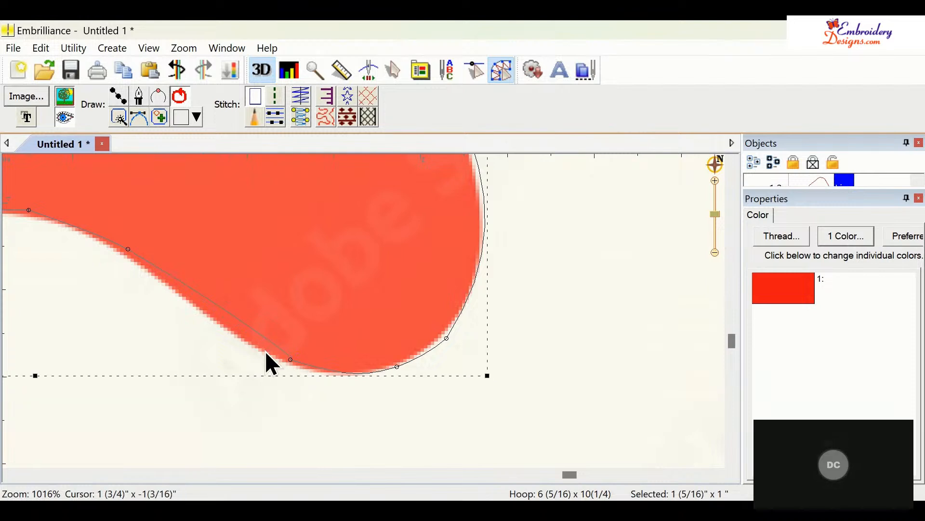
left_click(291, 361)
key("Delete")
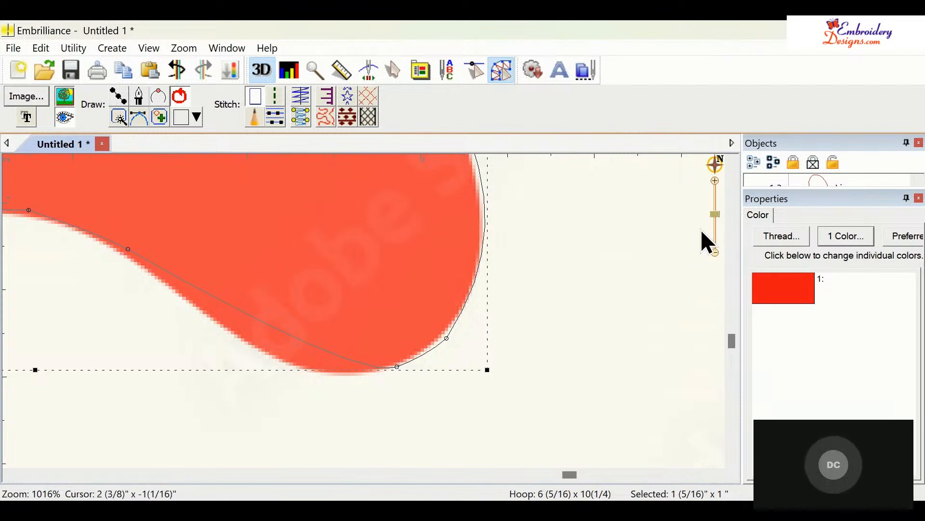
- Move to the pad's upper left edge and delete a stray node there
mouse_move(716, 165)
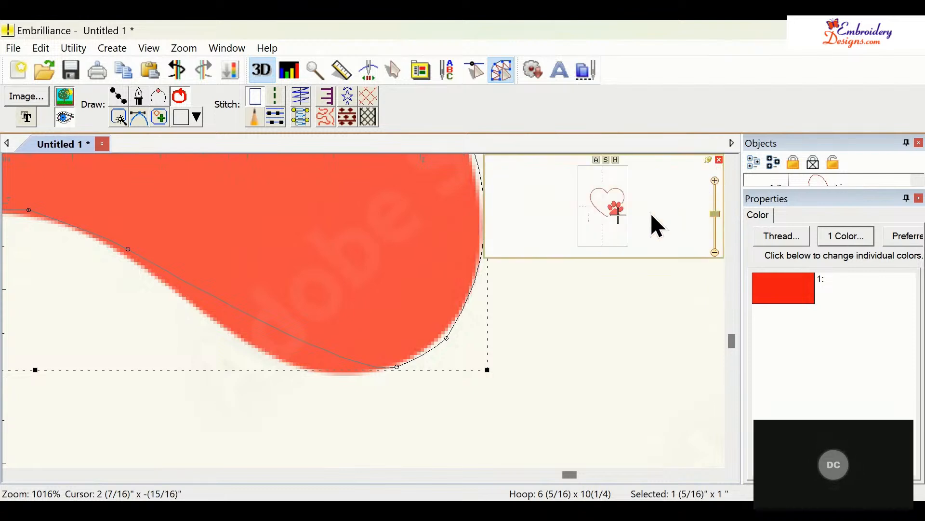
left_click(620, 214)
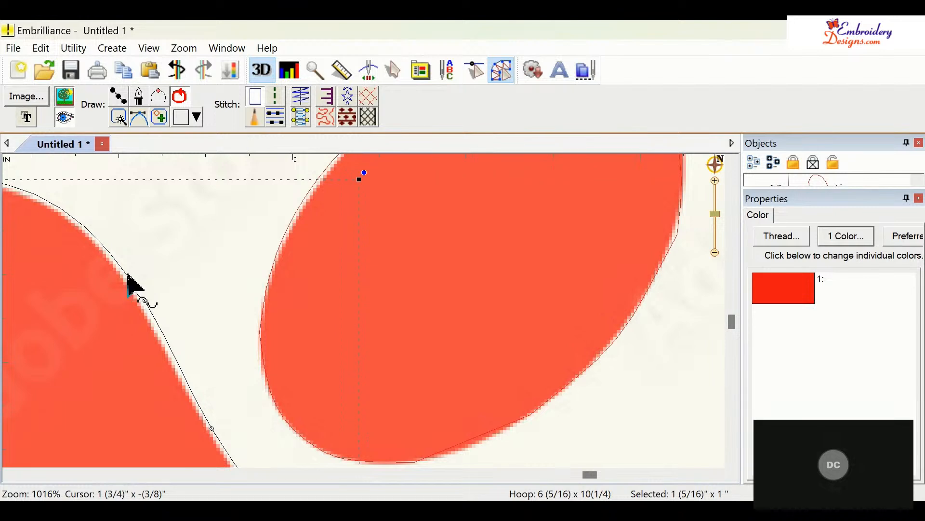
left_click(130, 279)
left_click_drag(140, 293, 147, 299)
key("Escape")
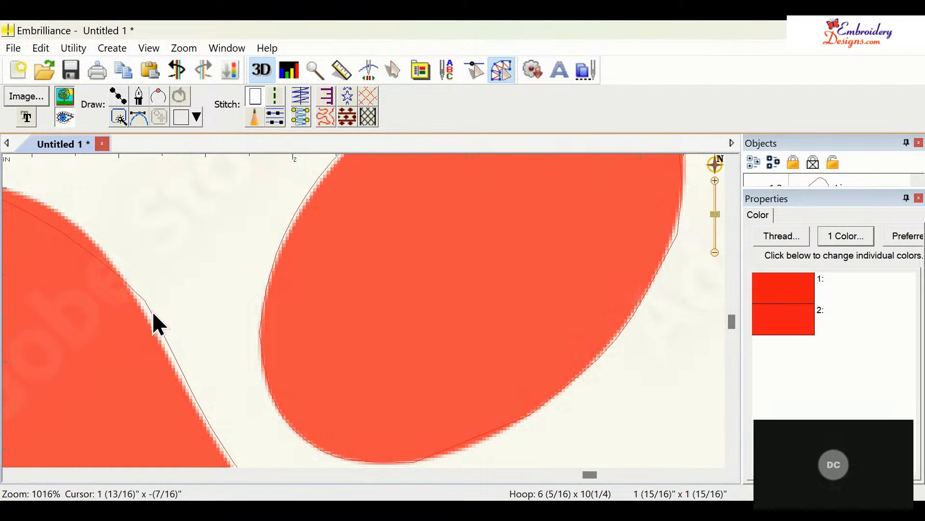
left_click(152, 312)
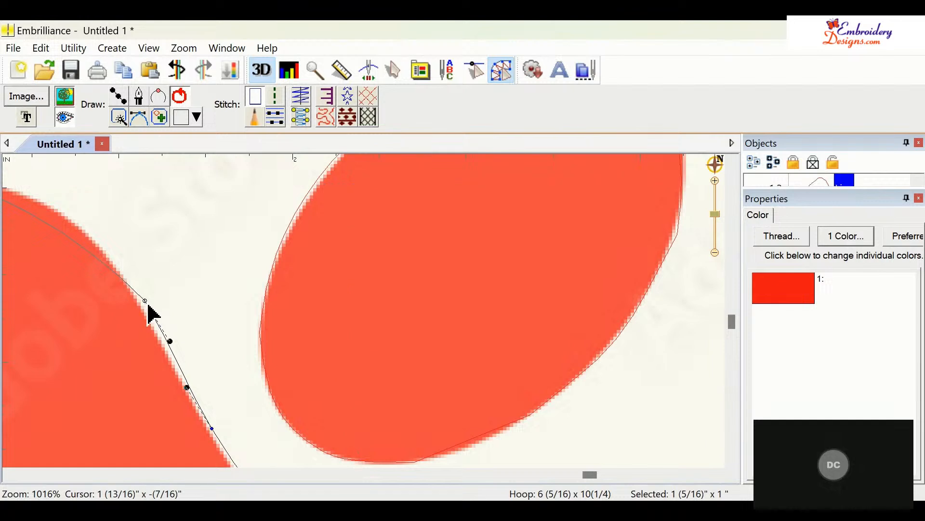
left_click(146, 301)
key("Delete")
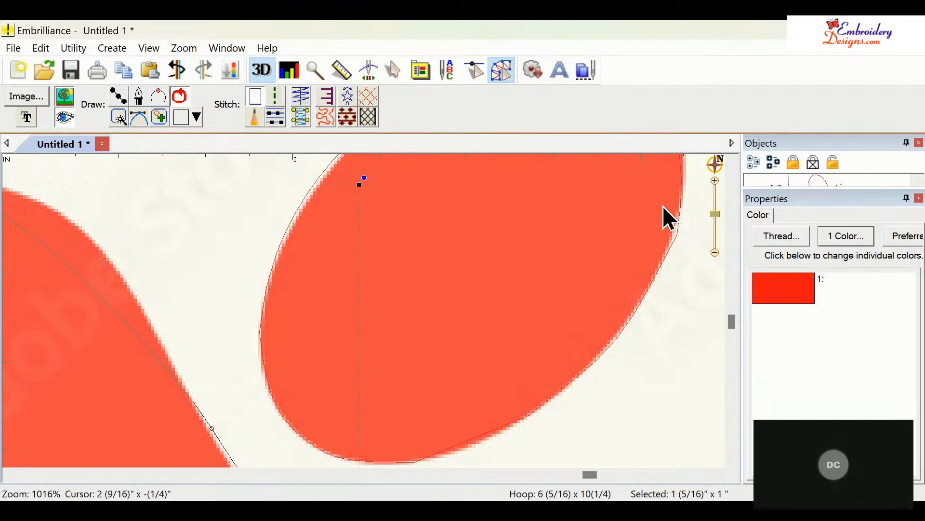
- Reposition the node at the top of the pad and delete the extra node beside it
left_click_drag(716, 214, 721, 227)
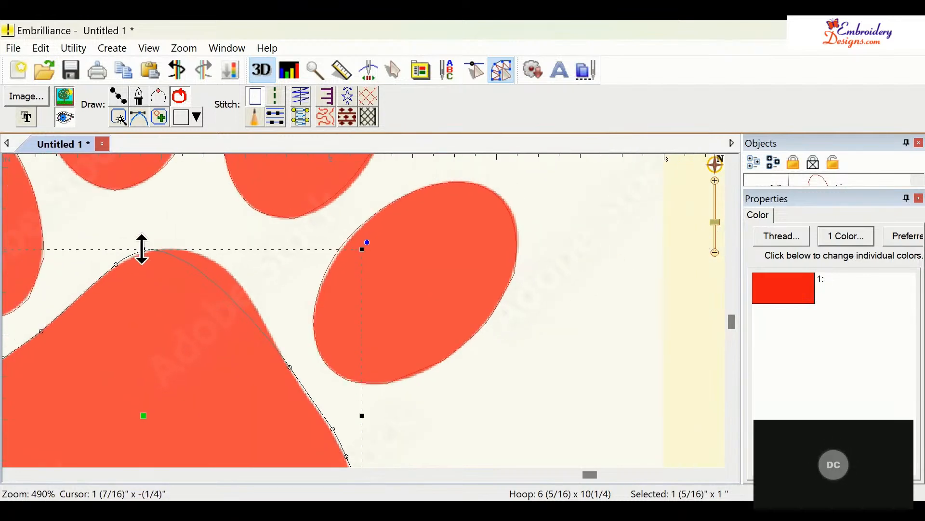
mouse_move(145, 252)
left_mouse_down()
mouse_move(173, 258)
mouse_move(175, 247)
left_mouse_up()
left_click(146, 251)
left_click_drag(224, 235, 239, 249)
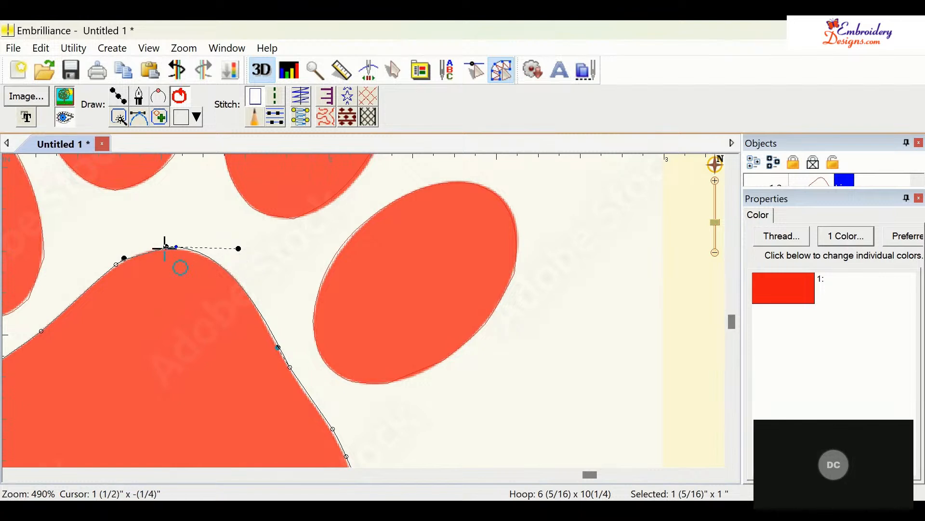
left_click_drag(167, 247, 150, 247)
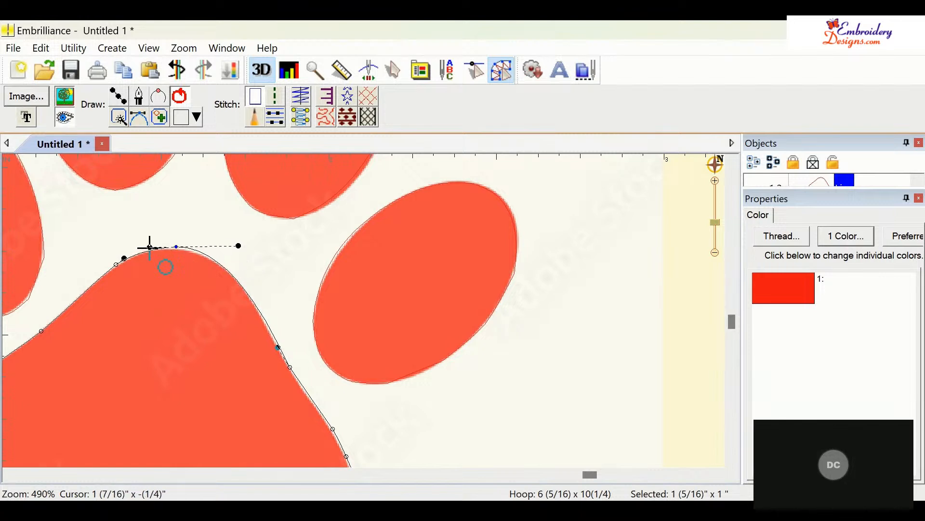
left_click(116, 265)
key("Delete")
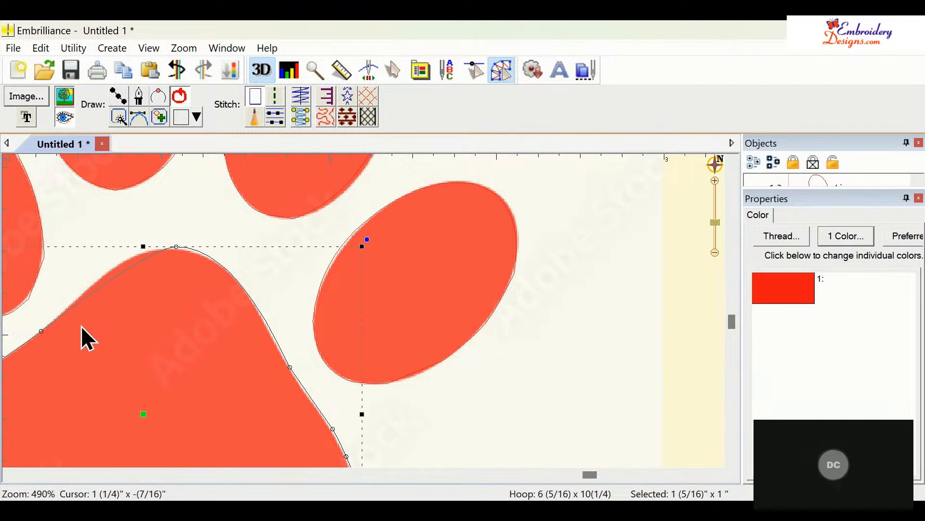
- Adjust the curve handles of the pad's top node to smooth its rounded peak
left_click(176, 247)
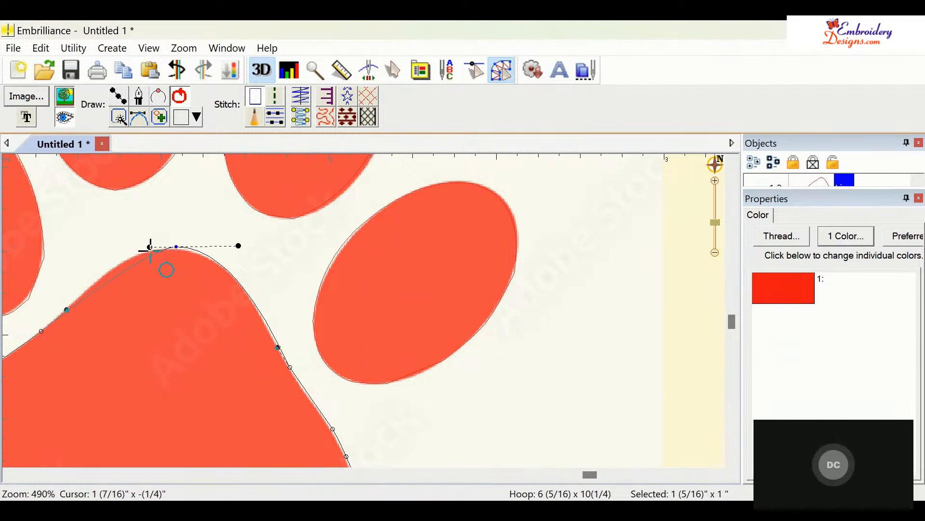
left_click_drag(150, 247, 117, 240)
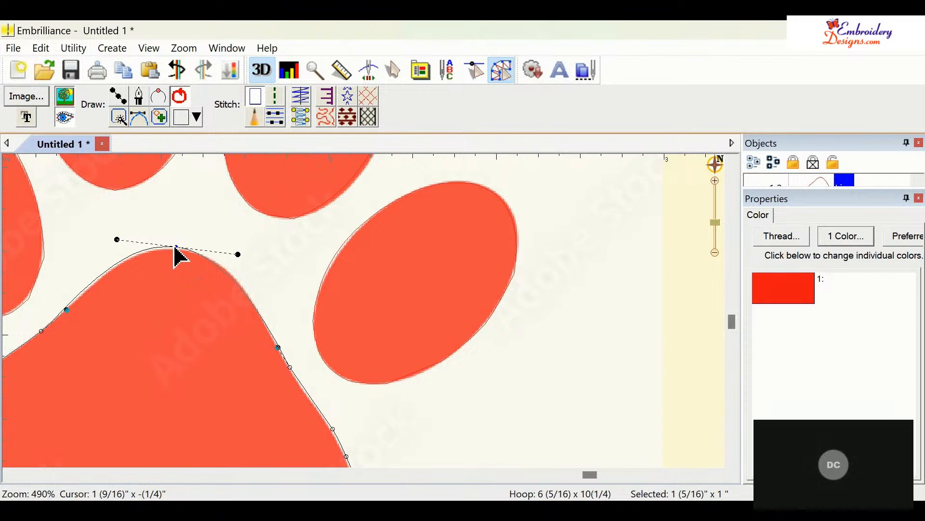
left_click_drag(176, 247, 177, 247)
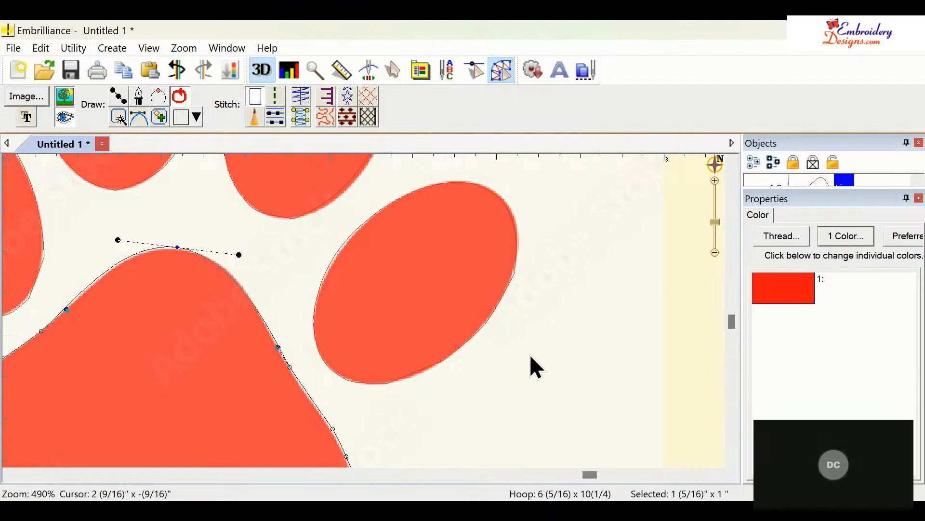
- Delete a stray node on the pad's right edge
scroll(613, 324, "down", 2)
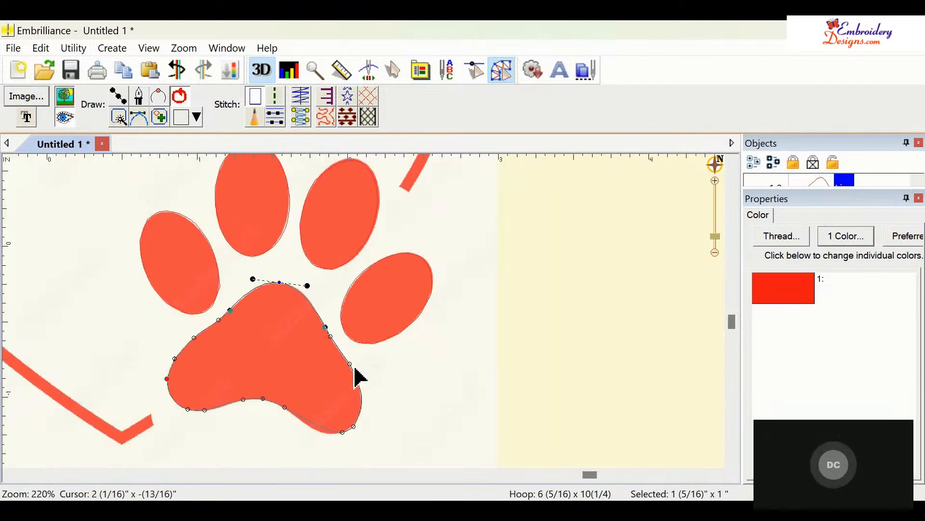
left_click(350, 364)
key("Delete")
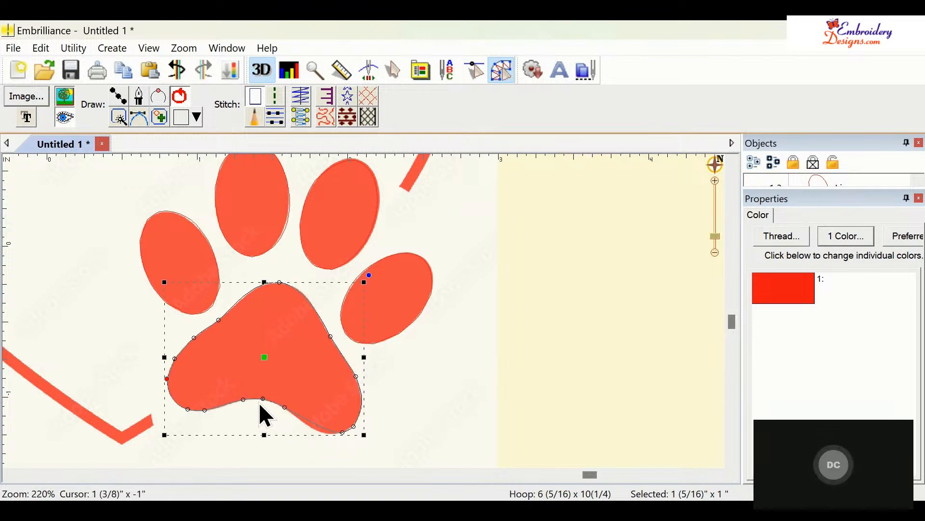
- Adjust the curve handles of the pad's lower right corner node to round it off smoothly
left_click(345, 437)
left_click(355, 436)
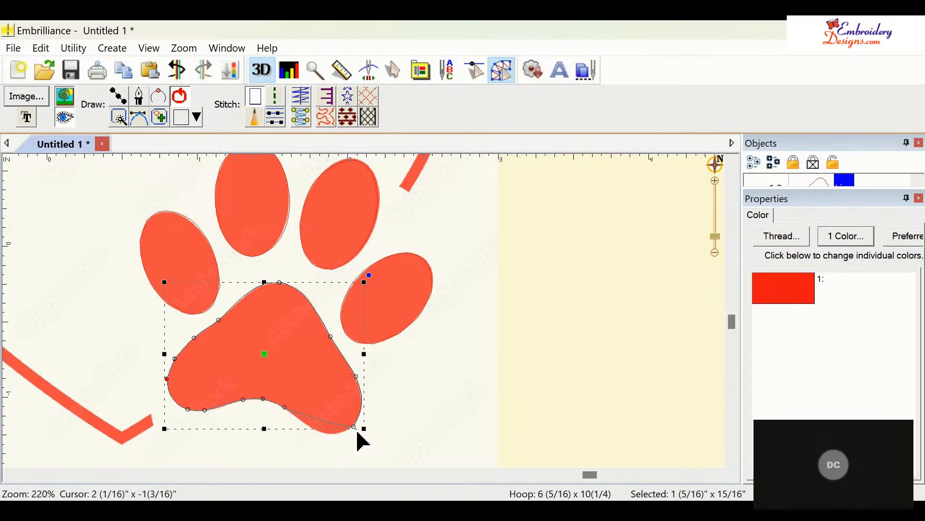
left_click(355, 429)
left_click_drag(355, 427, 329, 449)
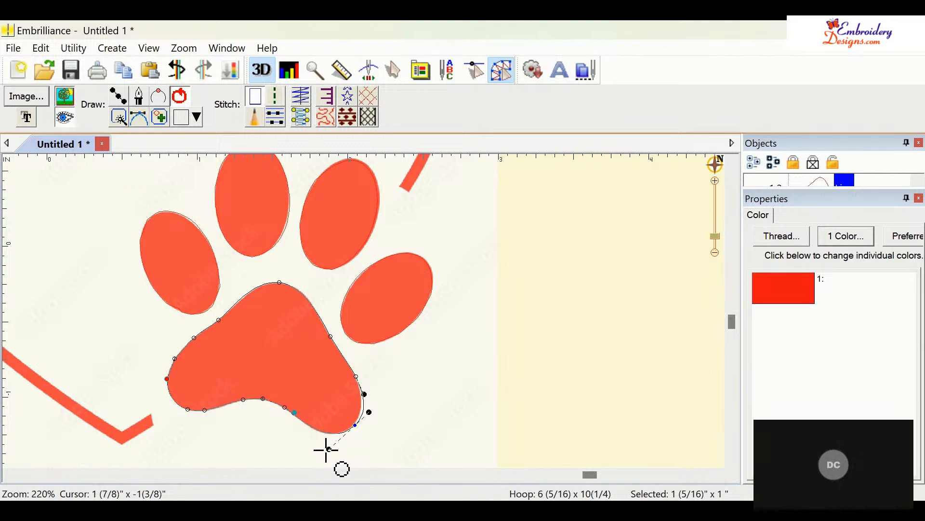
mouse_move(368, 412)
left_mouse_down()
mouse_move(361, 422)
mouse_move(361, 399)
mouse_move(363, 416)
left_mouse_up()
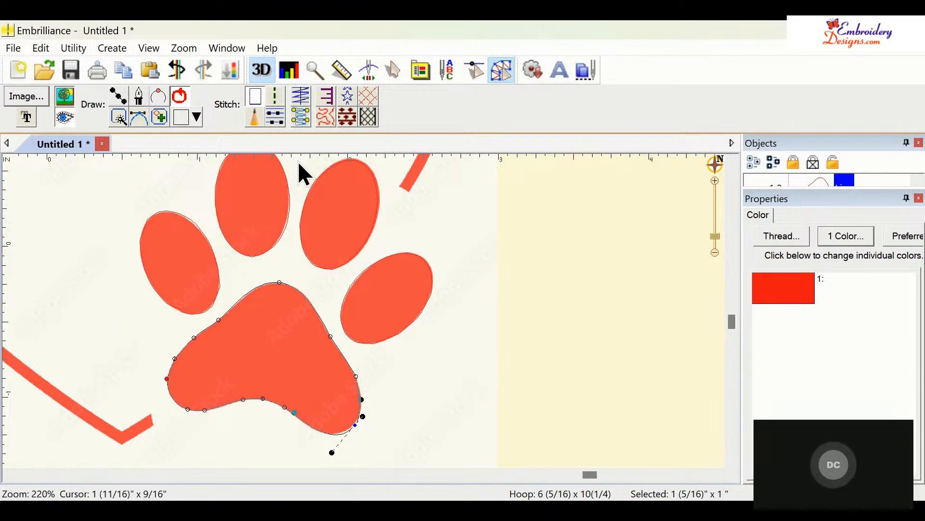
- Apply a tatami fill stitch to the pad and play its stitch-out in the simulator
left_click(276, 121)
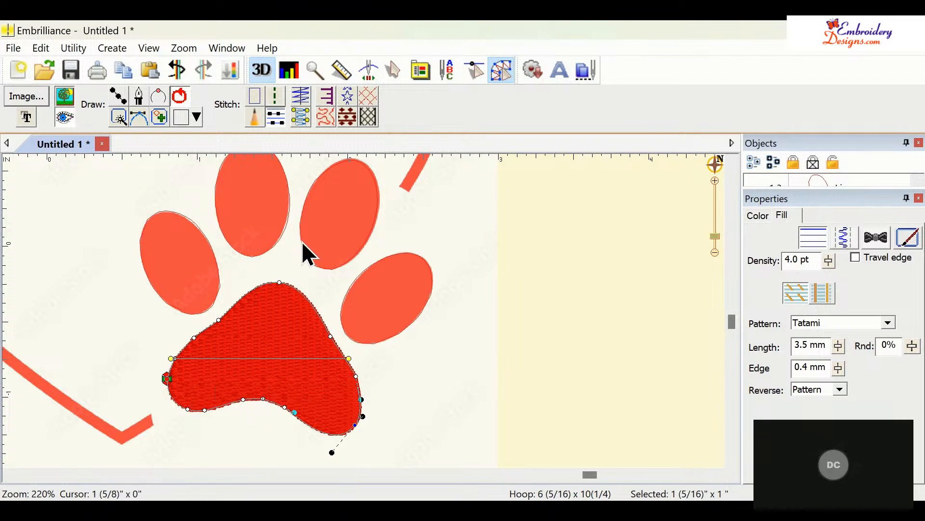
left_click(373, 72)
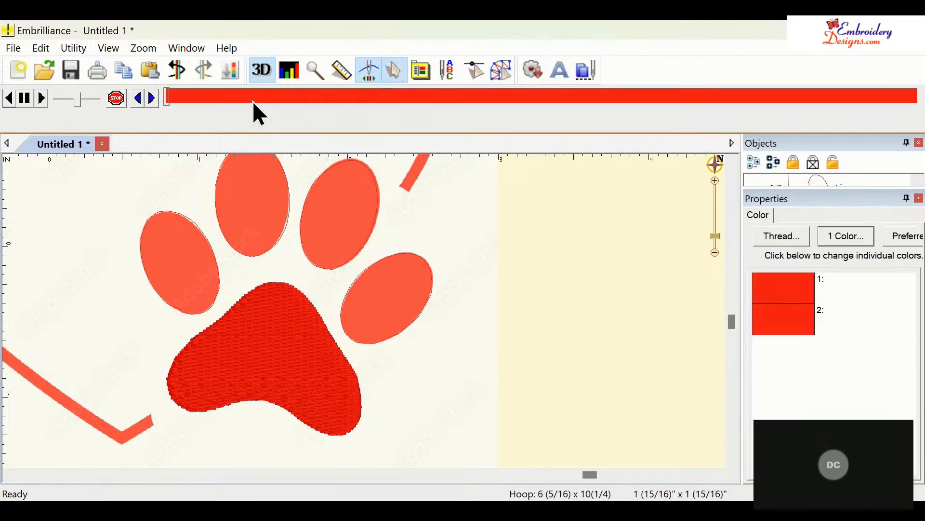
left_click(166, 102)
mouse_move(167, 103)
left_mouse_down()
mouse_move(361, 141)
mouse_move(639, 148)
mouse_move(708, 146)
mouse_move(765, 126)
mouse_move(923, 112)
mouse_move(451, 122)
mouse_move(144, 97)
left_mouse_up()
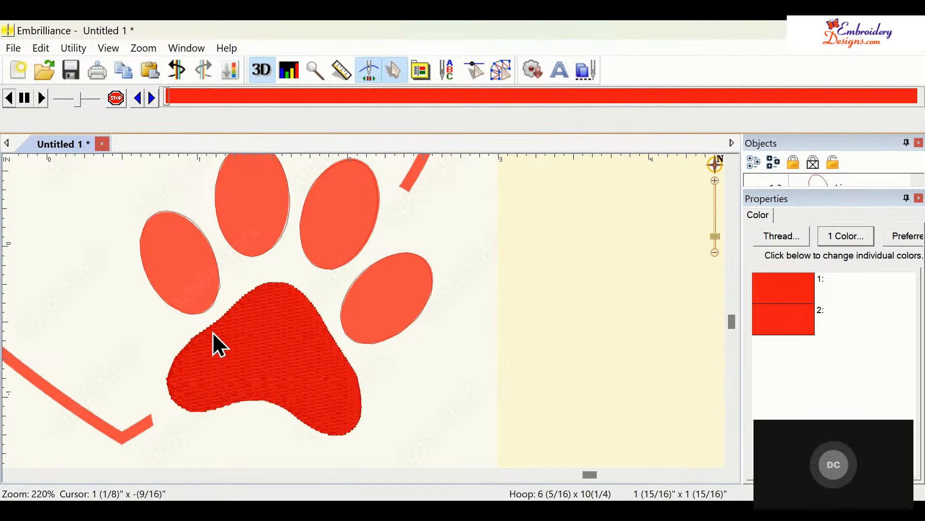
- Move the pad fill's start point to its top and its end point to its lower left edge
left_click(235, 363)
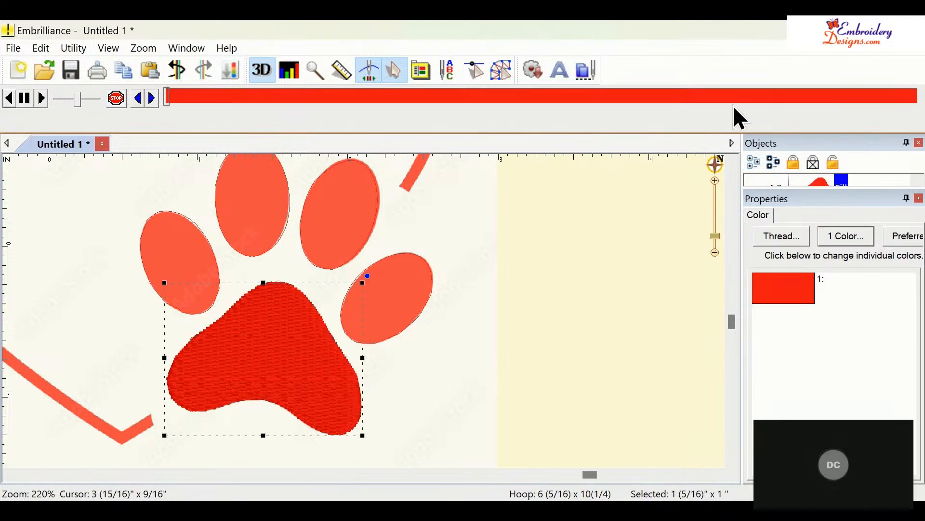
left_click(503, 74)
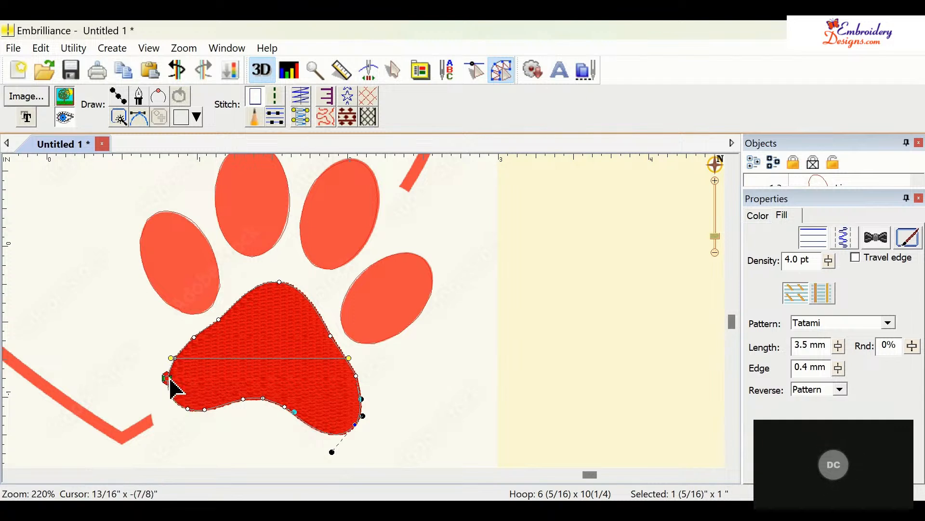
mouse_move(171, 379)
left_mouse_down()
mouse_move(223, 323)
mouse_move(284, 291)
left_mouse_up()
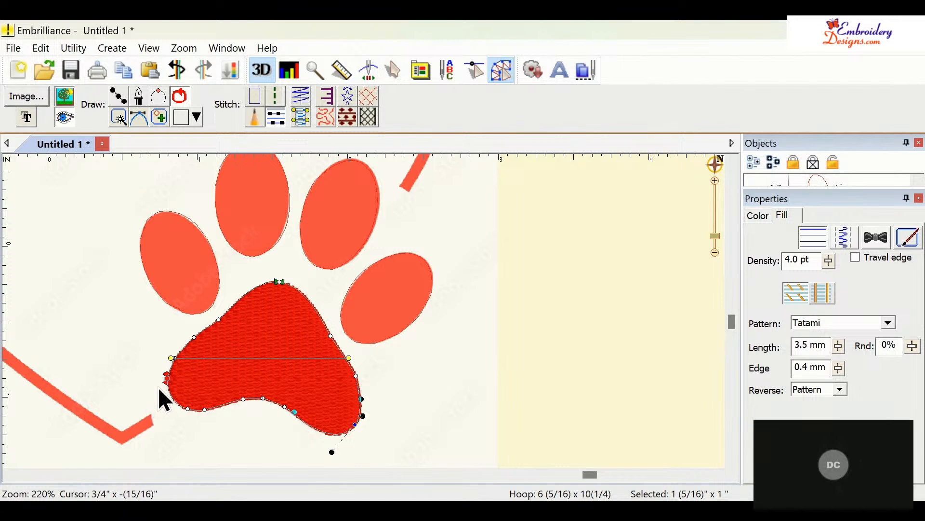
left_click_drag(163, 384, 184, 418)
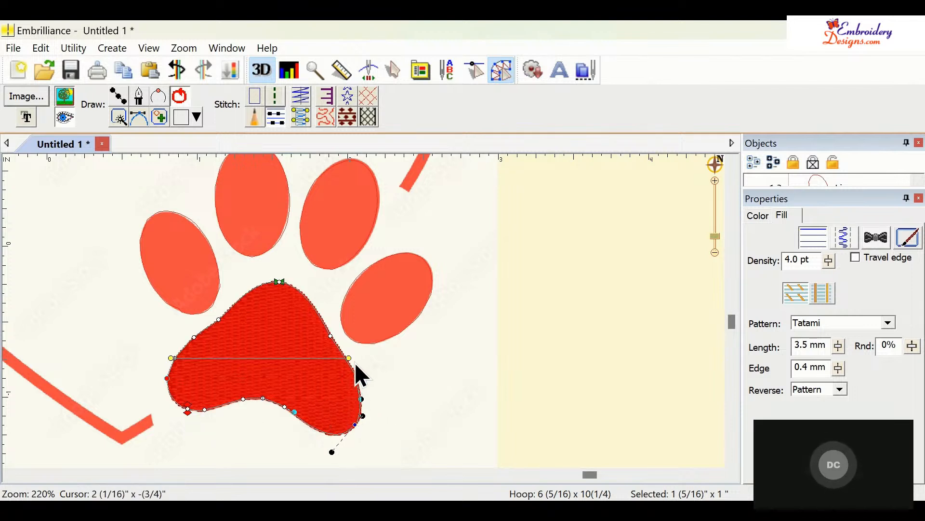
- Rotate the pad fill's stitch angle line so it runs diagonally across the pad
left_click_drag(355, 363, 337, 326)
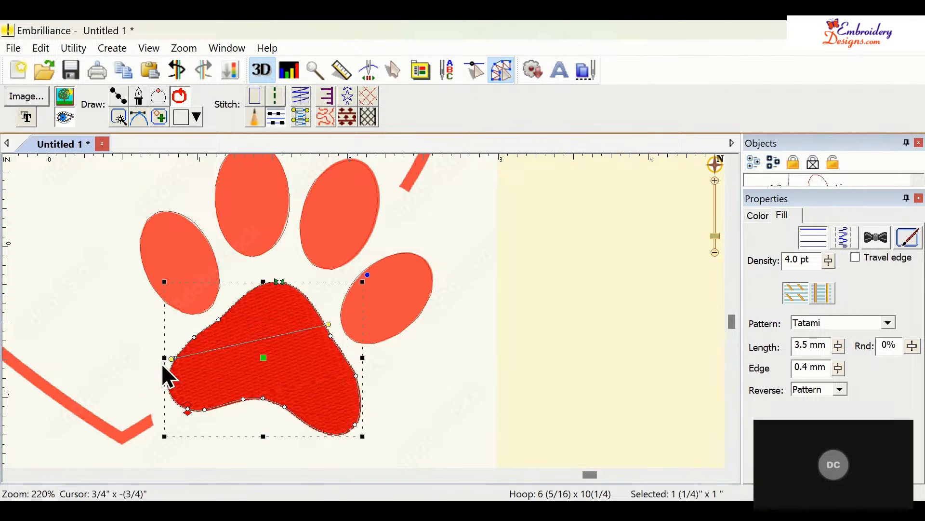
left_click_drag(171, 361, 167, 394)
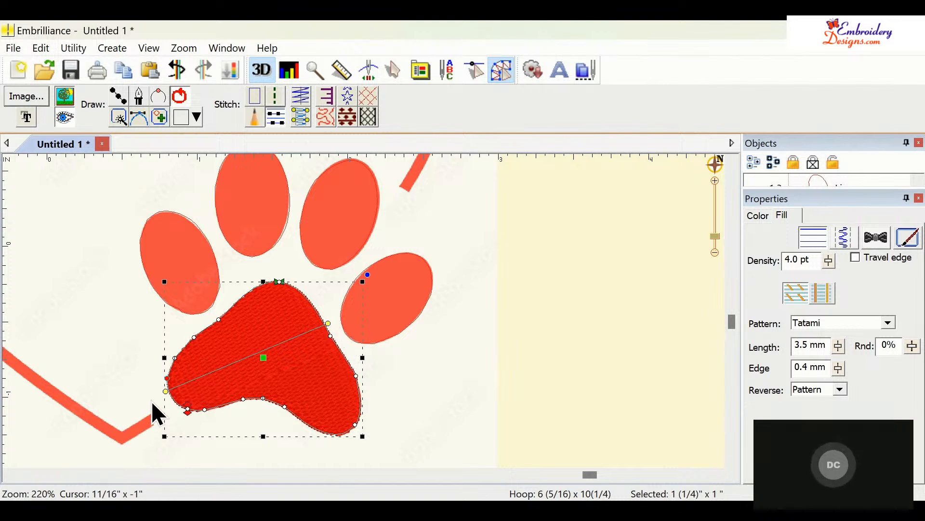
left_click_drag(166, 399, 274, 419)
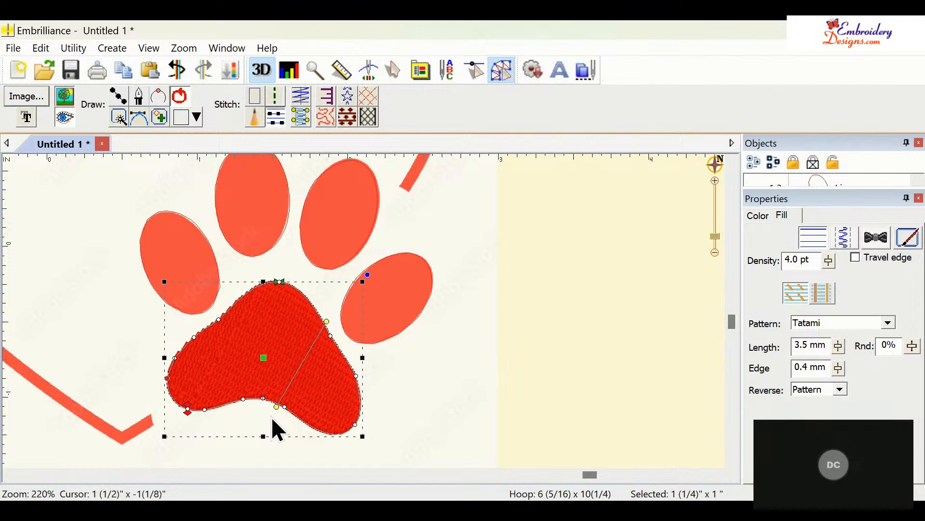
- Delete a stray node at the bottom of the left toe shape
left_click(215, 261)
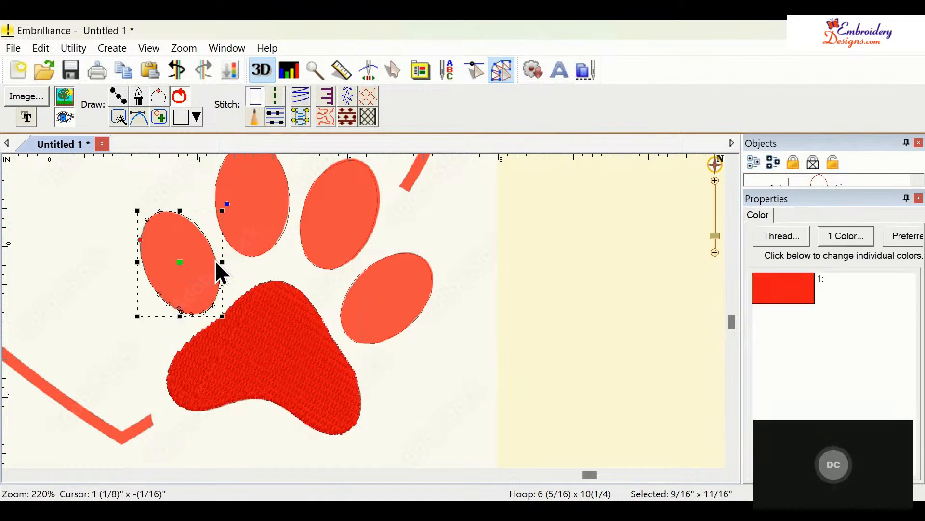
left_click(181, 311)
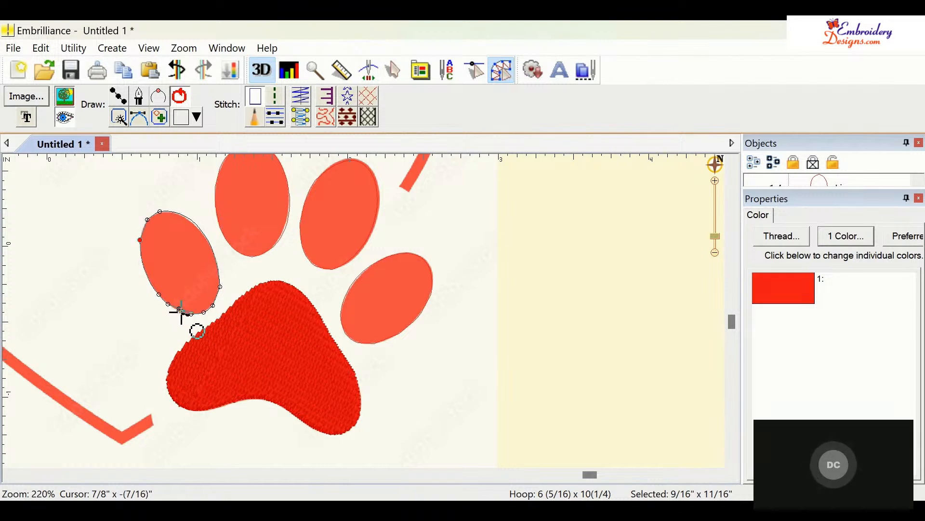
key("Delete")
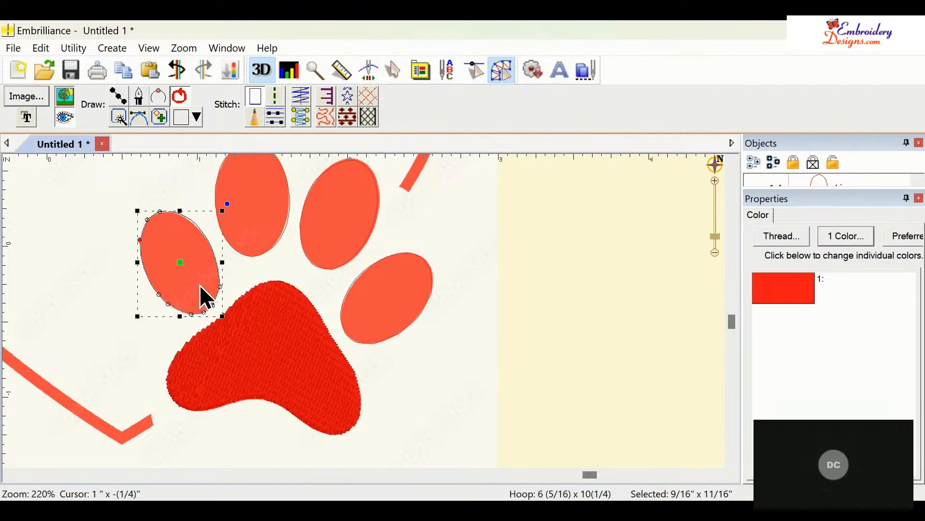
- Apply a fill stitch to each of the four toe shapes
left_click(274, 122)
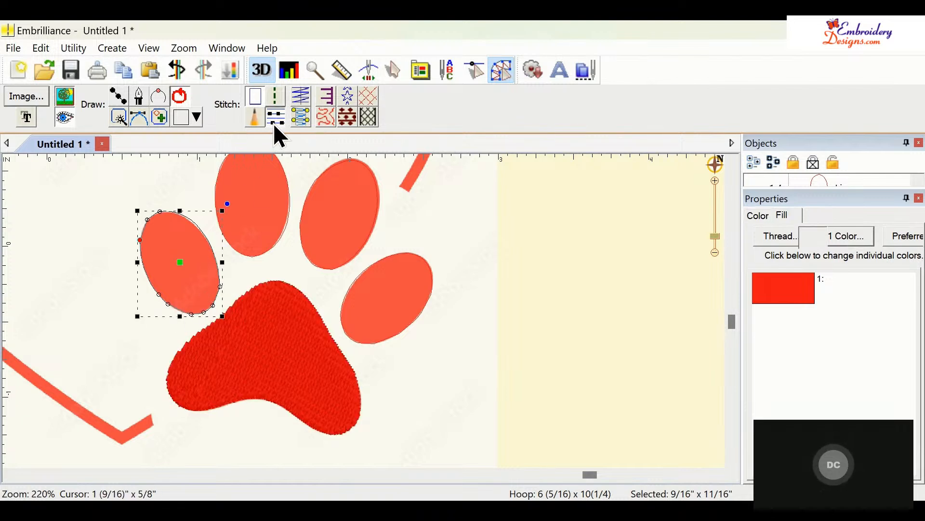
left_click(277, 243)
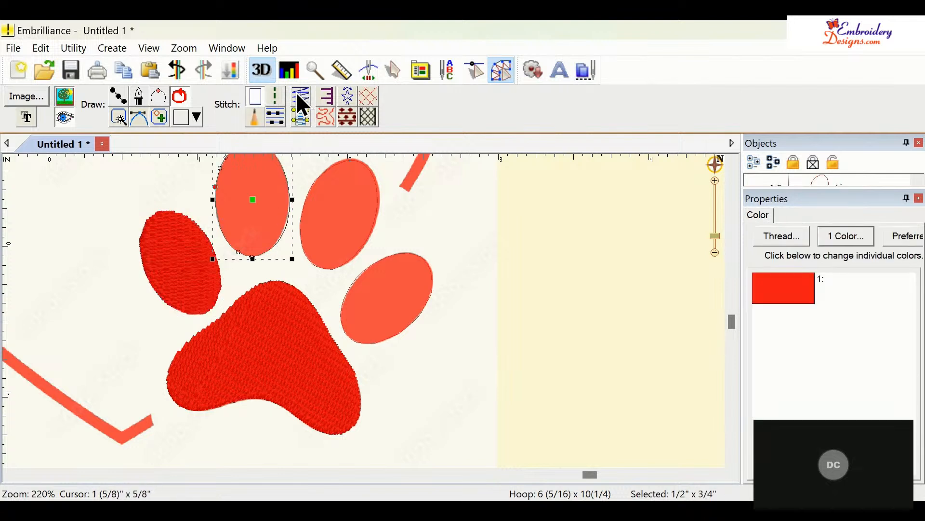
left_click(278, 115)
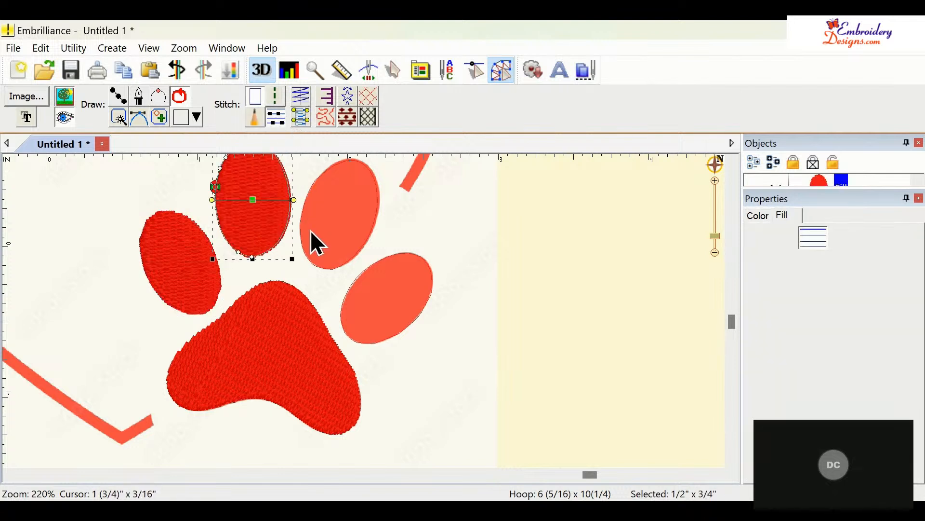
left_click(319, 265)
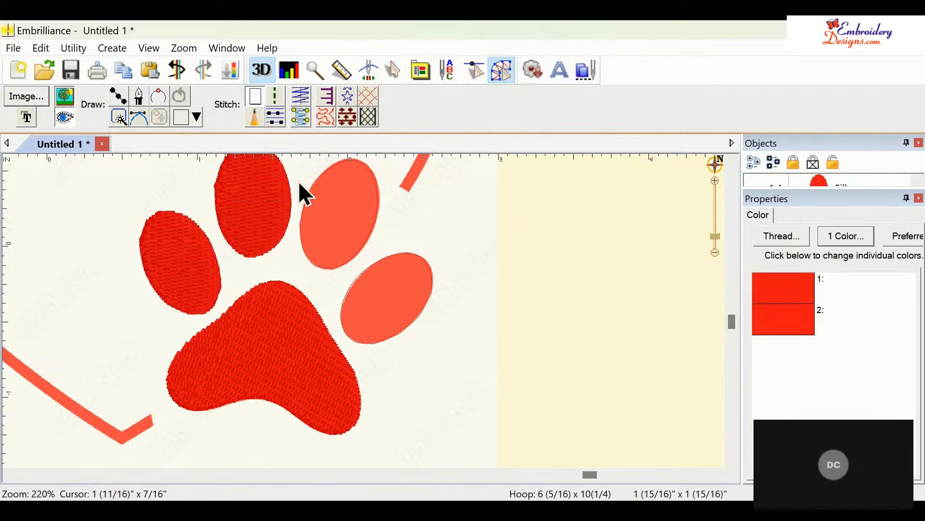
left_click(301, 222)
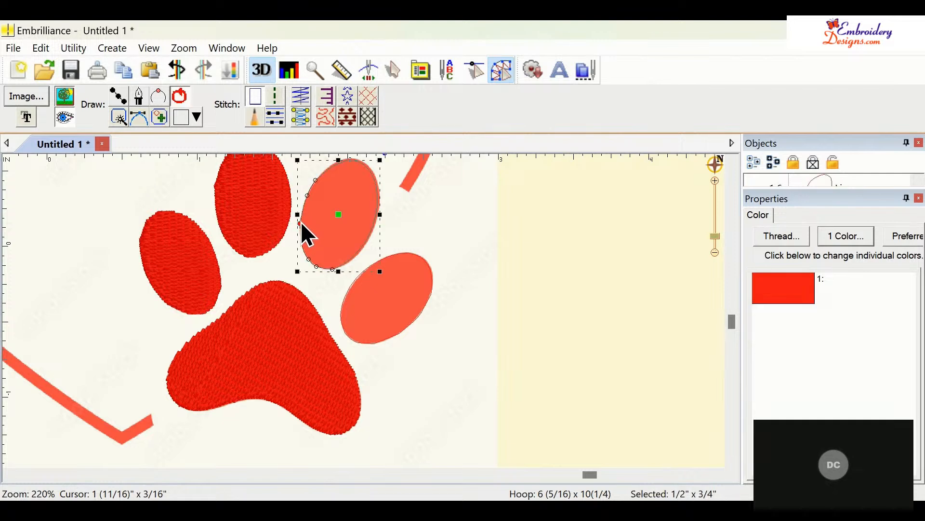
left_click(278, 116)
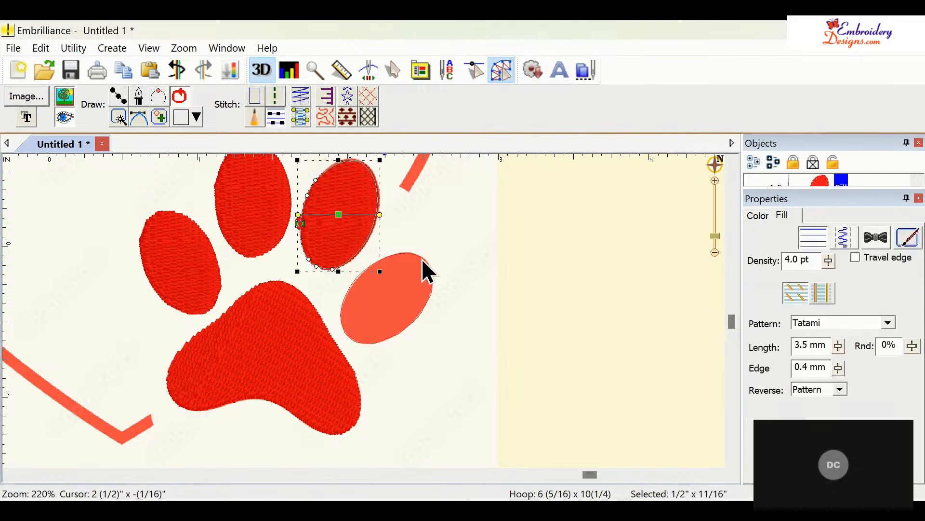
left_click(432, 290)
left_click(276, 115)
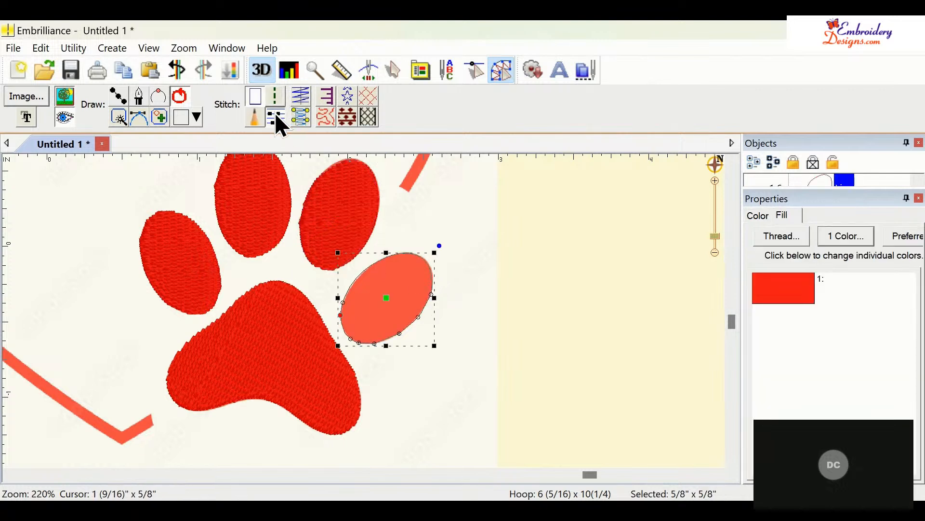
left_click(582, 339)
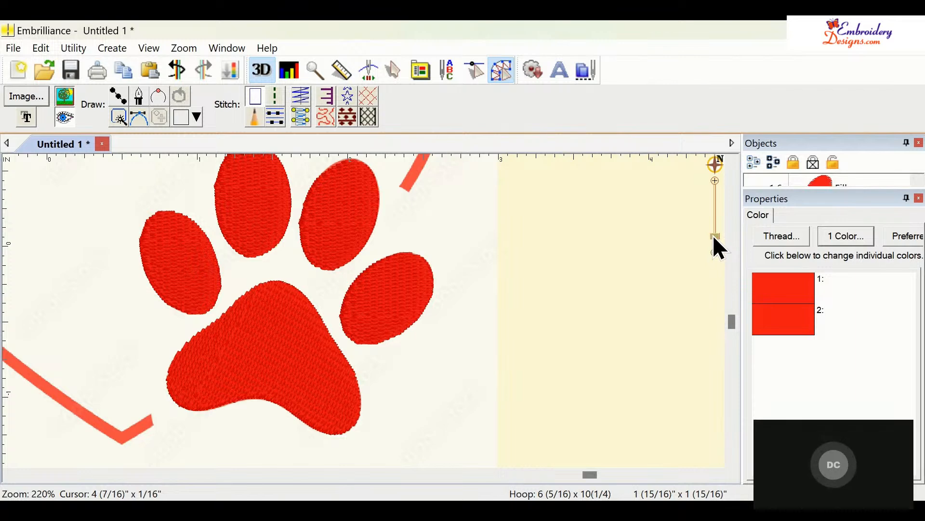
- Trace the heart outline with a satin border path, placing points from its right end over the top lobes down to its lower end
left_click_drag(715, 235, 717, 246)
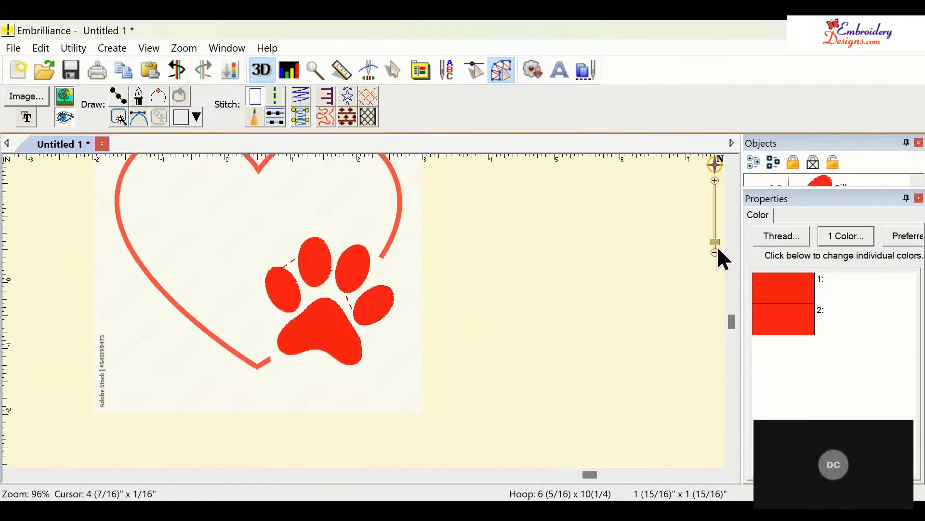
left_click(732, 162)
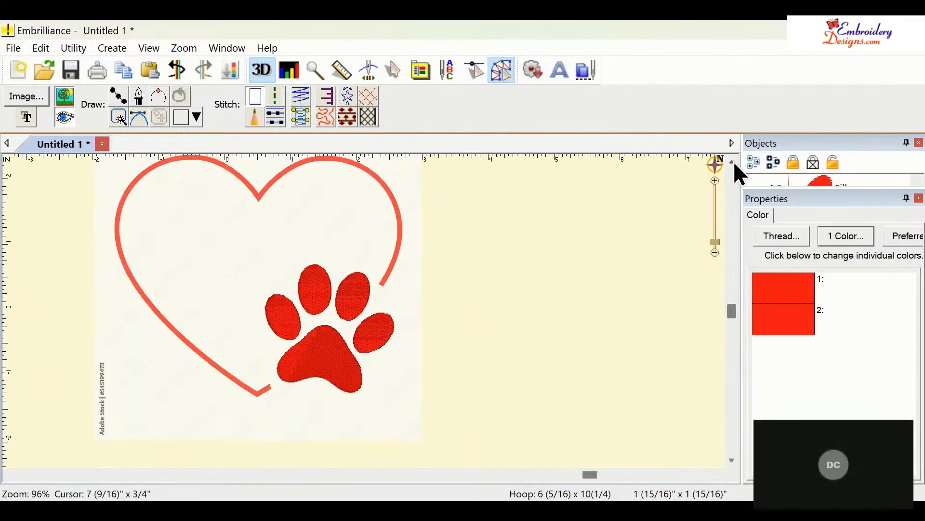
left_click(733, 162)
left_click(733, 162)
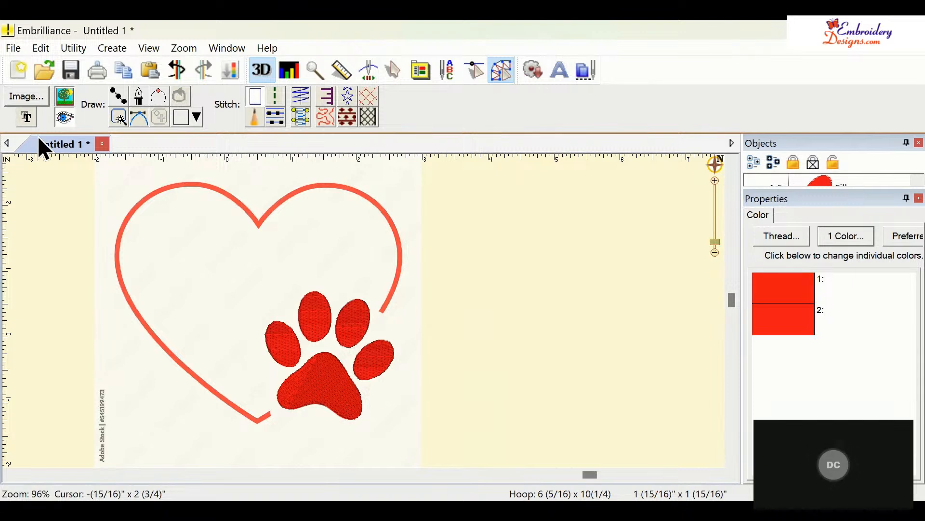
left_click(120, 91)
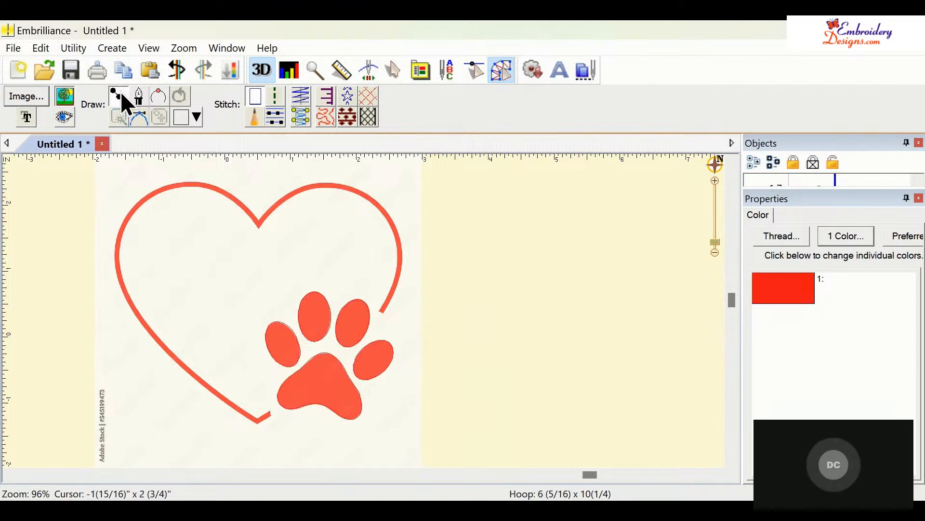
left_click(295, 92)
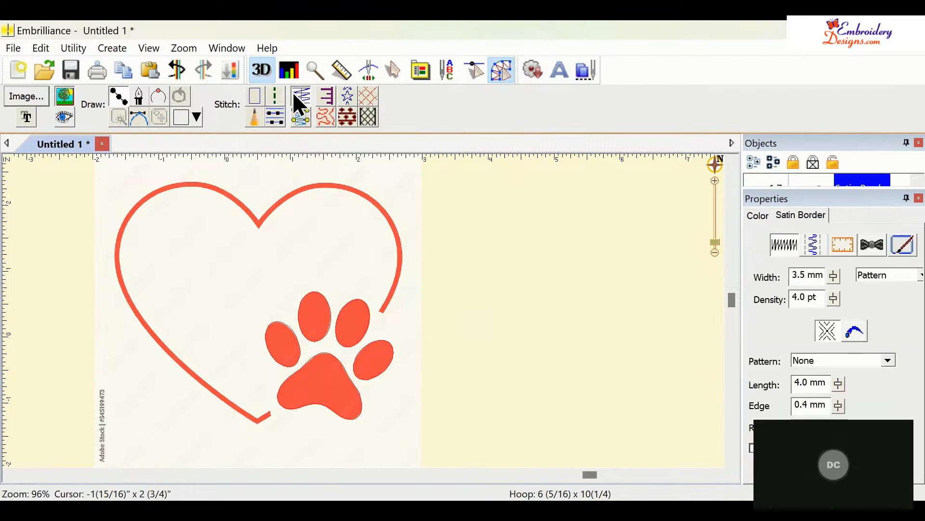
left_click(382, 312)
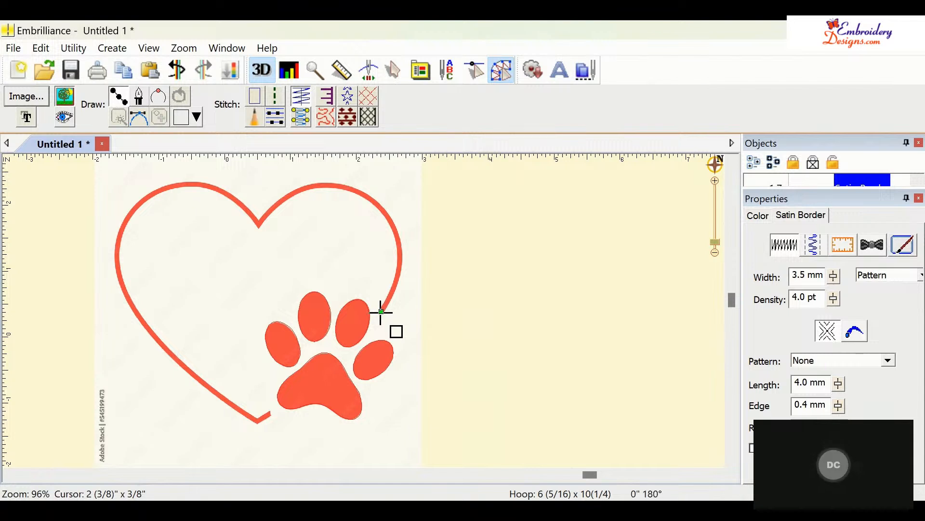
left_click(398, 237)
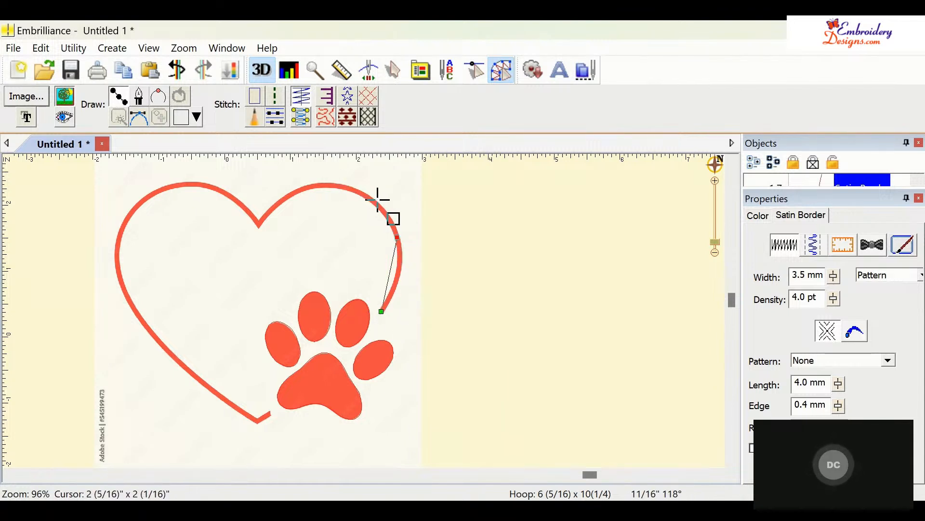
key("Escape")
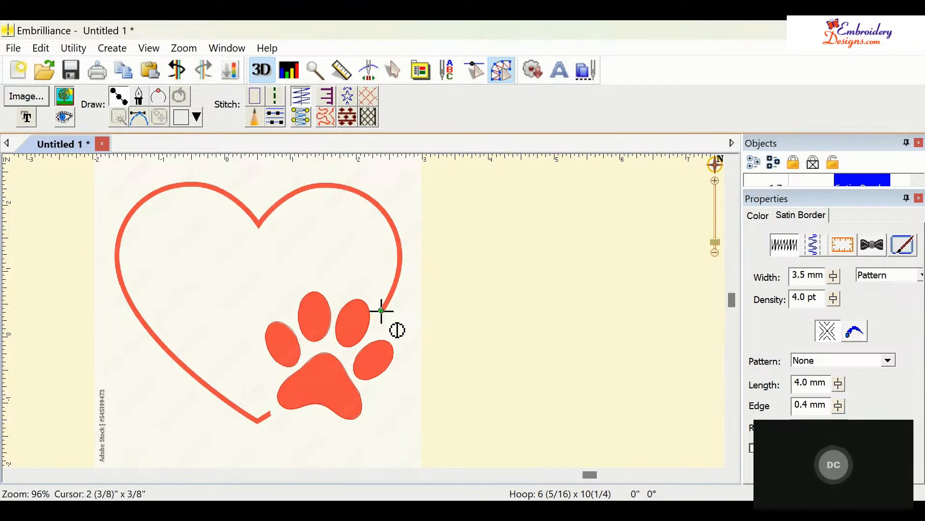
left_click(398, 236)
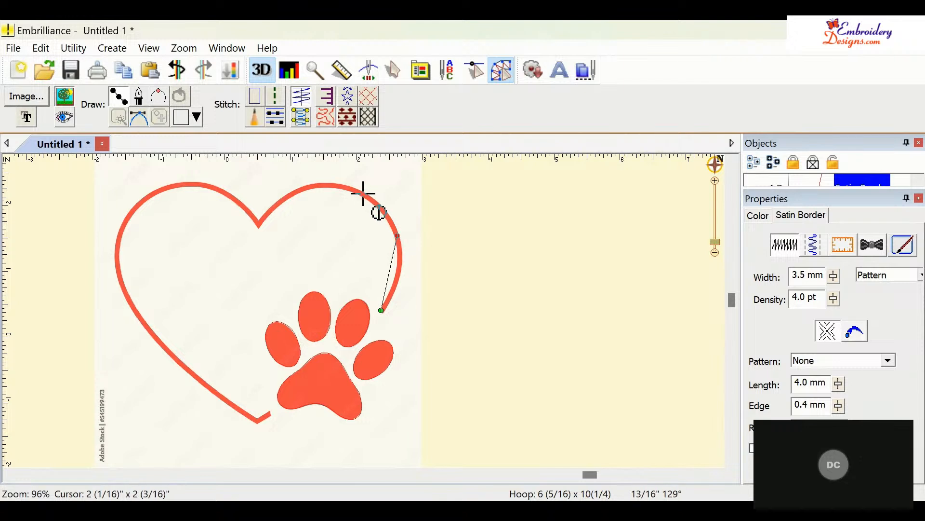
left_click(329, 184)
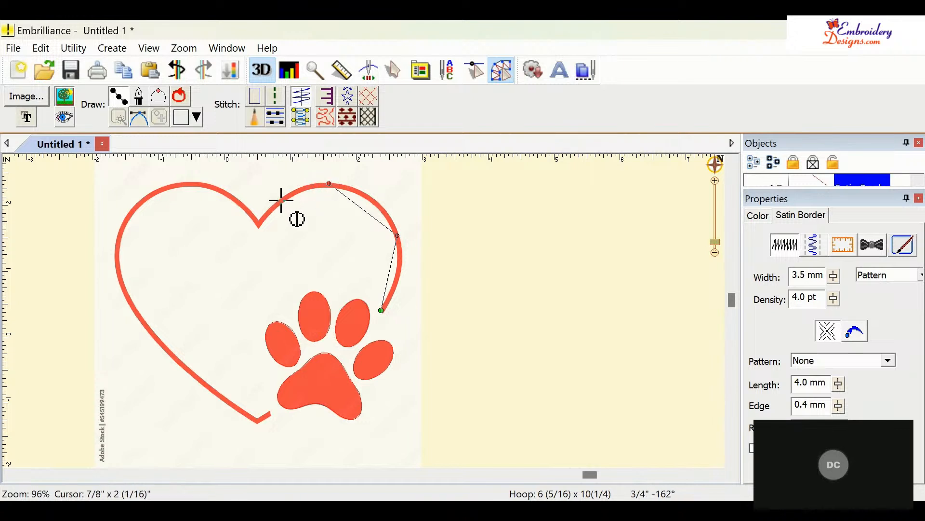
left_click(260, 223)
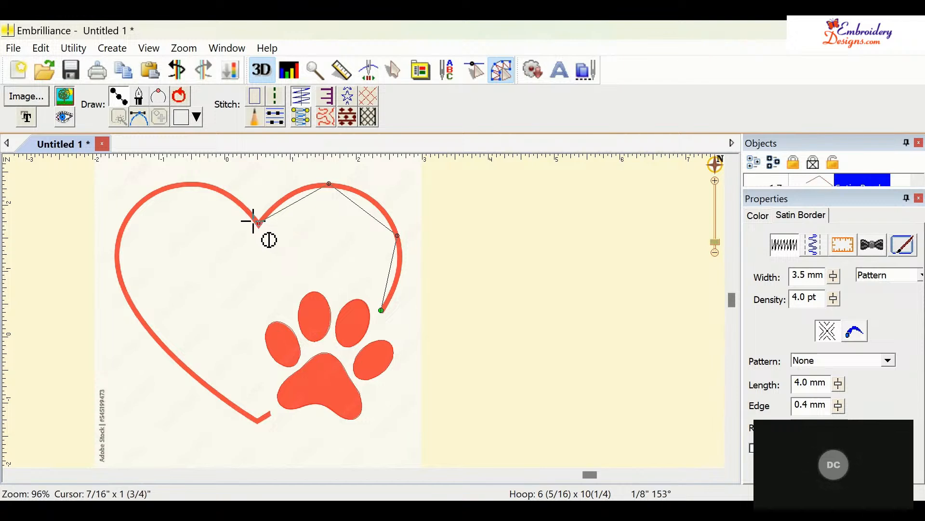
left_click(188, 183)
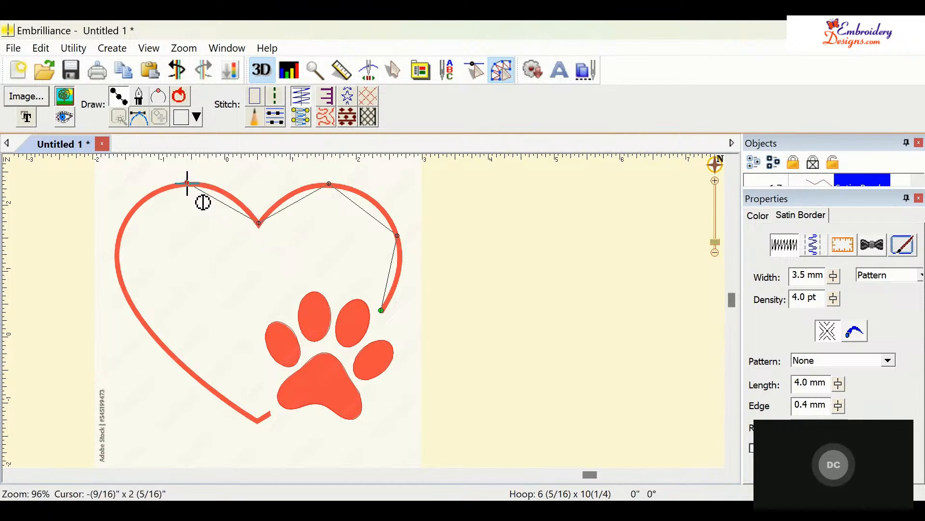
left_click(117, 252)
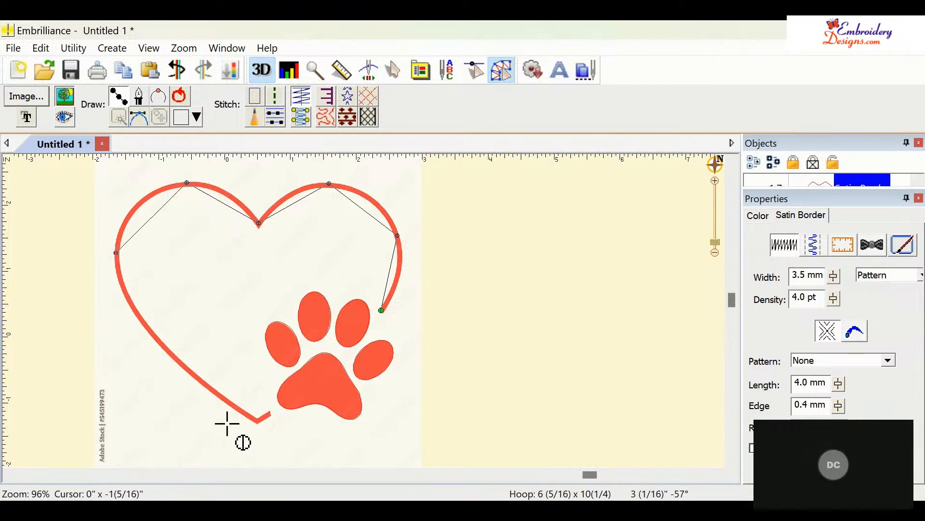
left_click(255, 417)
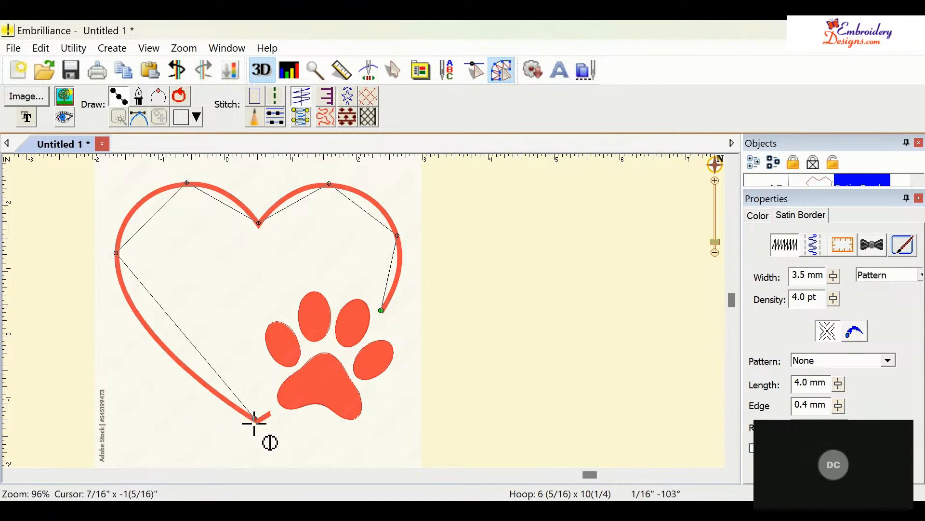
left_click(270, 414)
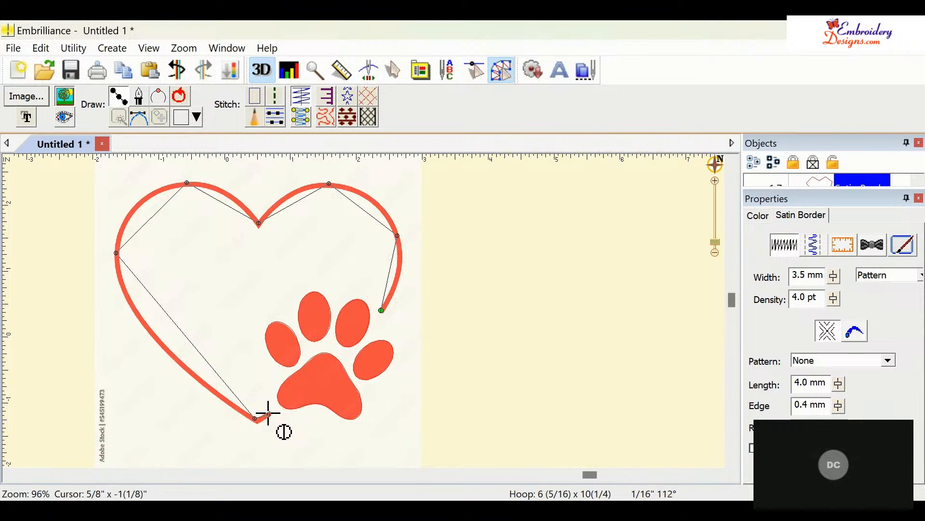
key("Return")
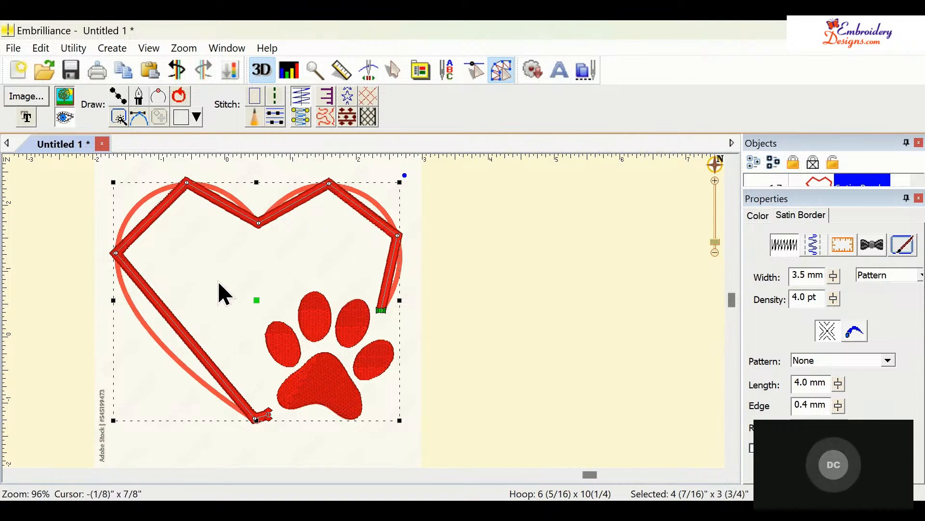
- Convert the heart's left and top corner nodes to curves and adjust their handles to follow the left lobe and center dip
double_click(120, 253)
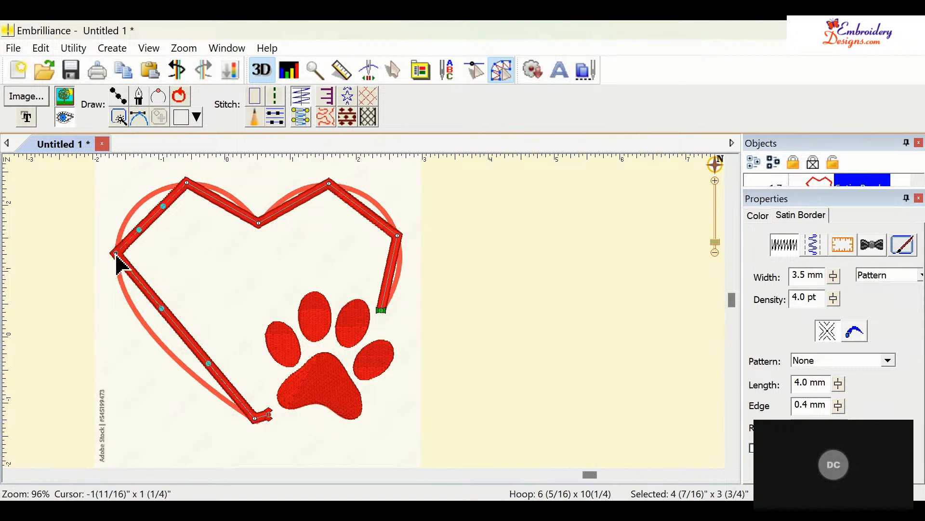
left_click_drag(162, 309, 142, 323)
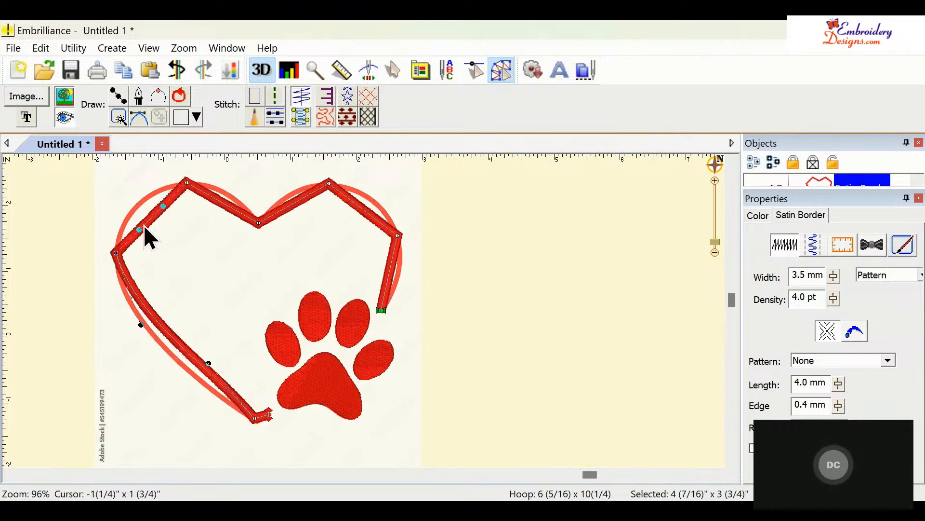
left_click_drag(139, 229, 156, 189)
left_click(188, 188)
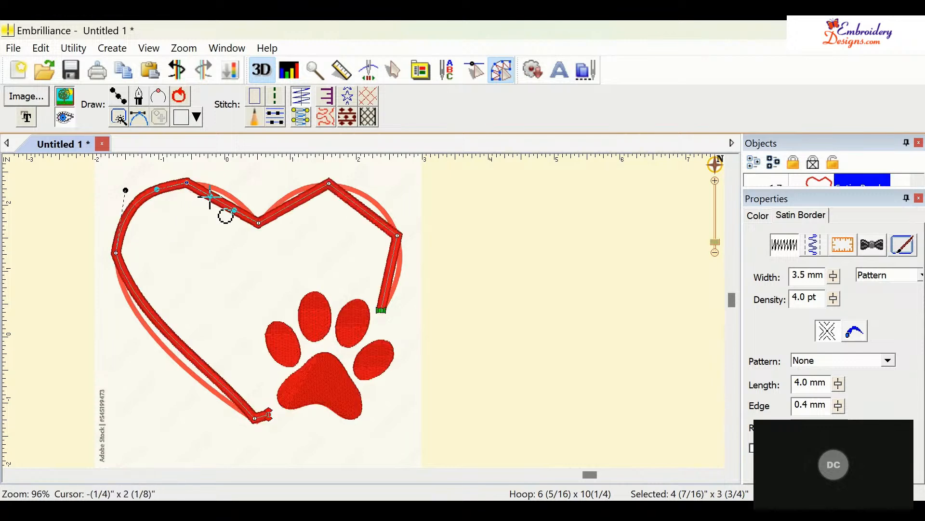
left_click_drag(210, 196, 237, 209)
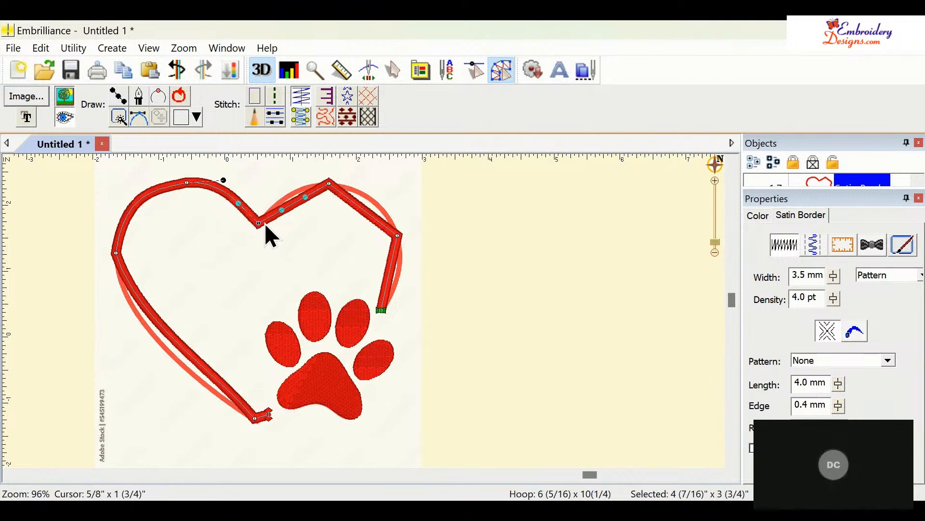
left_click_drag(280, 213, 271, 199)
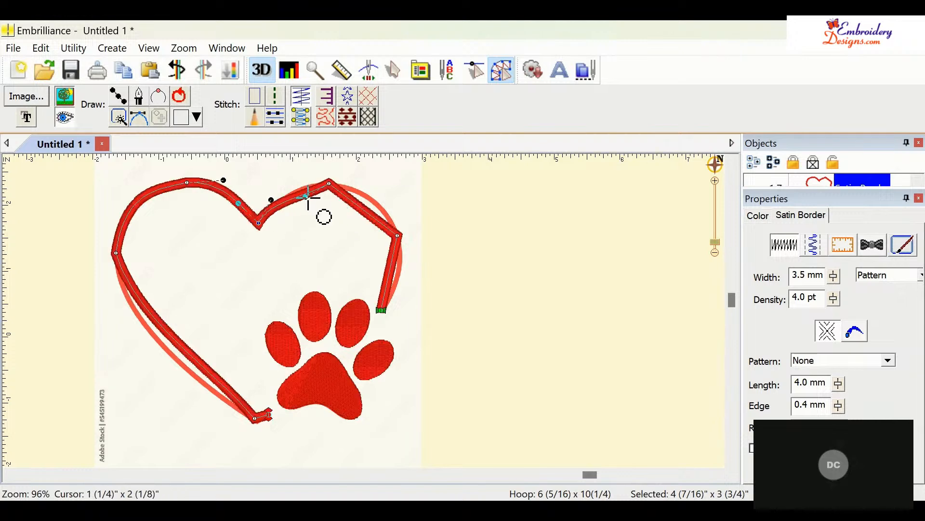
left_click_drag(306, 197, 300, 186)
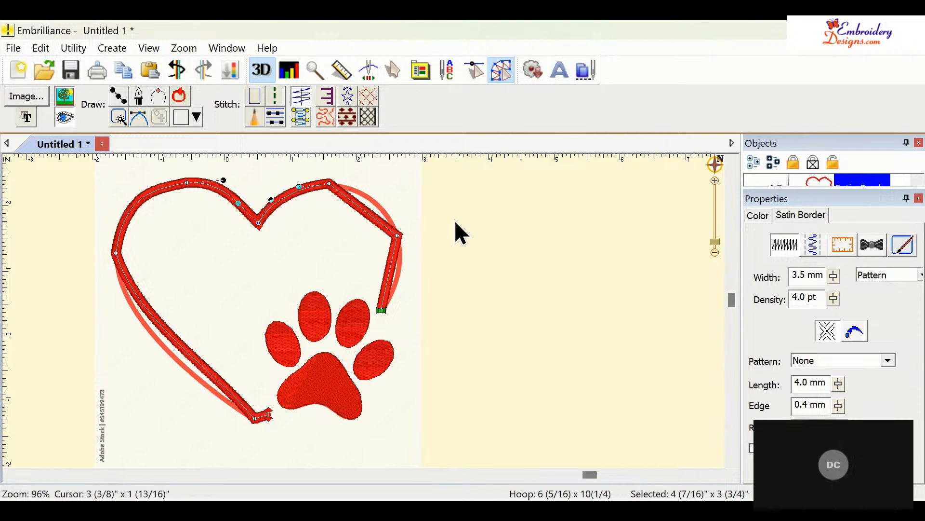
- Curve the node at the heart's upper right side and drag its handles to follow the right lobe
left_click(399, 235)
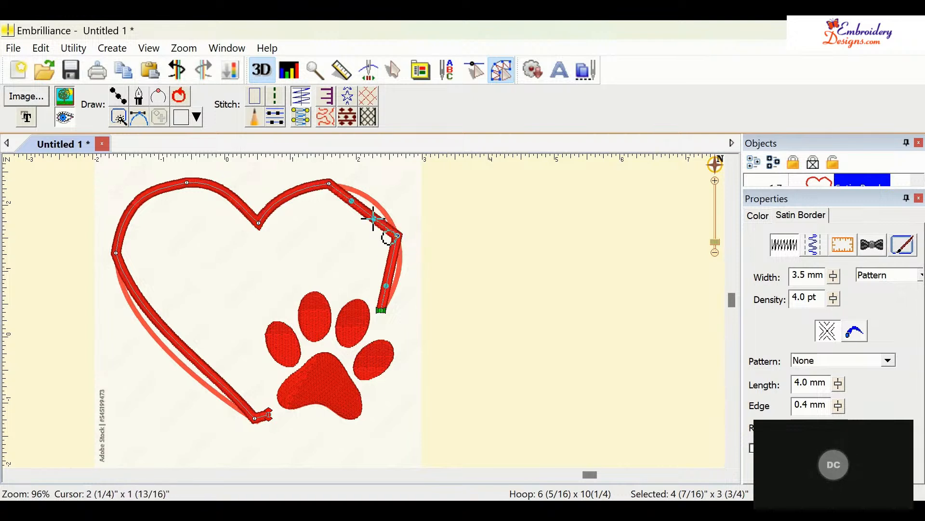
left_click_drag(374, 218, 386, 195)
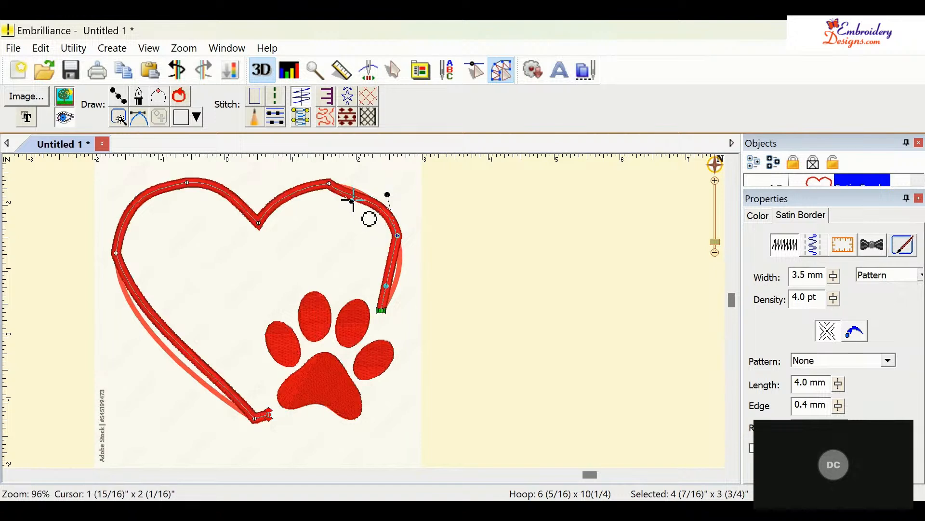
left_click_drag(353, 199, 359, 187)
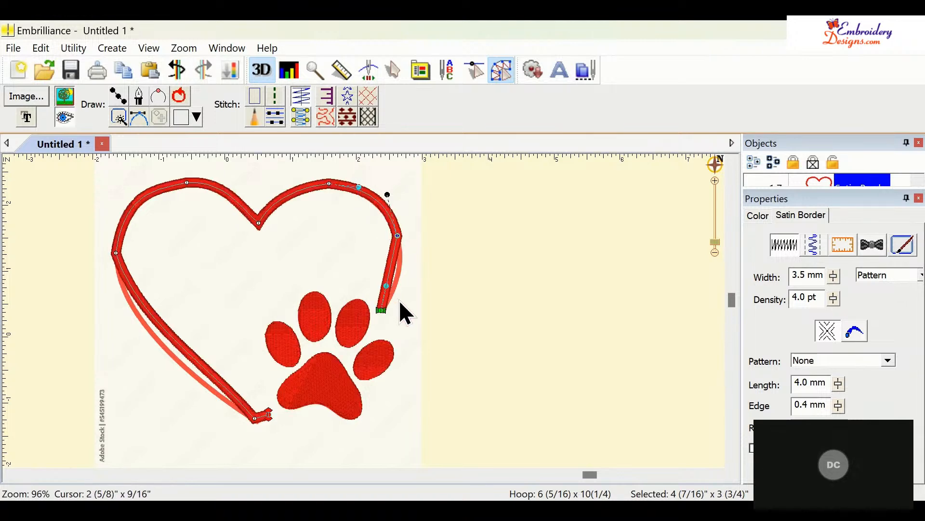
left_click_drag(387, 287, 402, 295)
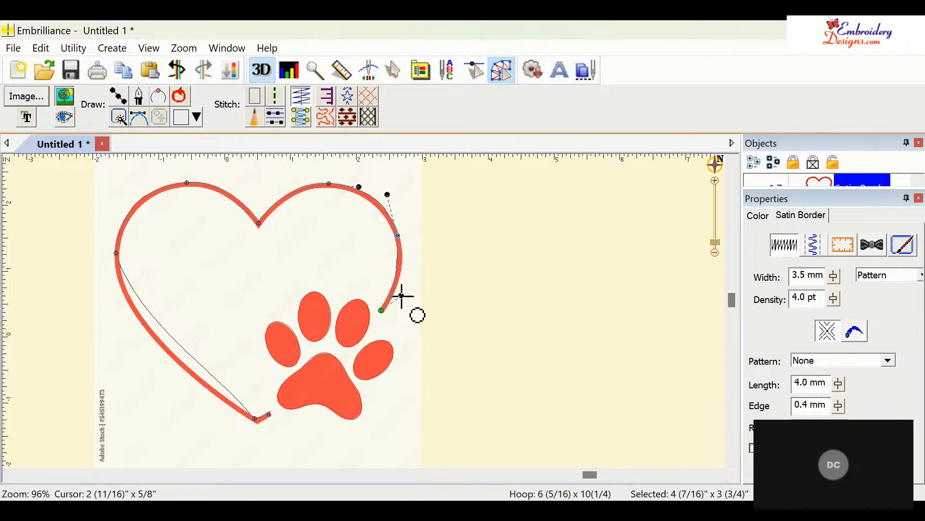
left_click_drag(402, 295, 402, 295)
- Reselect the right-side node and reshape its lower handle so the satin follows the heart's right edge down to the end
left_click(400, 236)
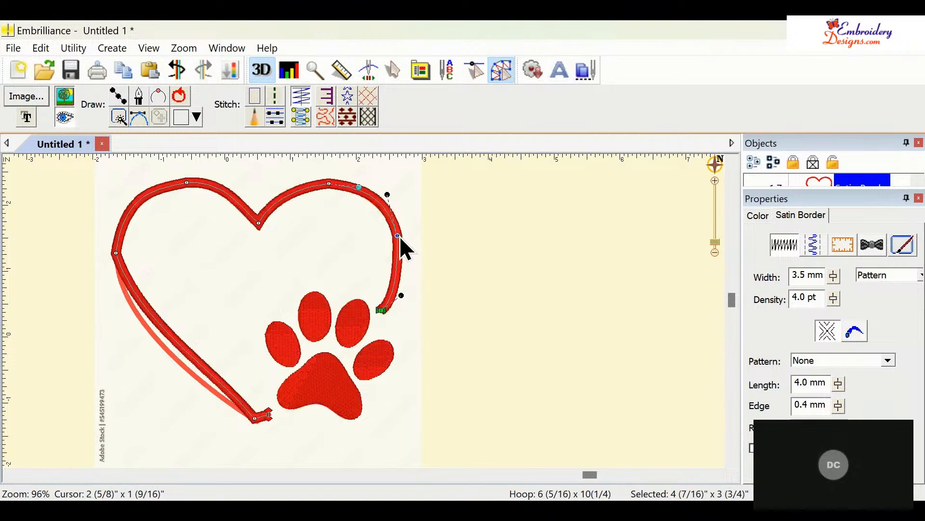
left_click(406, 297)
left_click(395, 296)
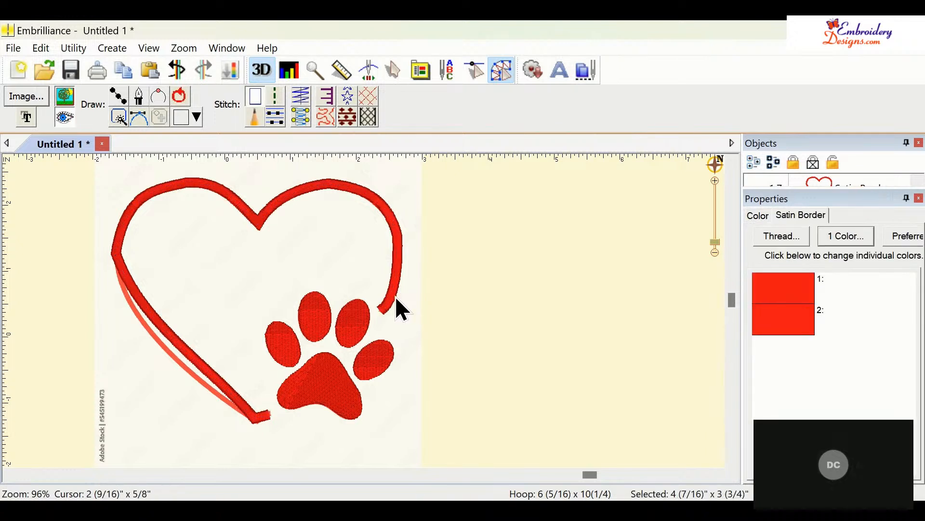
left_click(400, 237)
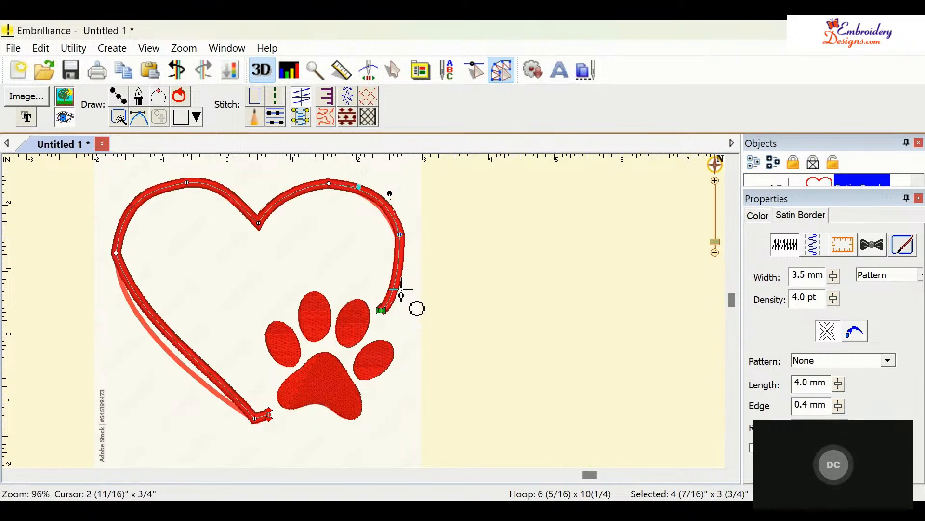
left_click_drag(402, 295, 397, 285)
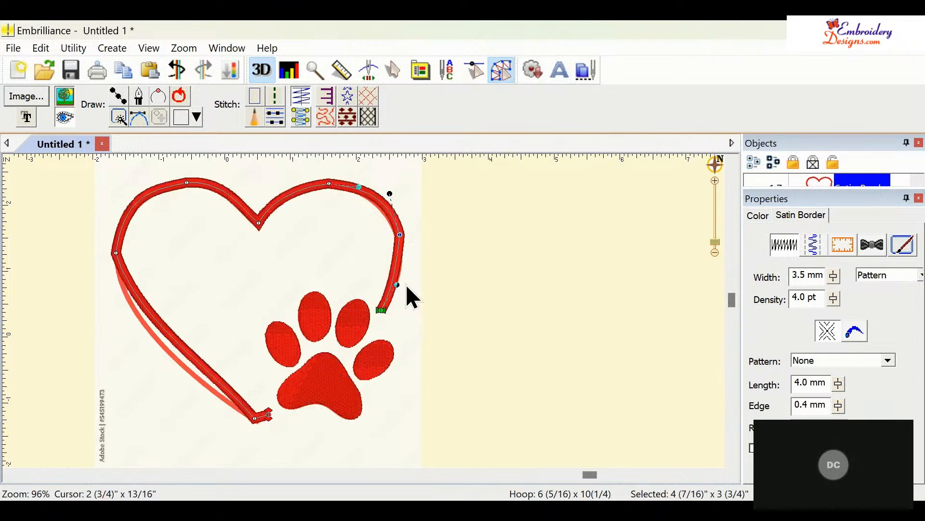
left_click(402, 238)
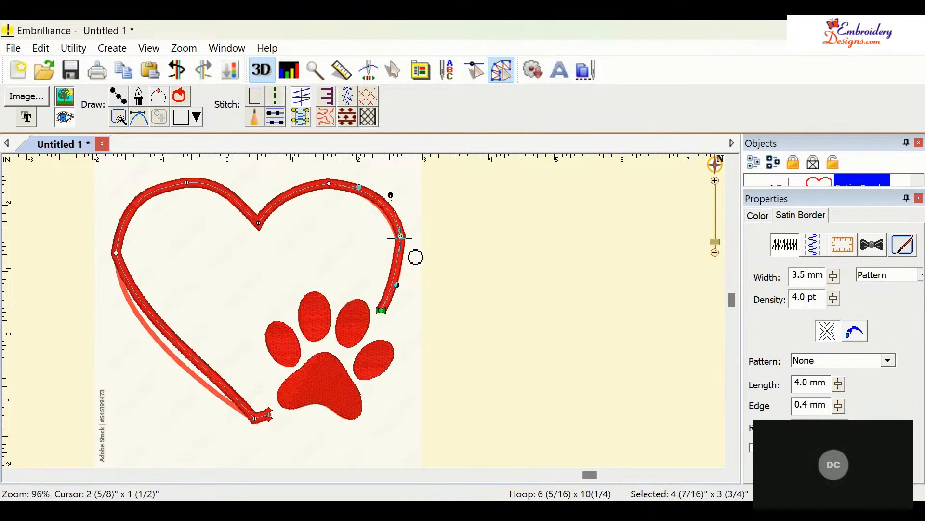
left_click_drag(401, 236, 400, 239)
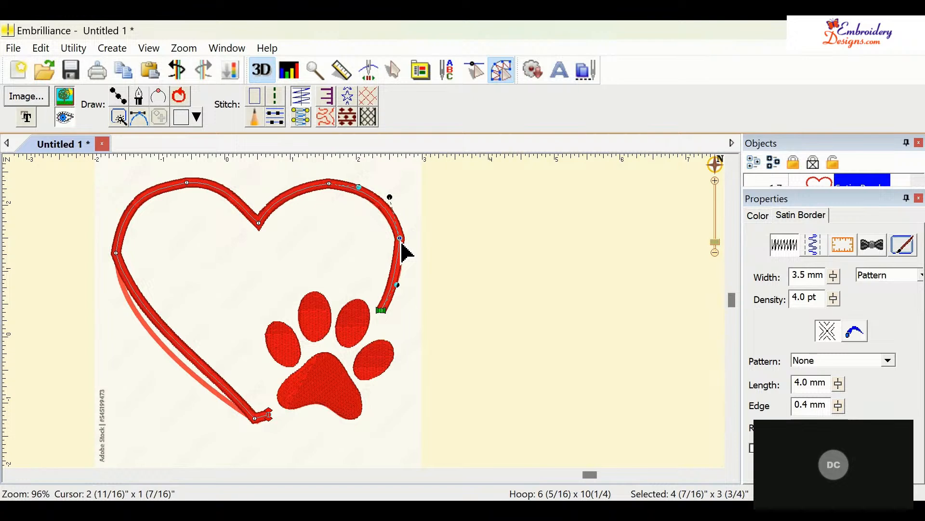
left_click_drag(401, 241, 408, 271)
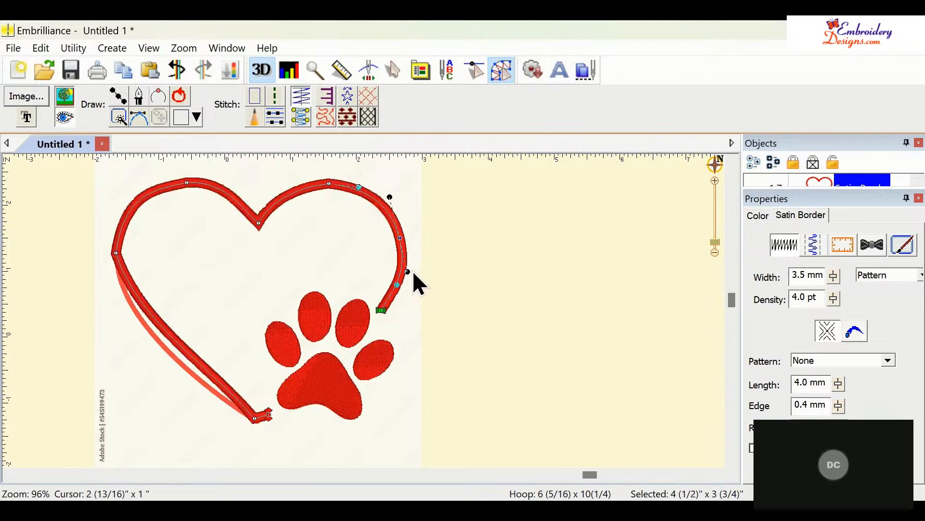
- Reshape the heart's left node handle and the lower end point so the satin follows the left edge down to the bottom tip
left_click(117, 253)
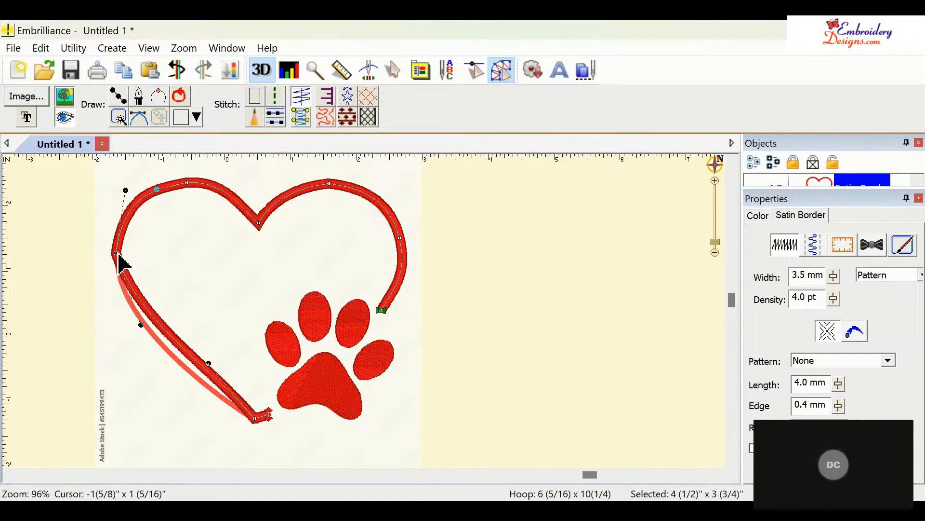
left_click_drag(141, 324, 115, 328)
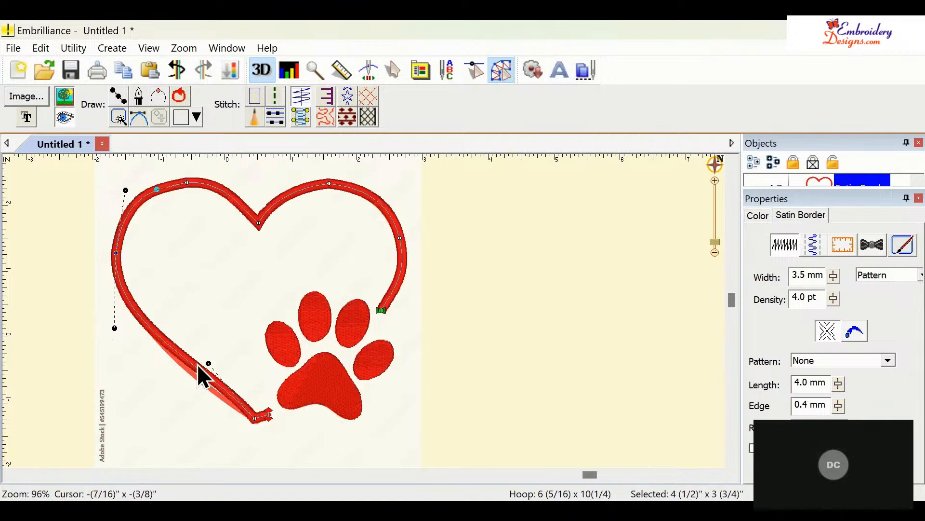
left_click(198, 369)
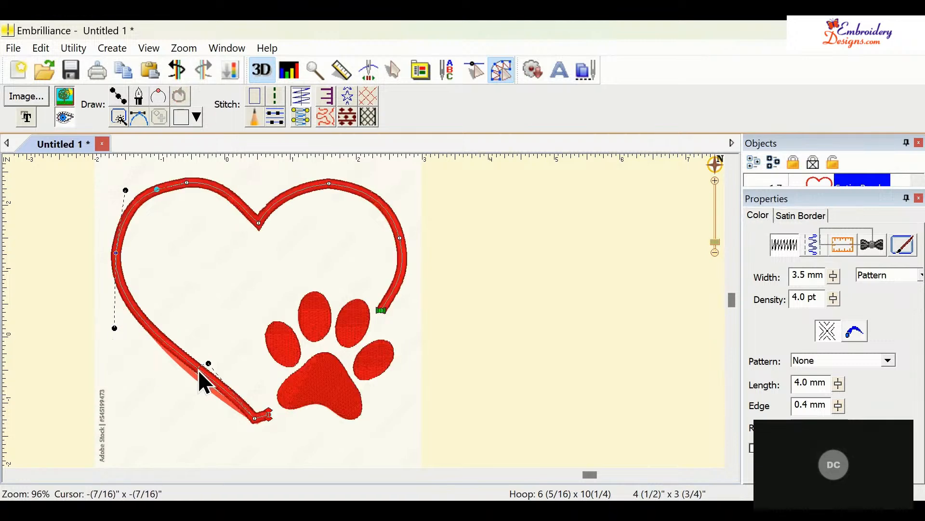
left_click(141, 324)
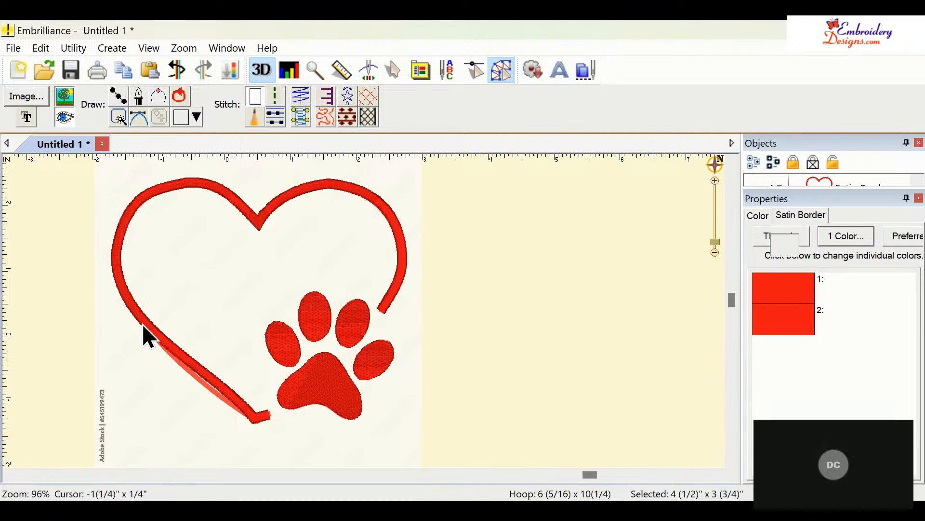
left_click(116, 252)
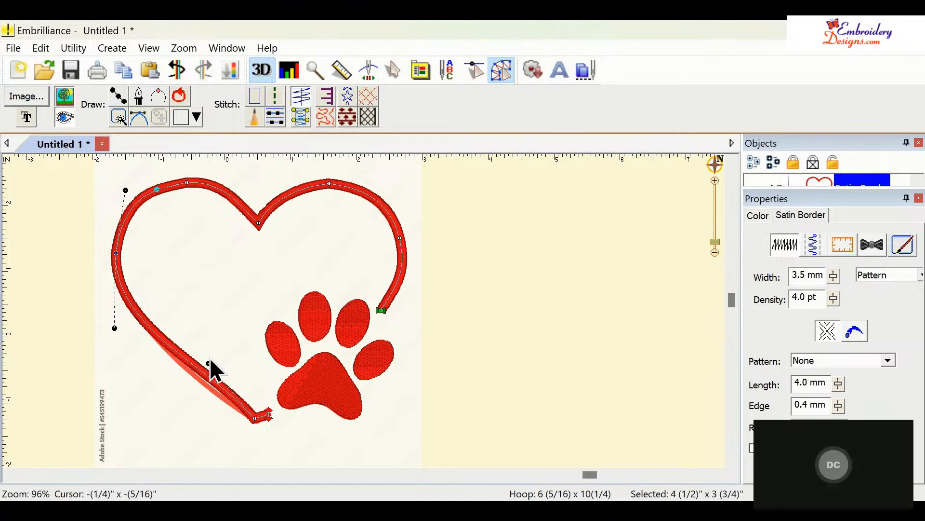
left_click_drag(209, 364, 198, 378)
left_click_drag(255, 421, 263, 419)
left_click(441, 382)
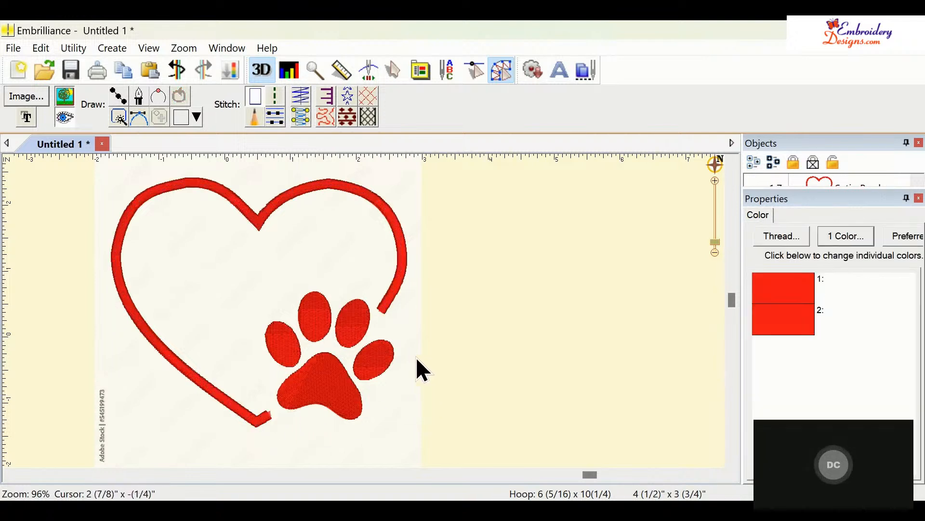
- Set the heart border's open-line style with a Rounded nib at the start
left_click(401, 271)
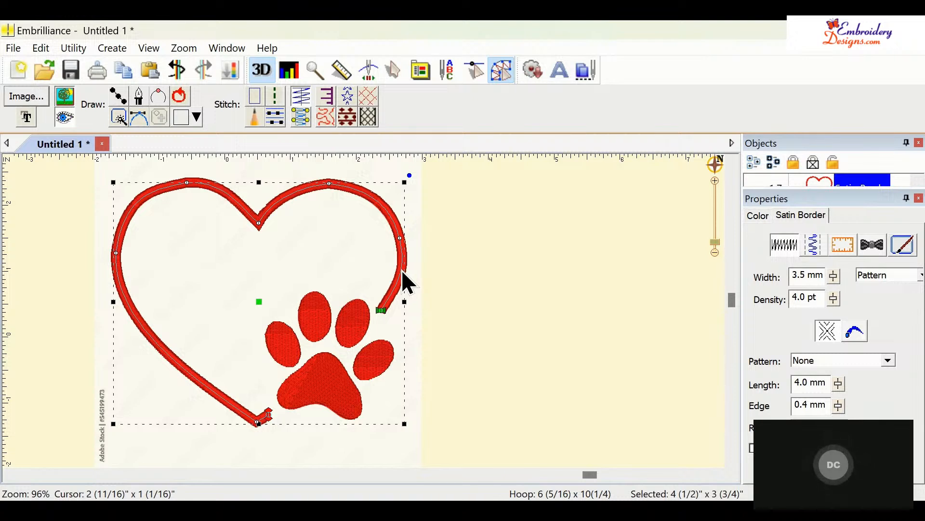
left_click(857, 336)
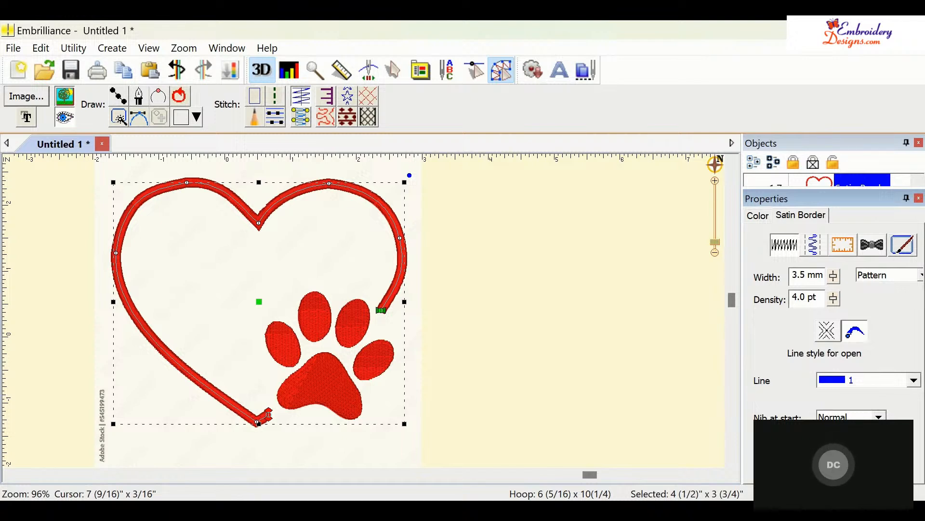
left_click(841, 444)
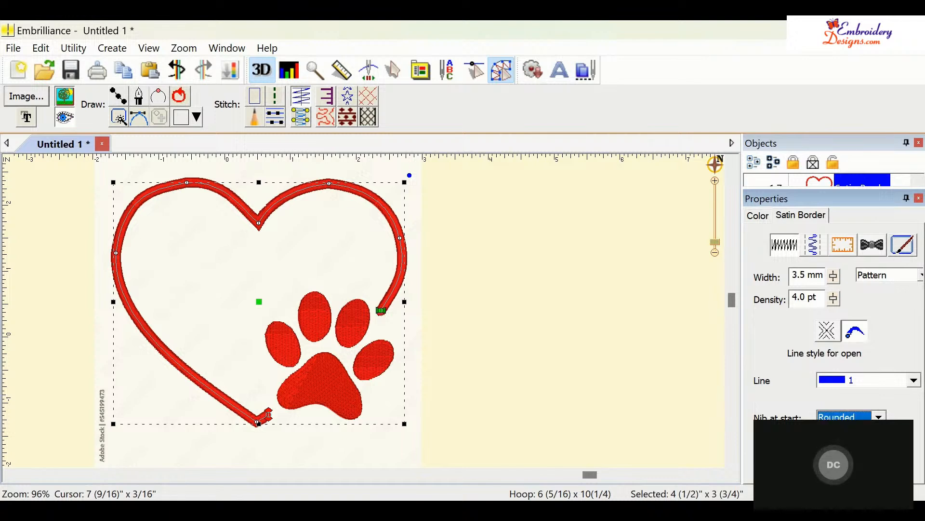
left_click(878, 445)
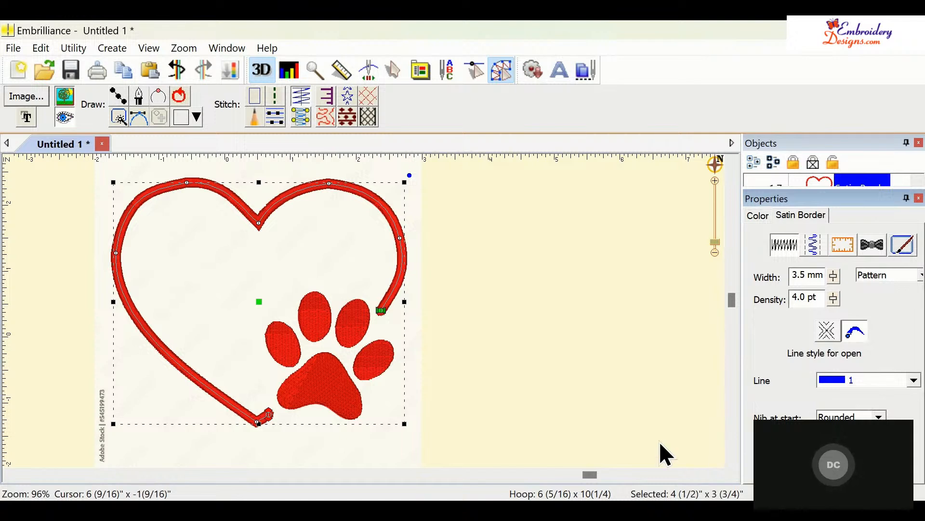
left_click(448, 296)
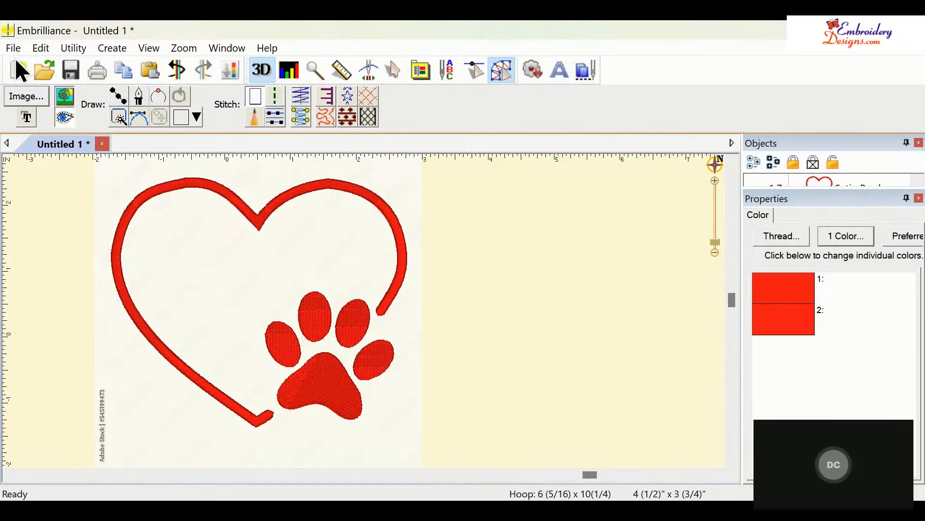
- Start a new design and import the golf green with flag artwork as a tracing image
left_click(18, 71)
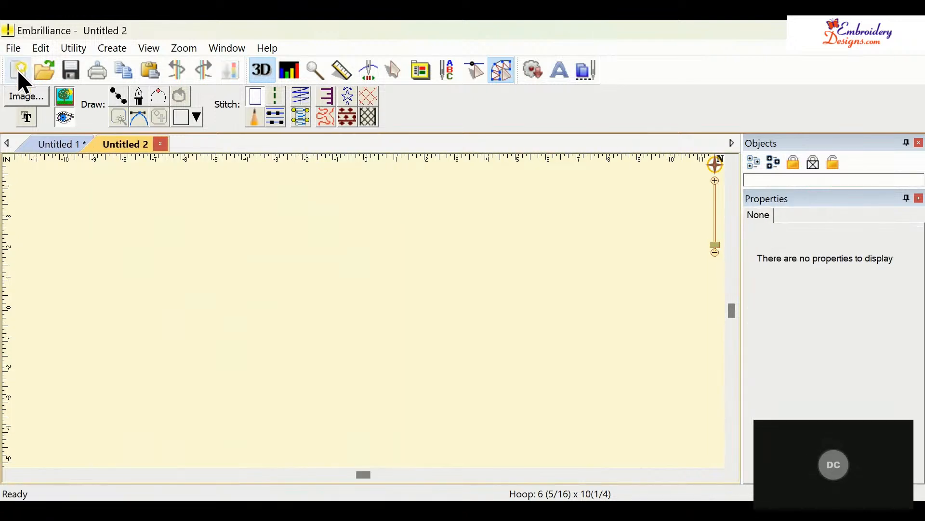
left_click(31, 96)
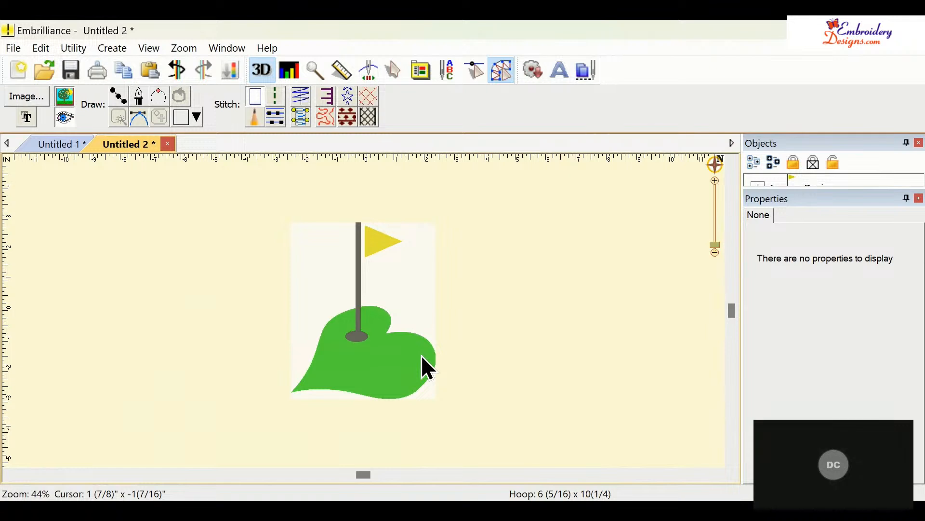
left_click(422, 356)
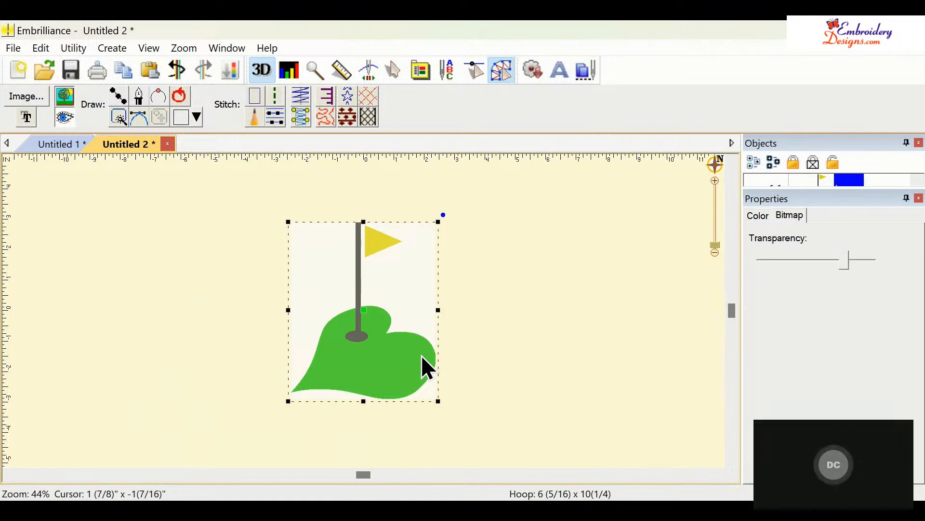
left_click(123, 101)
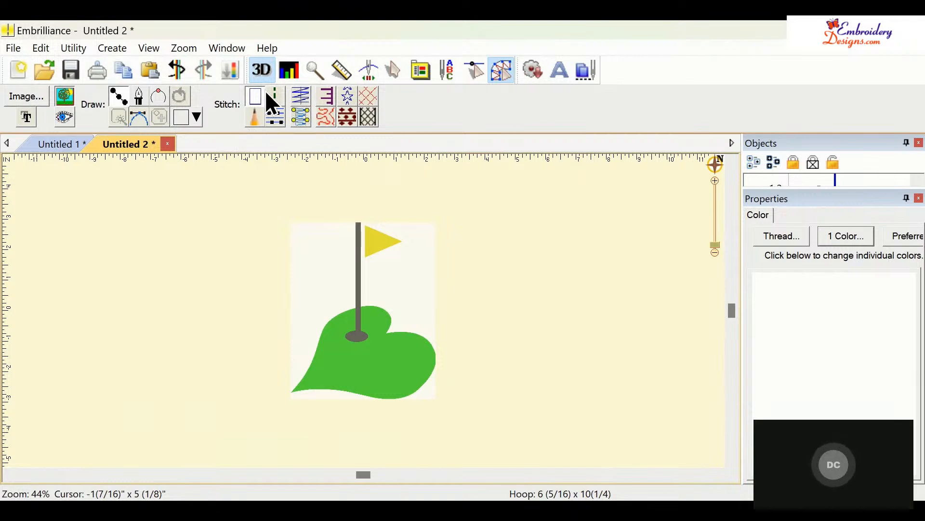
- Choose the Applique stitch type with PES Card (traditional) color style and a Zig-Zag border
left_click(328, 93)
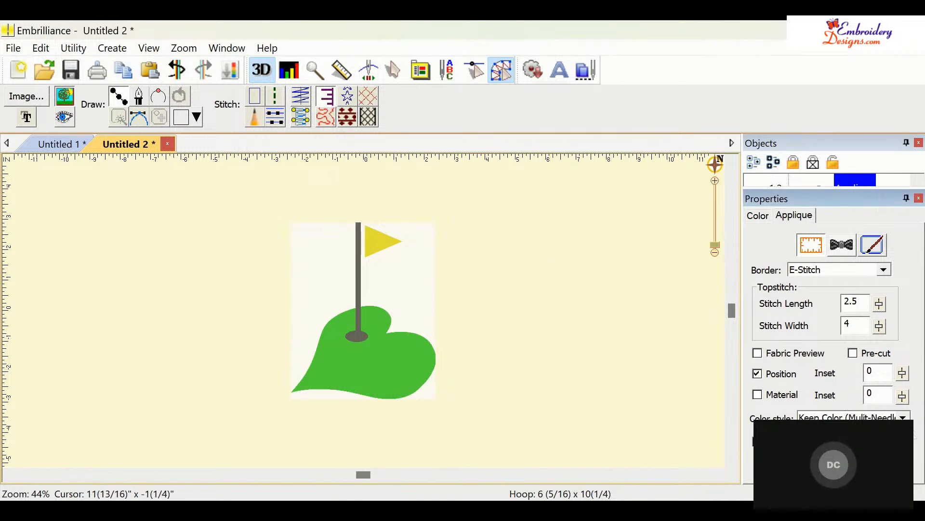
left_click(843, 441)
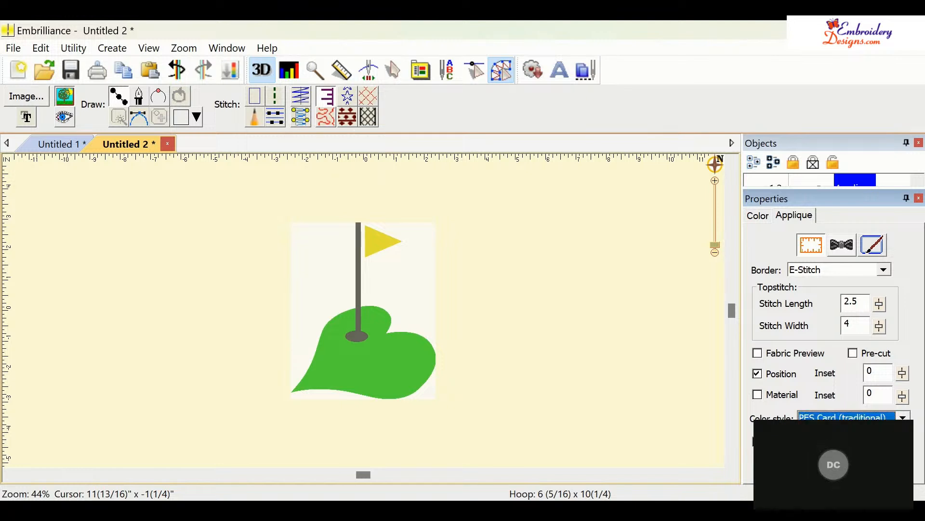
left_click(884, 268)
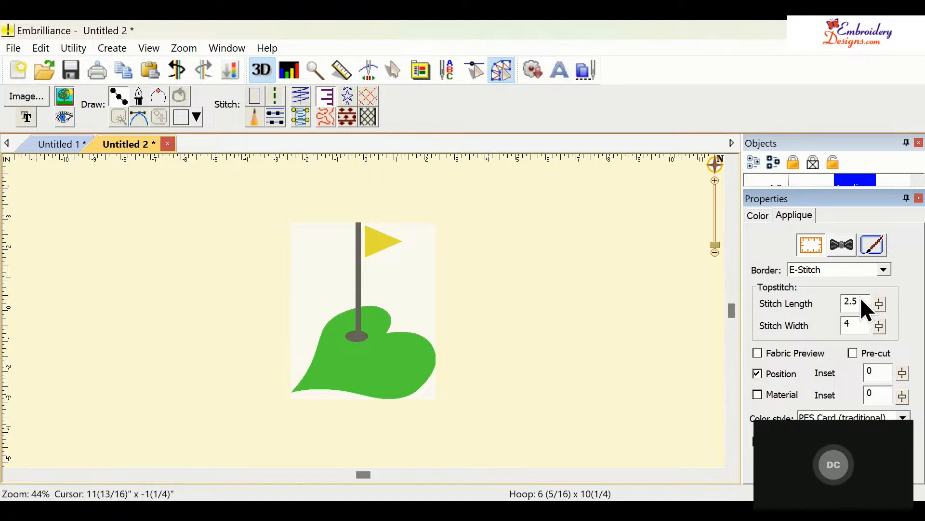
key("Down")
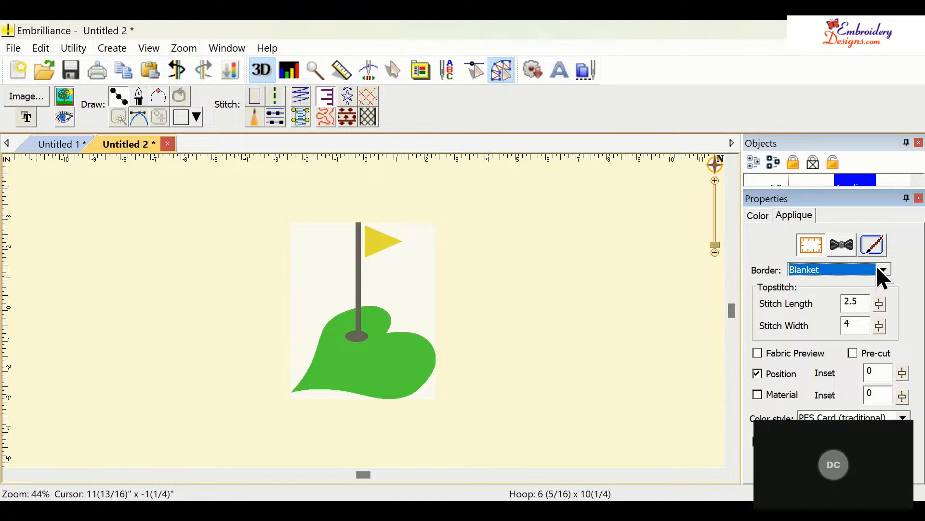
key("Down")
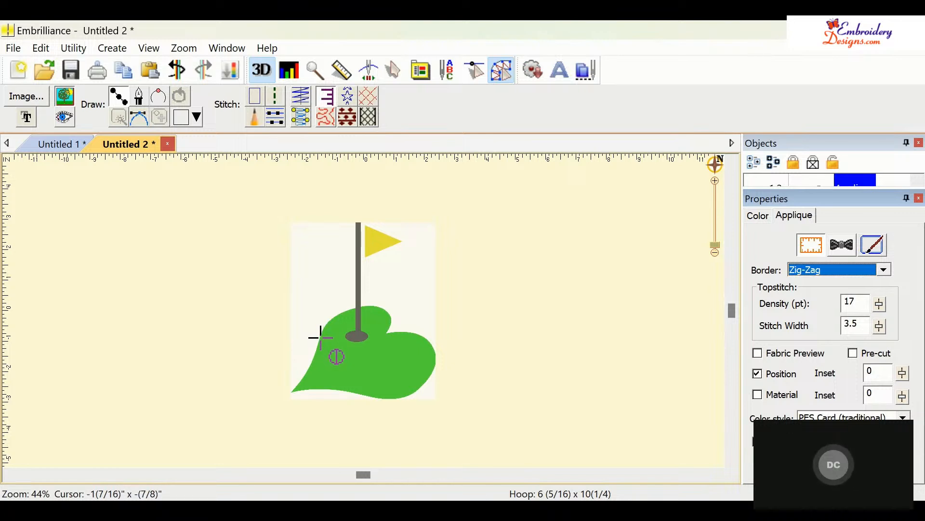
- Trace the green's outline with applique points around its edge and close the shape
left_click(320, 336)
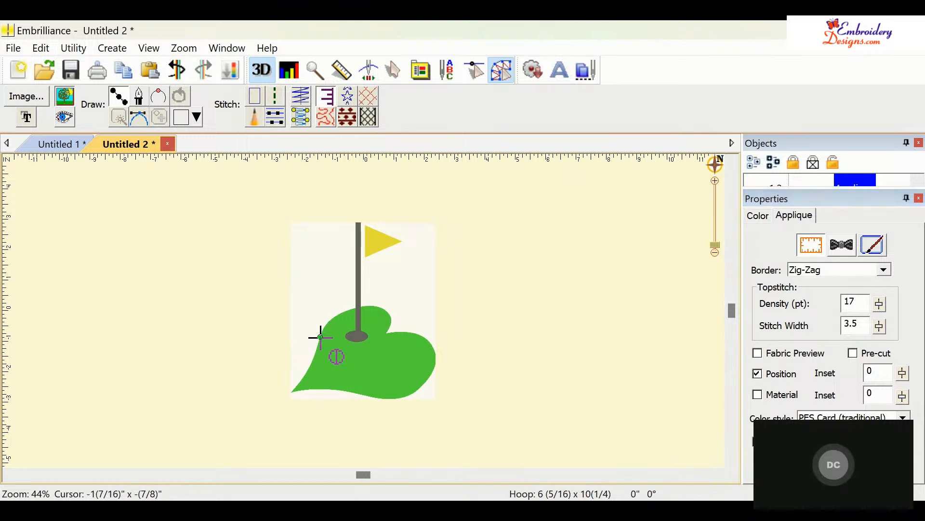
left_click(352, 308)
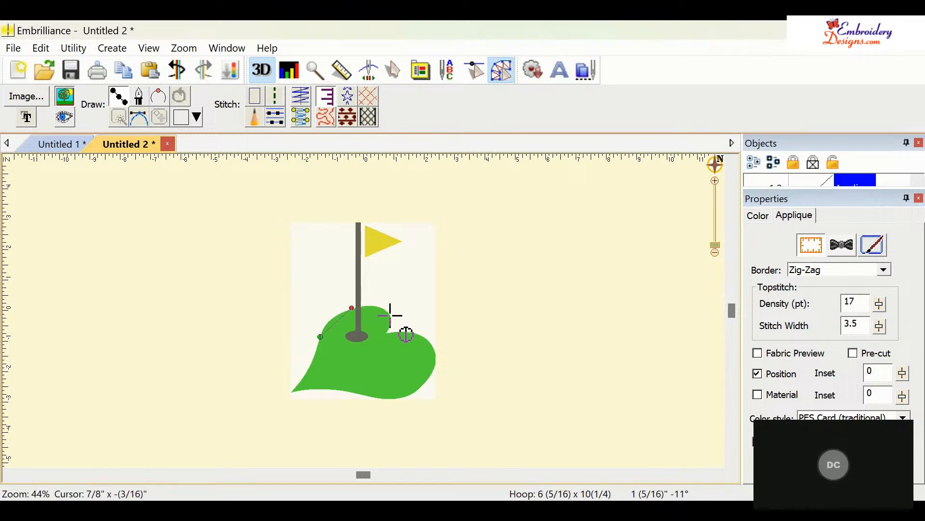
left_click(390, 313)
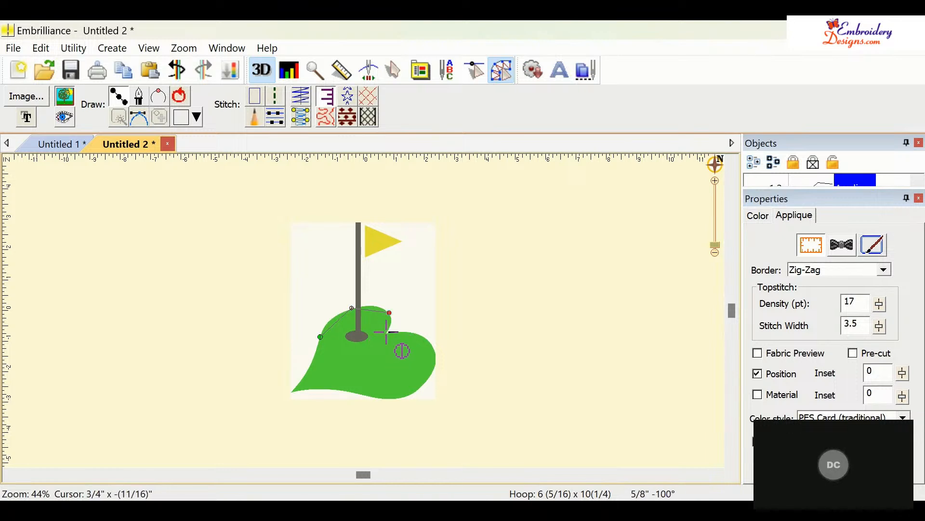
left_click(386, 333)
left_click(434, 350)
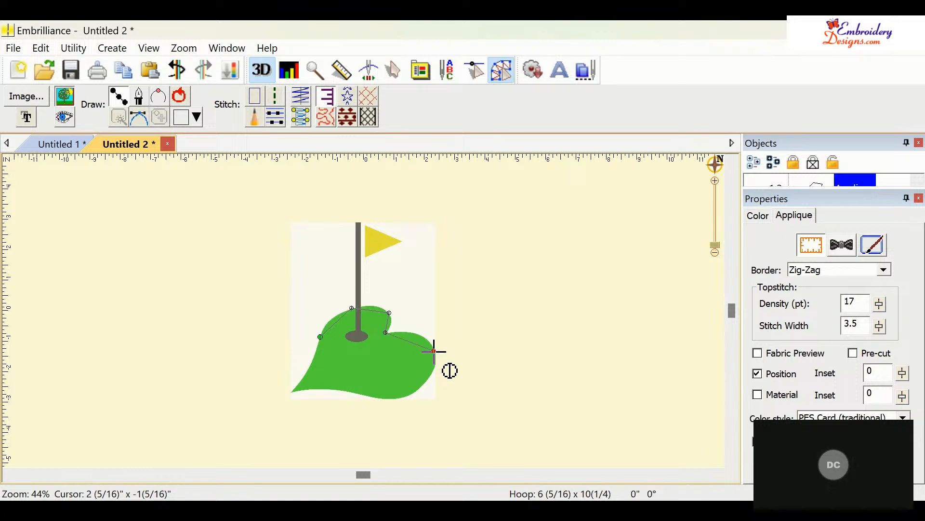
left_click(418, 386)
left_click(348, 390)
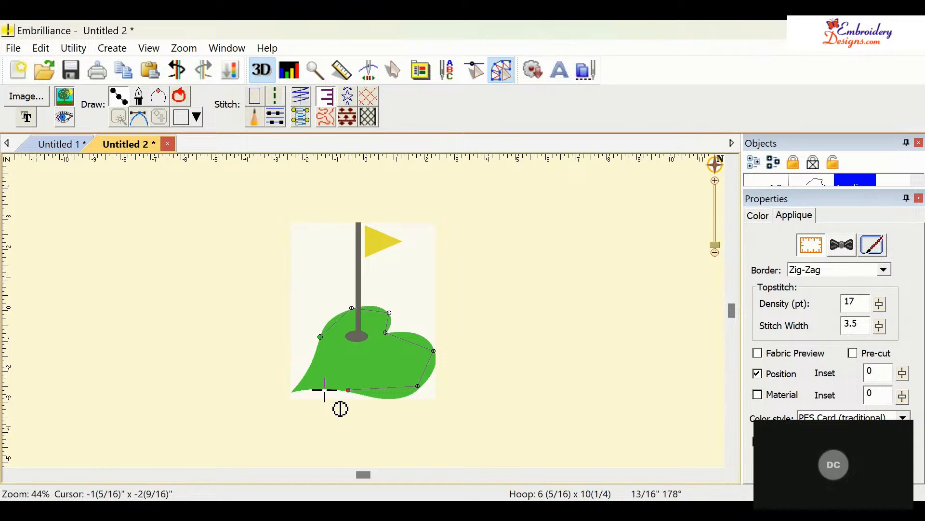
left_click(291, 393)
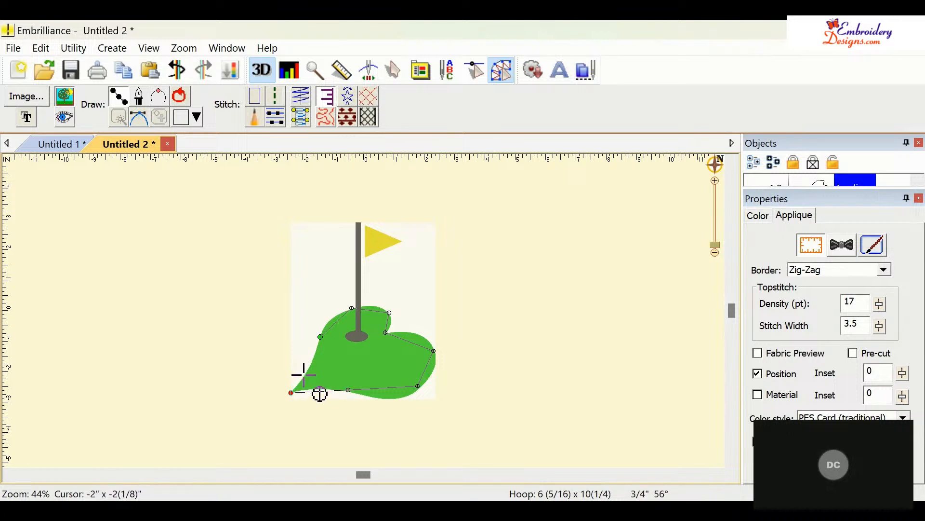
left_click(168, 95)
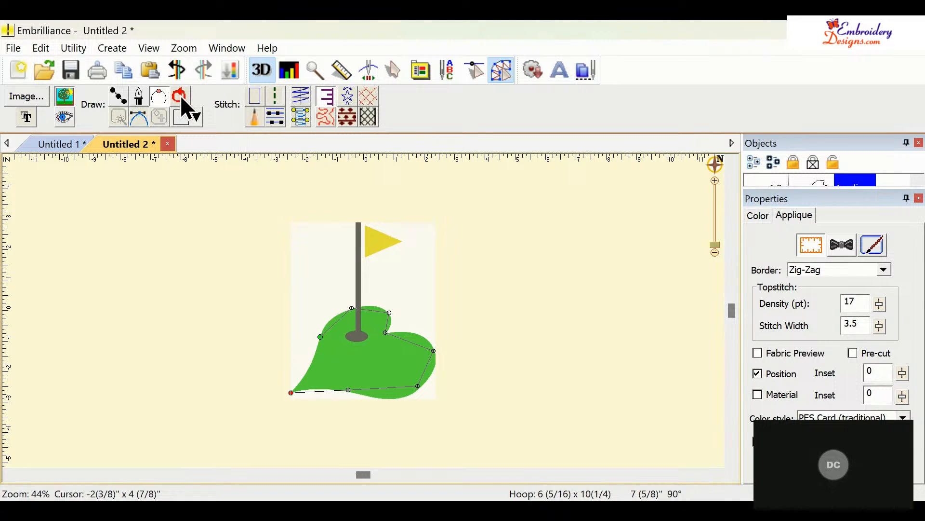
left_click(180, 94)
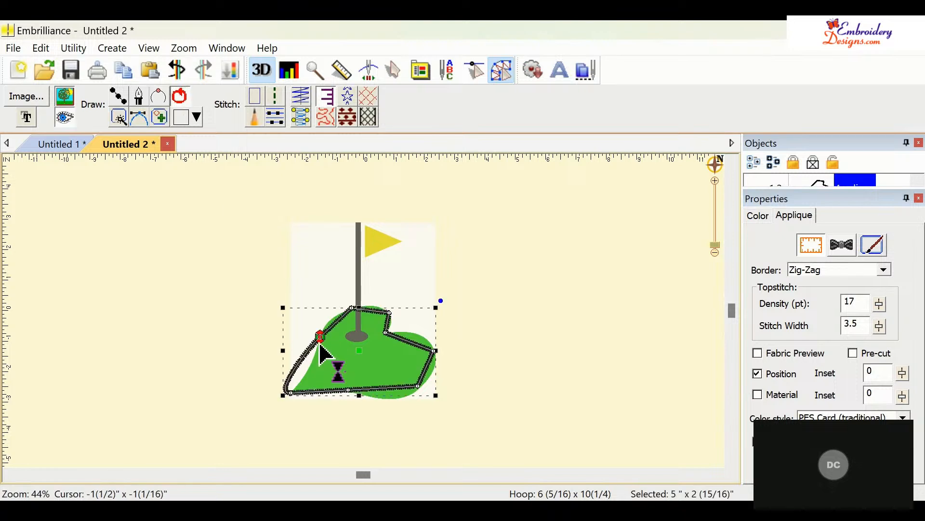
- Adjust the bottom-left corner node and its handles so the applique outline follows the green's pointed left tip
left_click(291, 393)
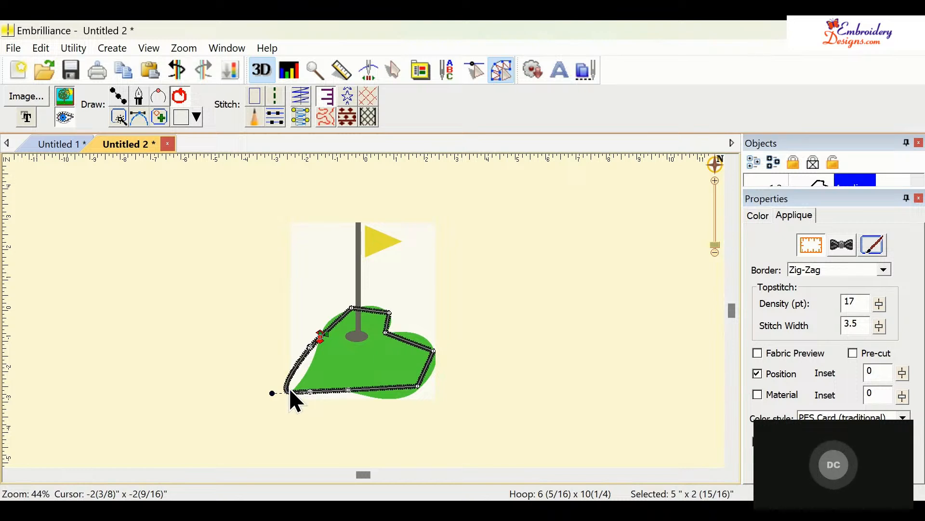
left_click(268, 414)
left_click(291, 392)
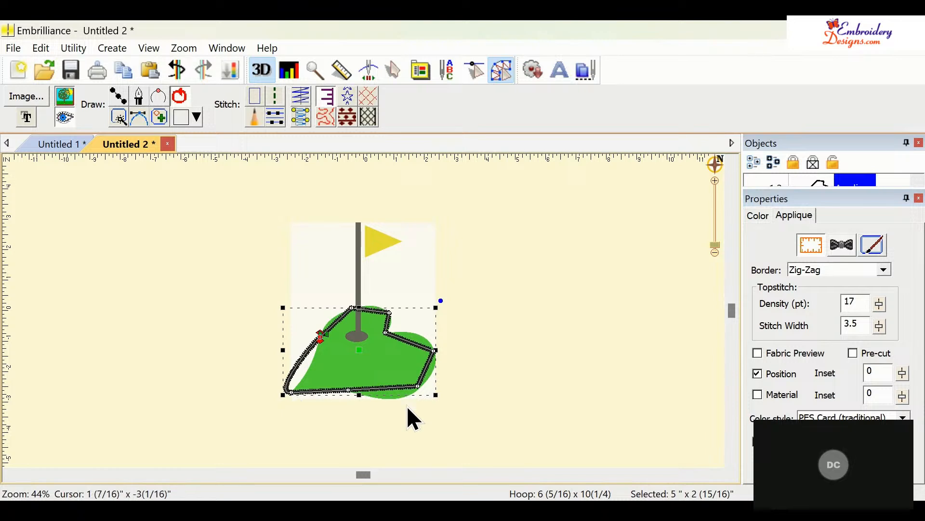
left_click(293, 395)
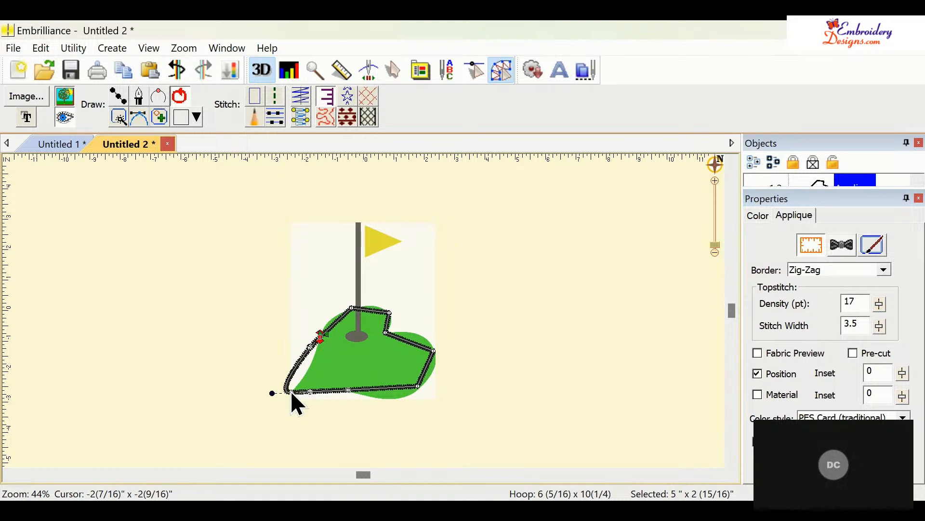
left_click(276, 407)
left_click(290, 393)
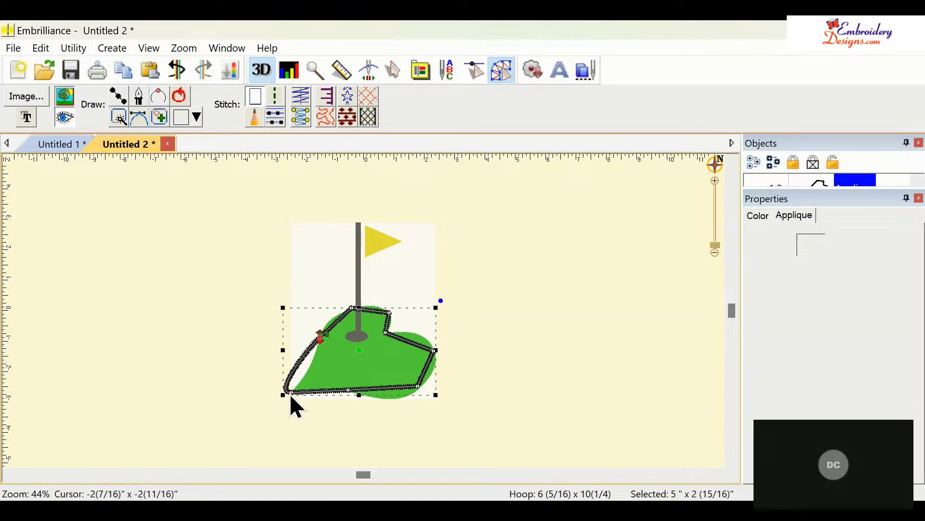
left_click(291, 395)
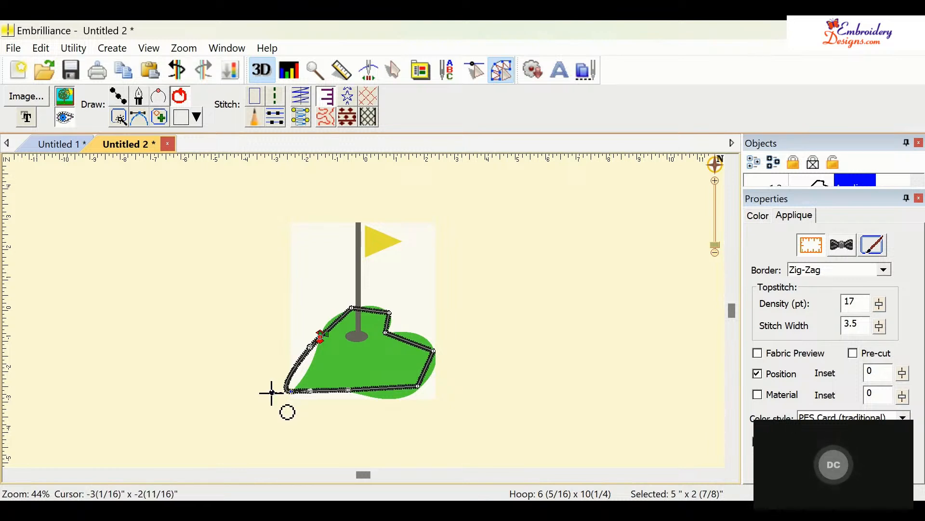
left_click_drag(272, 393, 313, 377)
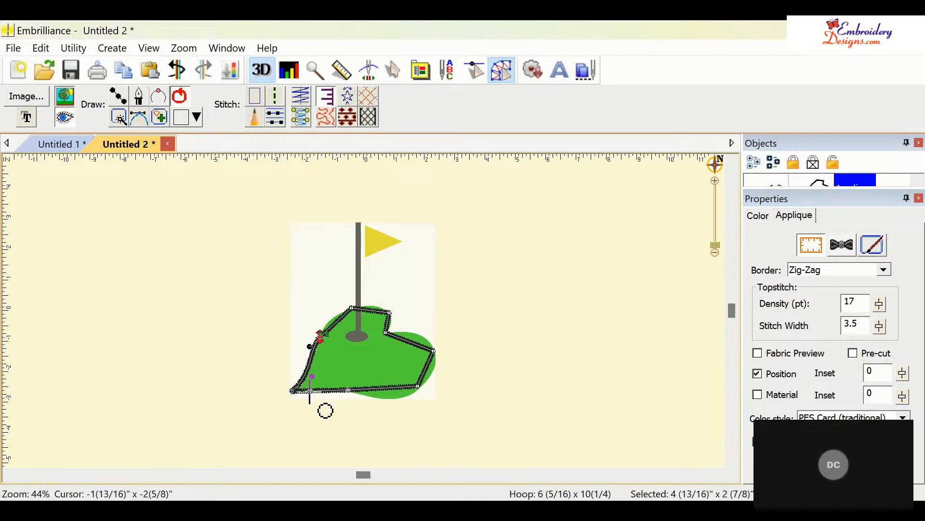
left_click_drag(310, 391, 314, 389)
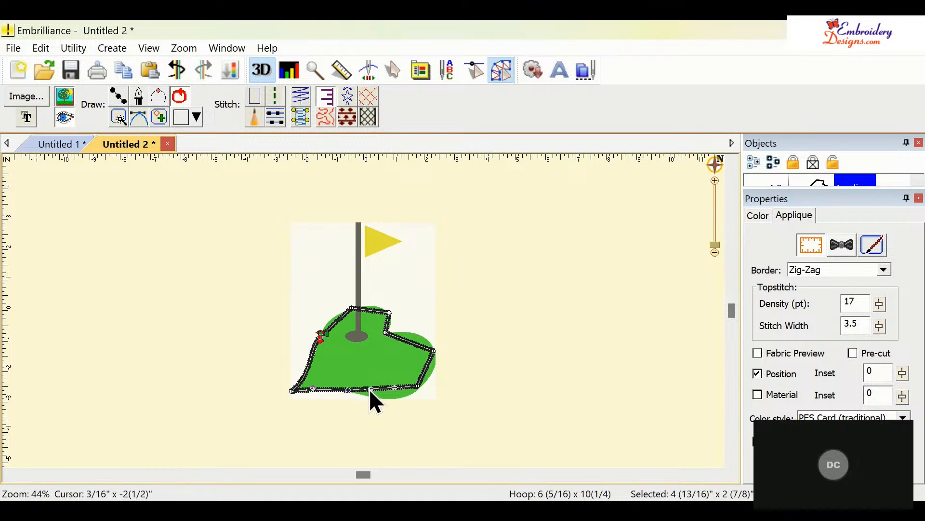
- Drag the node handles along the bottom and right side so the applique outline curves around the green's rounded right lobe
left_click_drag(372, 388, 410, 399)
left_click(418, 386)
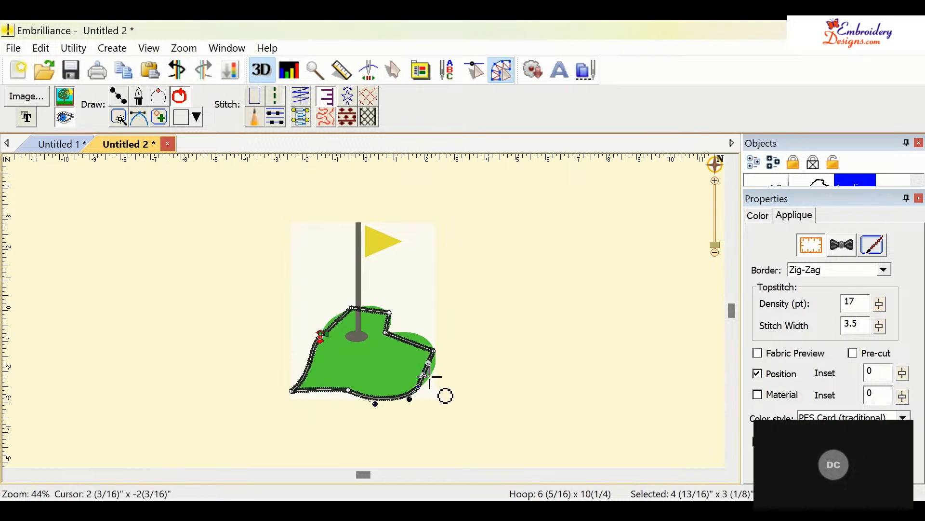
mouse_move(424, 375)
left_mouse_down()
mouse_move(436, 379)
mouse_move(435, 363)
left_mouse_up()
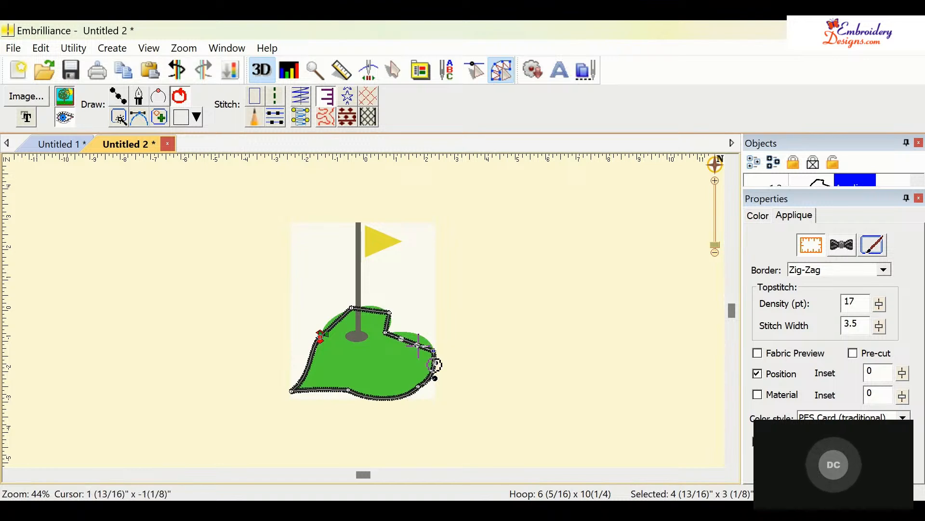
mouse_move(418, 345)
left_mouse_down()
mouse_move(426, 332)
mouse_move(406, 333)
left_mouse_up()
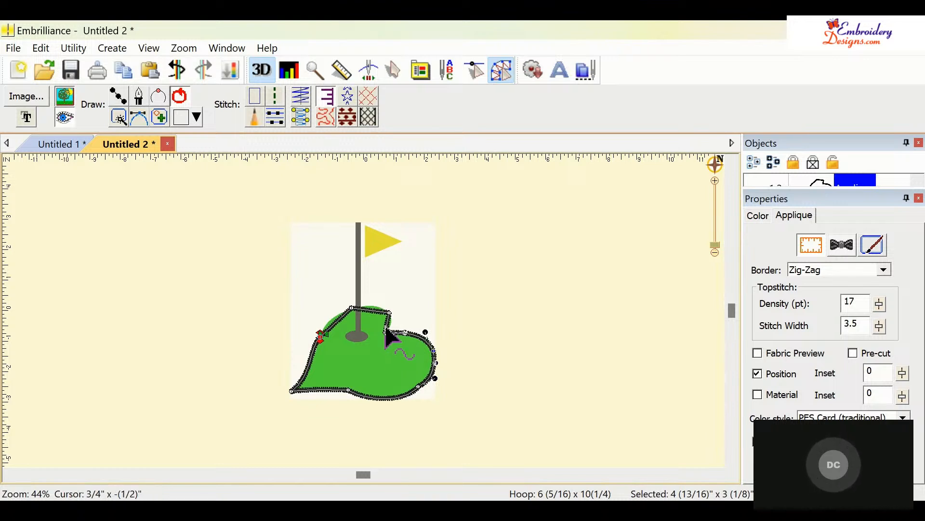
left_click(389, 313)
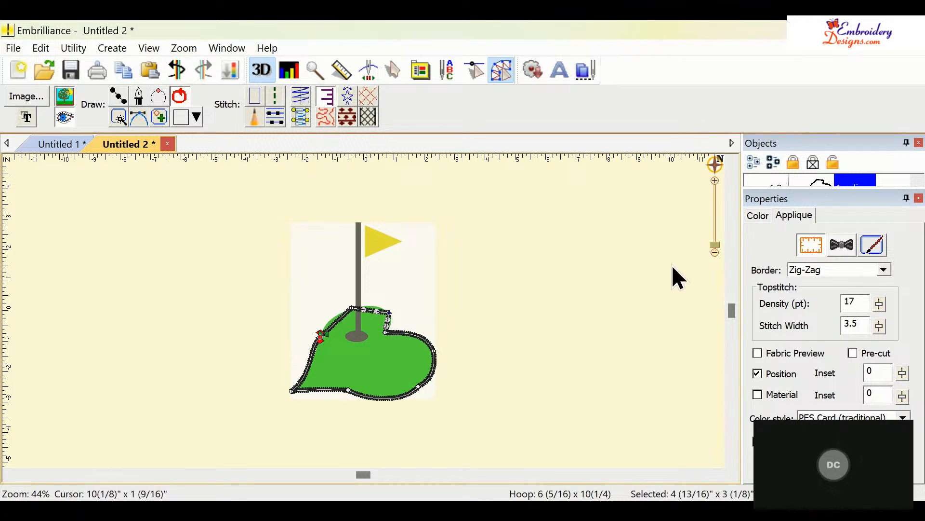
- Reshape the notch node and top-edge handles so the outline follows the green's upper curve beside the flagpole
left_click(714, 247)
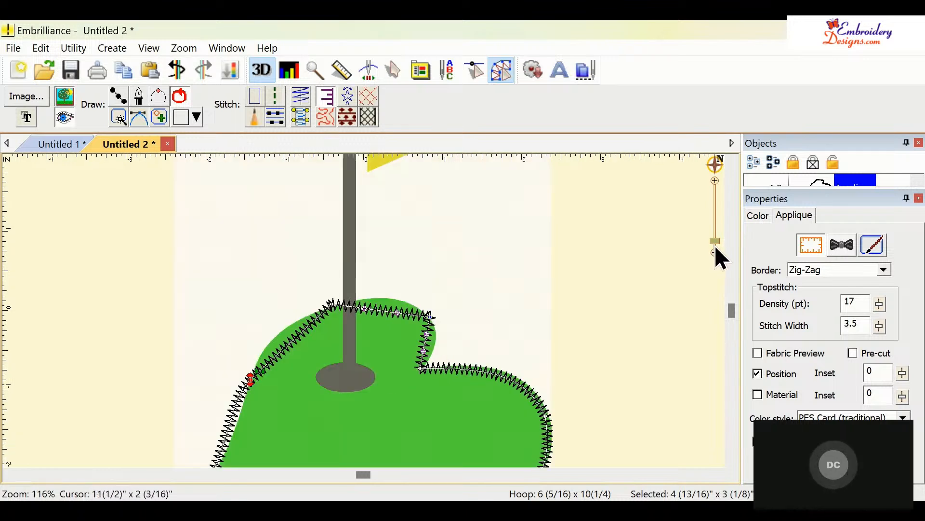
left_click(716, 248)
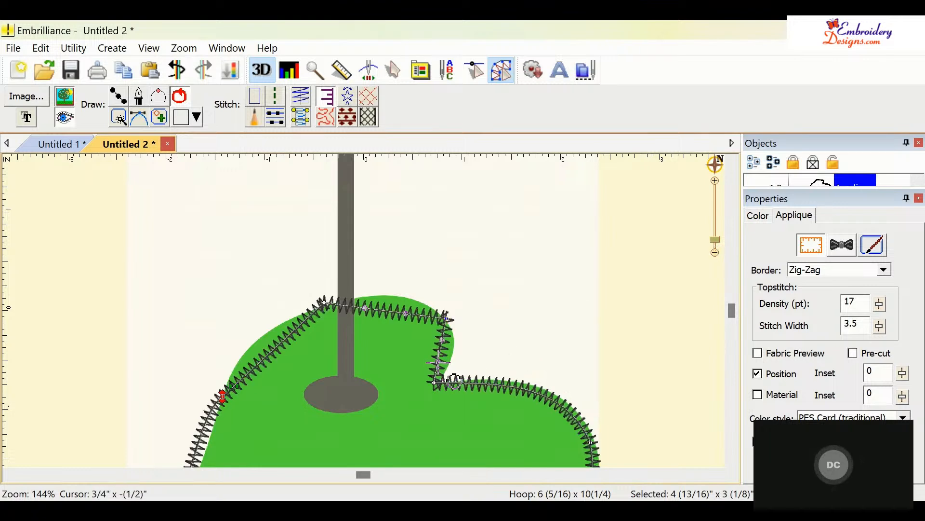
left_click_drag(439, 361, 462, 365)
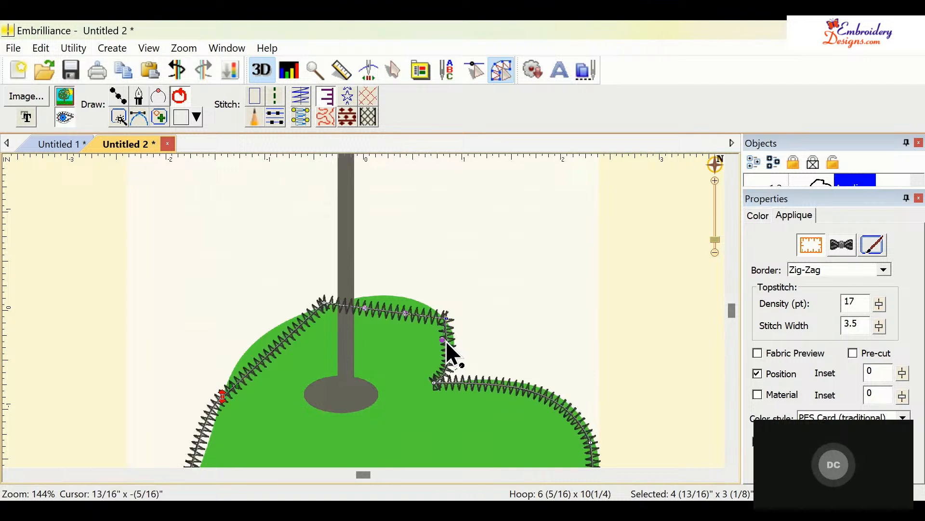
left_click_drag(447, 340, 453, 339)
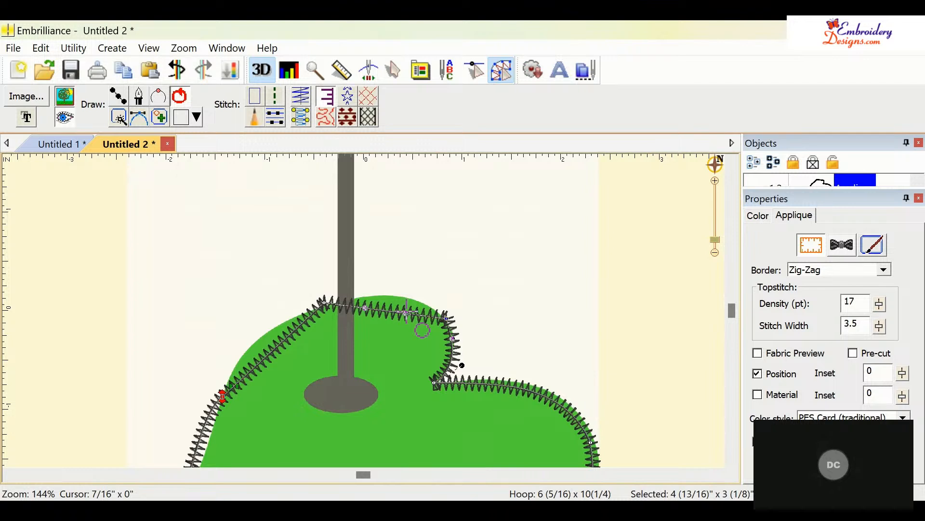
left_click_drag(408, 311, 418, 279)
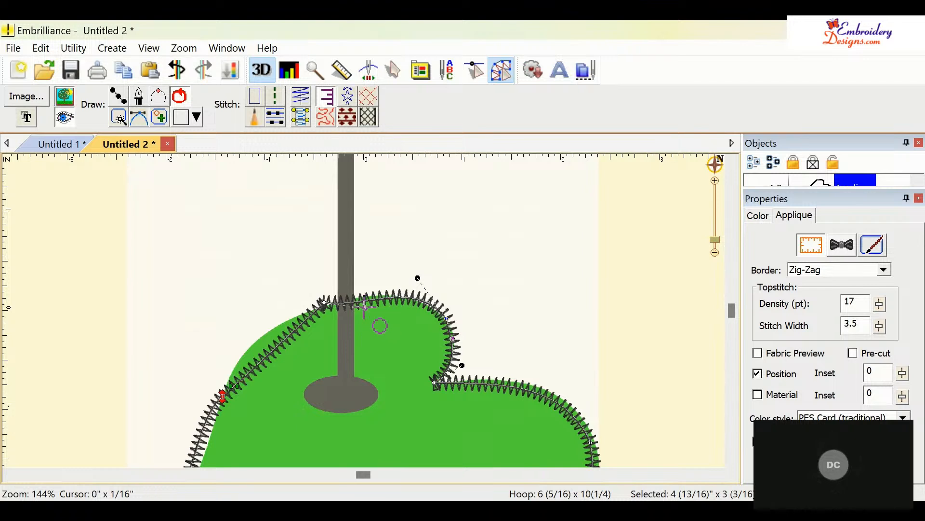
left_click_drag(364, 307, 375, 295)
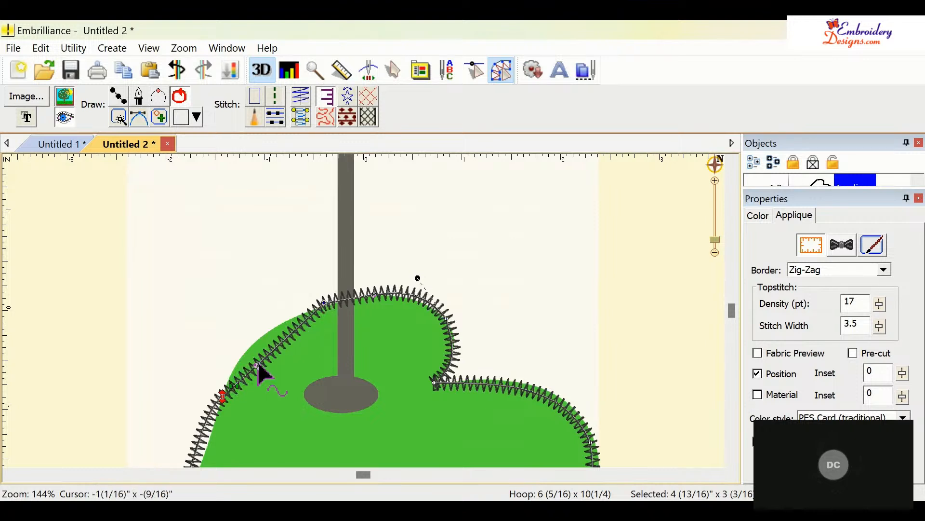
left_click_drag(256, 366, 257, 316)
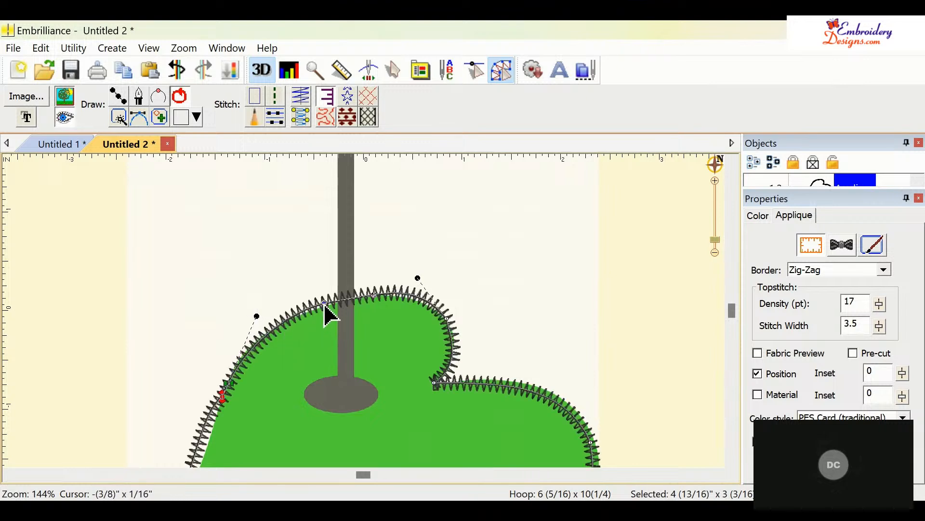
left_click_drag(325, 305, 327, 307)
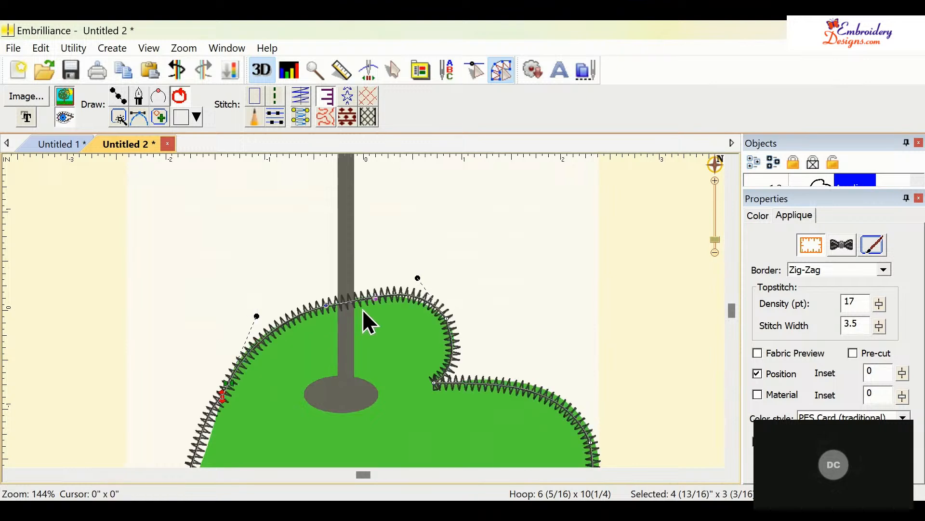
left_click_drag(394, 317, 373, 314)
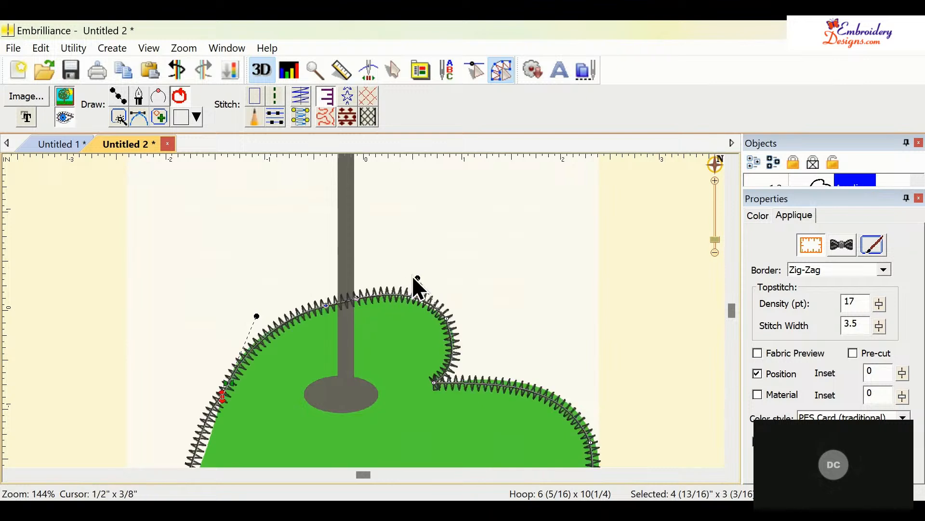
left_click_drag(418, 278, 418, 284)
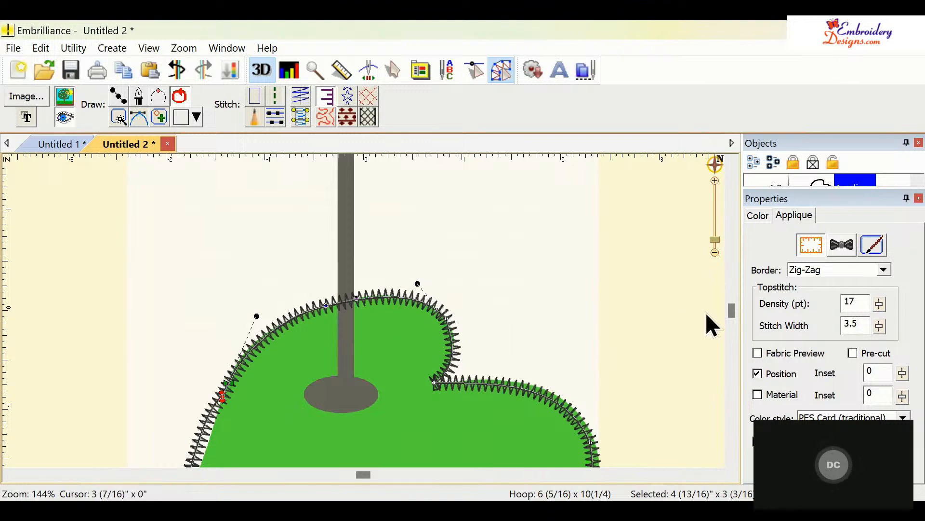
- Adjust the left-edge curve handle so the outline hugs the green's left side
scroll(733, 461, "down", 5)
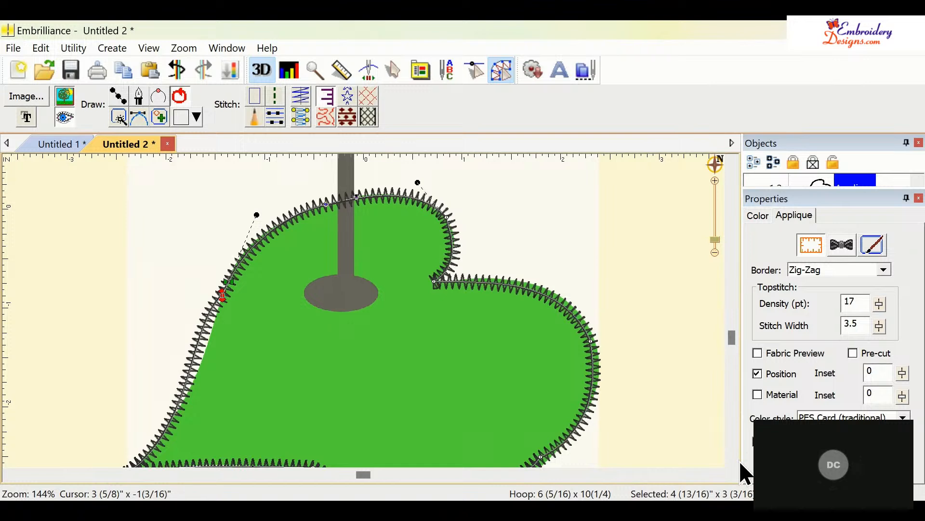
scroll(730, 461, "down", 2)
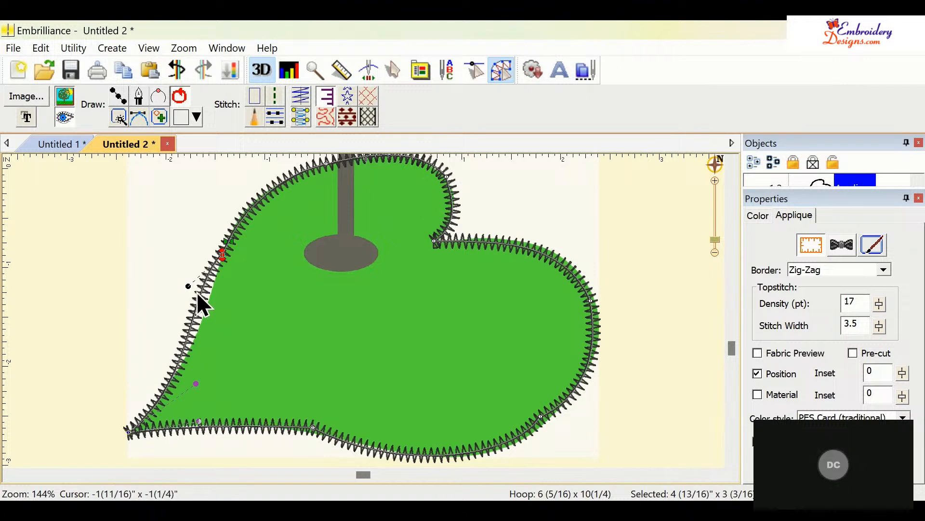
left_click_drag(188, 286, 211, 296)
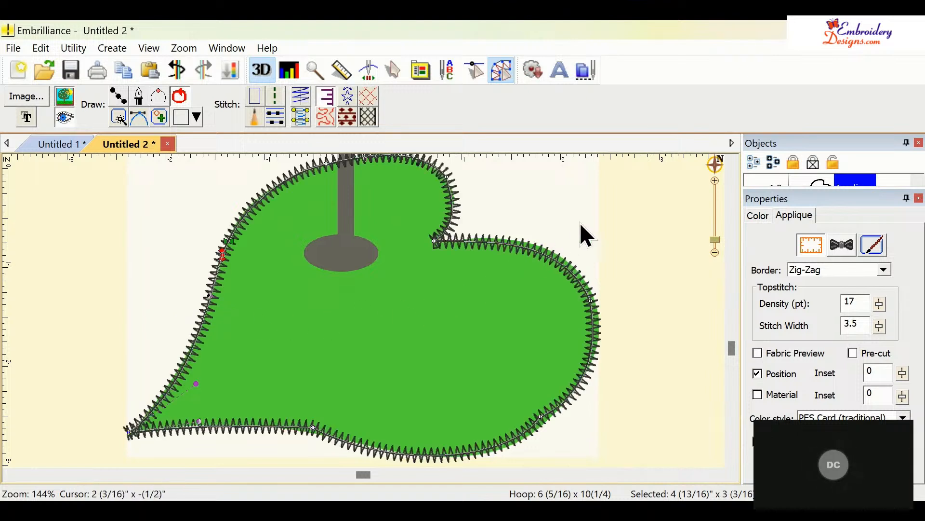
- Reselect the outline and tweak the bottom-right curve handles to match the green's lower right edge
left_click(608, 211)
left_click(563, 403)
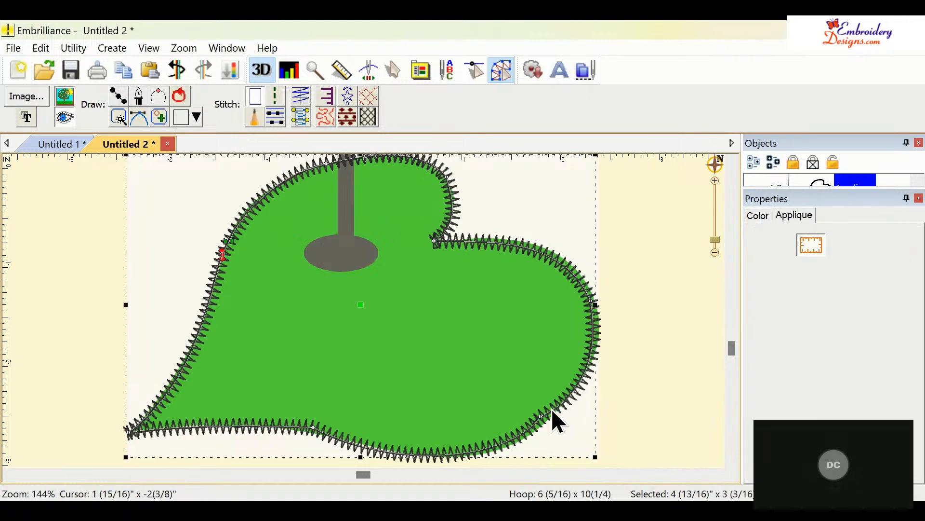
left_click_drag(543, 420, 544, 426)
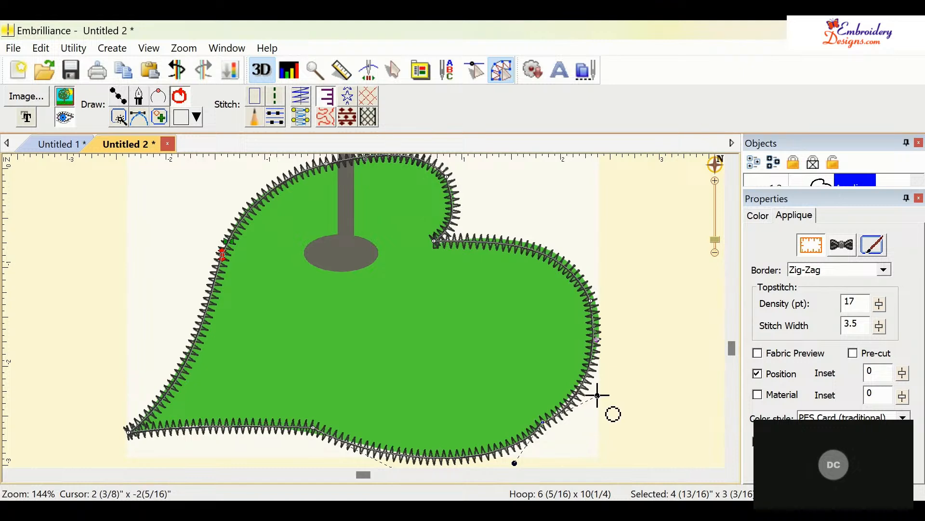
left_click_drag(597, 394, 591, 387)
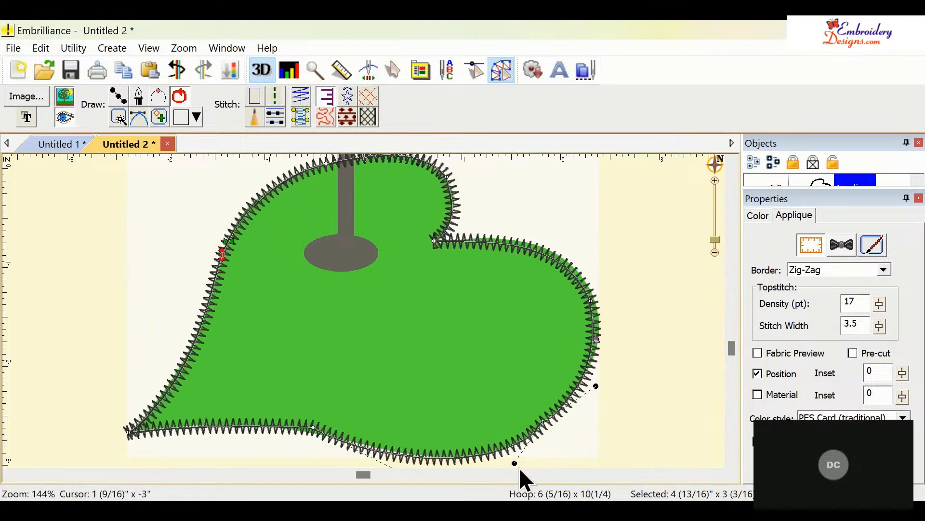
left_click_drag(515, 462, 515, 456)
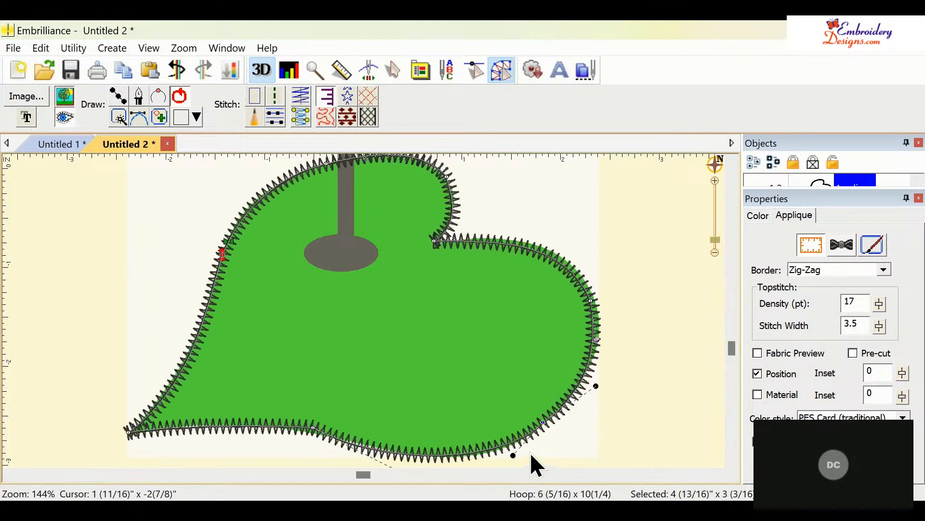
left_click(626, 404)
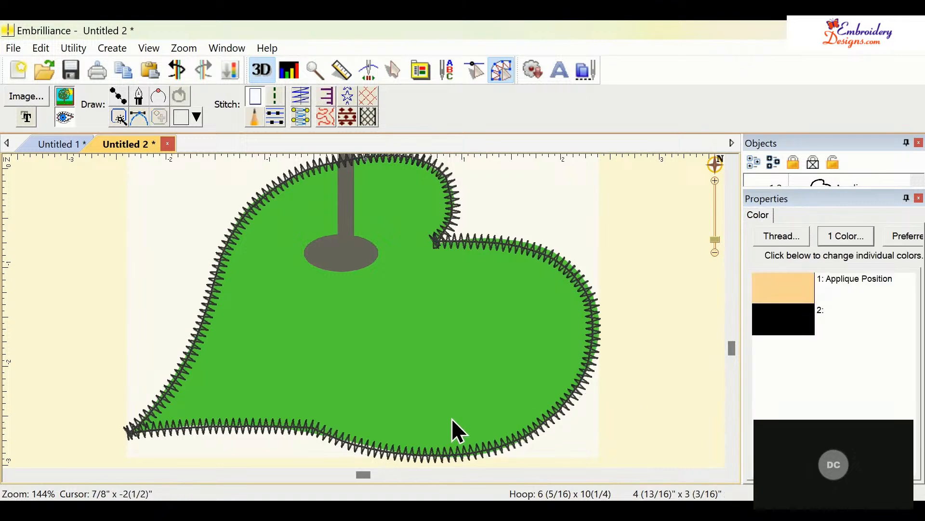
- Delete the extra node on the outline's bottom edge
left_click(340, 439)
left_click(314, 428)
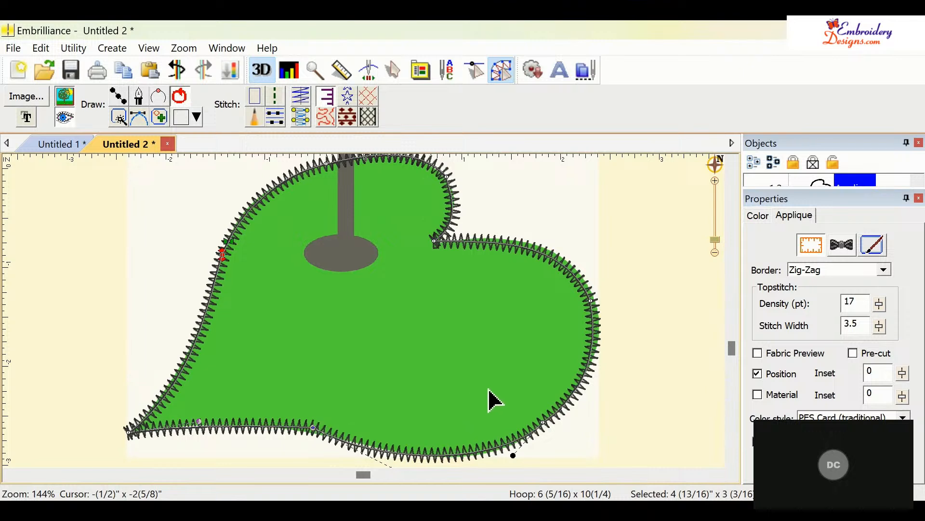
left_click(646, 374)
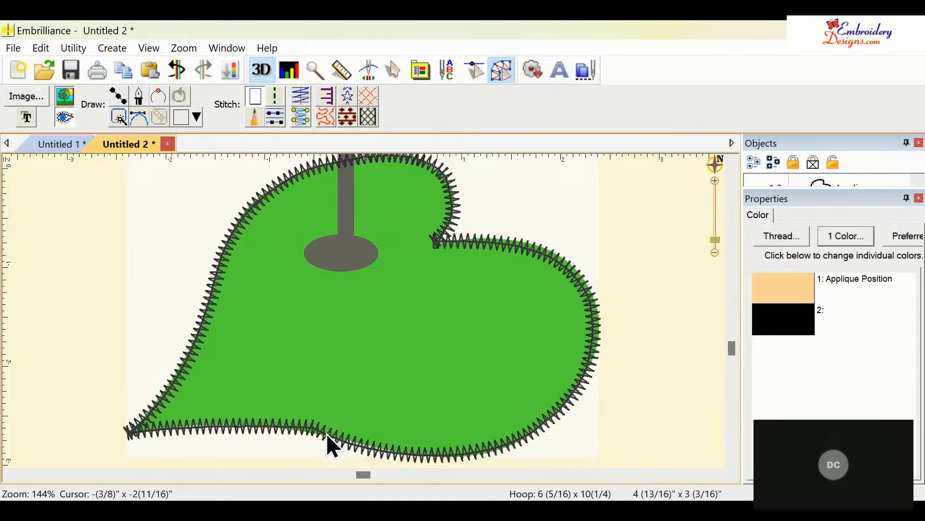
left_click(315, 429)
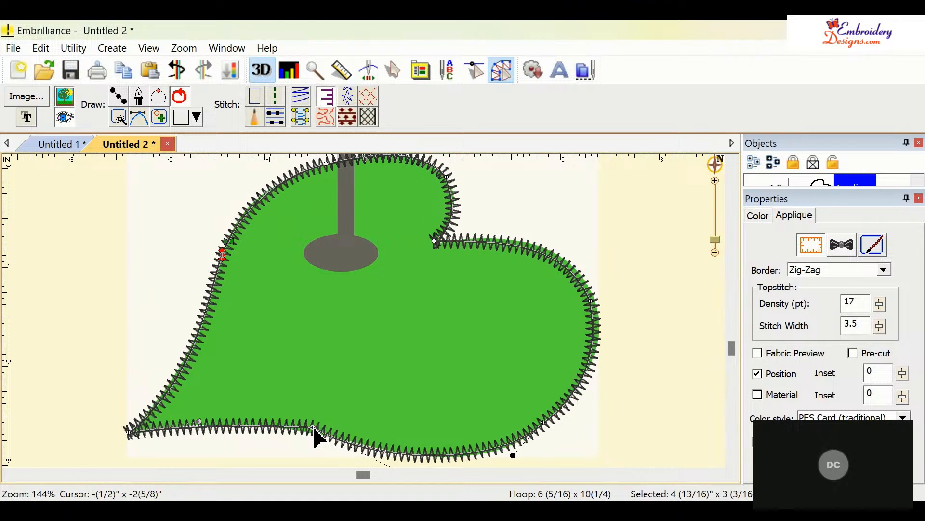
key("Delete")
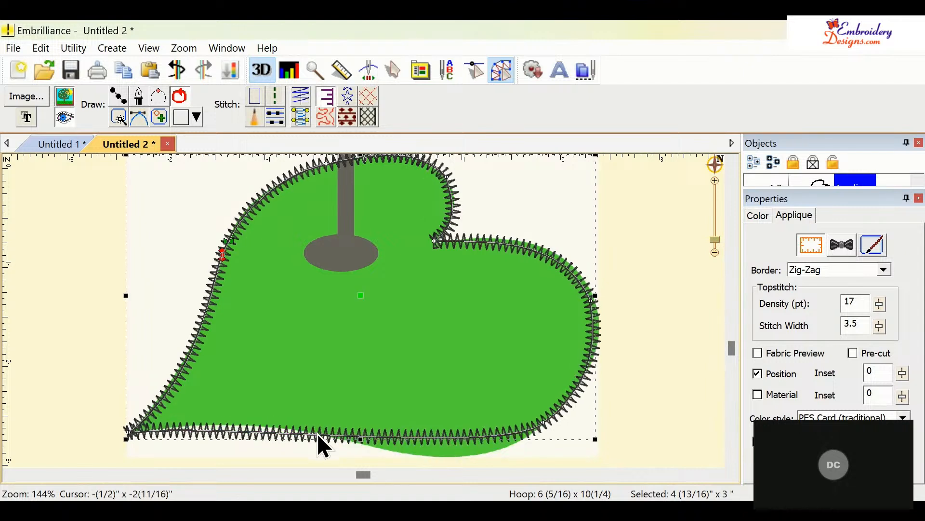
- Pull the bottom-right node's handle downward so the bottom edge bows toward the green's lower curve
left_click(545, 424)
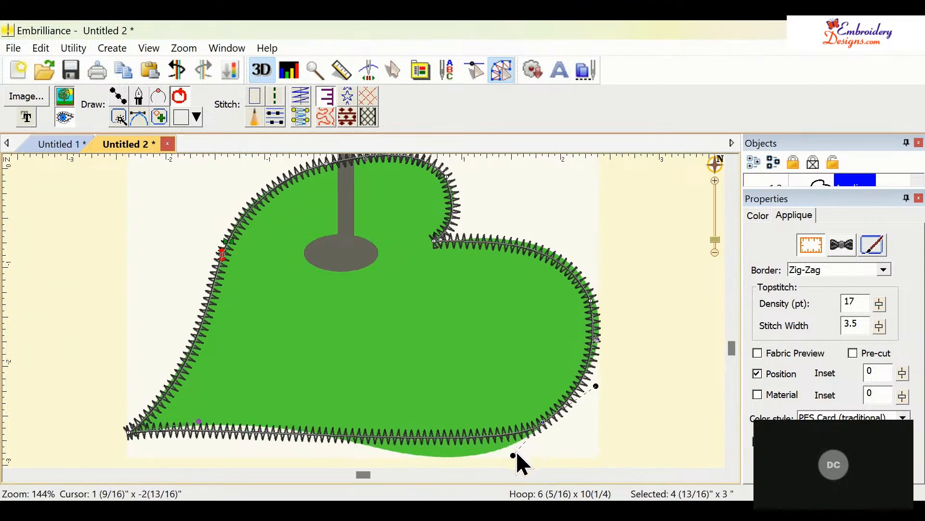
left_click(513, 463)
scroll(516, 459, "down", 1)
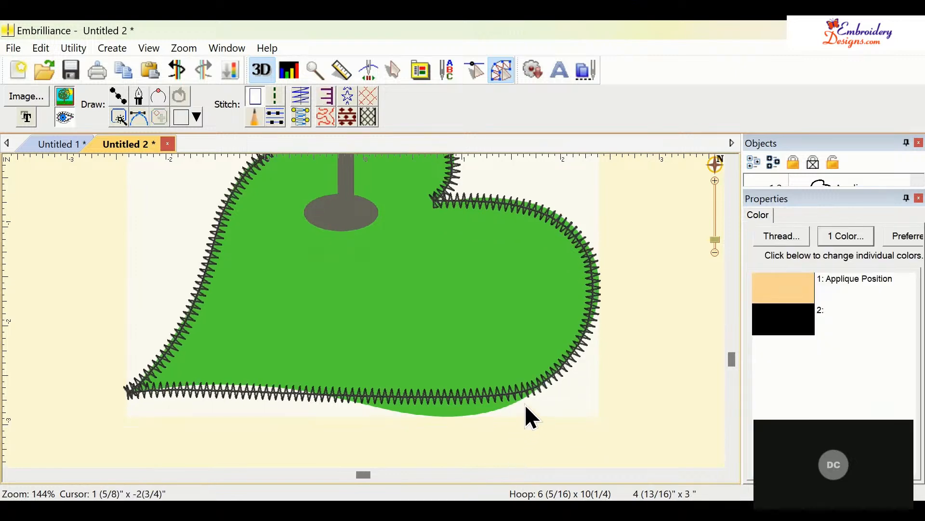
left_click(540, 382)
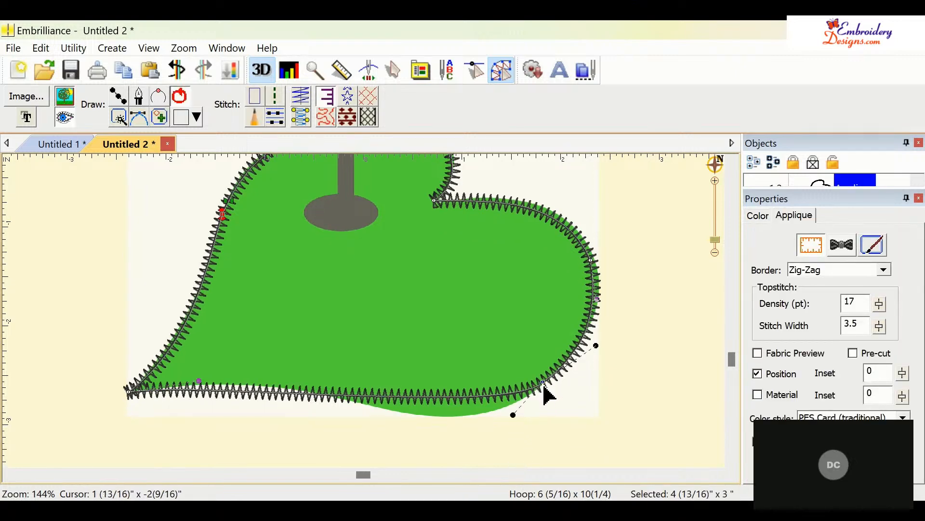
left_click_drag(514, 415, 510, 454)
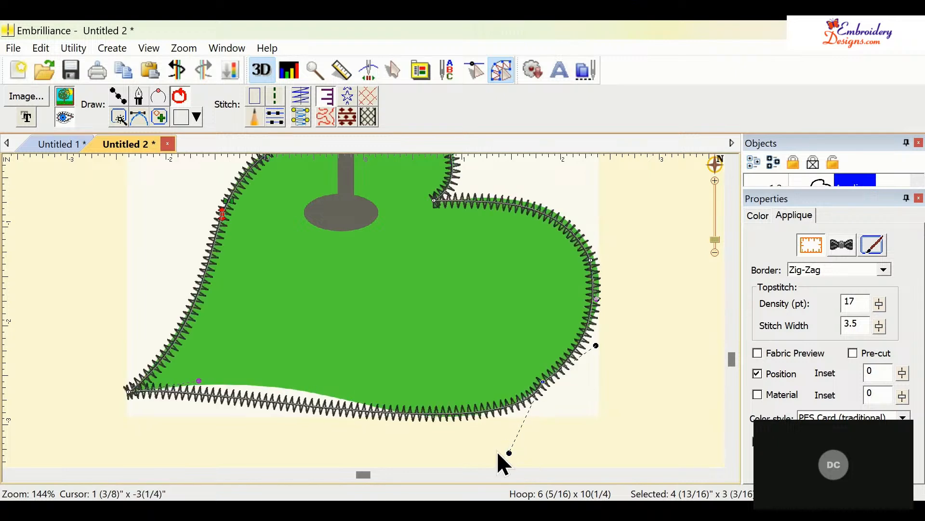
- Adjust the remaining bottom-edge handles so the outline follows the green's curved lower edge
left_click_drag(211, 395, 286, 373)
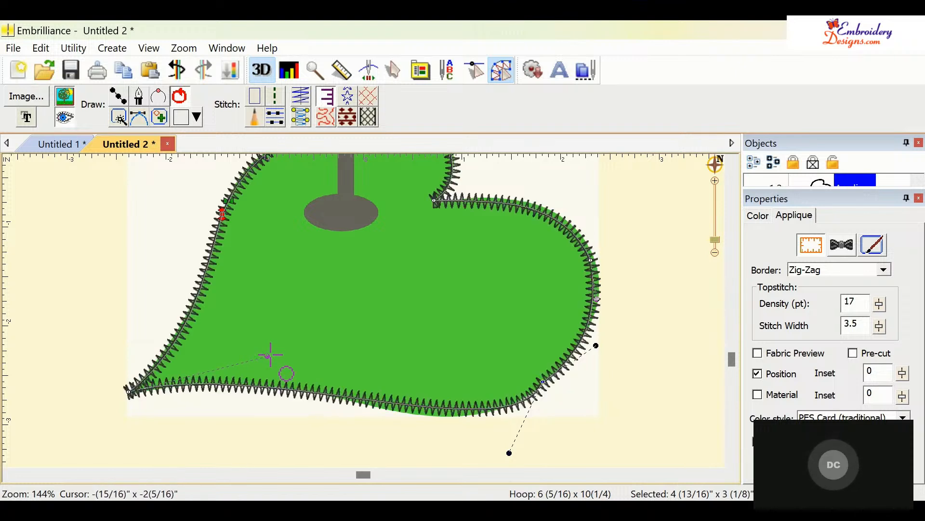
mouse_move(508, 452)
left_mouse_down()
mouse_move(497, 445)
mouse_move(504, 454)
left_mouse_up()
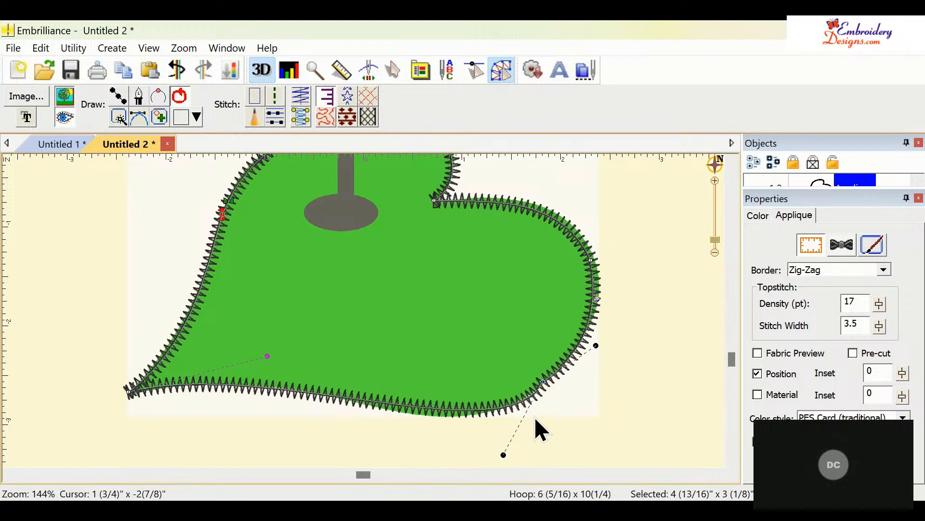
left_click(543, 382)
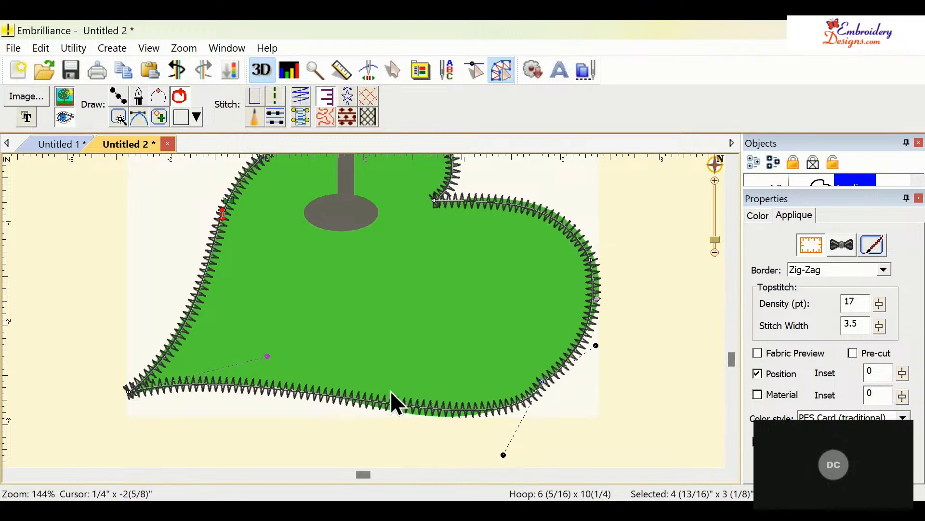
left_click(348, 399)
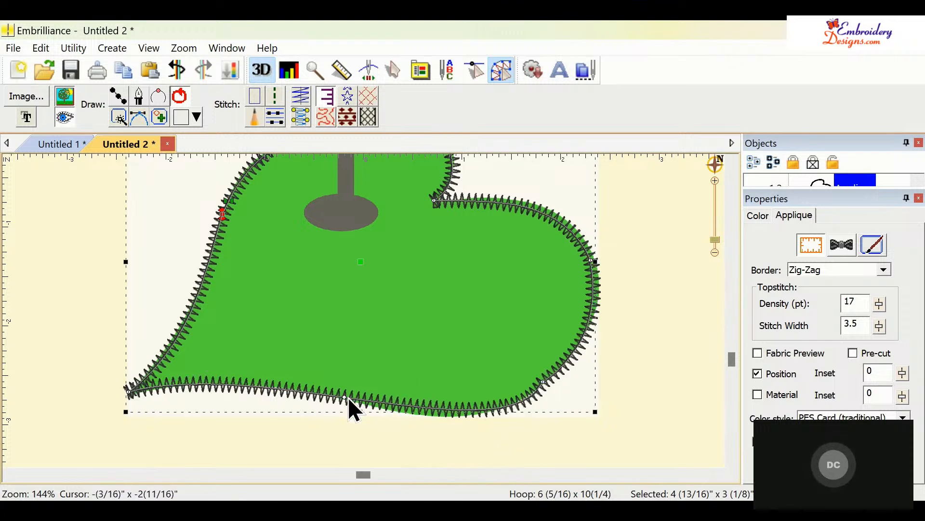
left_click(348, 399)
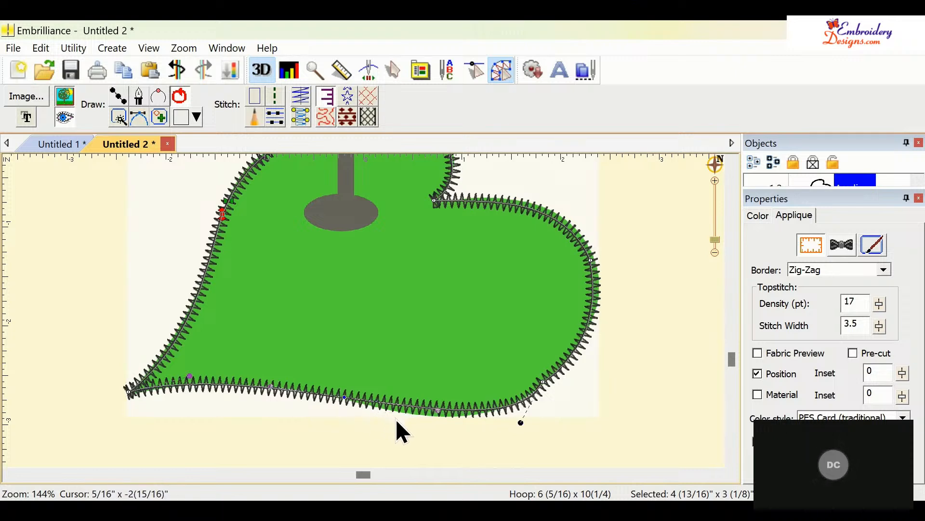
- Adjust the bottom-right node and handles so the outline follows the green's lower right curve, then deselect
left_click_drag(439, 410, 436, 422)
left_click_drag(520, 424, 516, 413)
left_click(545, 384)
left_click_drag(594, 346, 592, 340)
left_click(620, 360)
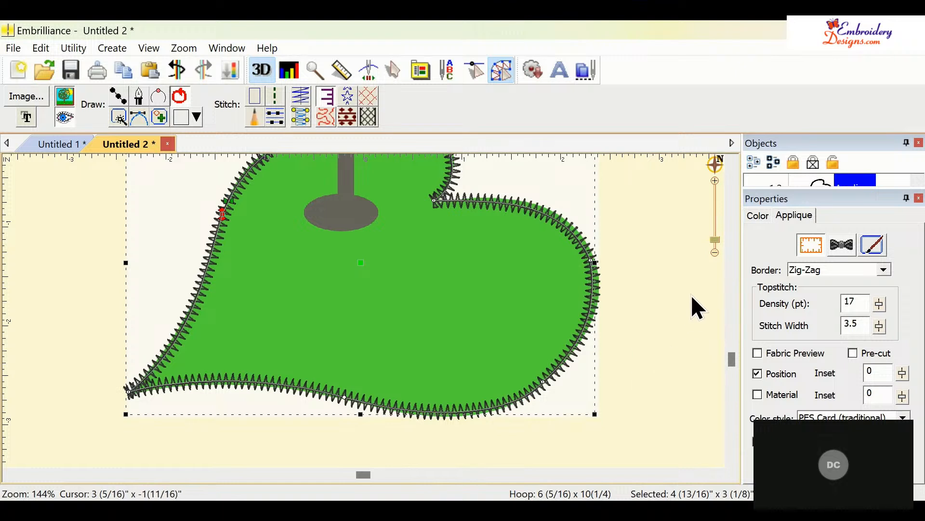
- Use the magic wand on the hole to capture the flagpole and hole, and convert them to satin stitch
left_click(732, 163)
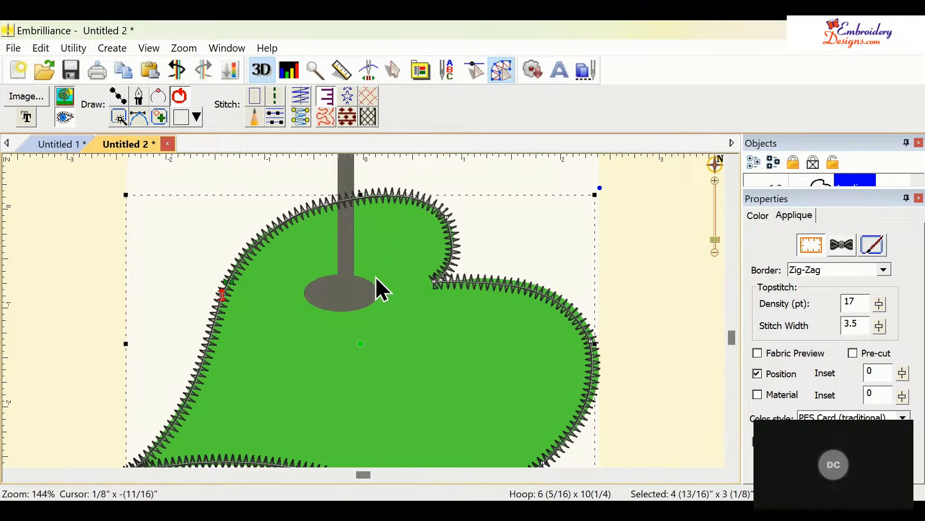
left_click(342, 291)
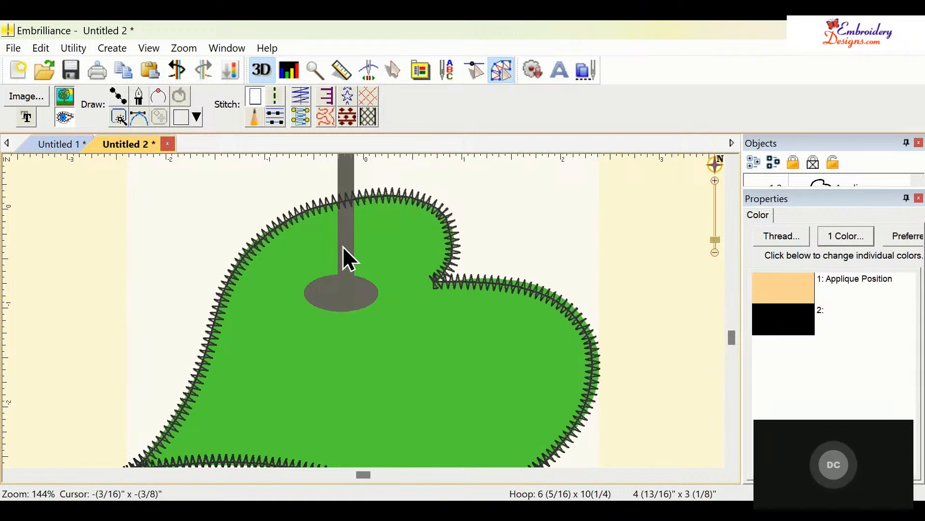
left_click(119, 116)
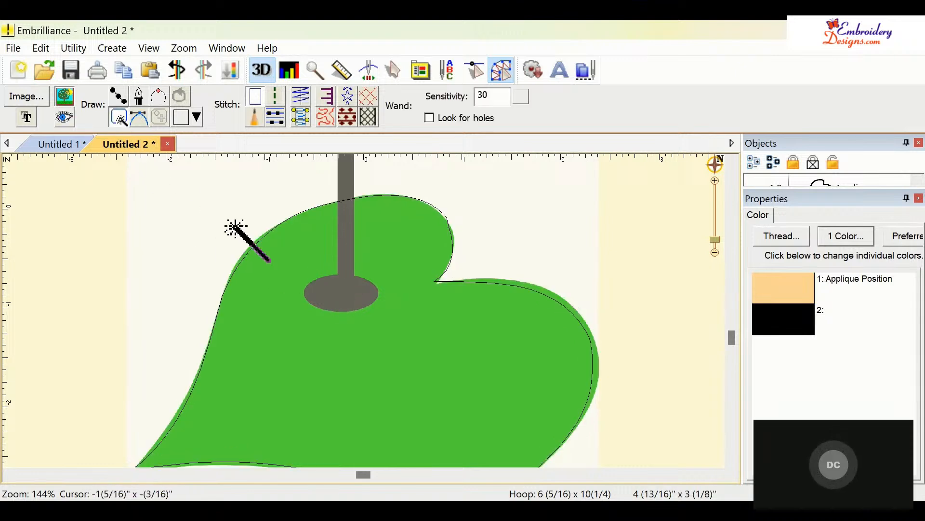
left_click(339, 297)
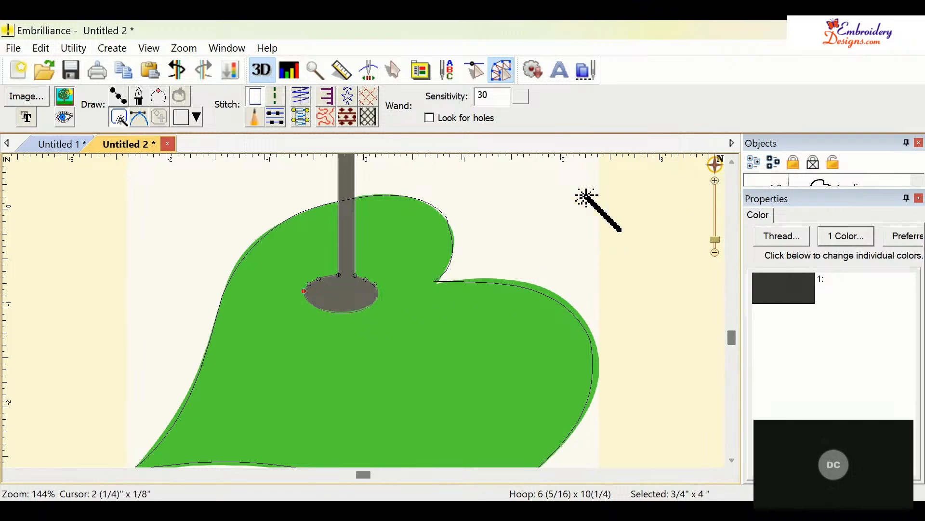
key("Escape")
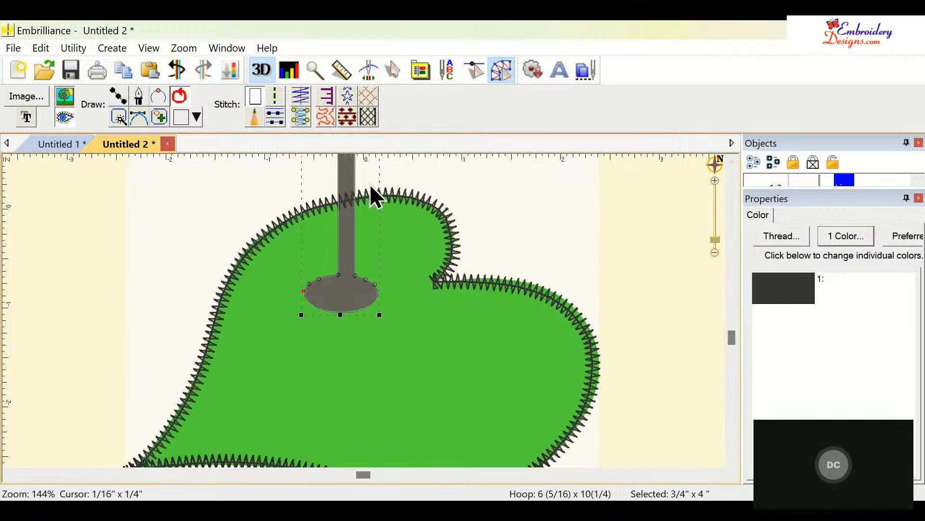
left_click(300, 117)
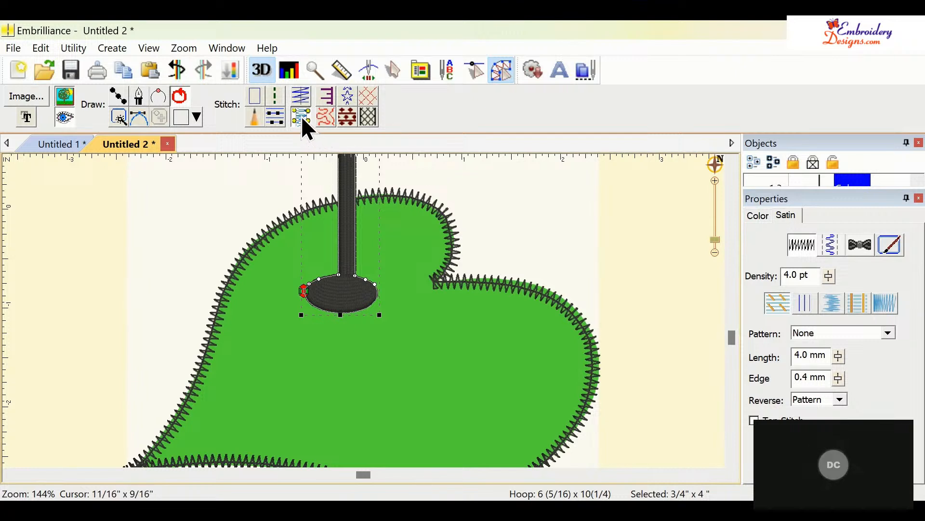
- Set the applique green's border thread color to Brother Embroidery 463 Leaf Green
left_click(733, 164)
scroll(733, 164, "up", 4)
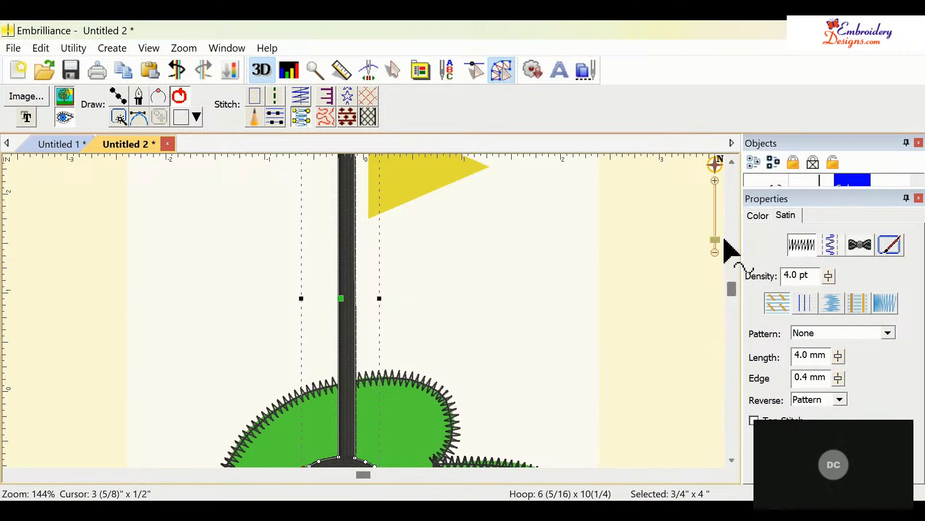
scroll(721, 238, "right", 5)
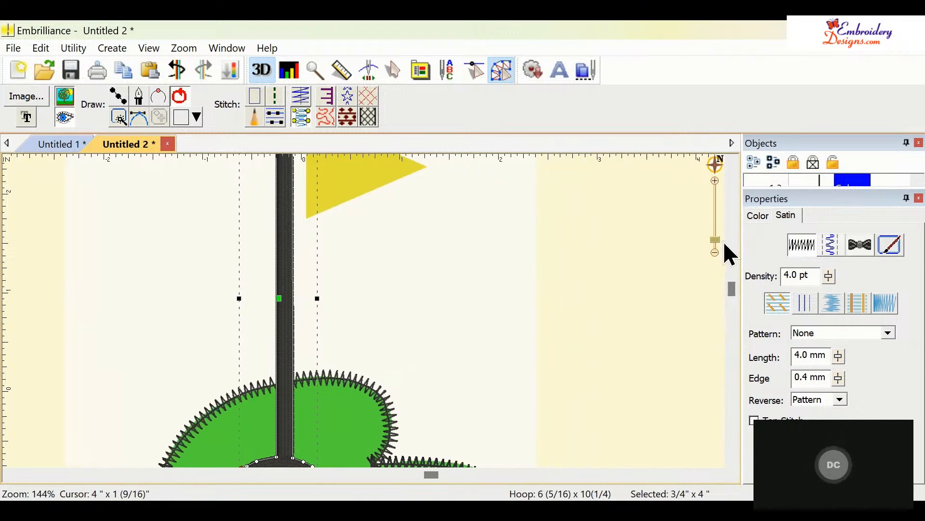
left_click_drag(713, 239, 715, 245)
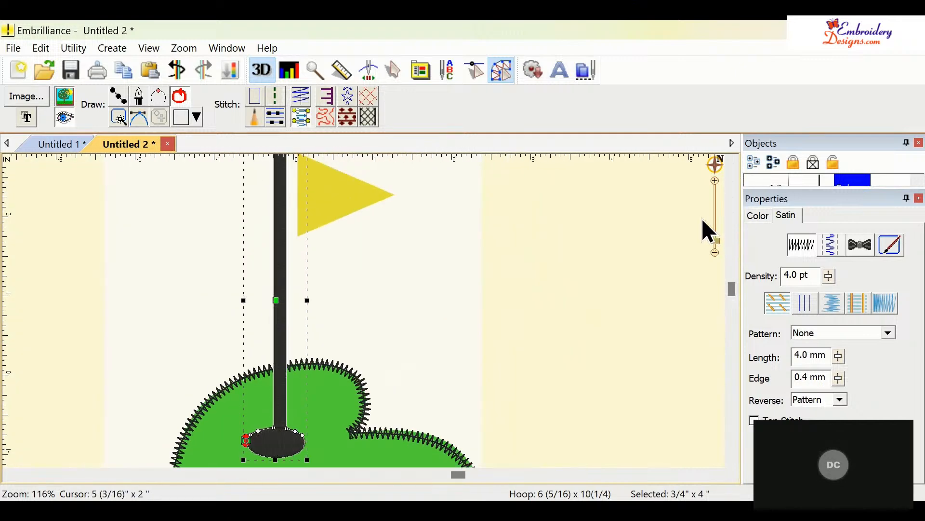
scroll(731, 166, "up", 2)
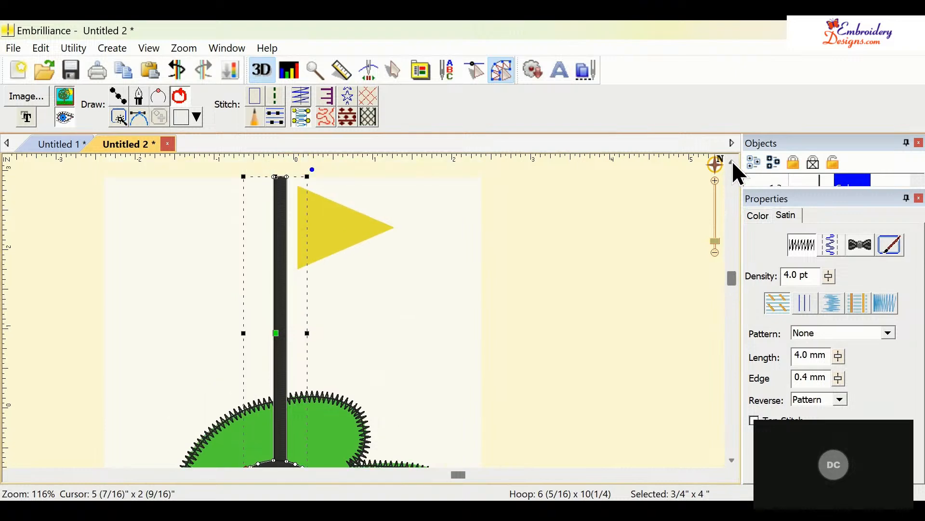
left_click_drag(718, 248, 717, 248)
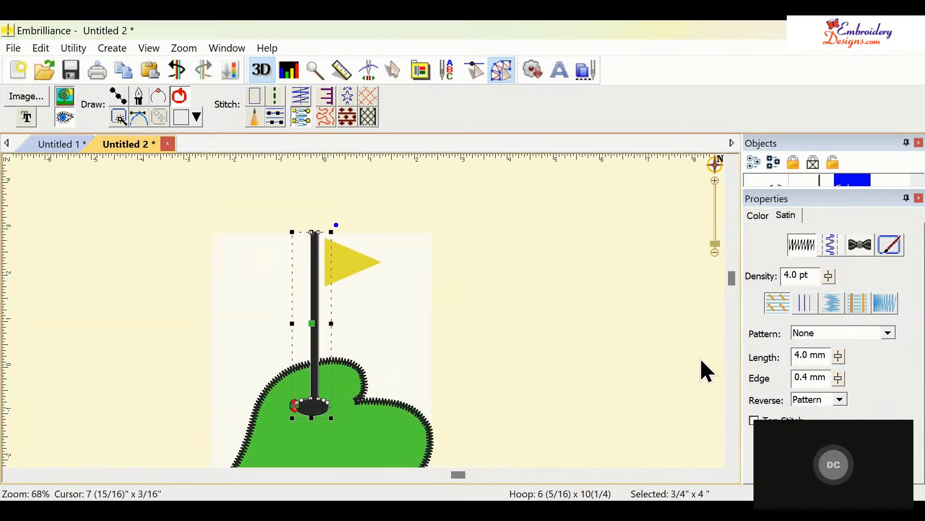
left_click(431, 439)
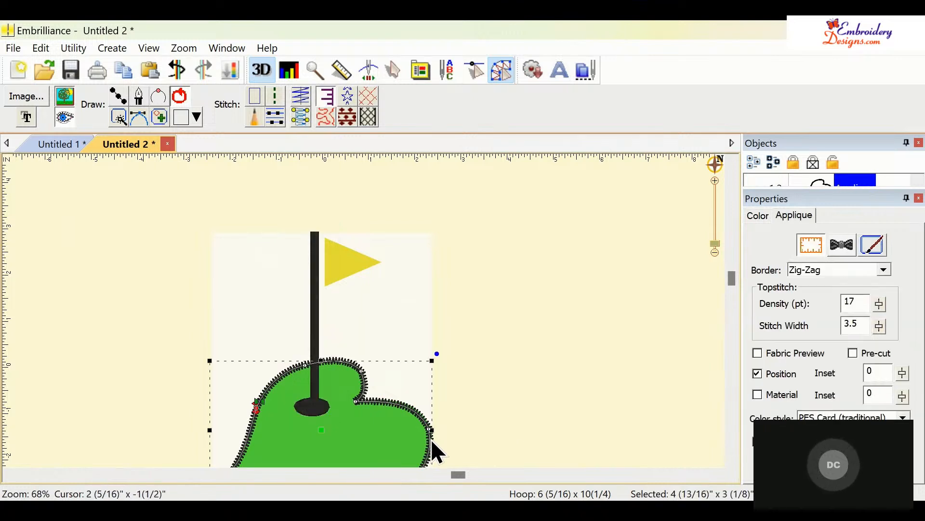
left_click(759, 218)
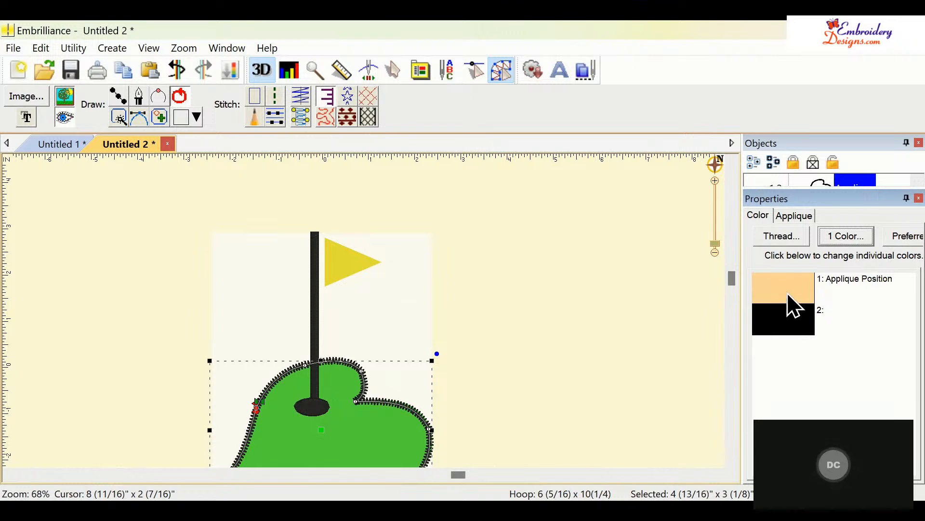
left_click(787, 317)
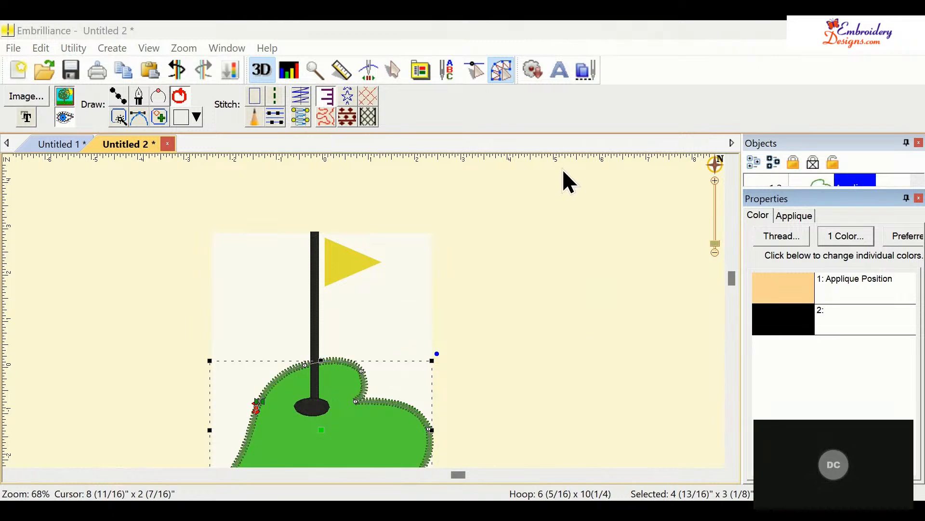
left_click(572, 265)
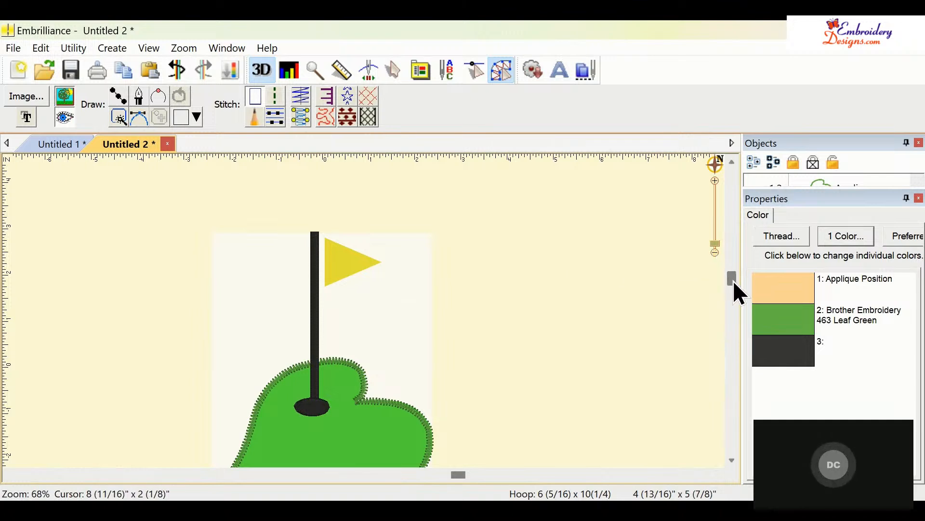
- Set the flagpole and hole satin's thread color to Brother Embroidery 817 Gray
left_click_drag(735, 281, 729, 311)
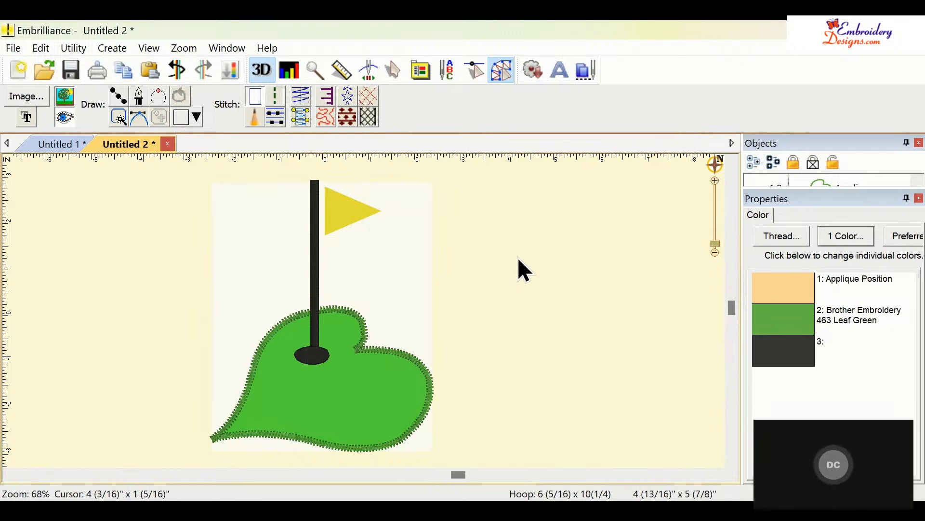
left_click(316, 279)
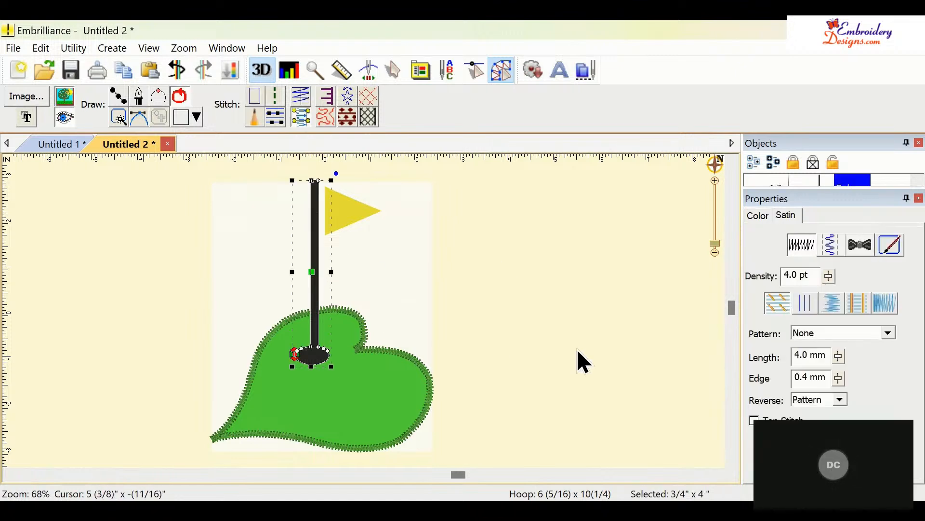
left_click(761, 216)
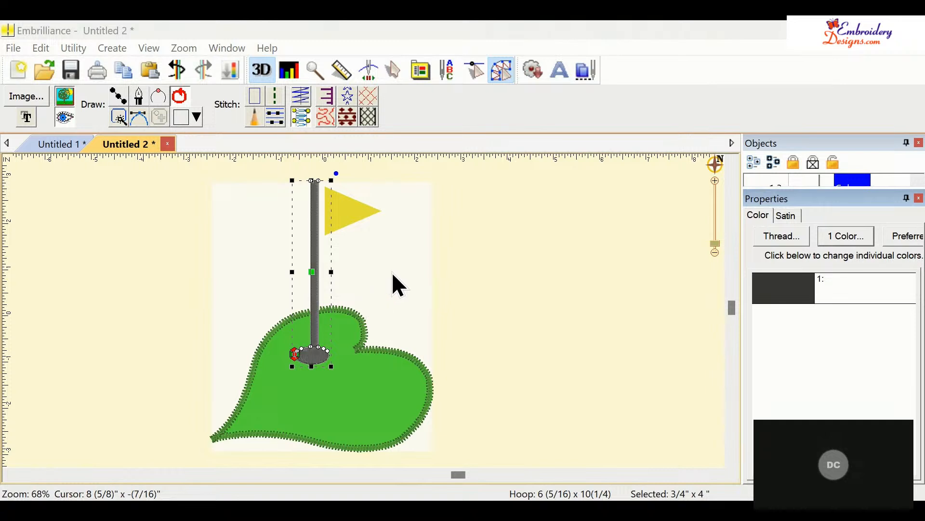
left_click(519, 221)
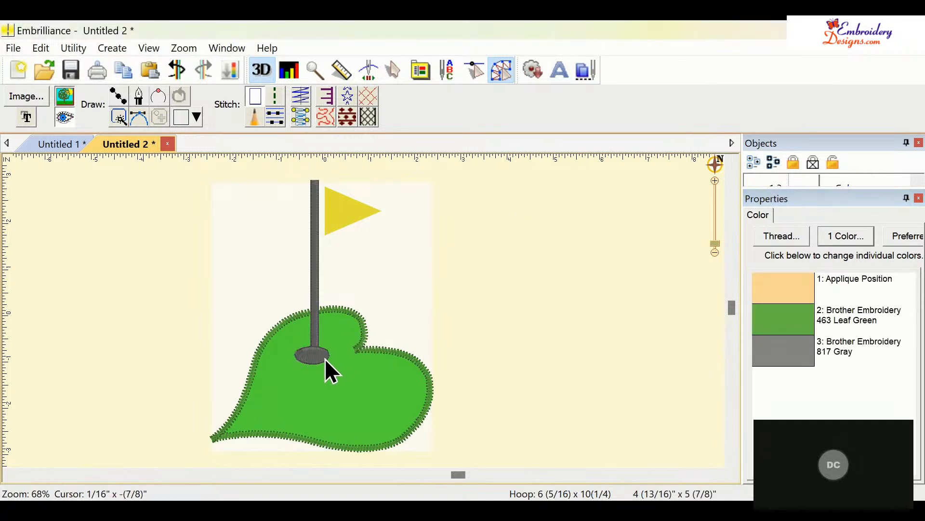
left_click(313, 362)
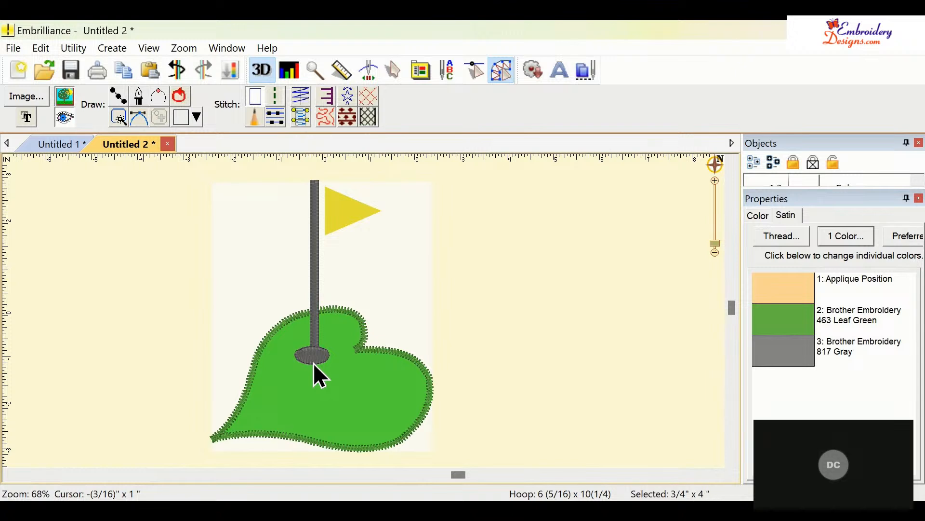
left_click(355, 224)
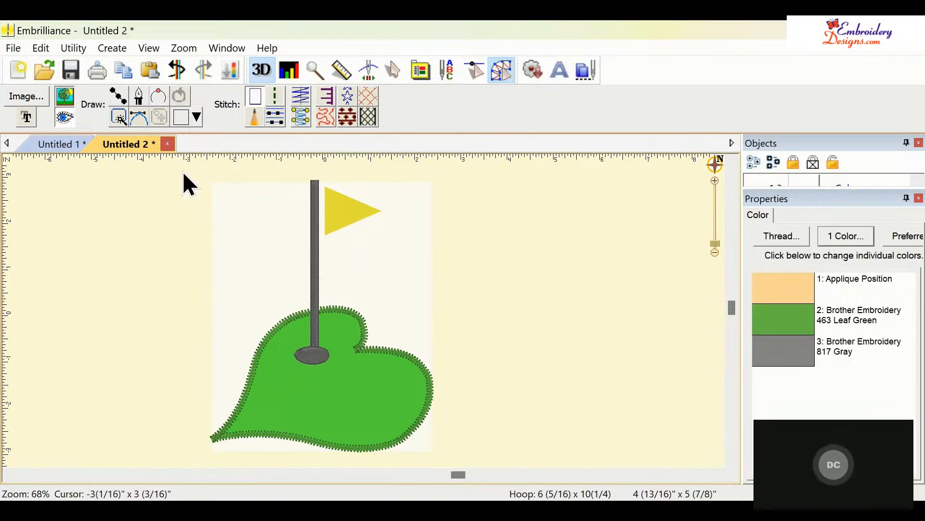
- Draw a triangular tatami fill shape over the flag by placing its three corner points
left_click(118, 96)
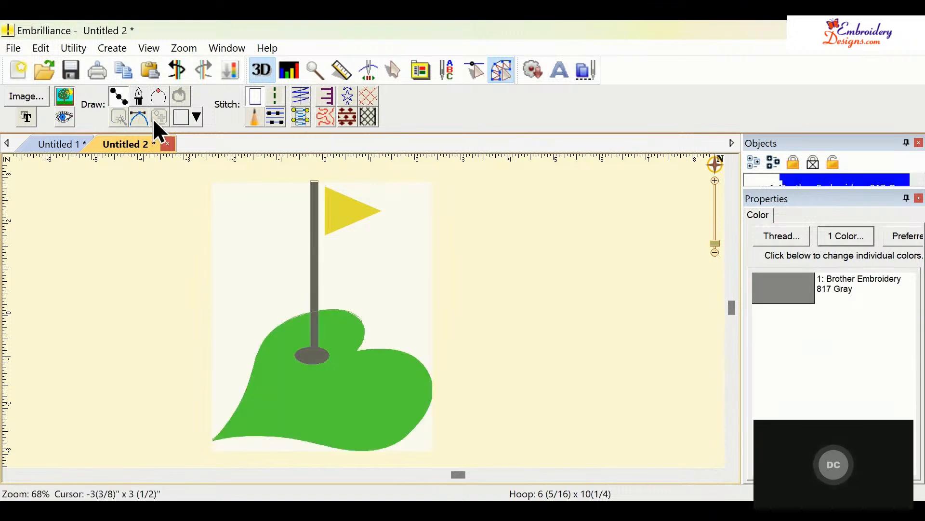
left_click(278, 117)
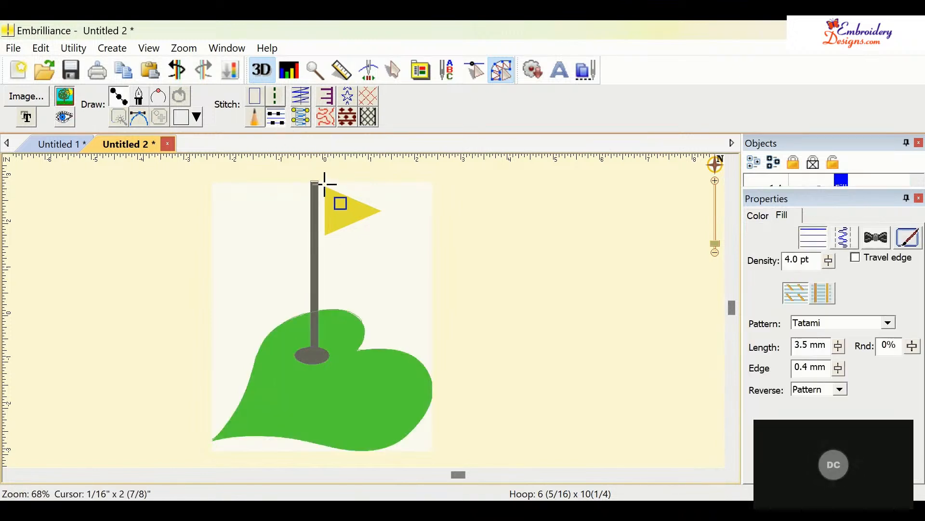
left_click(325, 185)
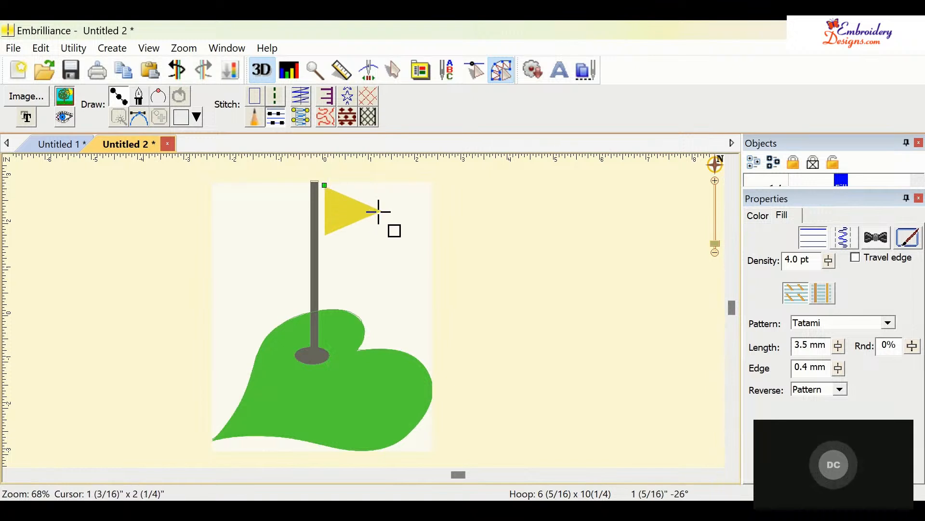
left_click(379, 210)
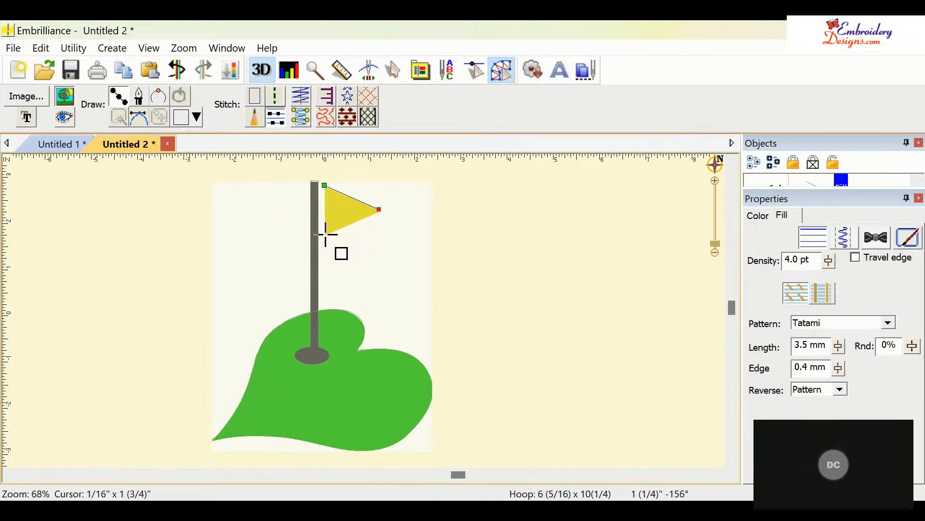
left_click(324, 234)
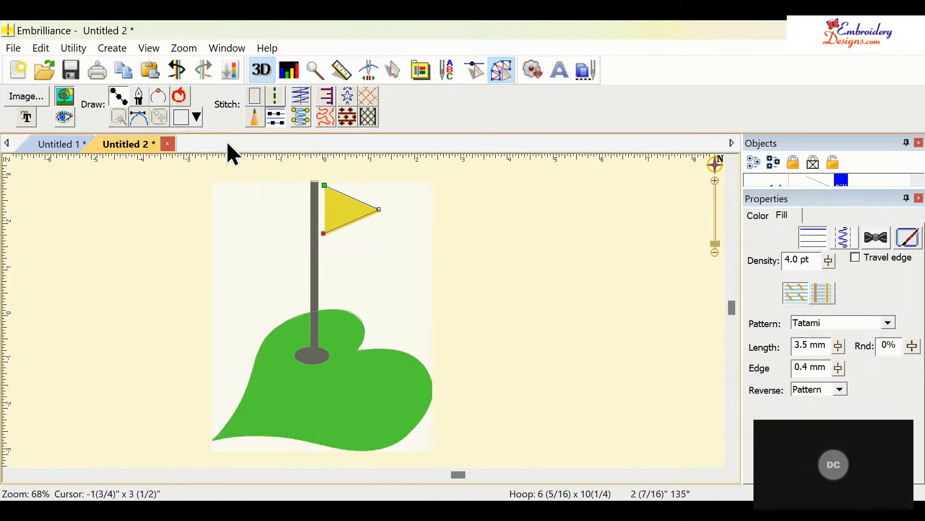
left_click(185, 92)
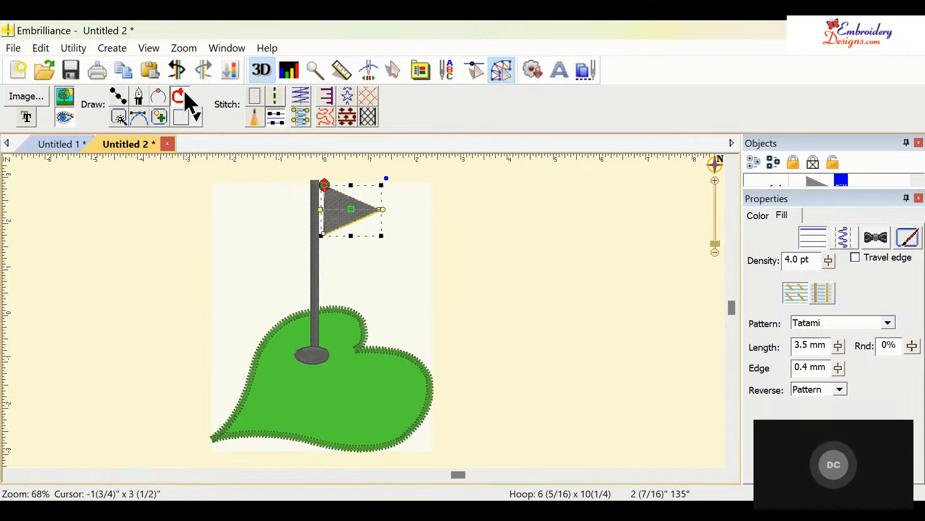
- Set the flag fill's thread color to Brother Embroidery 336 Tangerine
left_click(436, 195)
left_click(339, 217)
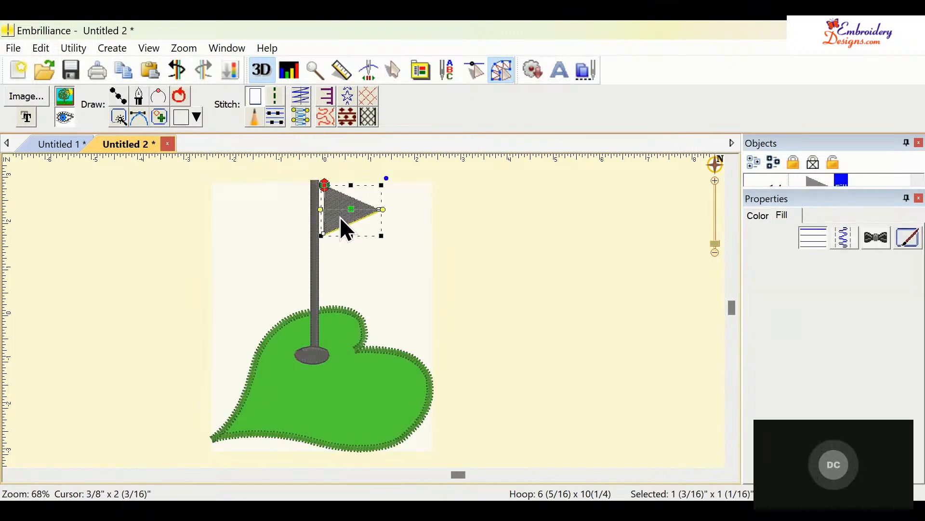
left_click(766, 217)
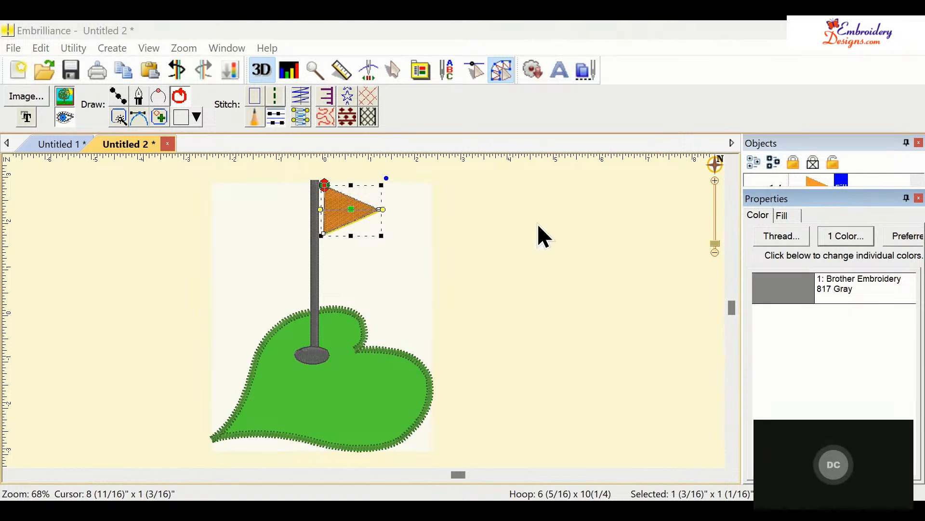
left_click(568, 260)
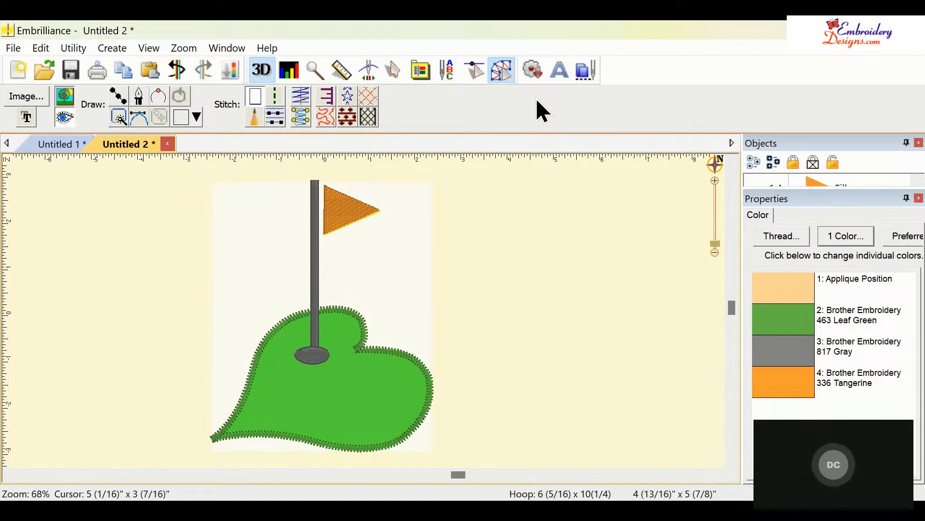
- Switch to the expanded digitizing toolbar and start a new blank design
left_click(503, 69)
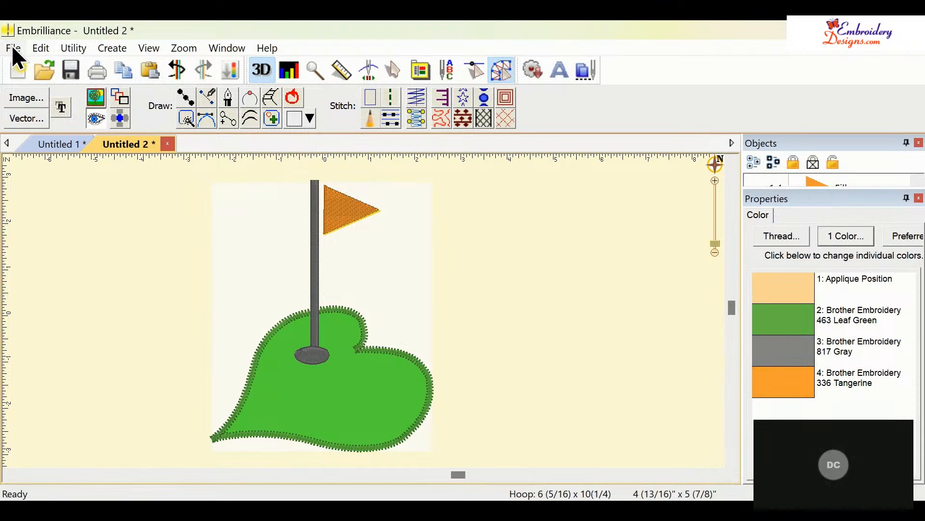
left_click(16, 70)
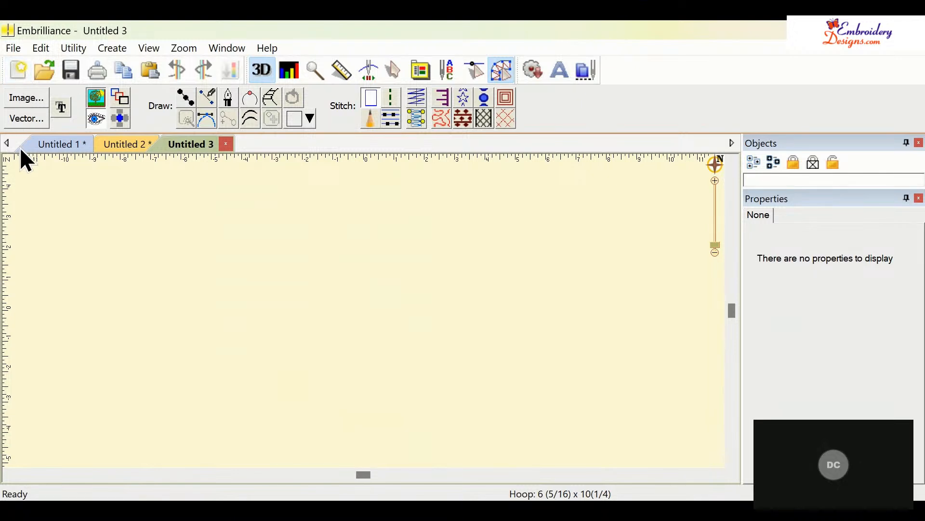
- Import the 'Be The Ball' golf SVG vector artwork into the new design
left_click(34, 121)
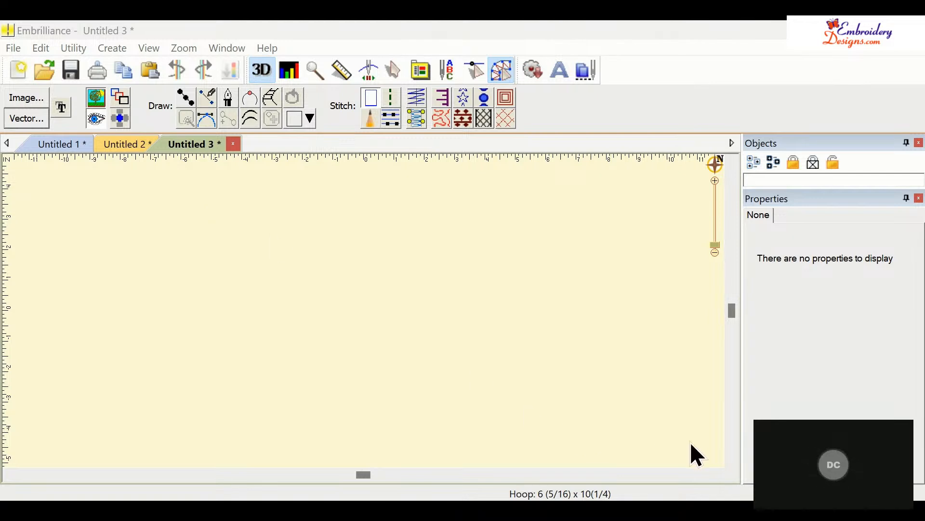
left_click(716, 251)
left_click(715, 251)
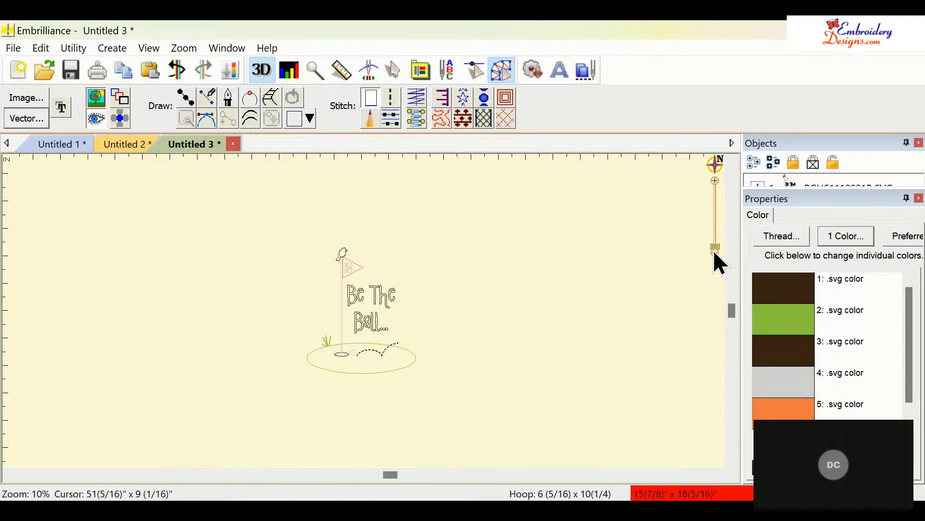
- Select the whole imported artwork and scale it down to about 12 by 13 13/16 inches
left_click(388, 301)
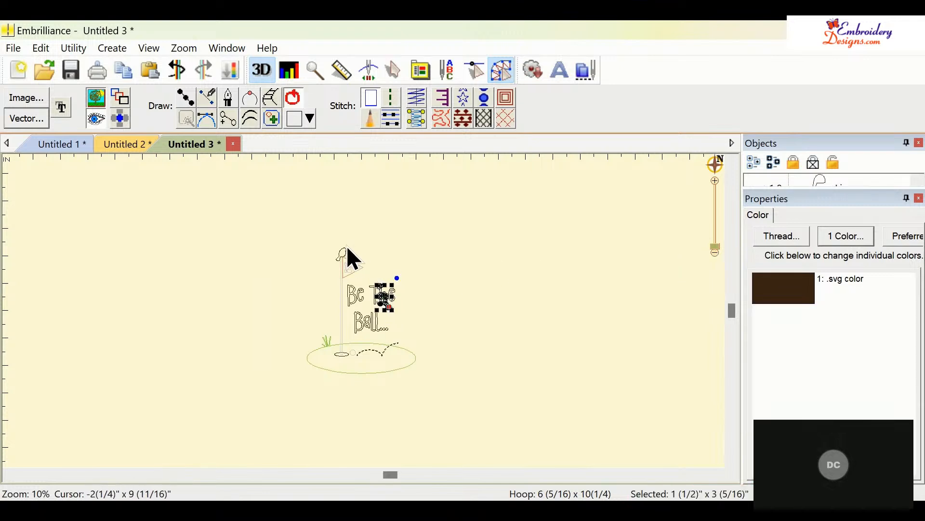
mouse_move(282, 208)
left_mouse_down()
mouse_move(324, 338)
mouse_move(361, 403)
left_mouse_up()
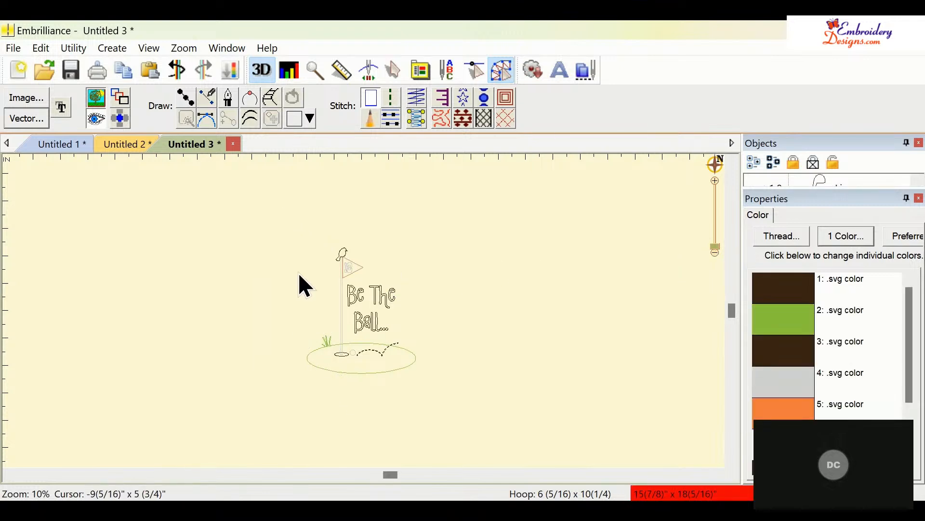
mouse_move(262, 215)
left_mouse_down()
mouse_move(295, 230)
mouse_move(353, 230)
mouse_move(416, 278)
mouse_move(448, 365)
mouse_move(422, 435)
mouse_move(307, 412)
mouse_move(283, 368)
left_mouse_up()
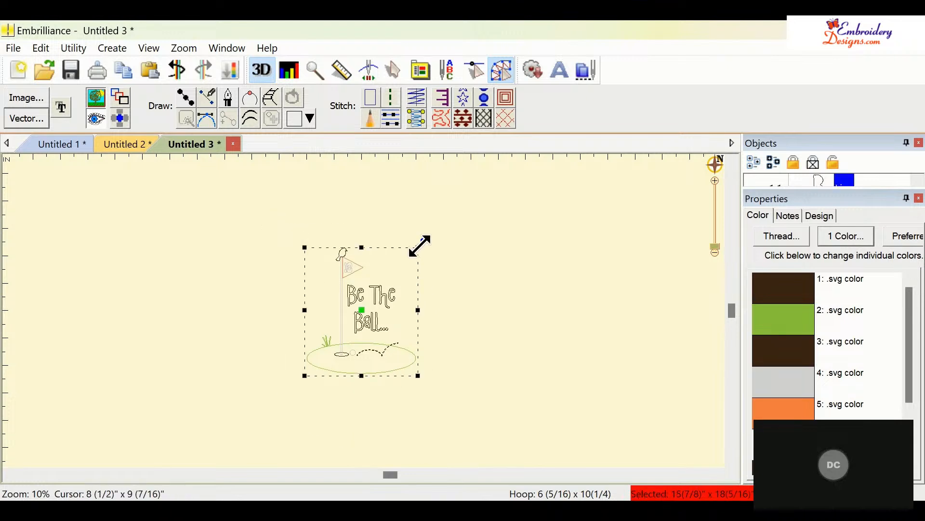
left_click_drag(419, 247, 386, 277)
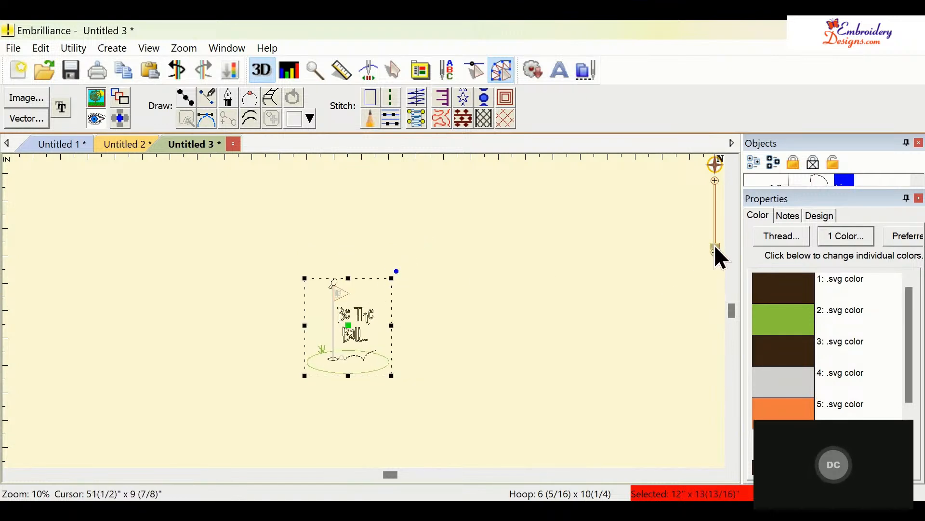
- Combine the Objects and Properties panels into one tabbed panel
left_click_drag(715, 247, 715, 241)
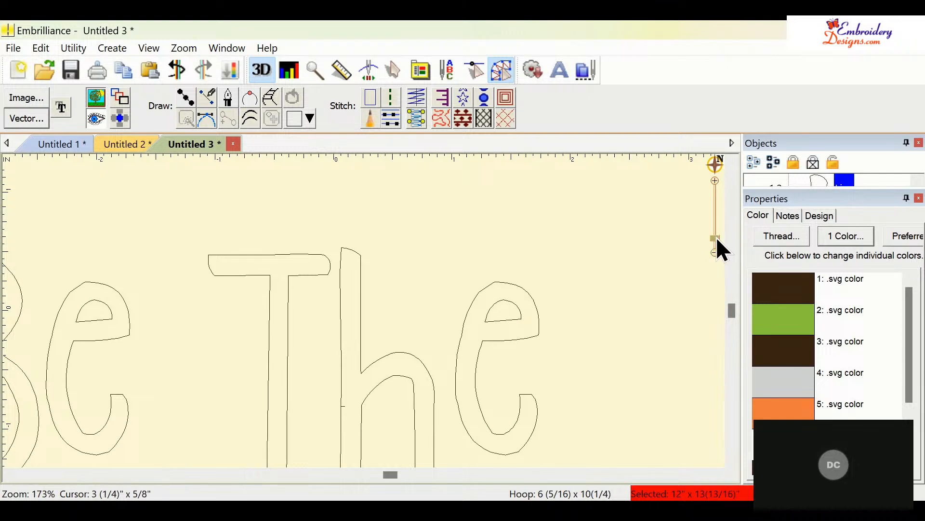
left_click_drag(716, 237, 715, 247)
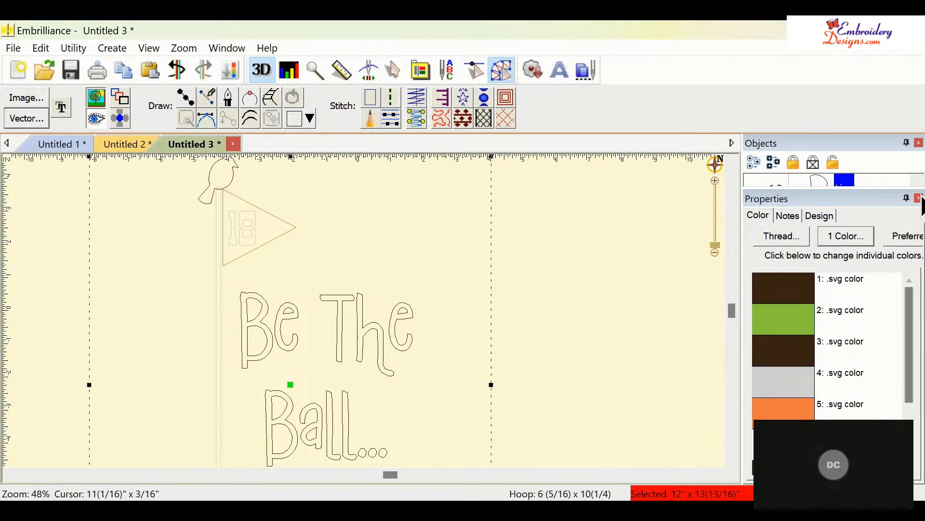
left_click_drag(893, 188, 873, 244)
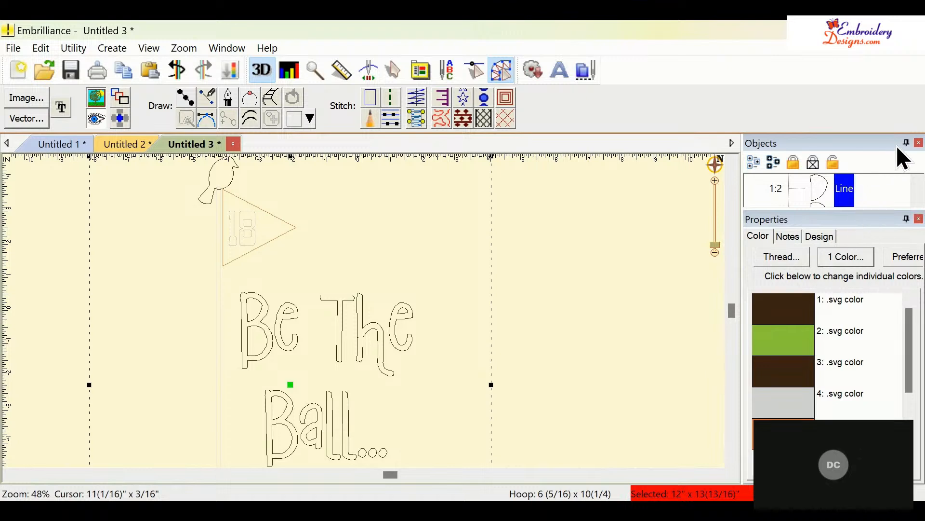
left_click_drag(890, 138, 836, 131)
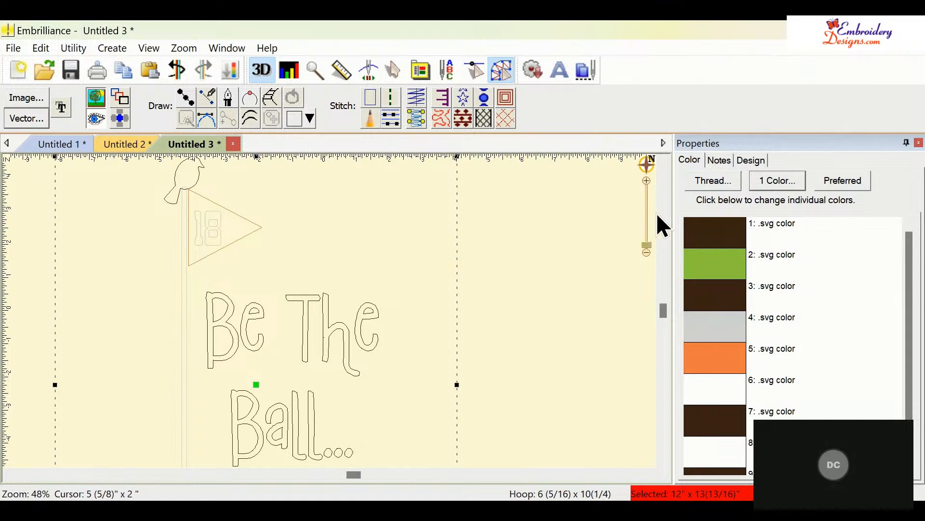
scroll(461, 324, "down", 3)
scroll(462, 324, "up", 1)
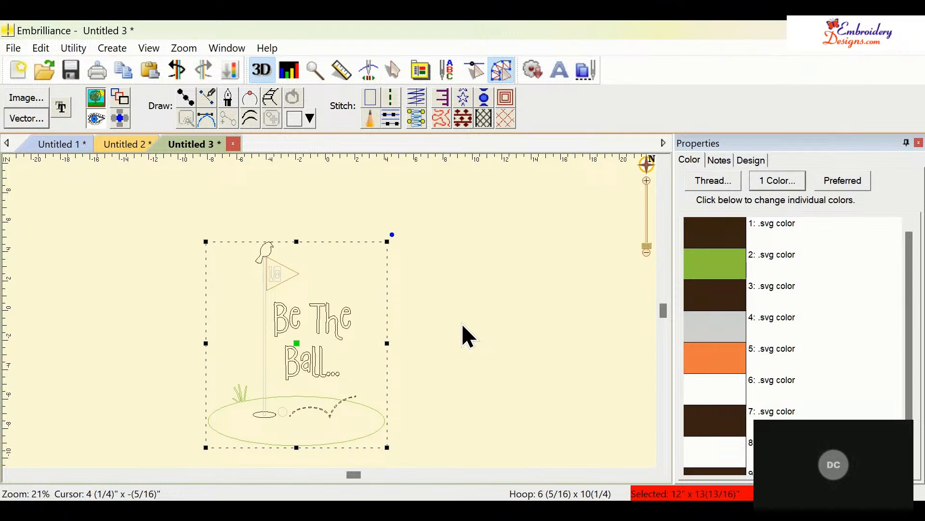
left_click(373, 430)
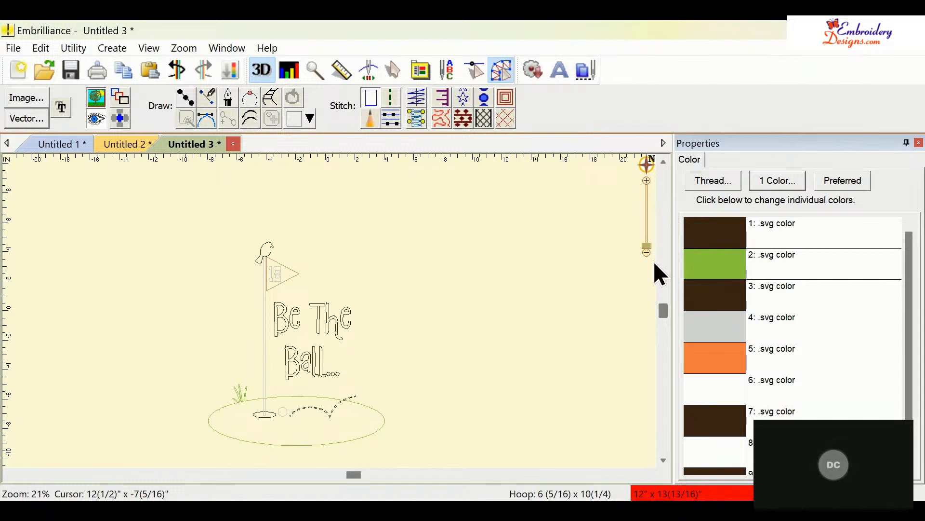
- Convert the green oval of the golf green to a fill stitch
left_click(617, 287)
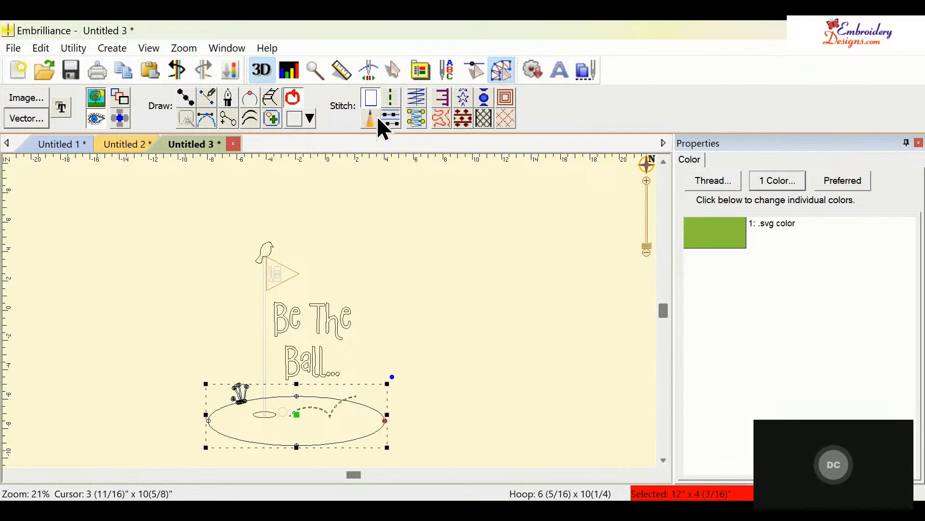
left_click(393, 120)
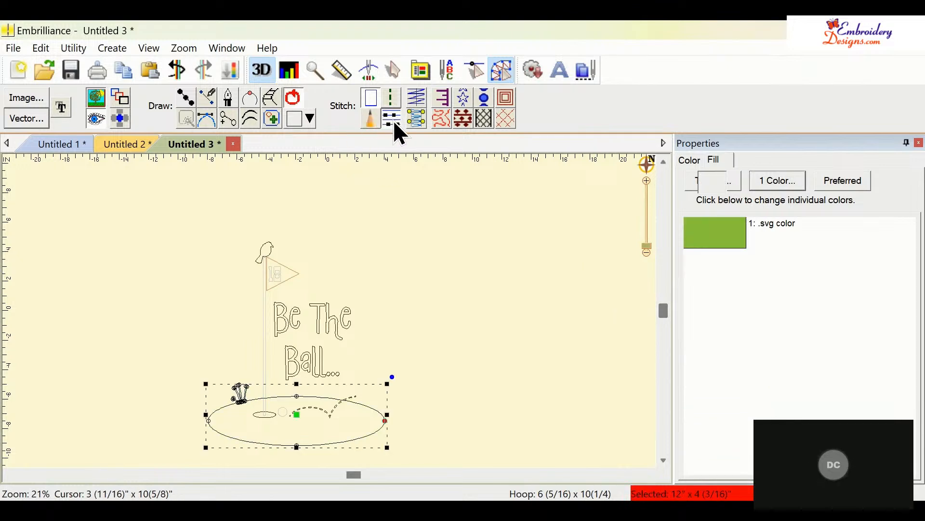
left_click(419, 291)
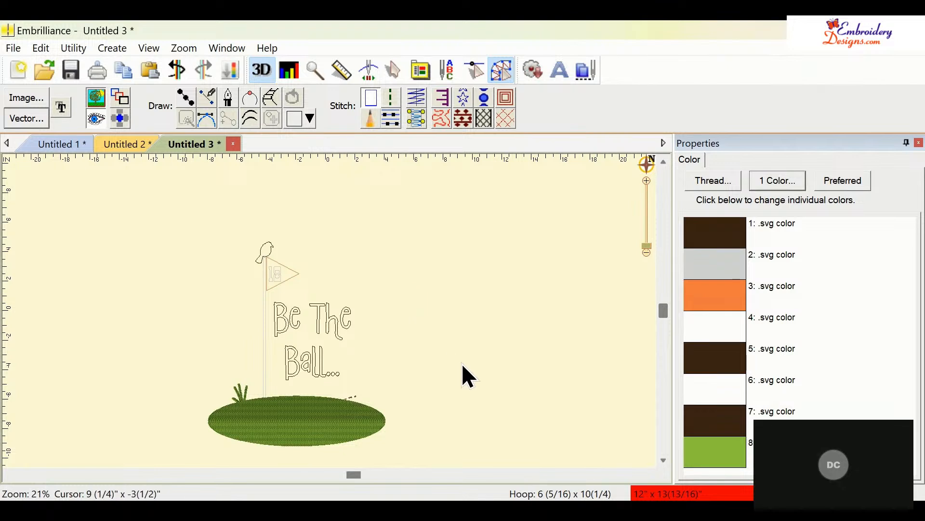
- Convert the flagpole to a satin stitch
left_click(265, 357)
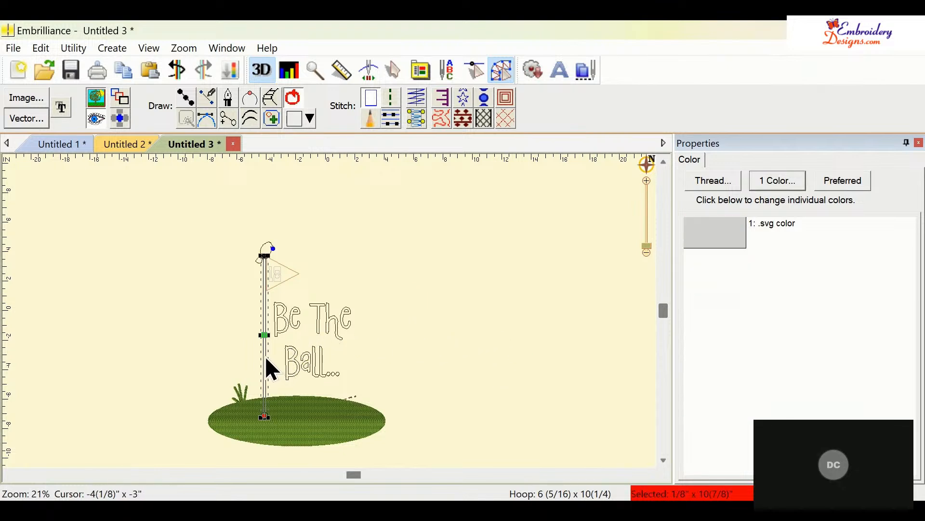
left_click(418, 121)
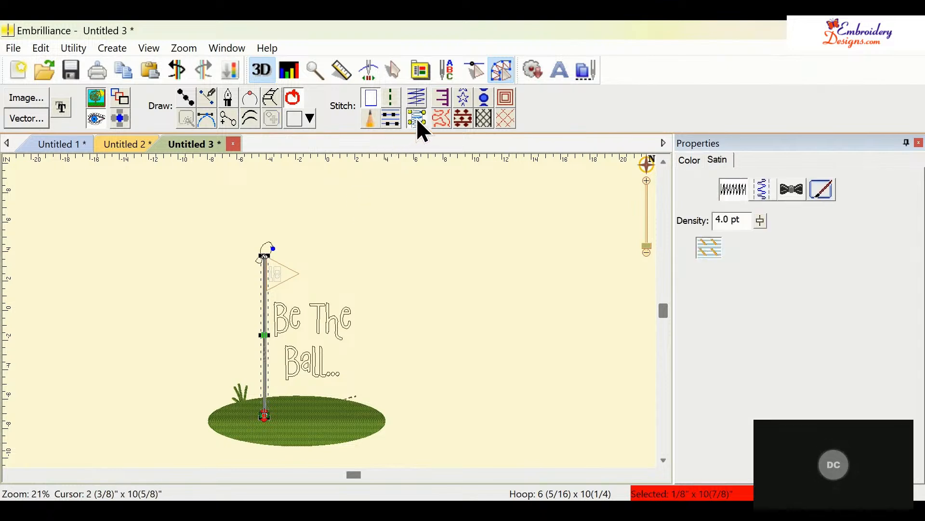
left_click(420, 272)
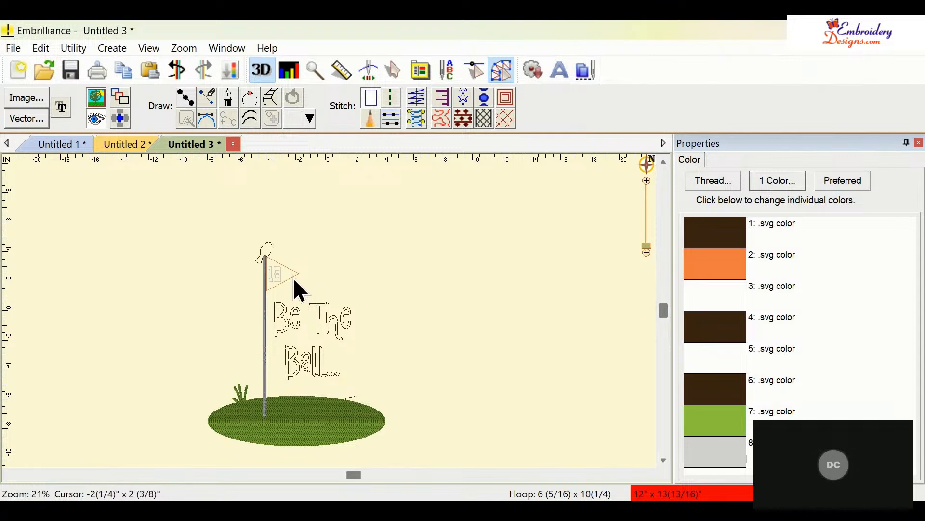
- Convert the orange flag to a tatami fill stitch
left_click(299, 289)
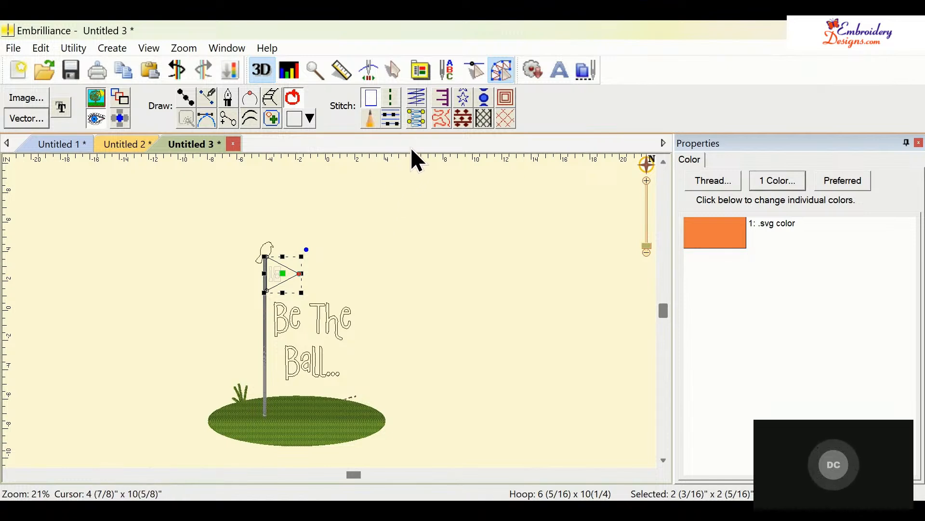
left_click(391, 119)
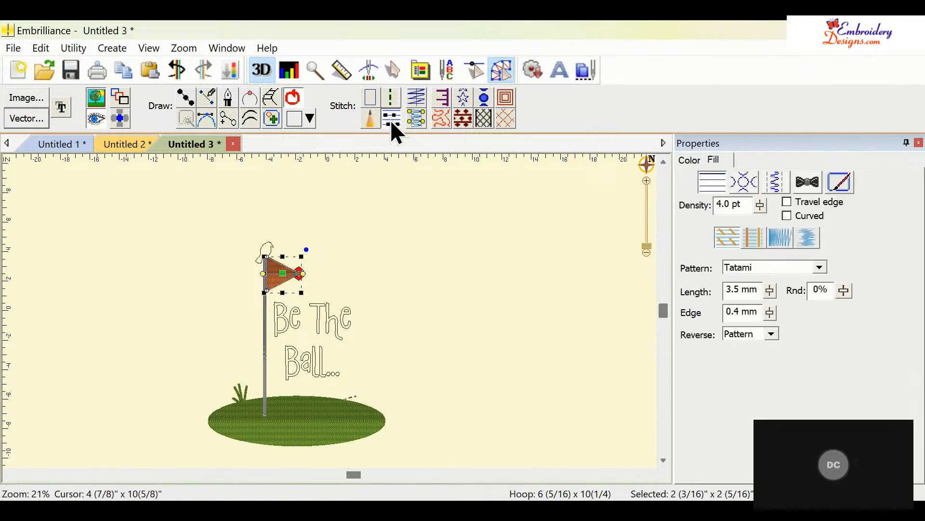
left_click(286, 332)
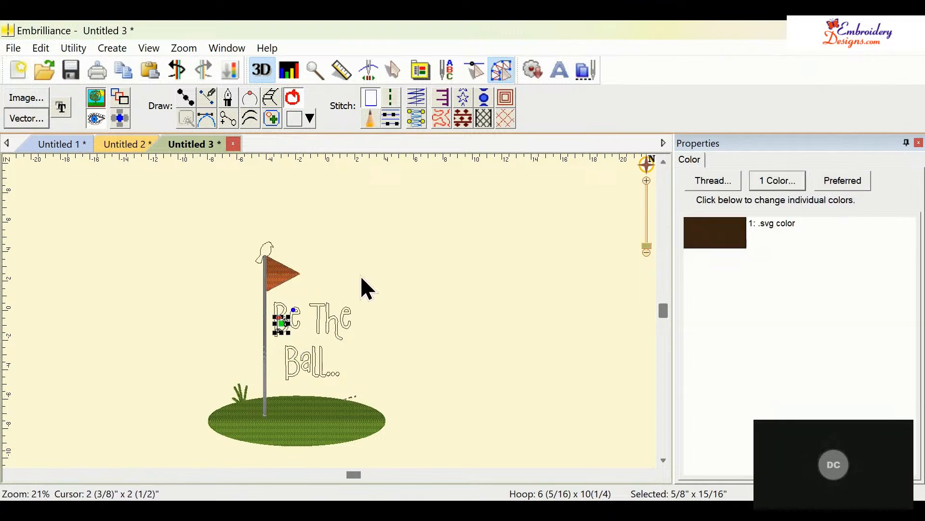
left_click(280, 302)
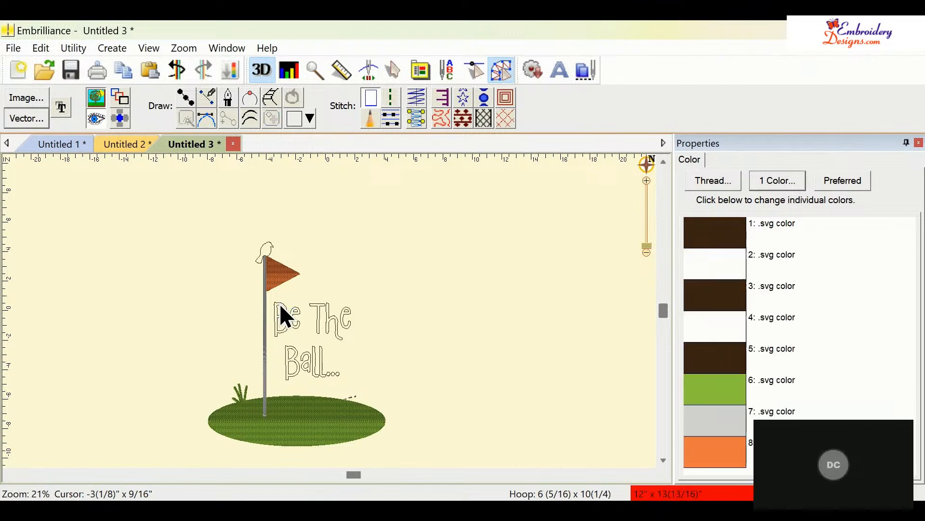
- Convert the letter B outline to a satin stitch
left_click(279, 302)
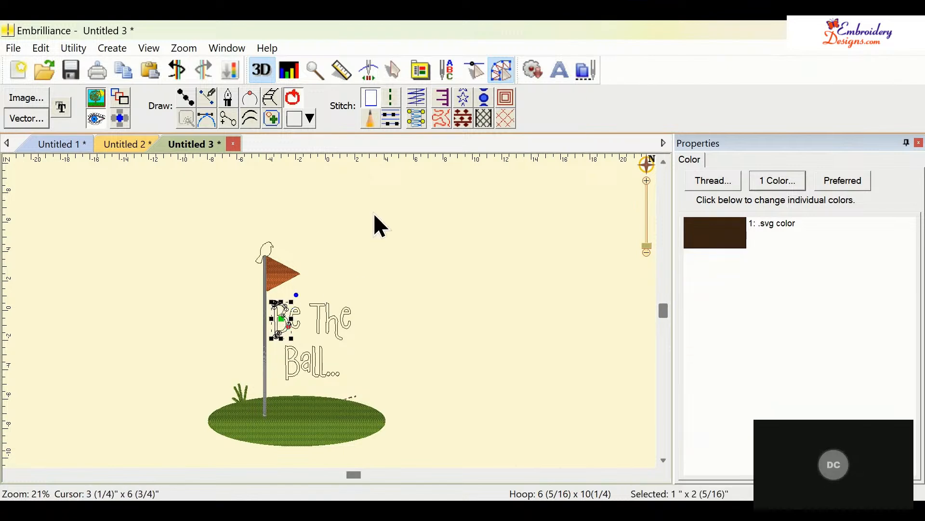
left_click(416, 119)
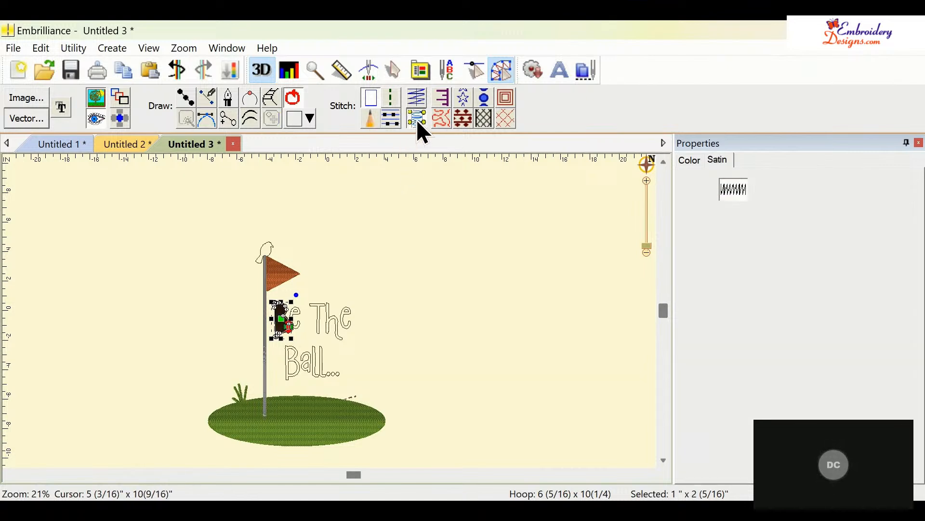
left_click(430, 243)
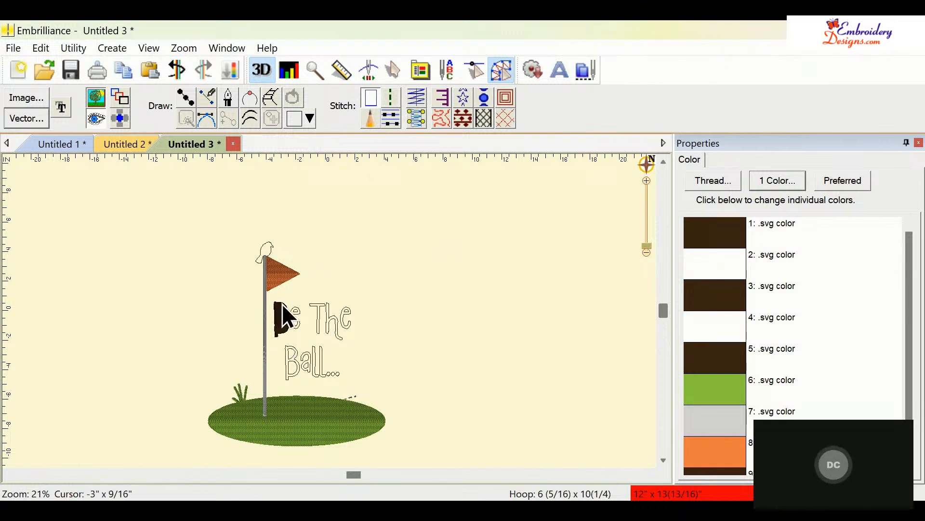
- Review the stitch properties of the letter B and the flag, and check the object list
left_click(280, 323)
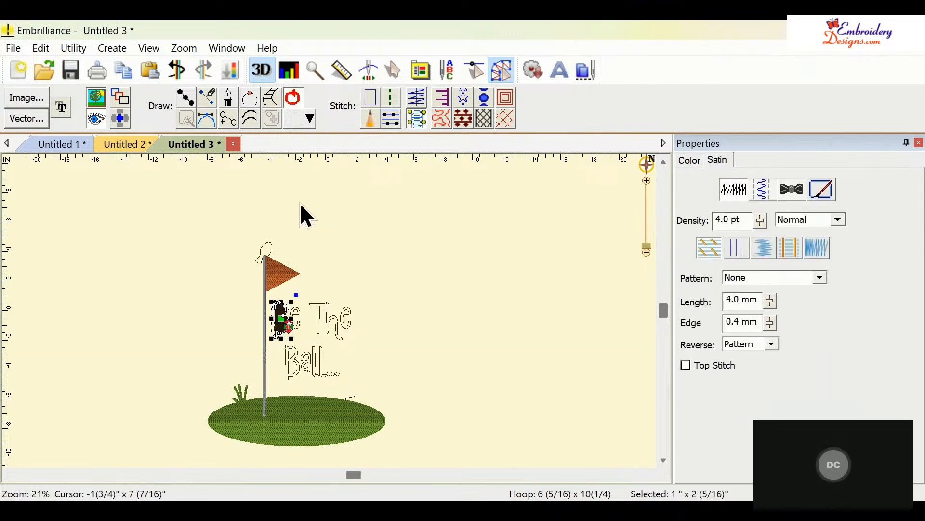
left_click(171, 66)
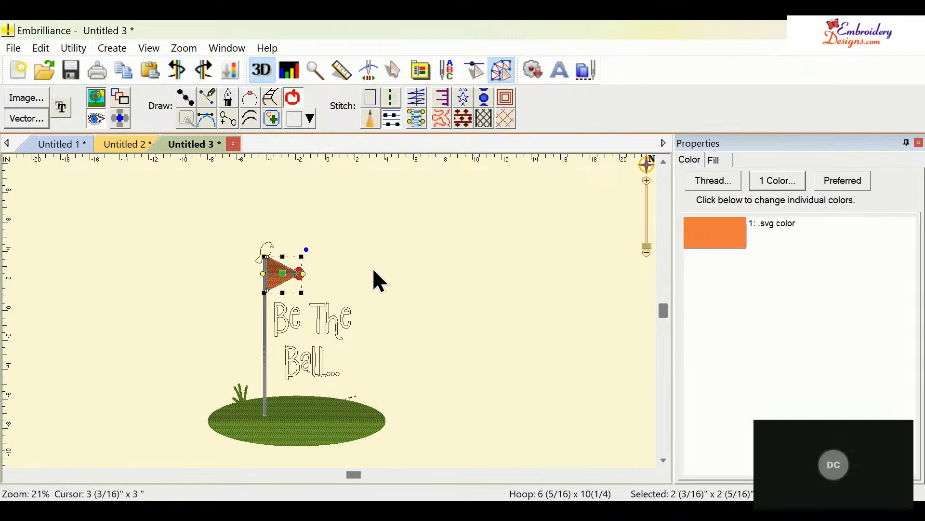
left_click(470, 291)
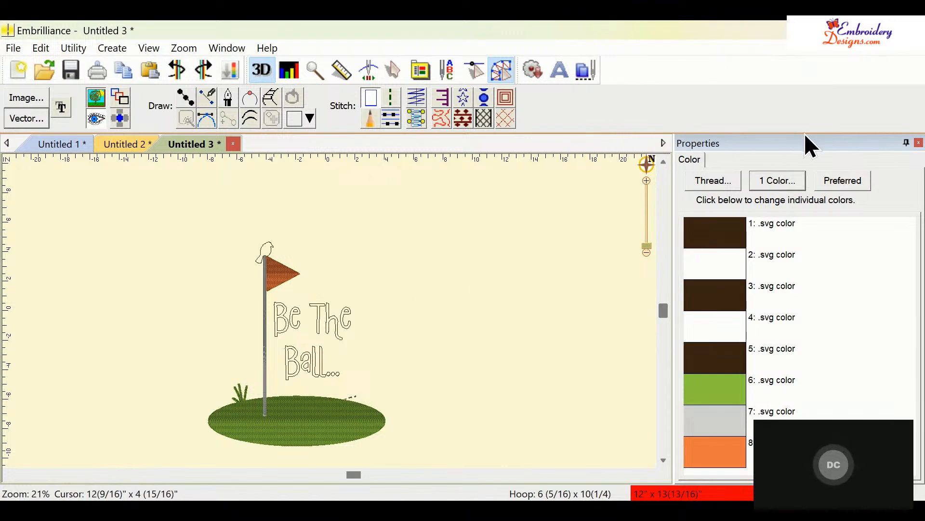
left_click_drag(808, 134, 856, 143)
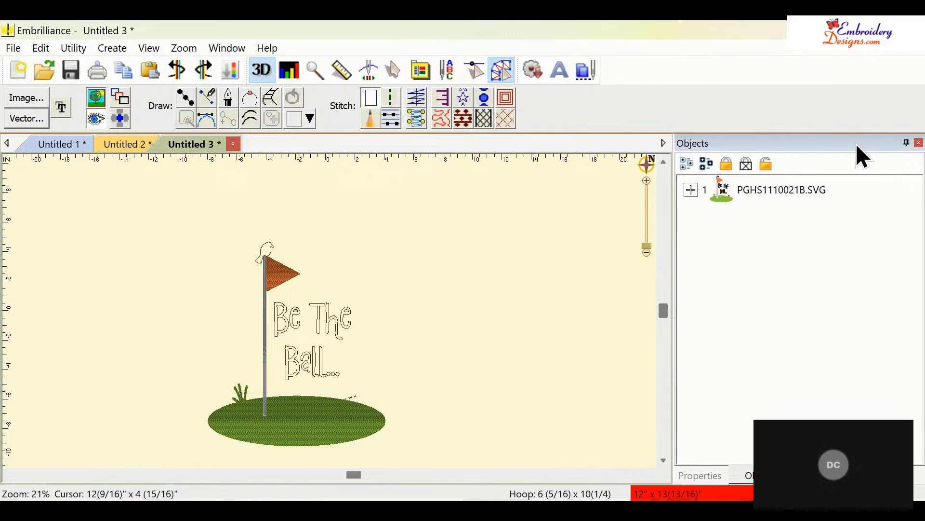
left_click(707, 480)
left_click(744, 477)
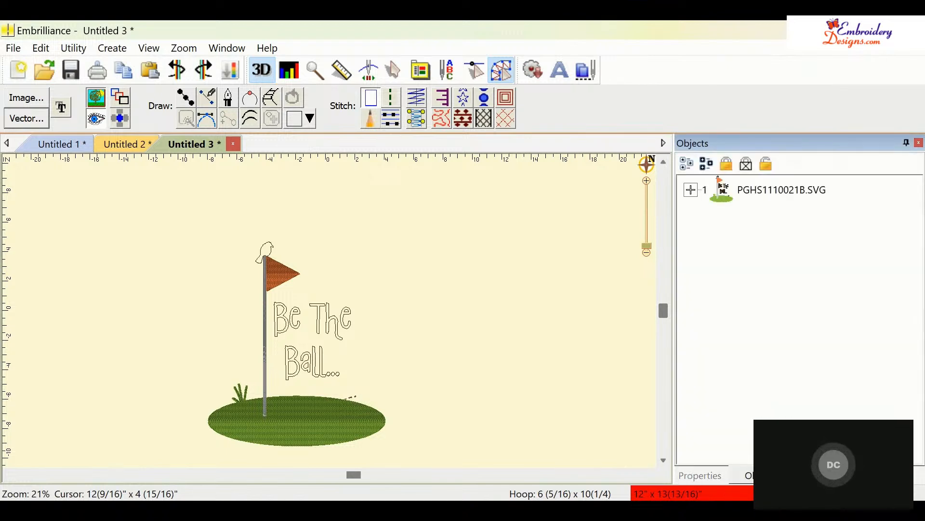
left_click(711, 480)
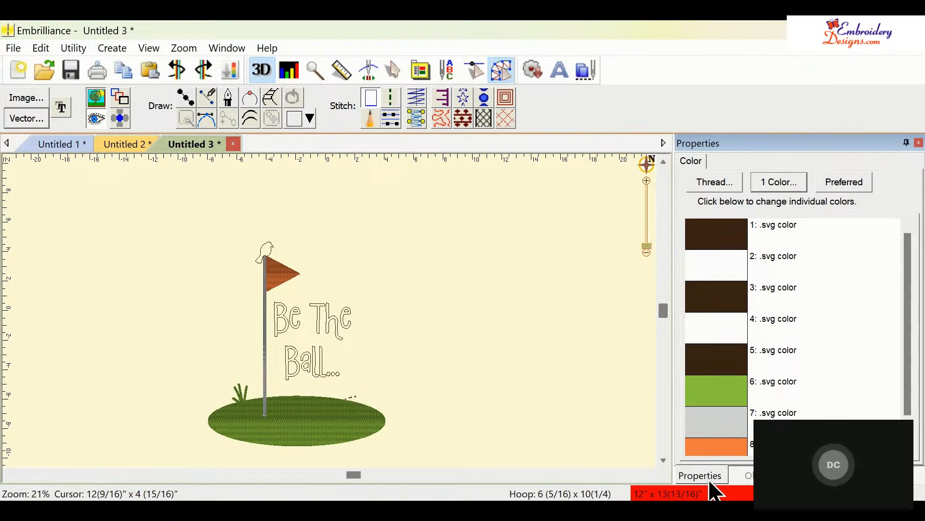
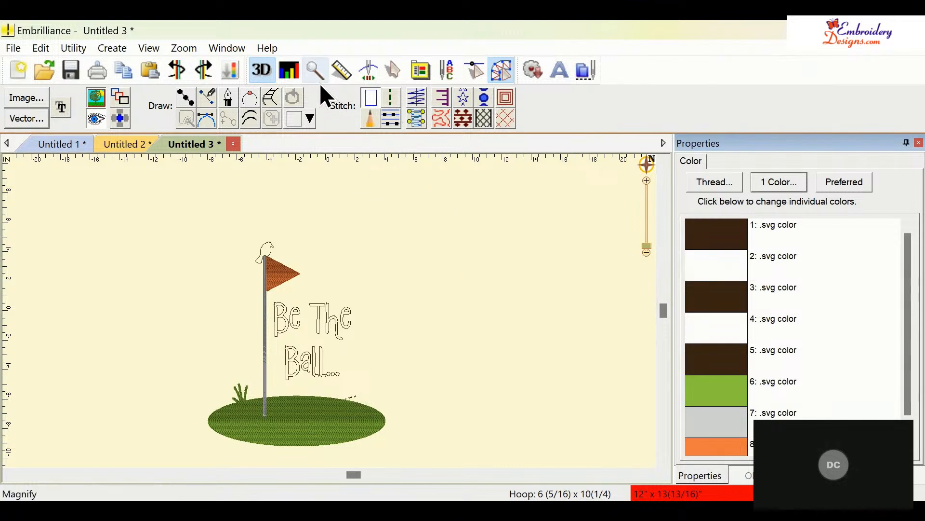
- Try converting the letter B outline to a satin stitch, then undo the conversion
left_click(316, 69)
left_click_drag(267, 294, 294, 348)
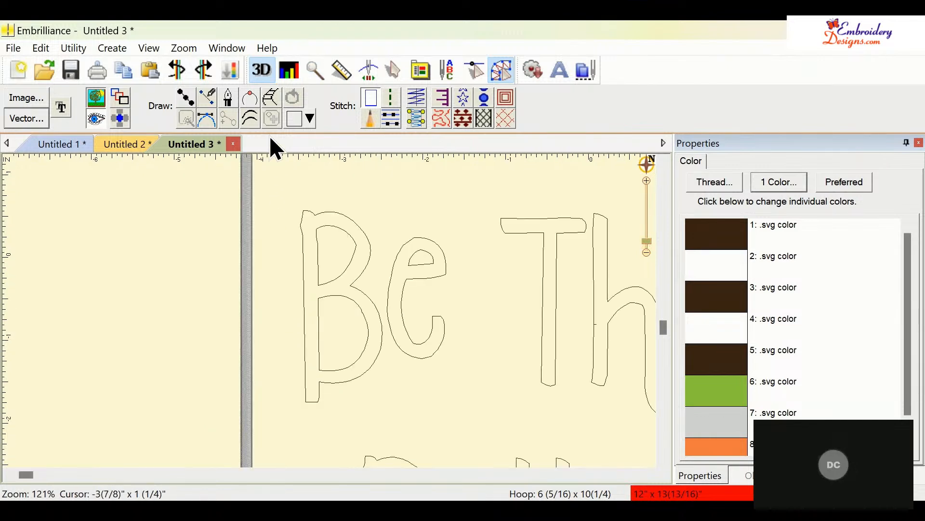
left_click(332, 214)
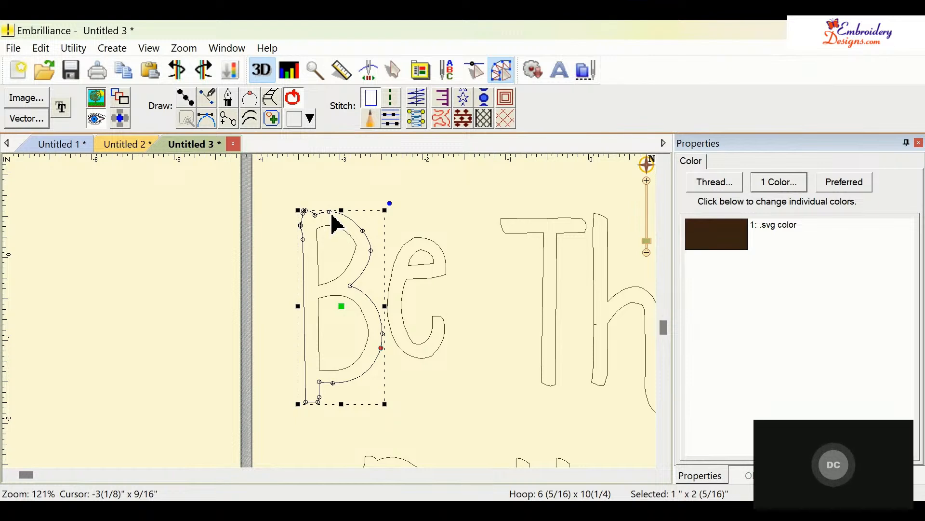
left_click(352, 267)
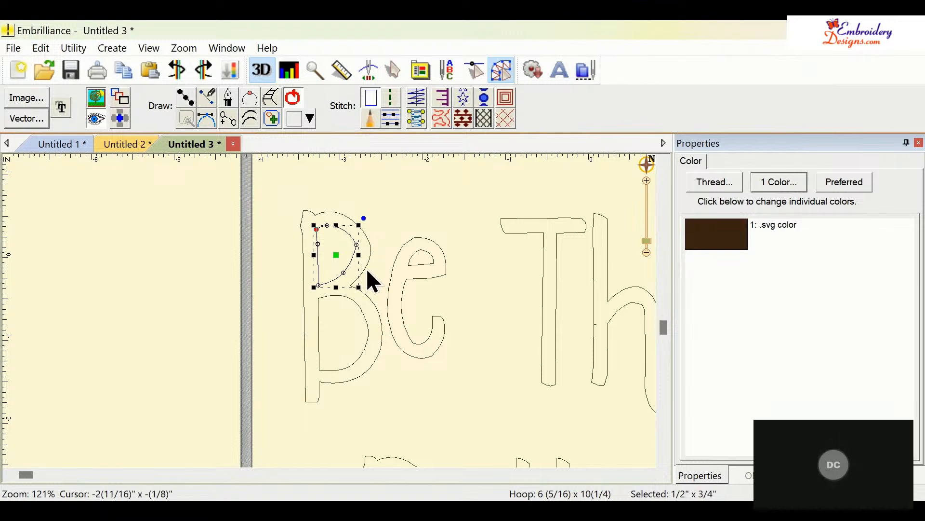
left_click(366, 270)
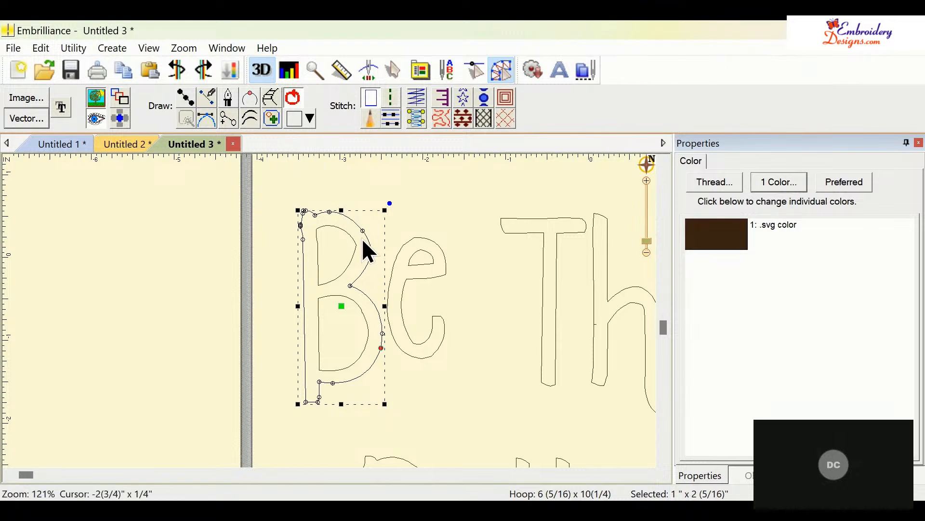
left_click(352, 259, "ctrl")
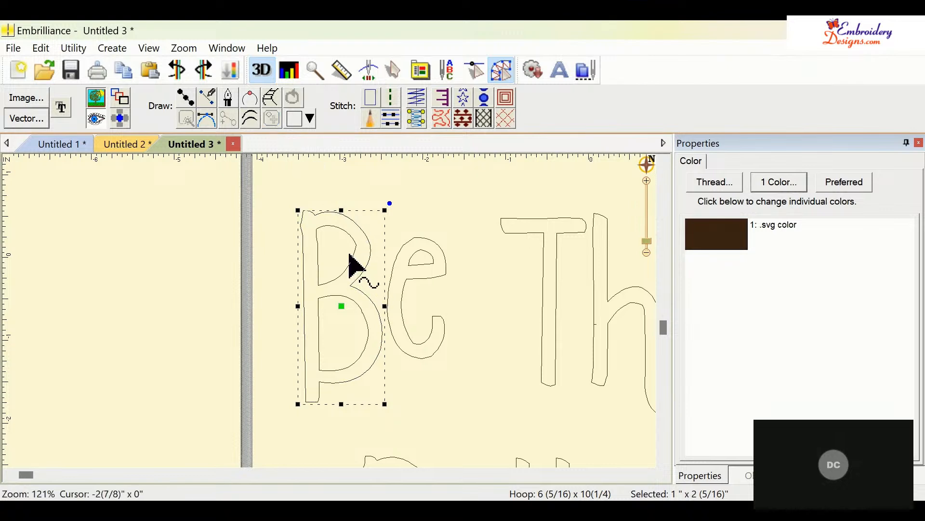
left_click(352, 259)
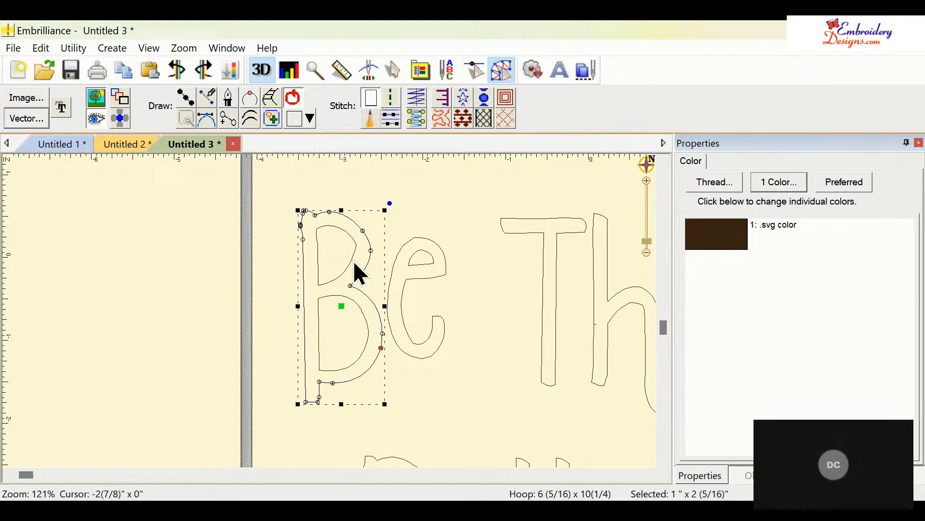
left_click(355, 263)
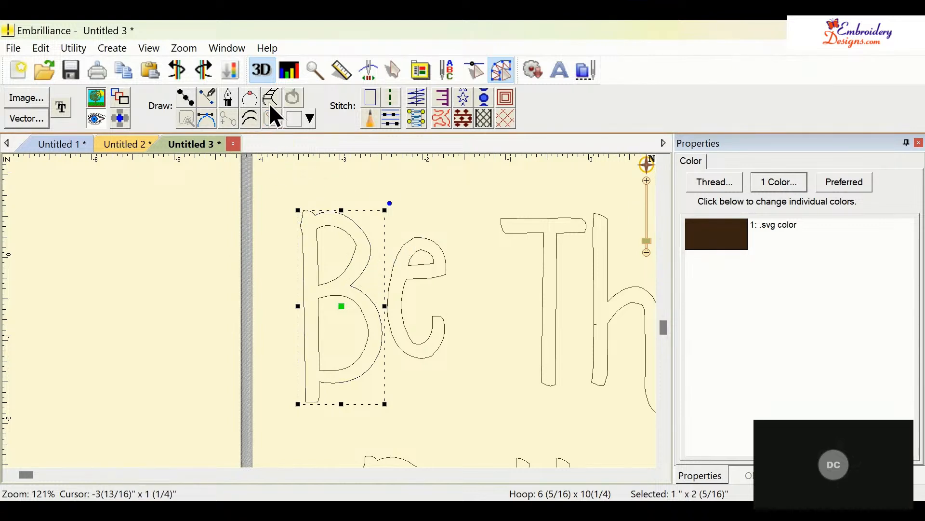
left_click(390, 110)
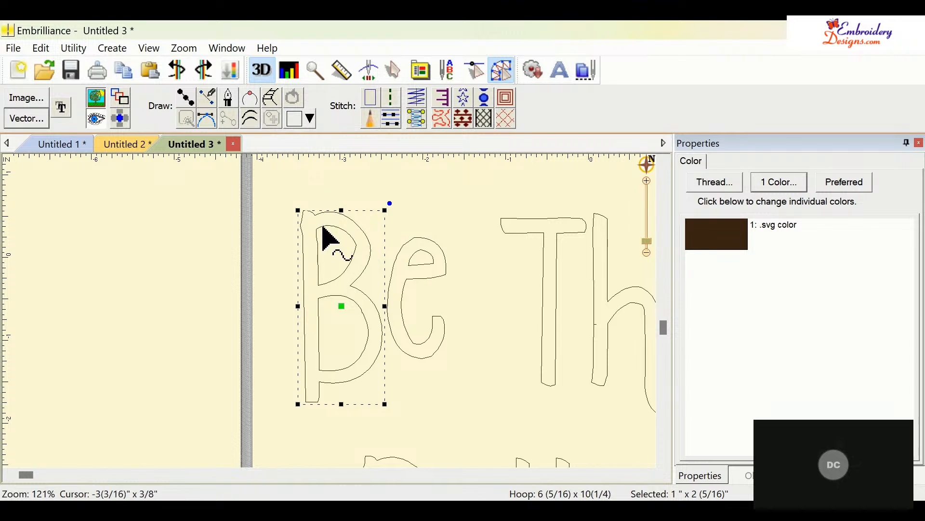
left_click(416, 118)
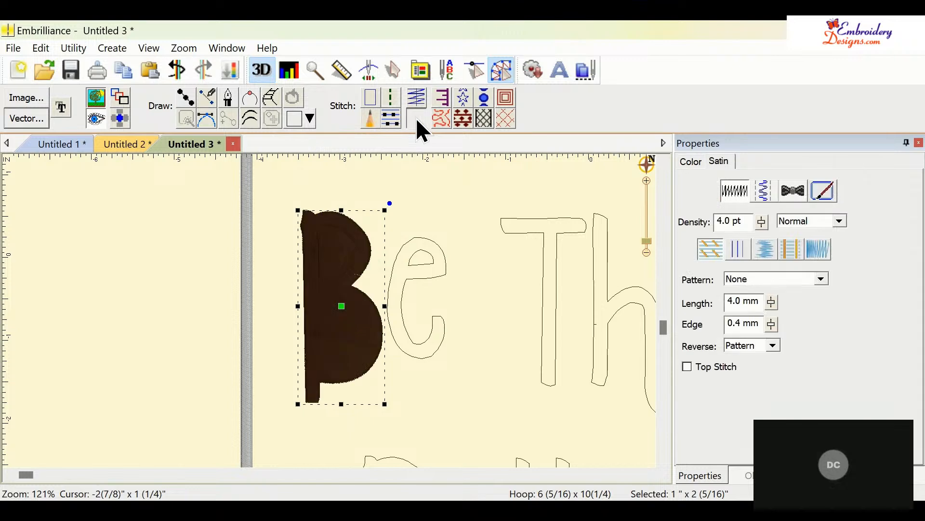
left_click(177, 79)
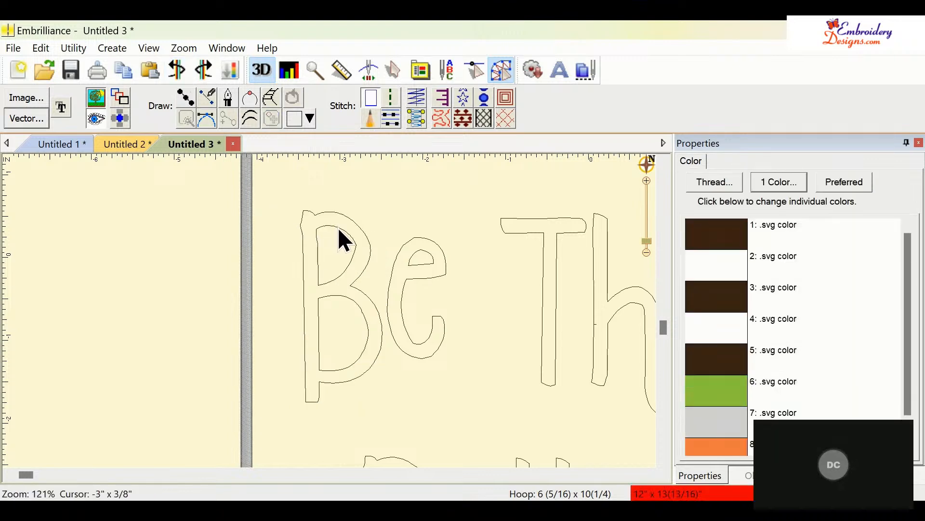
- Combine the letter B's outer and inner outline pieces into one object and convert it to a satin stitch
left_click(337, 226)
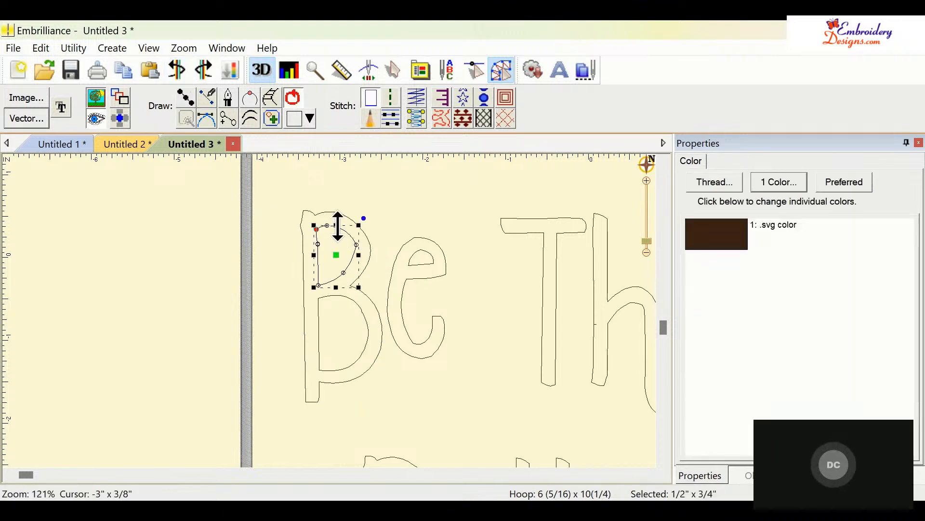
left_click(372, 255)
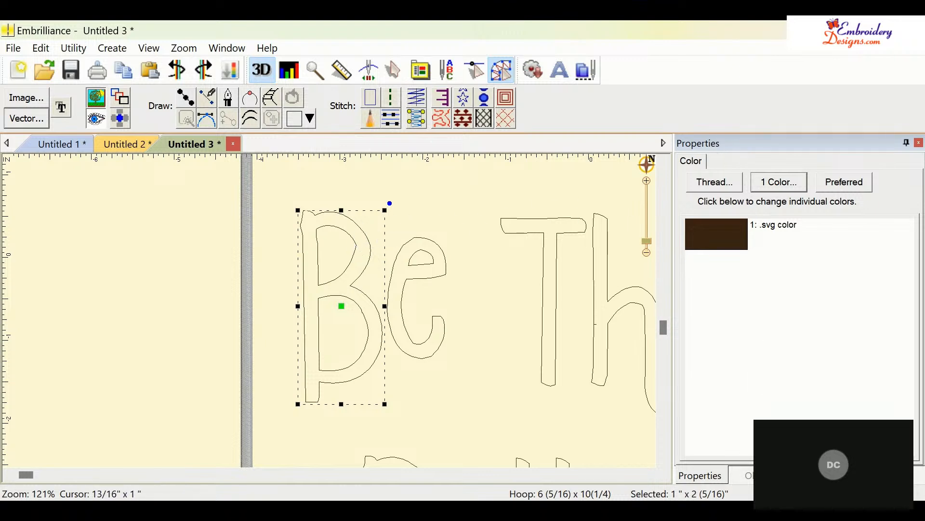
left_click(748, 476)
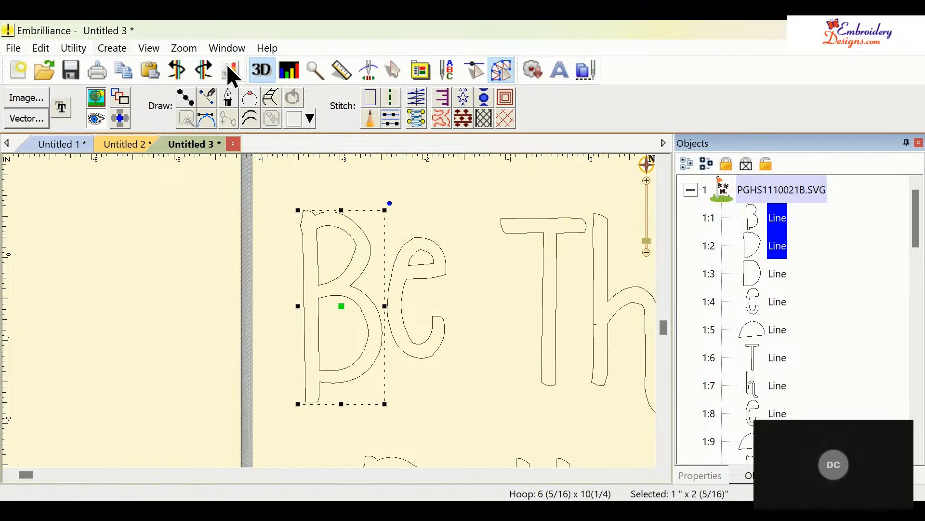
left_click(288, 138)
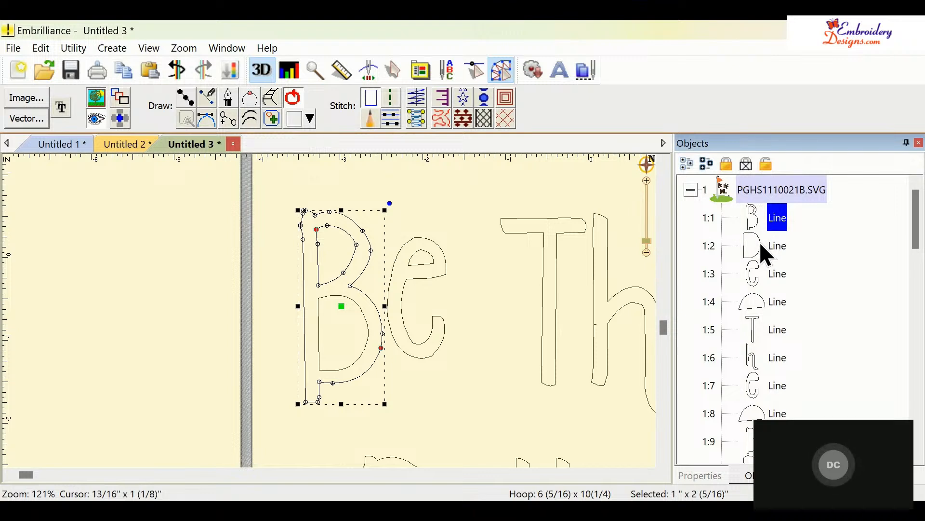
left_click(777, 244)
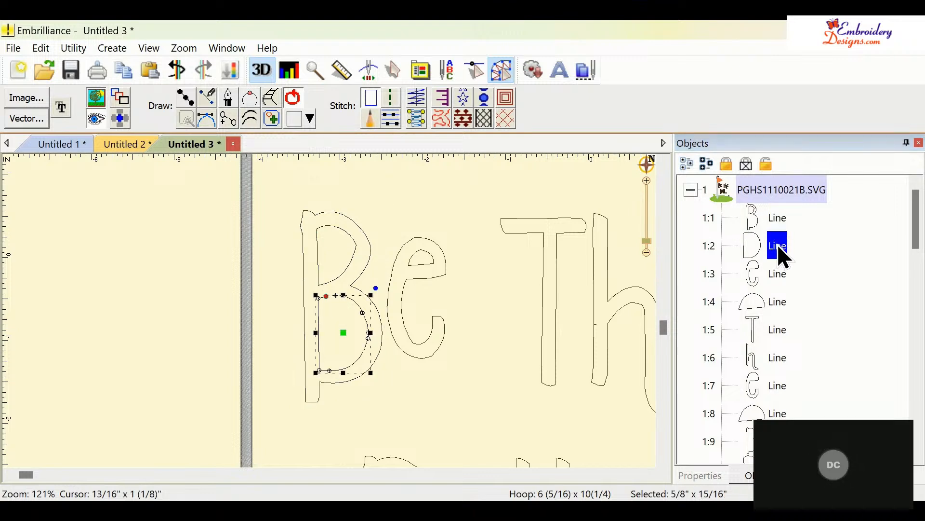
left_click(774, 216, "ctrl")
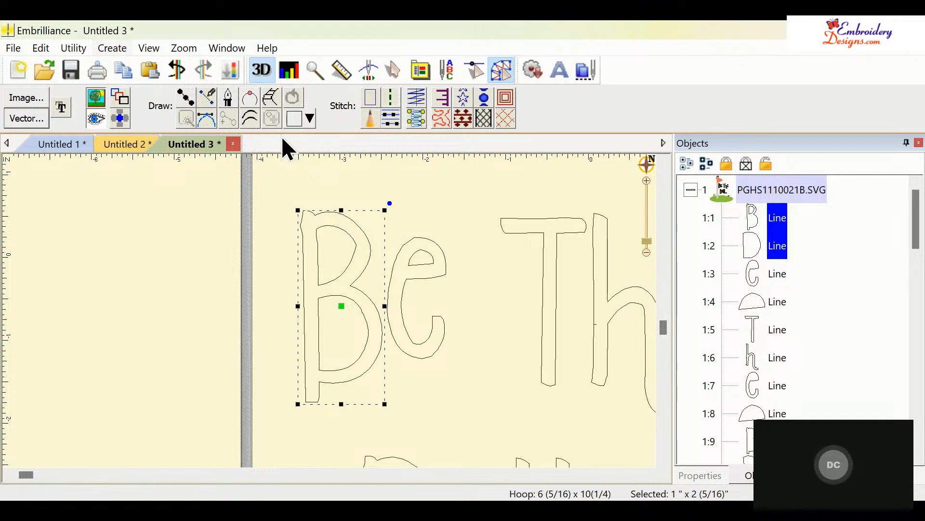
key("ctrl+k")
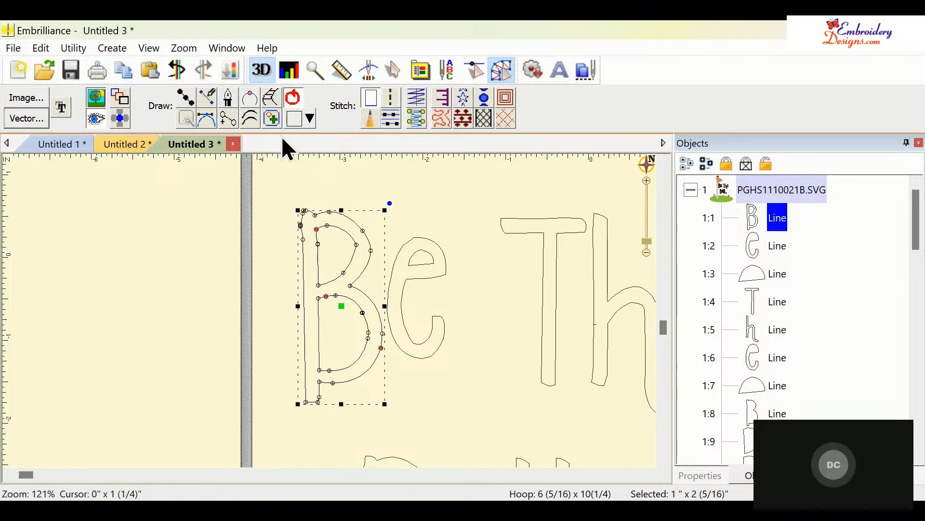
left_click(414, 123)
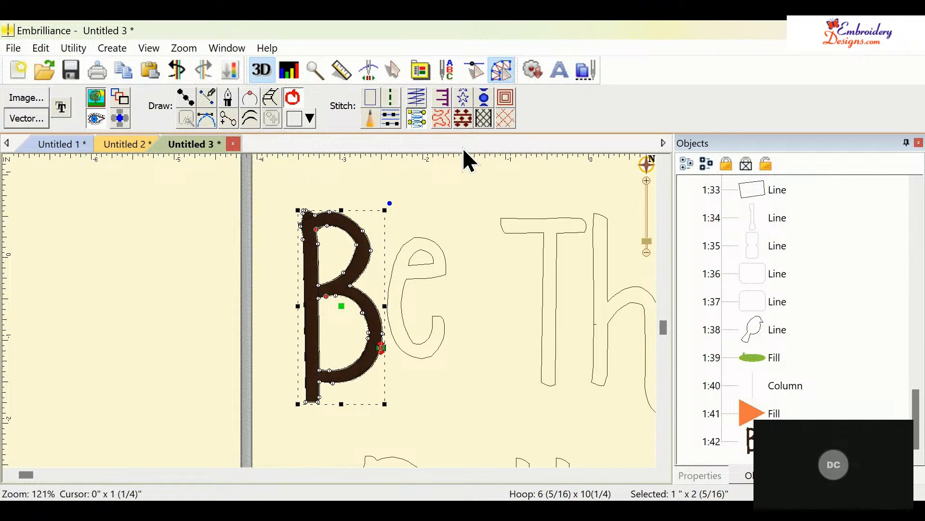
- Combine the letter e's outline pieces into one object and convert it to a satin stitch
left_click(426, 276)
left_click(426, 280)
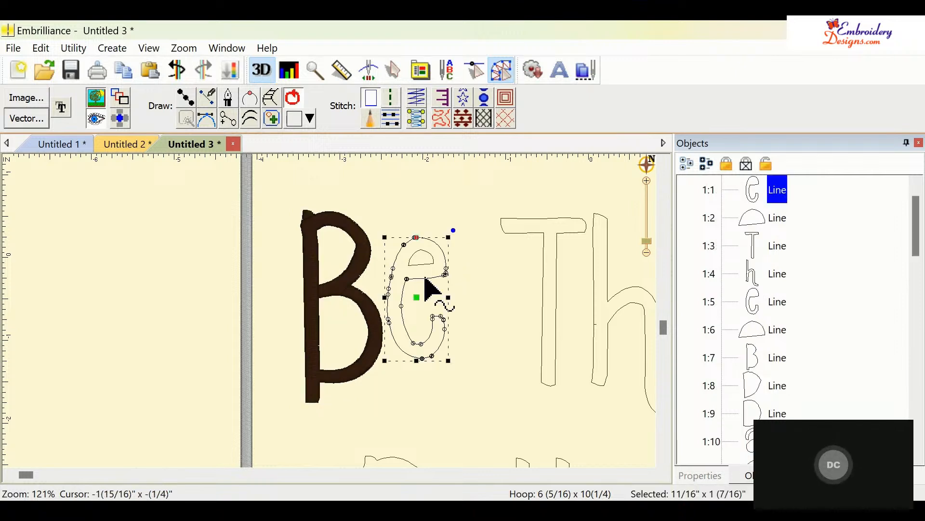
left_click(778, 217, "ctrl")
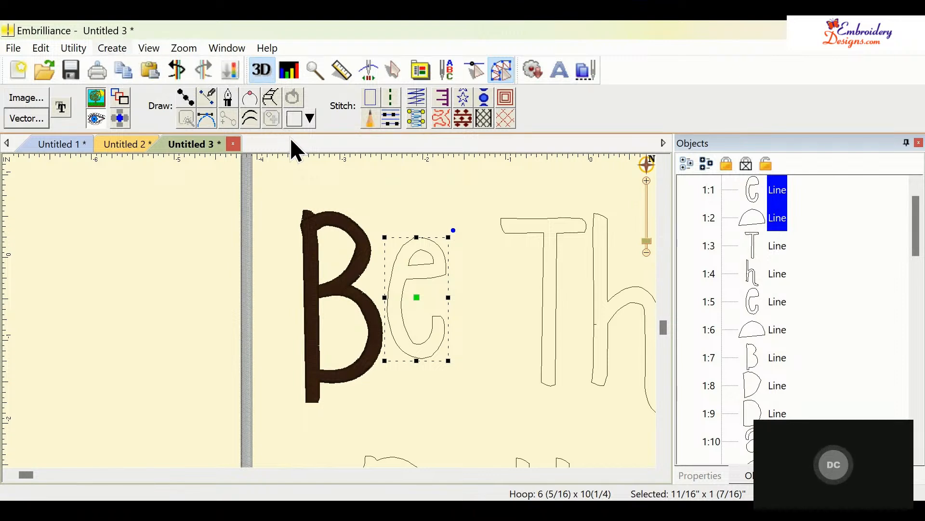
key("ctrl+k")
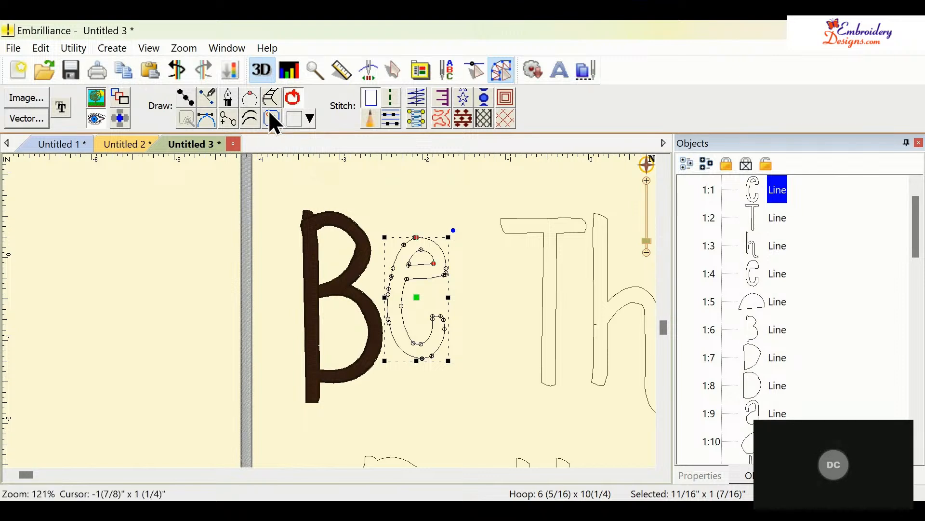
left_click(416, 116)
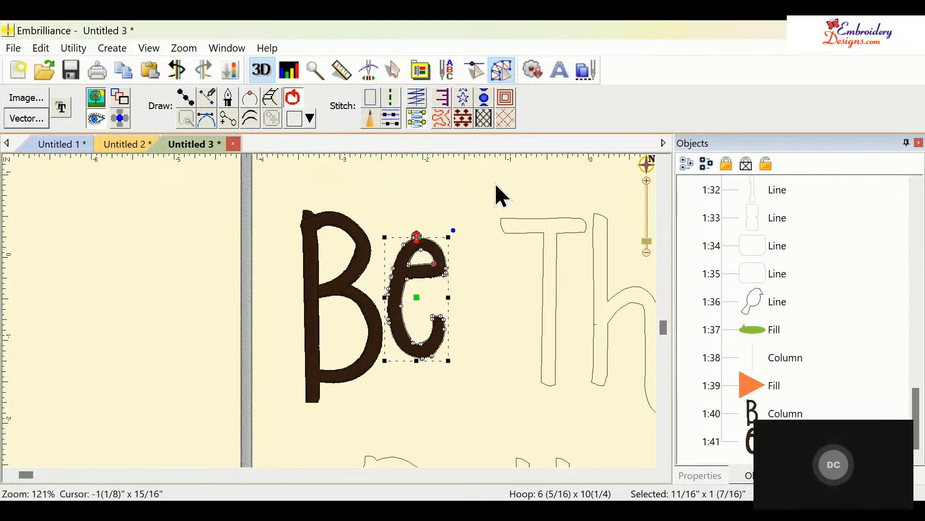
- Change the thread colour of letters B and e to Brother Embroidery 463 Leaf Green
left_click(362, 310)
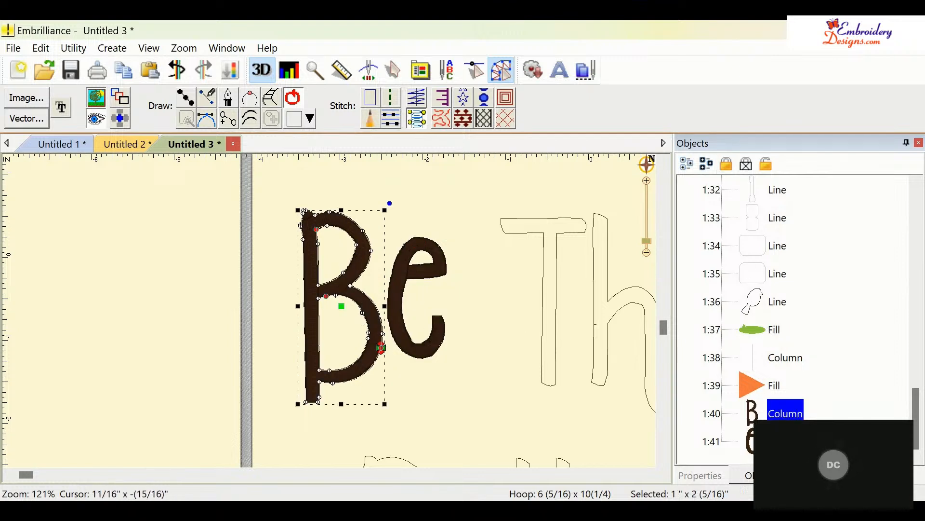
left_click(701, 477)
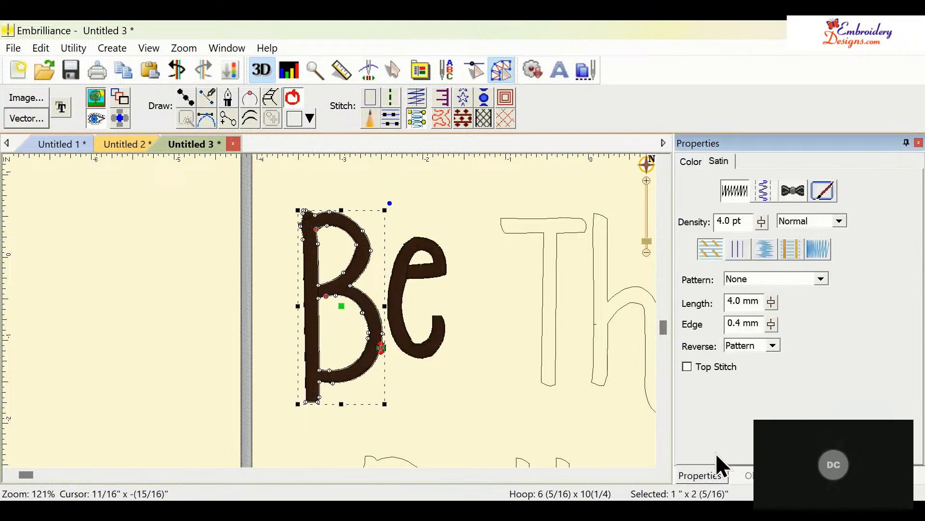
left_click(692, 161)
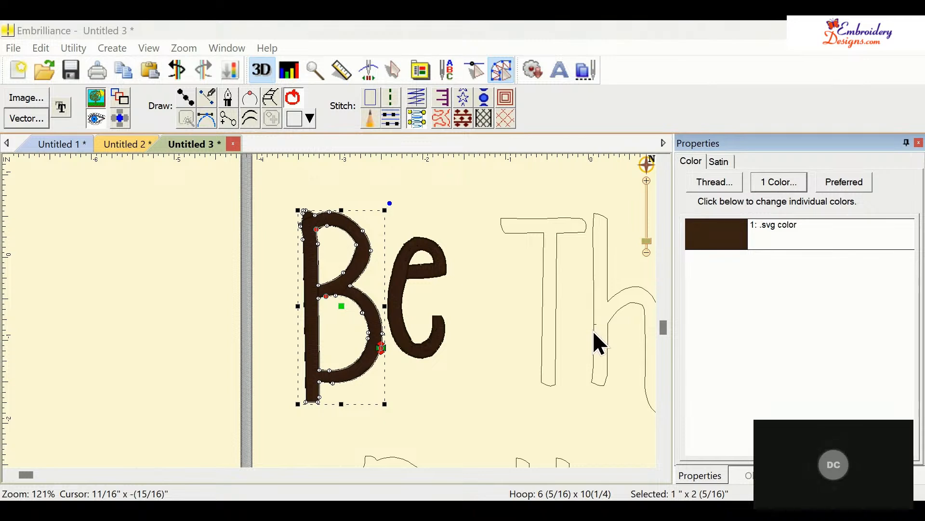
left_click(389, 322)
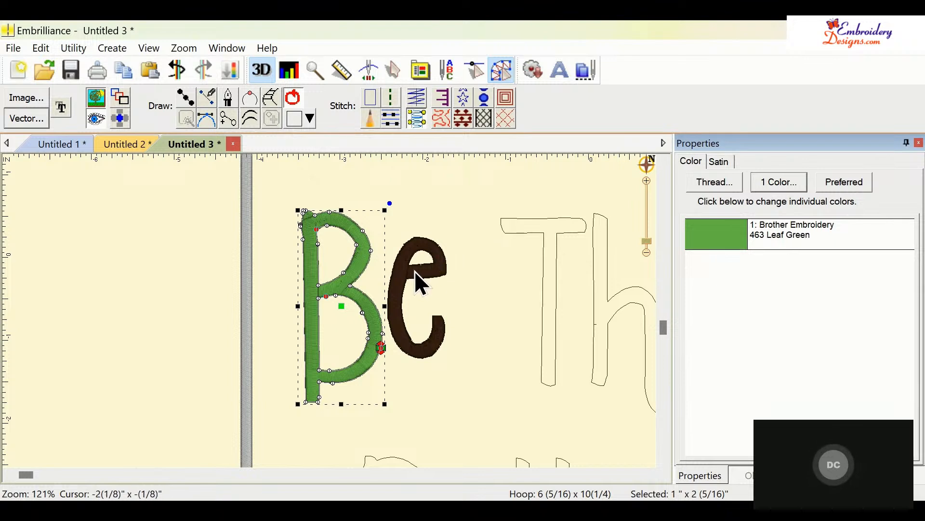
left_click(427, 290)
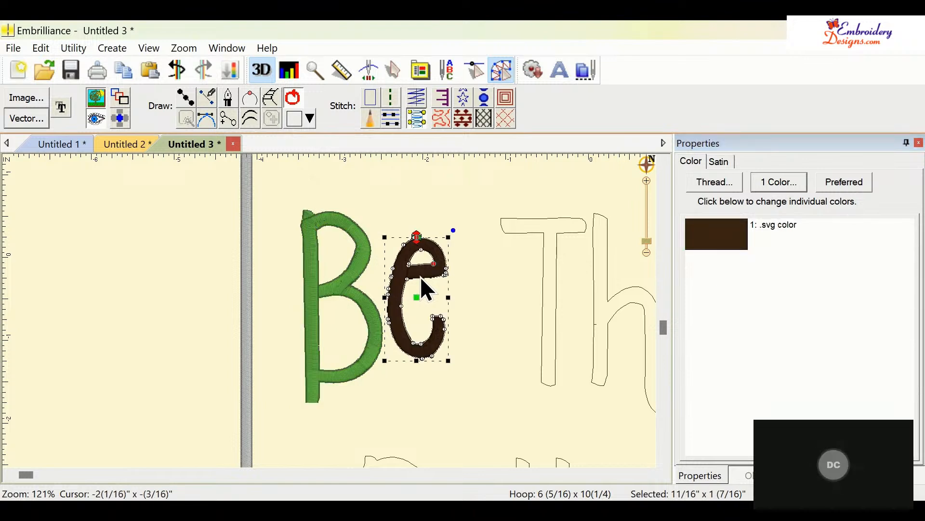
left_click(730, 237)
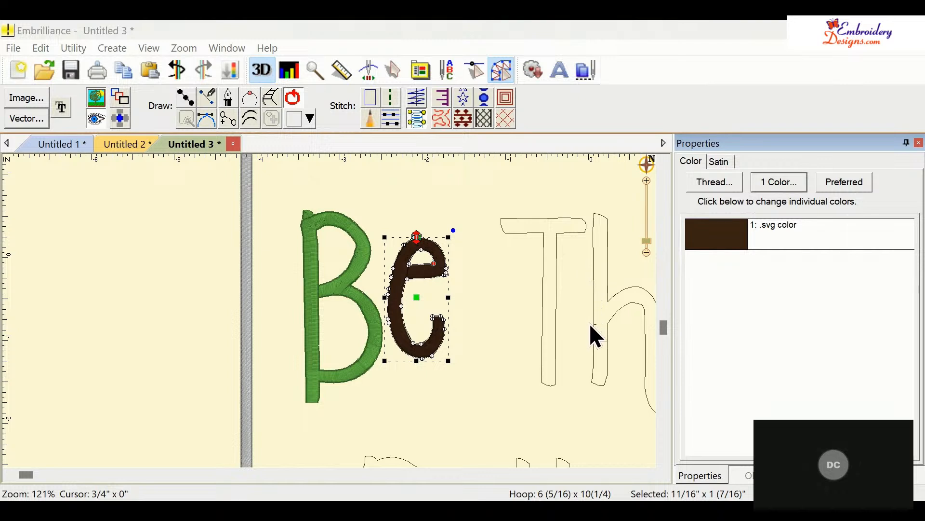
left_click(393, 352)
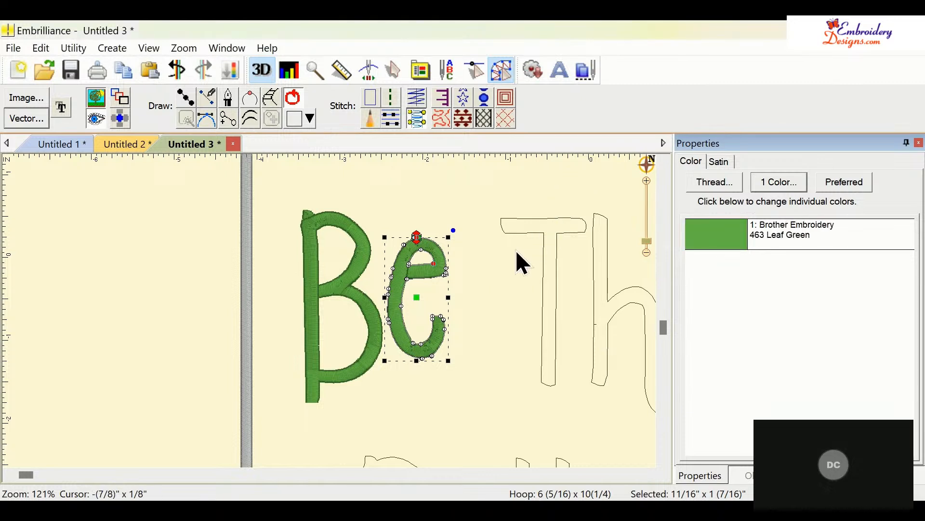
- Convert the letter T outline to a satin stitch
left_click(483, 278)
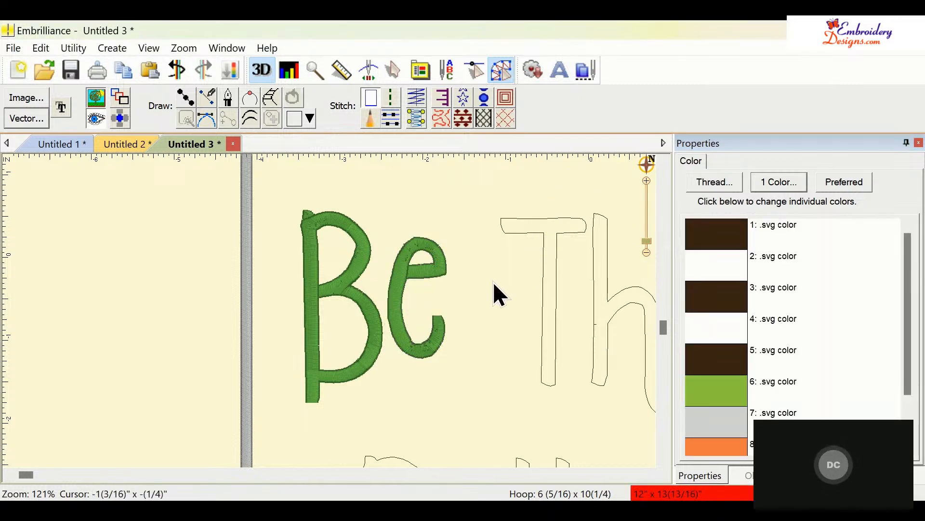
left_click(542, 317)
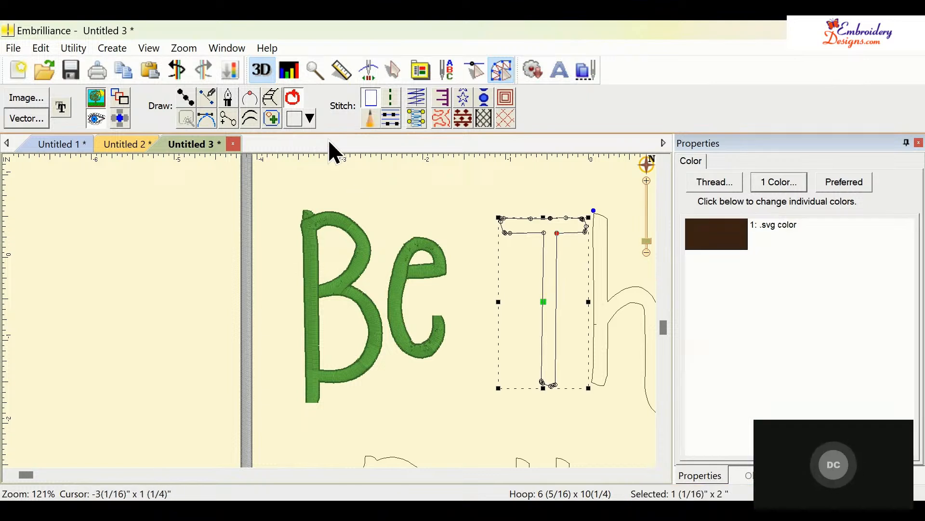
left_click(412, 119)
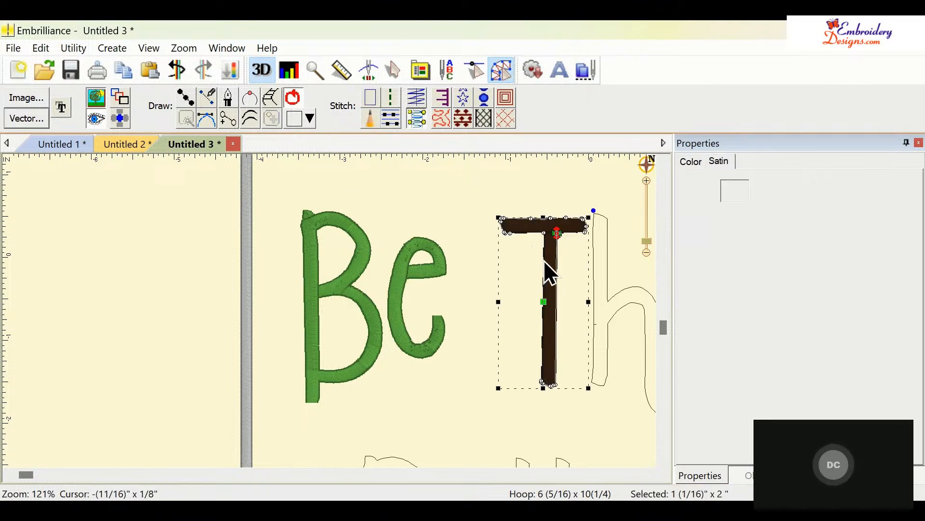
- Convert the letter h outline to a satin stitch
left_click(593, 304)
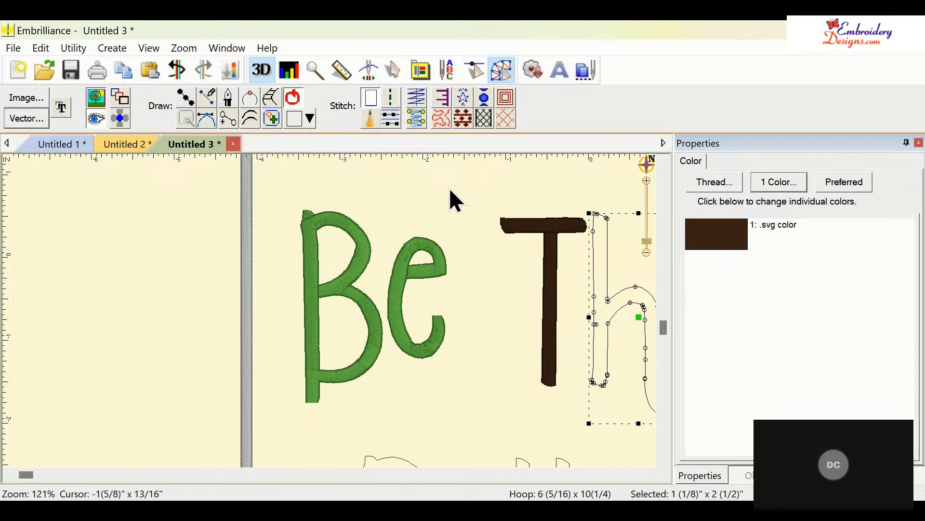
left_click(413, 119)
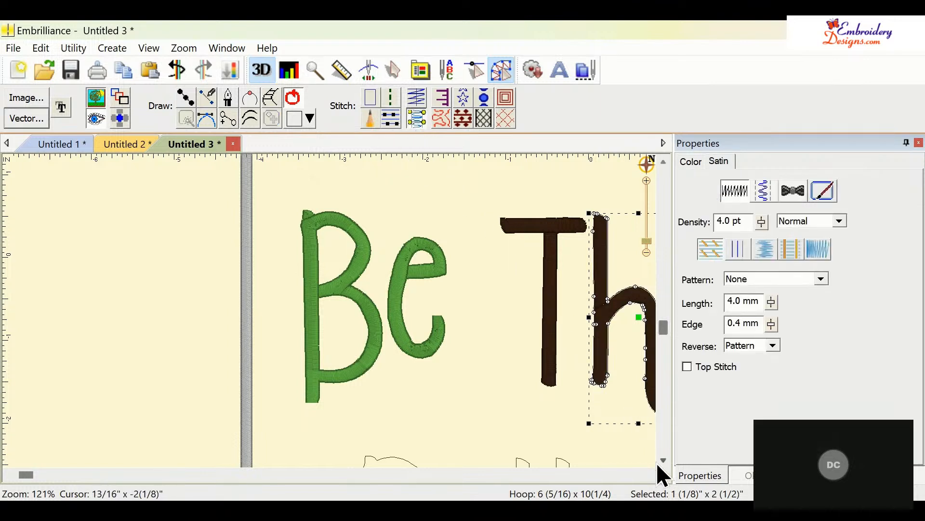
left_click(647, 475)
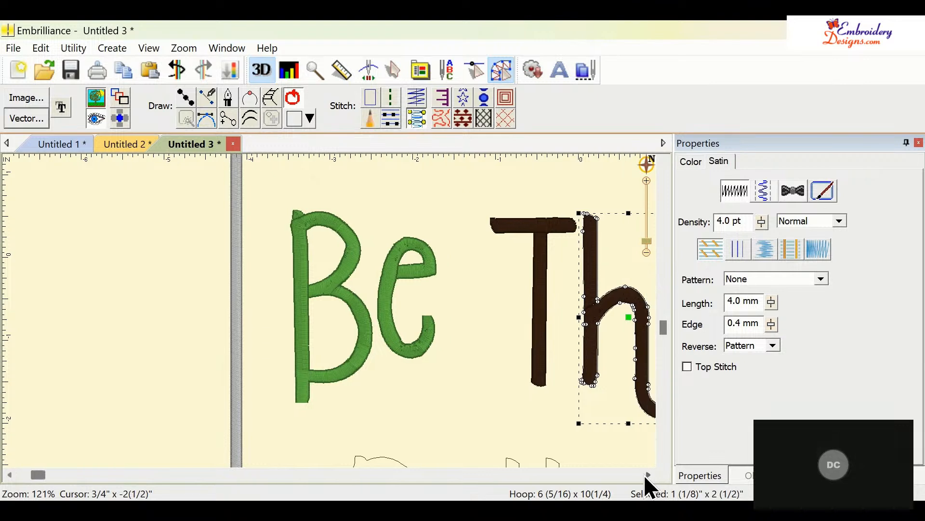
- Combine the second letter e's outline pieces into one object and convert it to a satin stitch
left_click(647, 475)
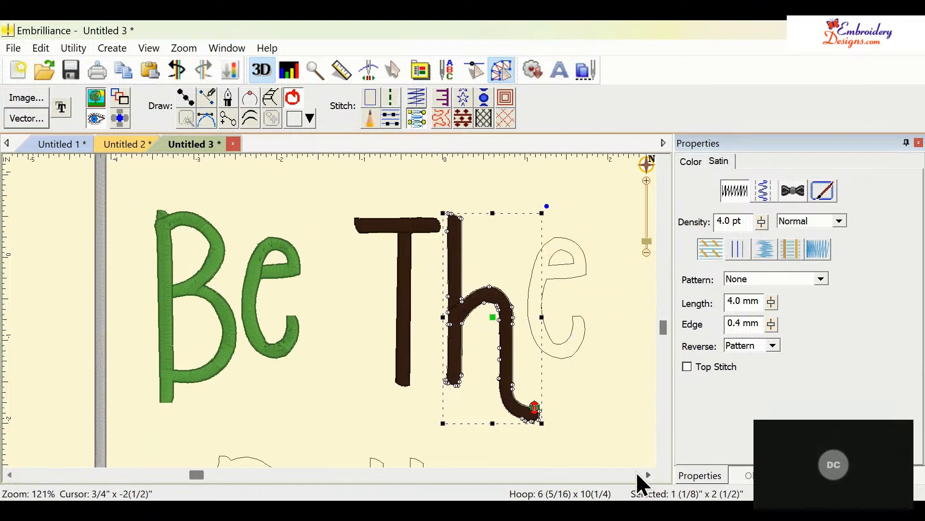
left_click(569, 361)
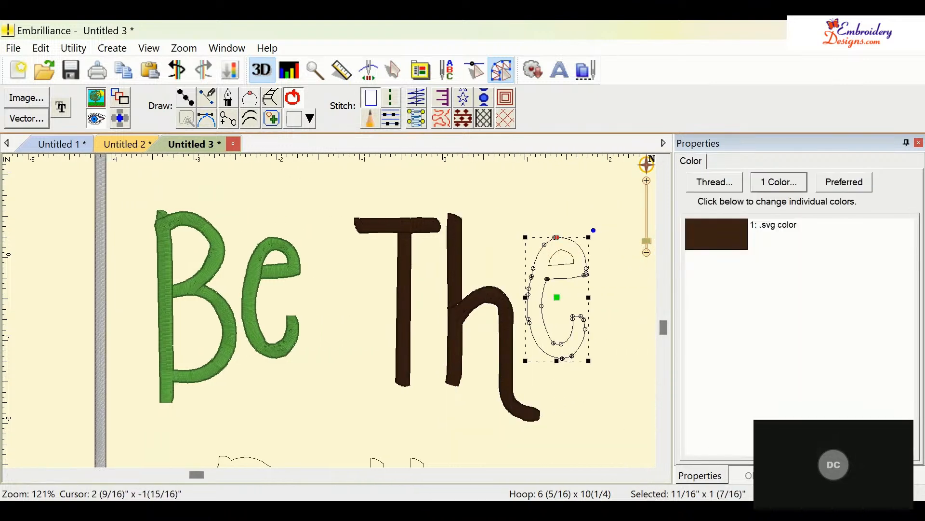
left_click(748, 475)
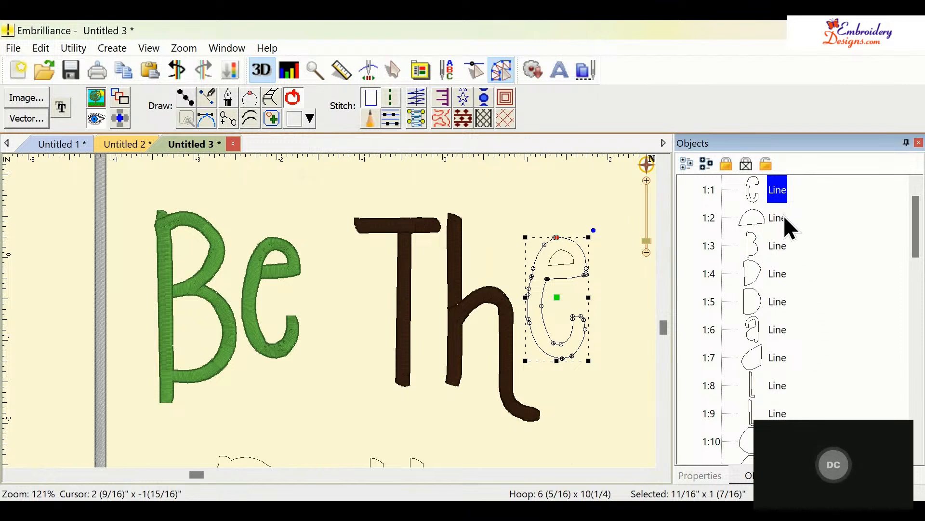
left_click(784, 215, "ctrl")
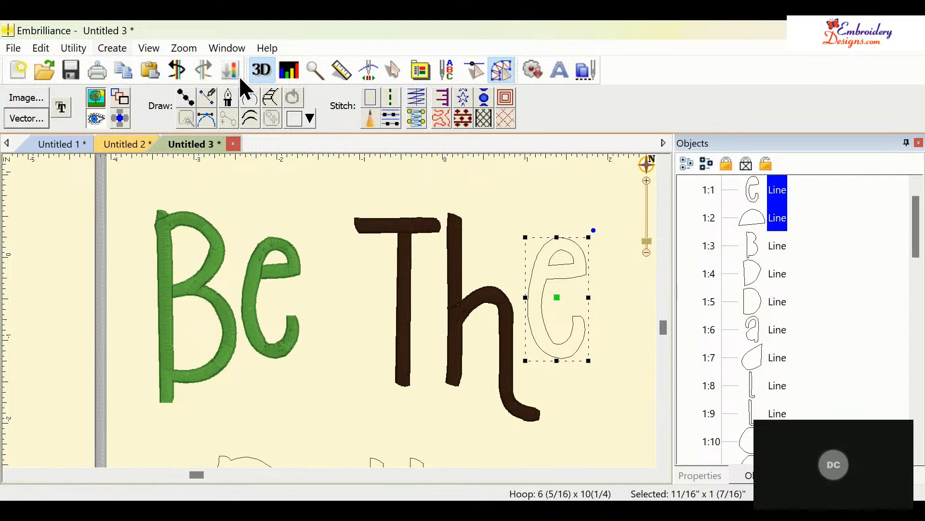
left_click(273, 141)
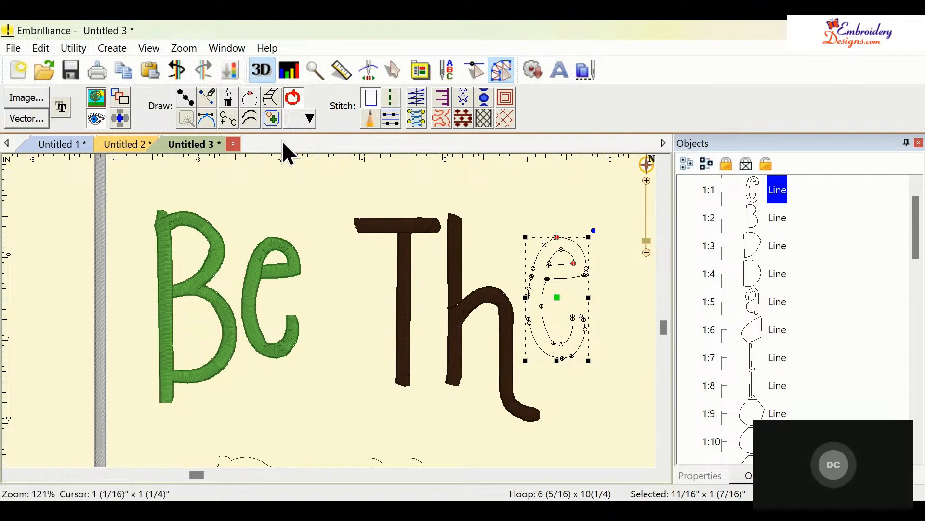
left_click(417, 120)
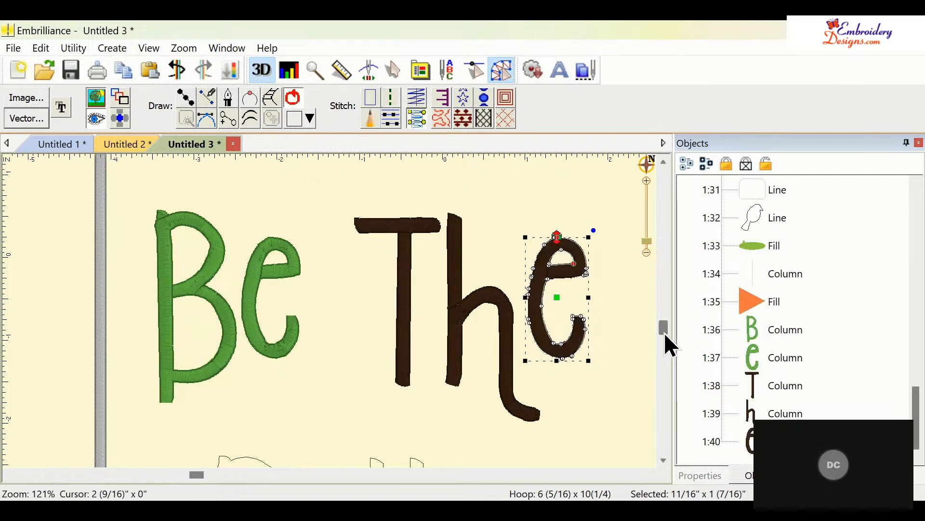
- Combine the letter B's outline pieces in 'Ball' into one object and convert it to a satin stitch
left_click_drag(664, 338, 658, 399)
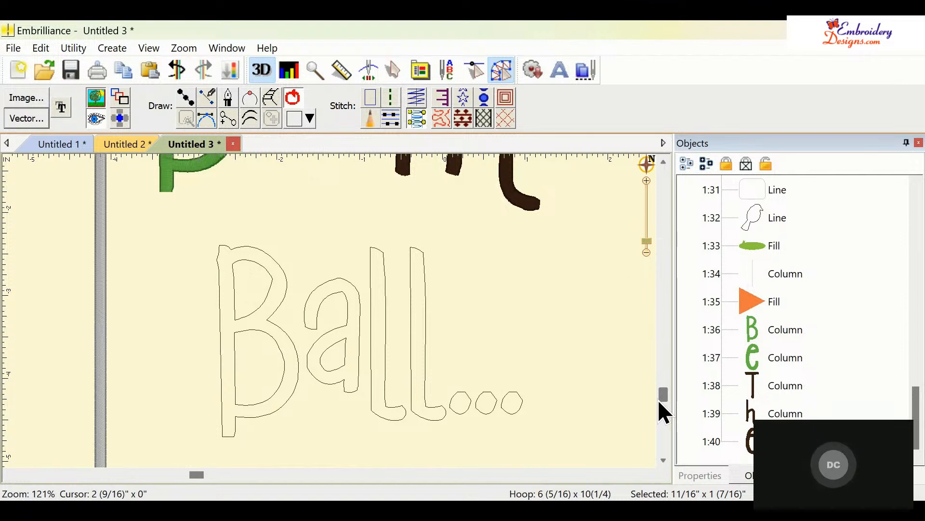
left_click(285, 296)
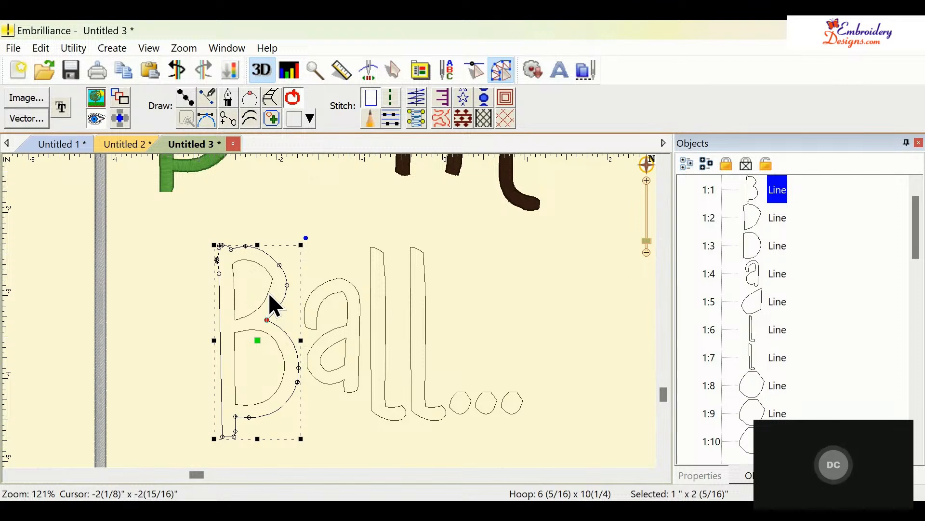
left_click(270, 295, "ctrl")
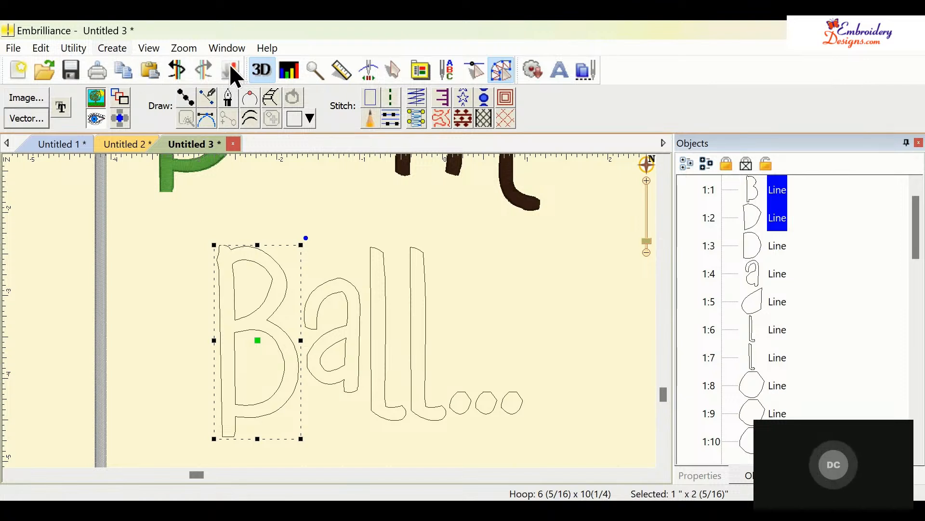
left_click(270, 138)
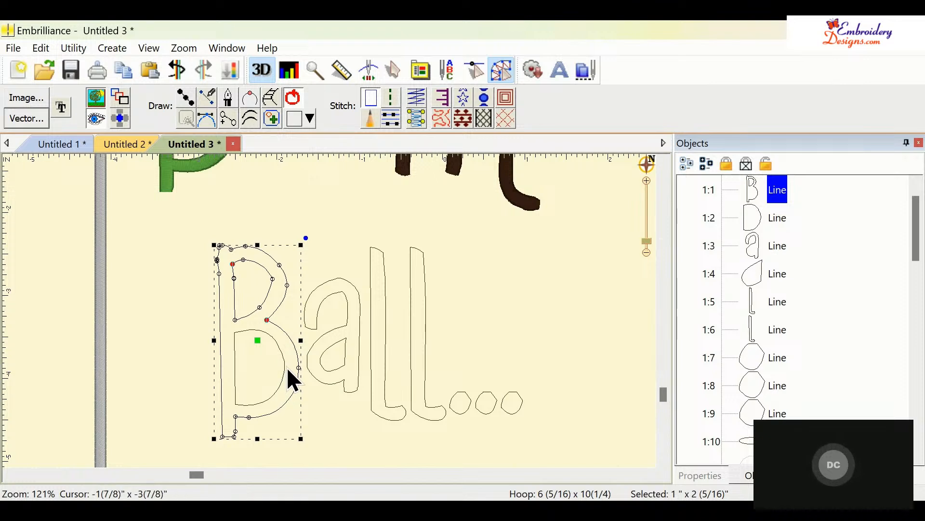
key("ctrl+z")
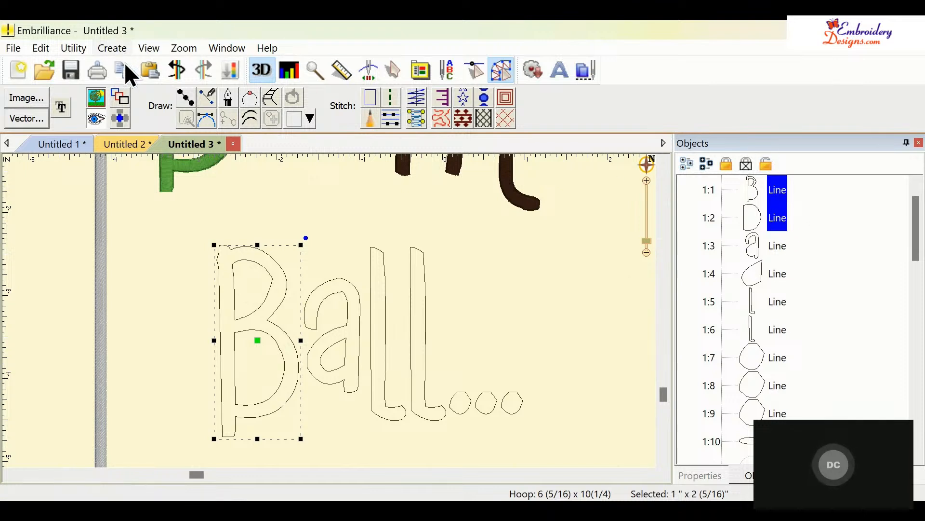
left_click(272, 141)
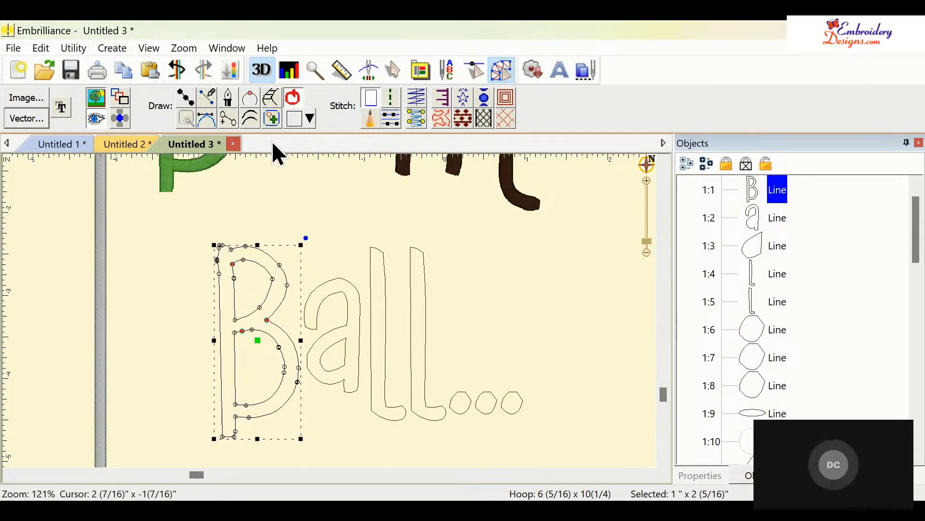
left_click(413, 120)
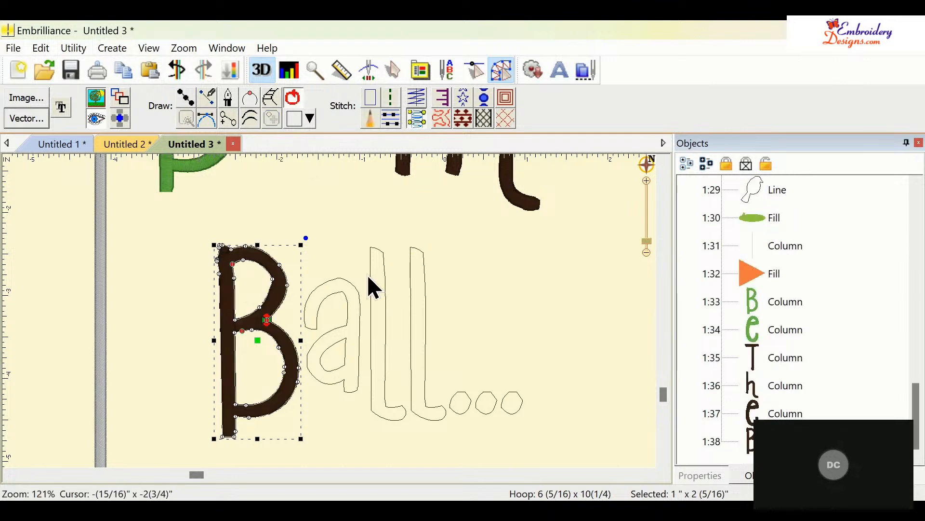
- Select the letter a outline and delete a node near the bottom of its stem
left_click(343, 280)
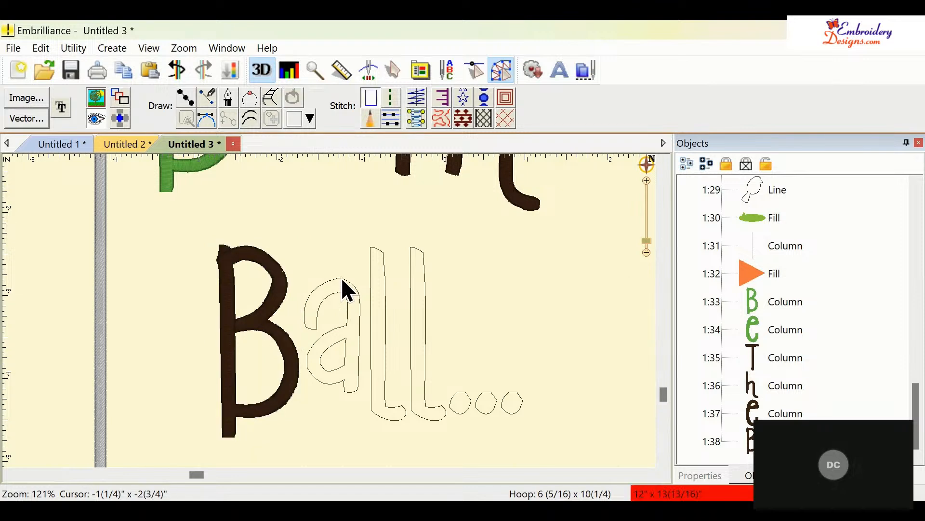
left_click(342, 279)
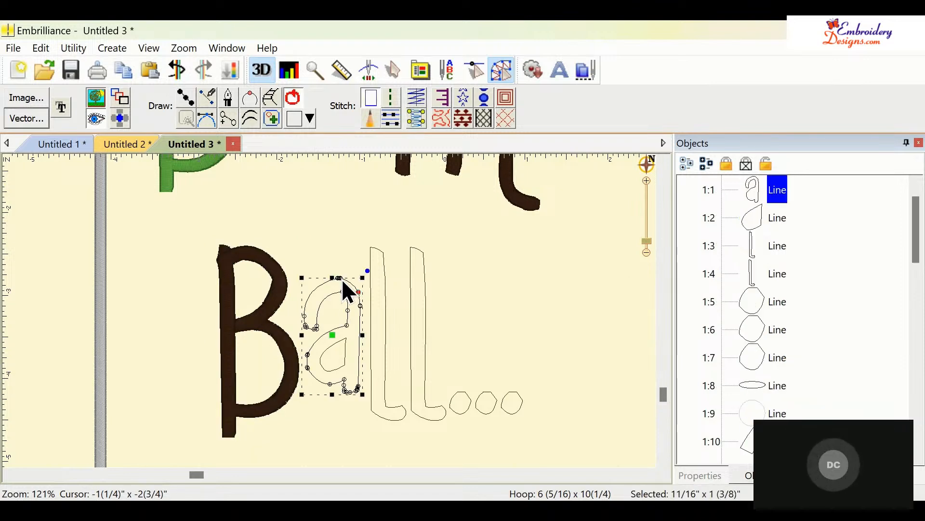
left_click(359, 391)
left_click(360, 392)
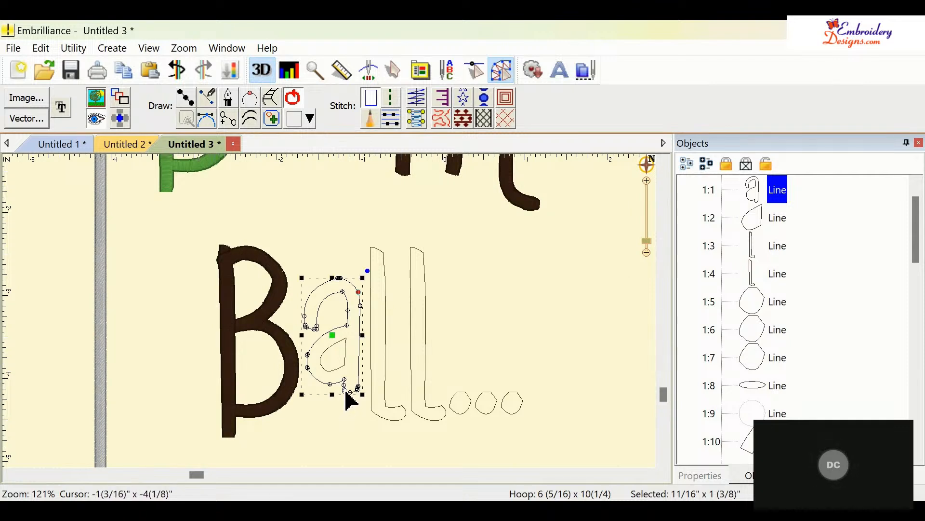
left_click(346, 390)
key("Delete")
left_click(346, 392)
left_click(347, 395)
left_click(357, 391)
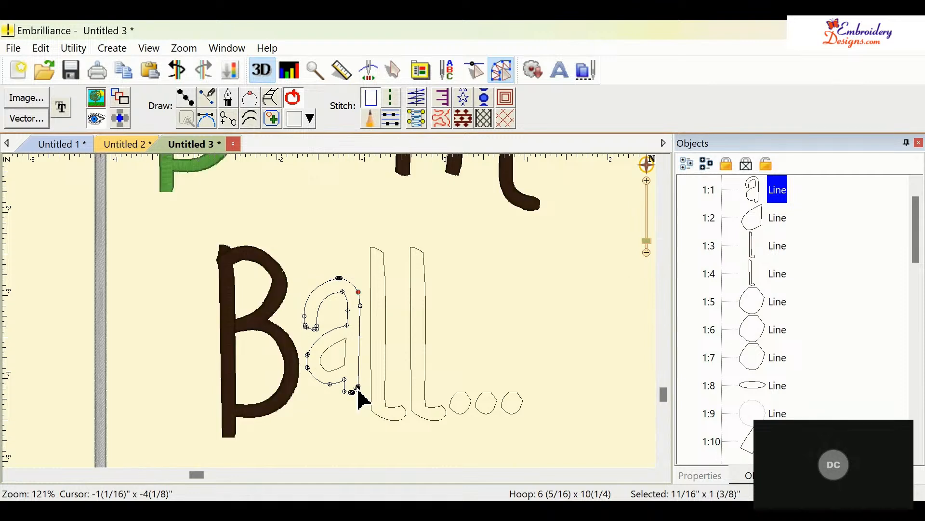
left_click(358, 392)
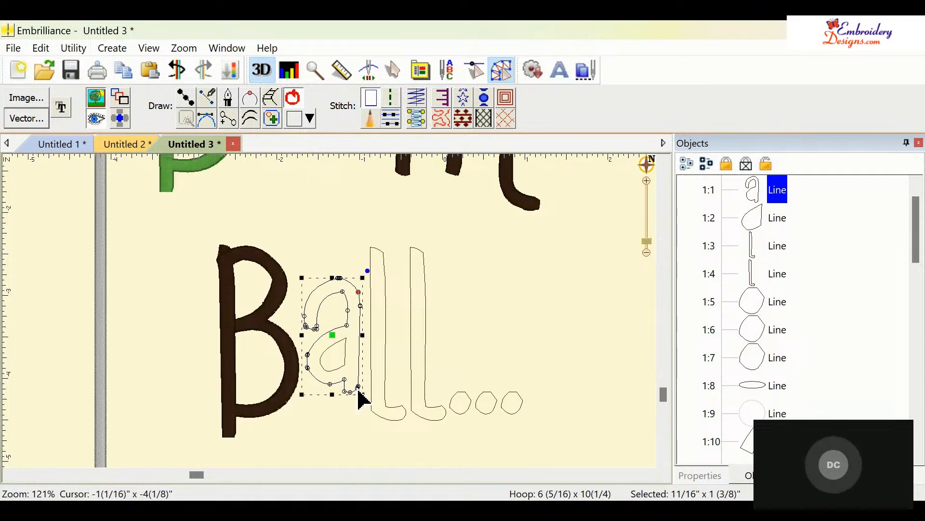
left_click(358, 393)
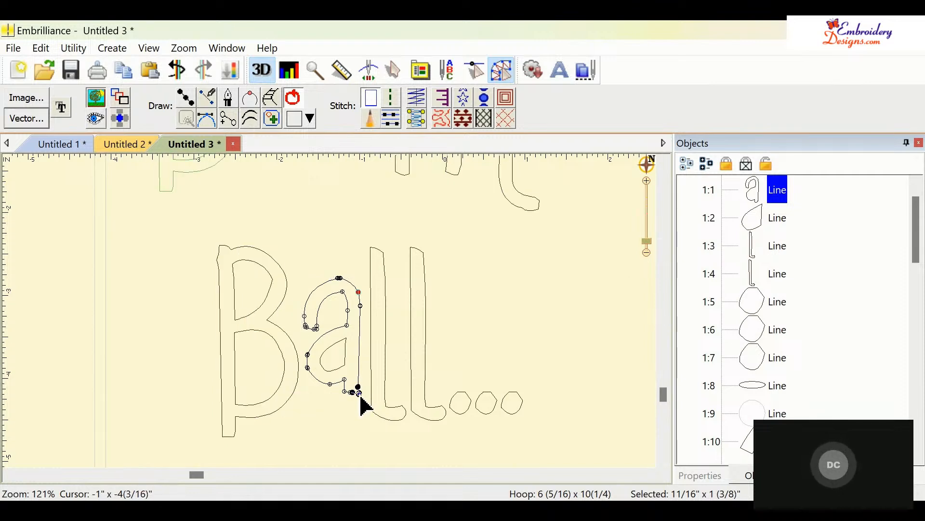
left_click(471, 327)
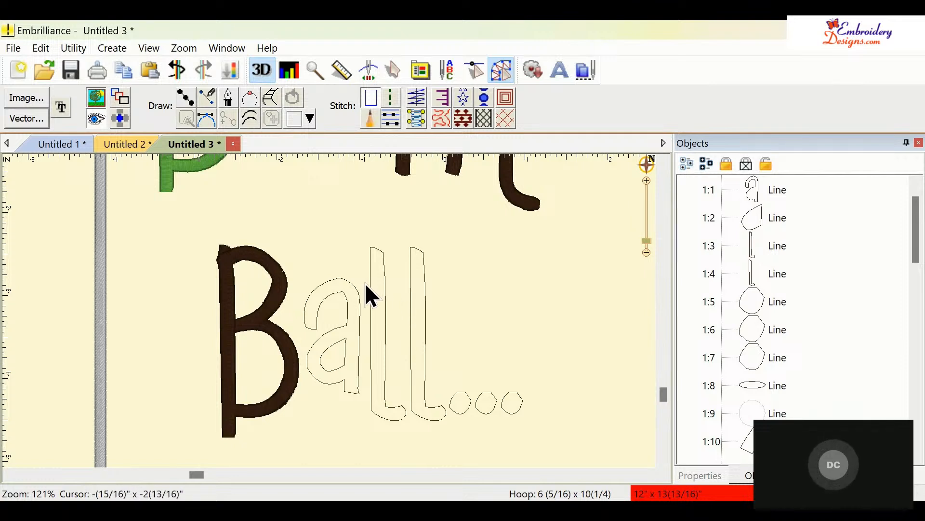
- Combine the letter a's outline pieces into one object and convert it to a satin stitch
left_click(346, 281)
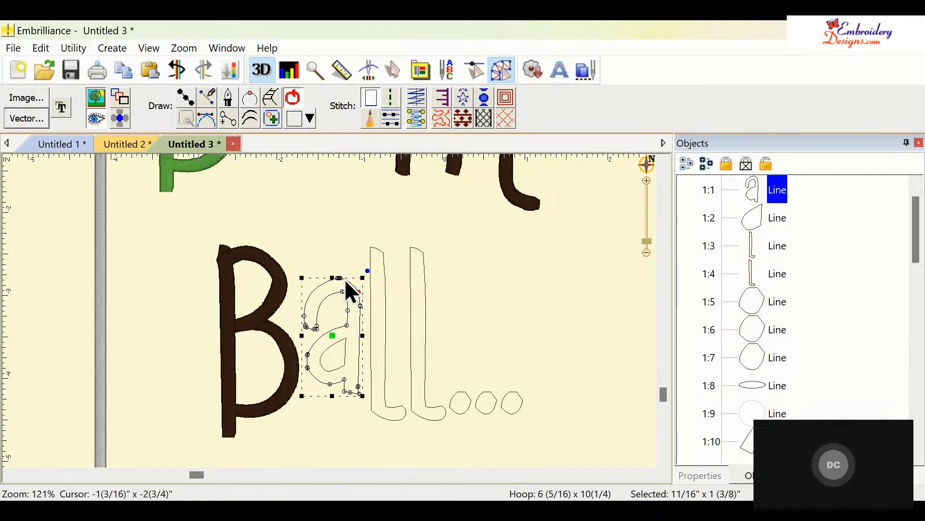
left_click(341, 342, "shift")
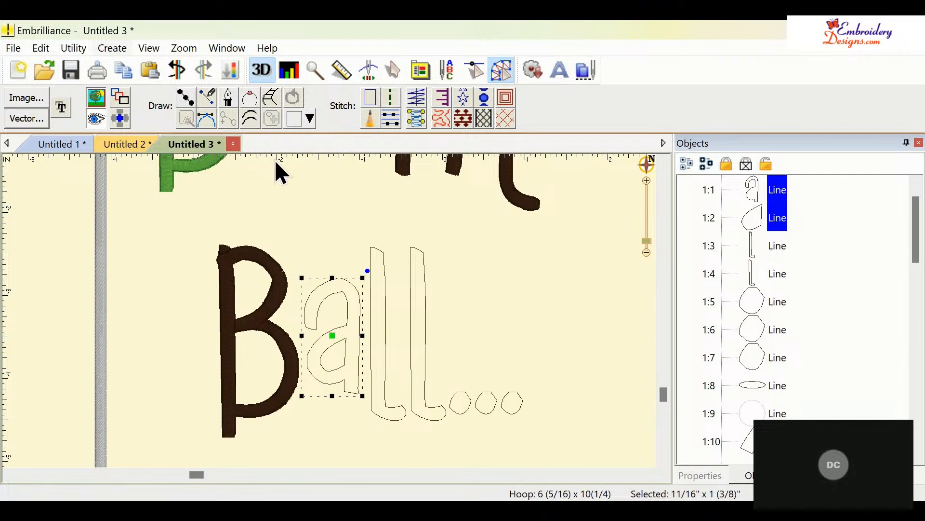
key("ctrl+k")
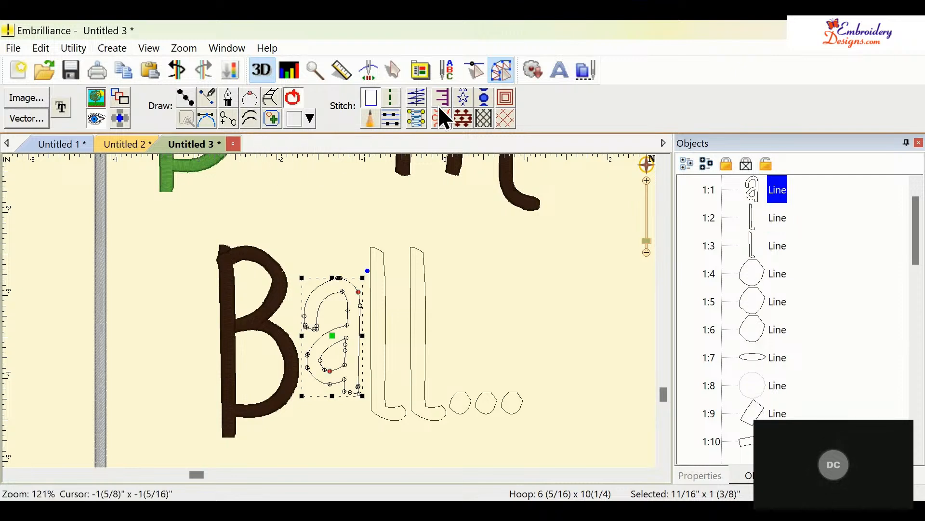
left_click(418, 119)
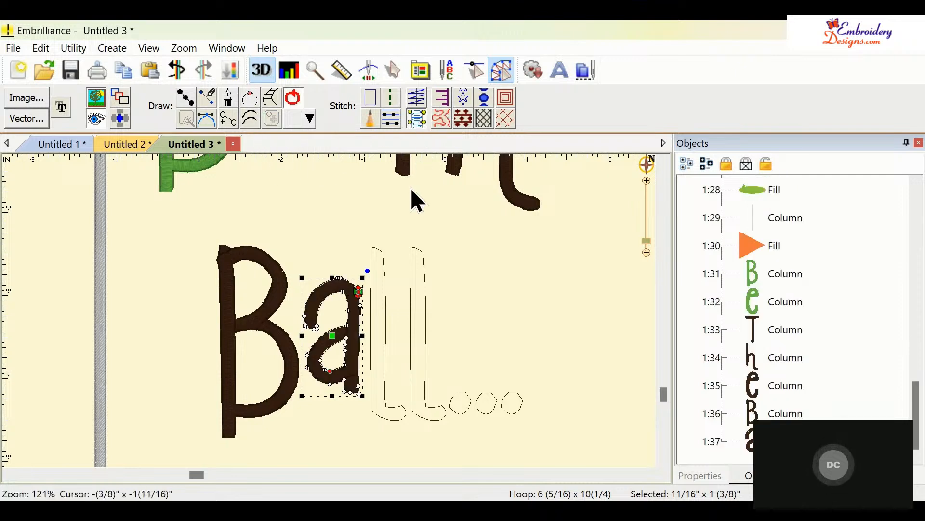
- Convert both letter l outlines to satin stitches
left_click(385, 298)
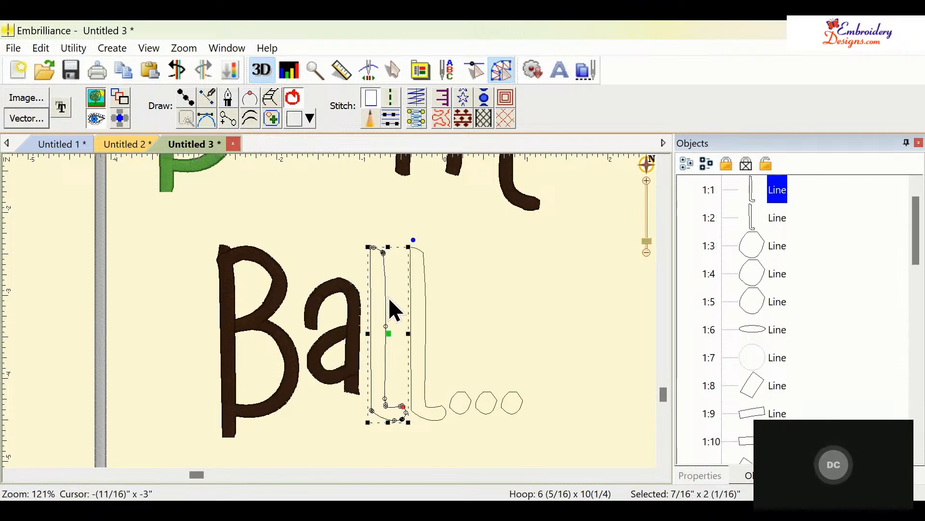
left_click(415, 124)
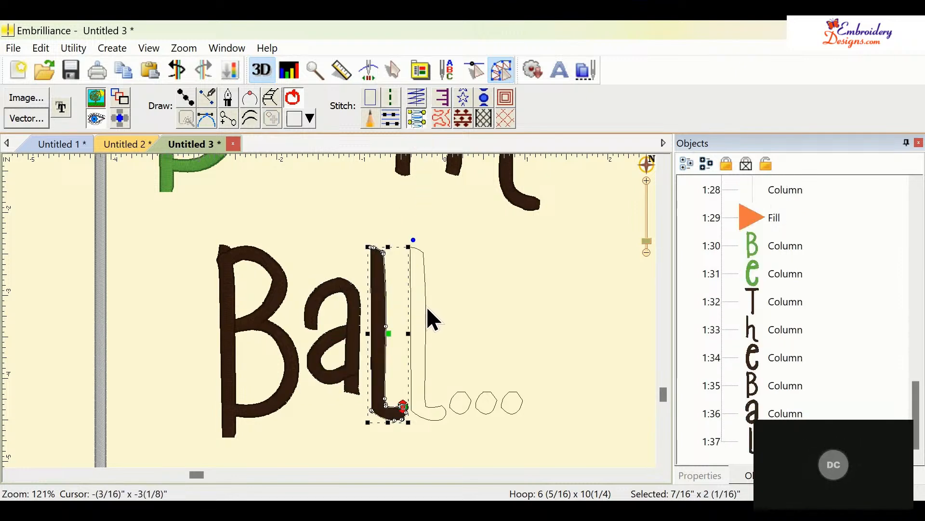
left_click(427, 306)
left_click(426, 291)
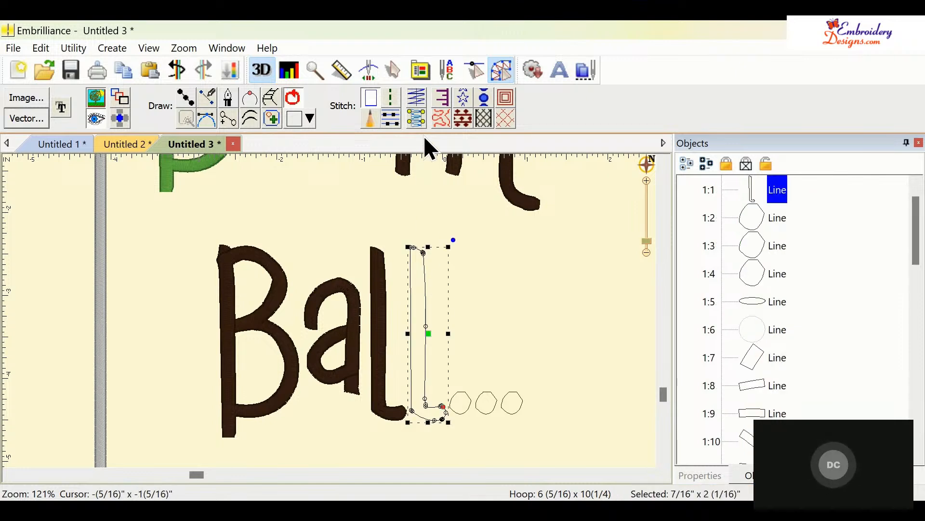
left_click(418, 118)
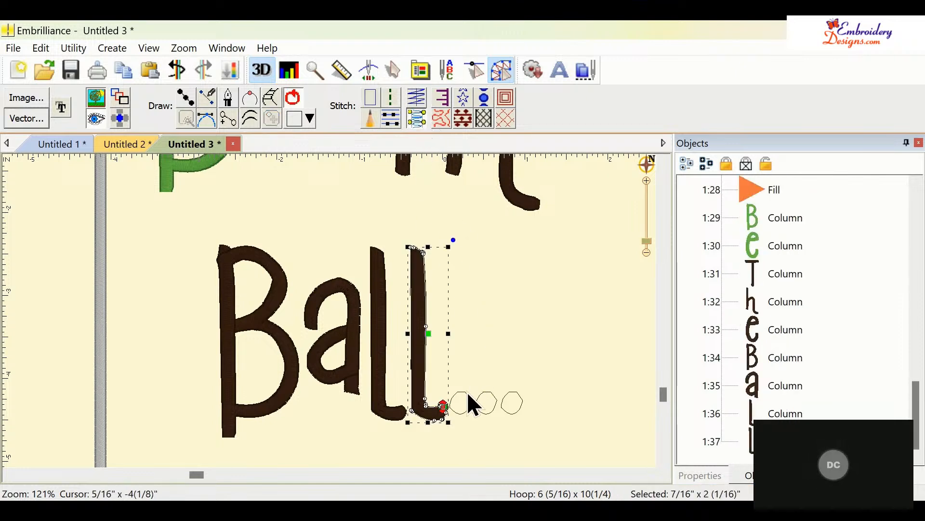
- Convert each of the three ellipsis dots after 'Ball' to a satin stitch
left_click(470, 407)
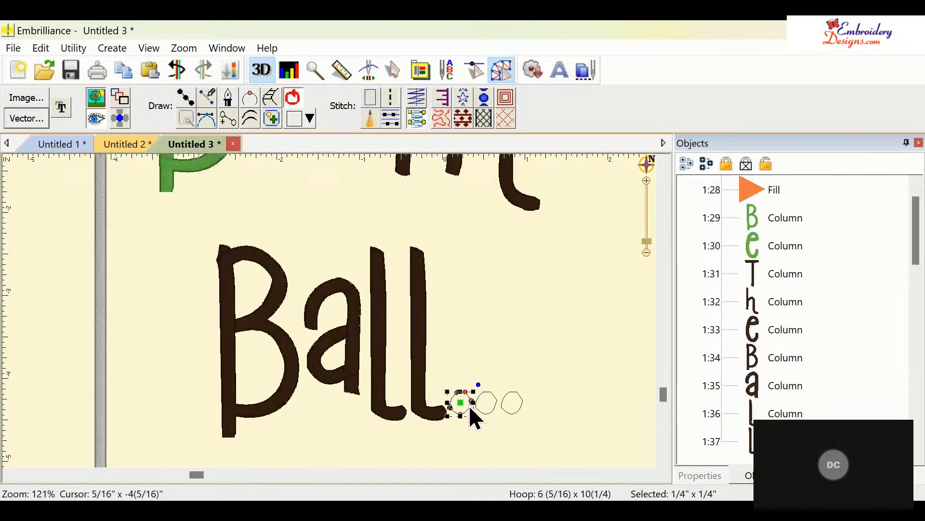
left_click(417, 120)
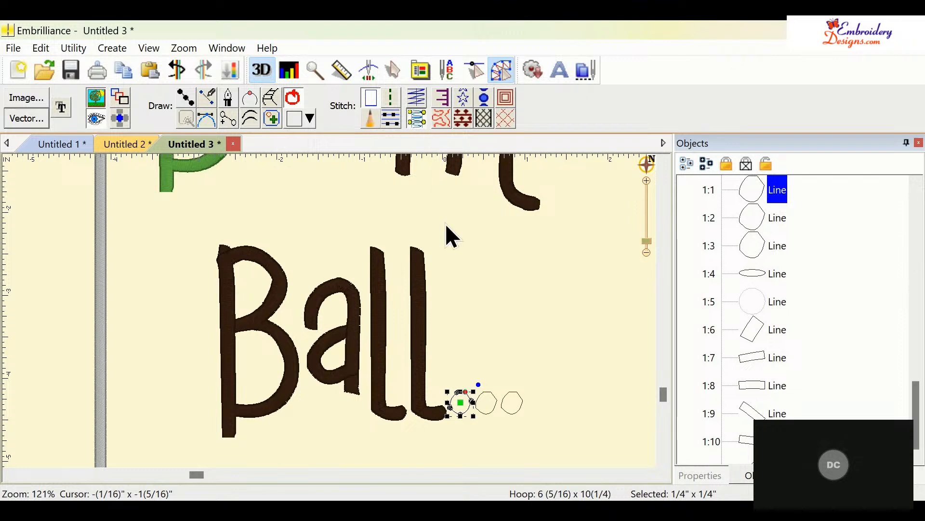
left_click(492, 410)
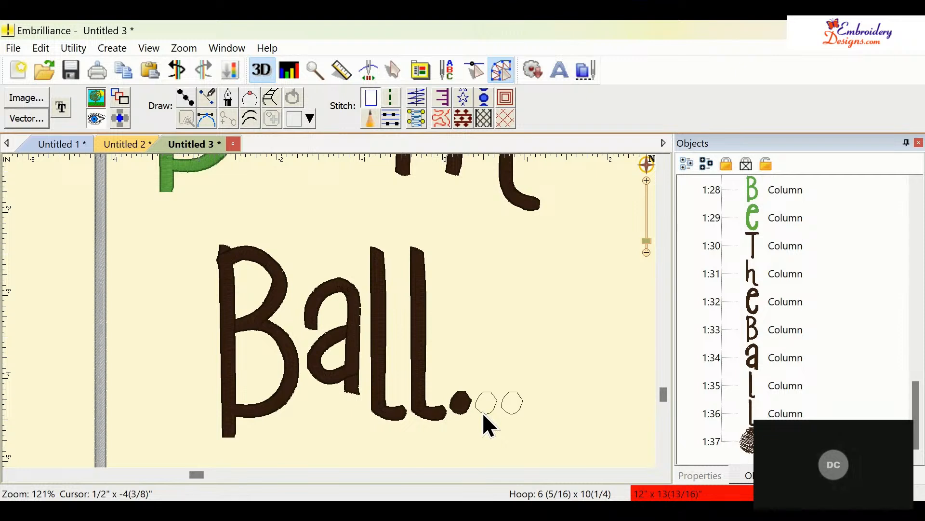
left_click(483, 414)
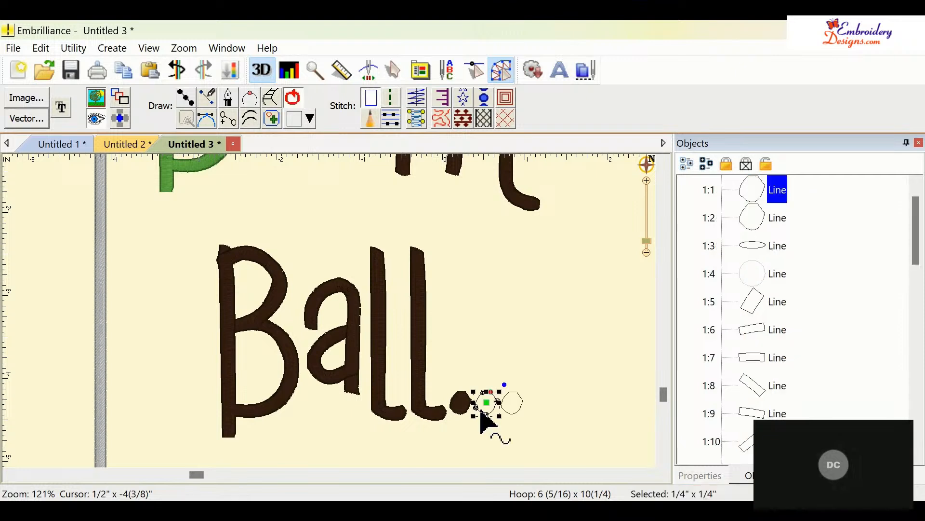
left_click(424, 119)
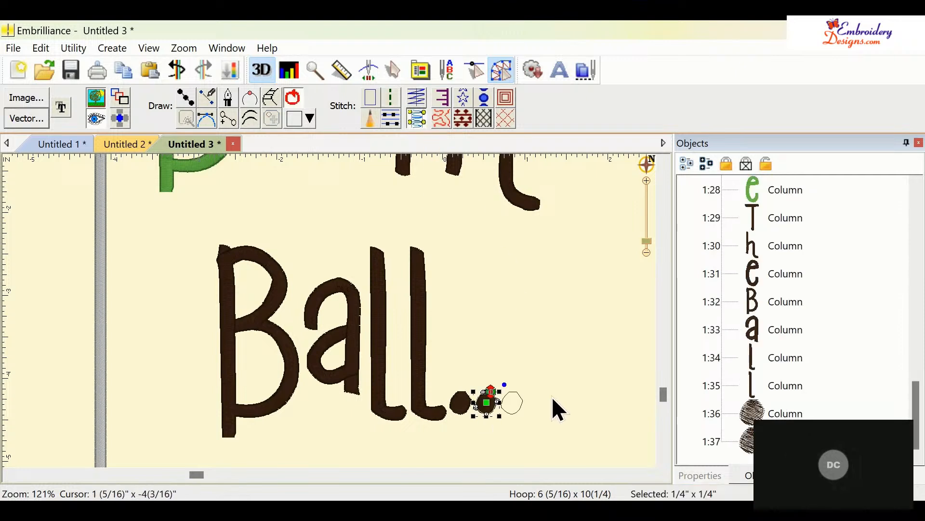
left_click(521, 407)
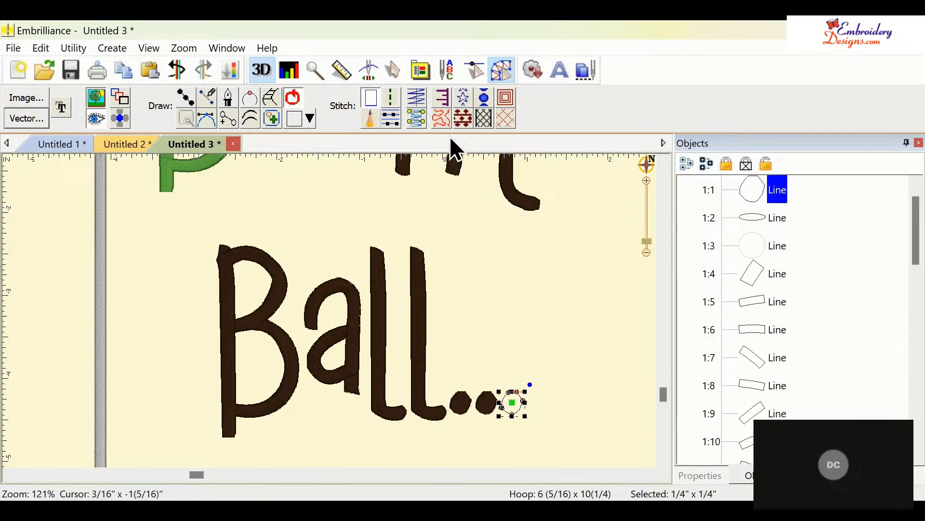
left_click(420, 114)
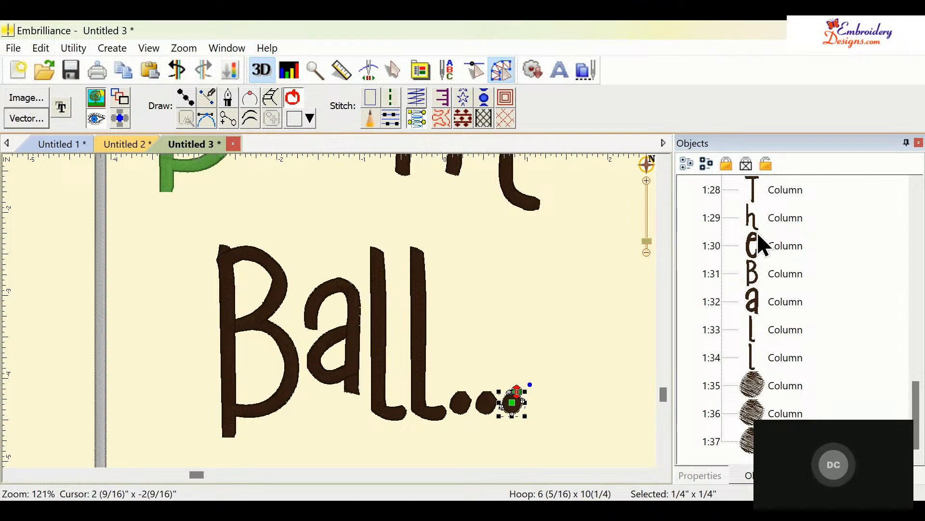
- Select all the 'The Ball...' letter objects and recolour them with the same green as the 'Be' lettering
left_click(767, 187)
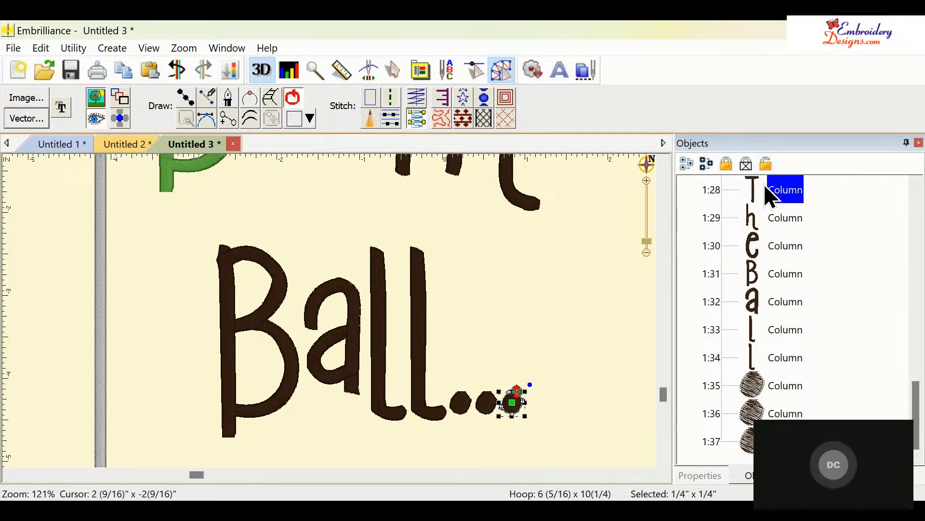
left_click(783, 413, "shift")
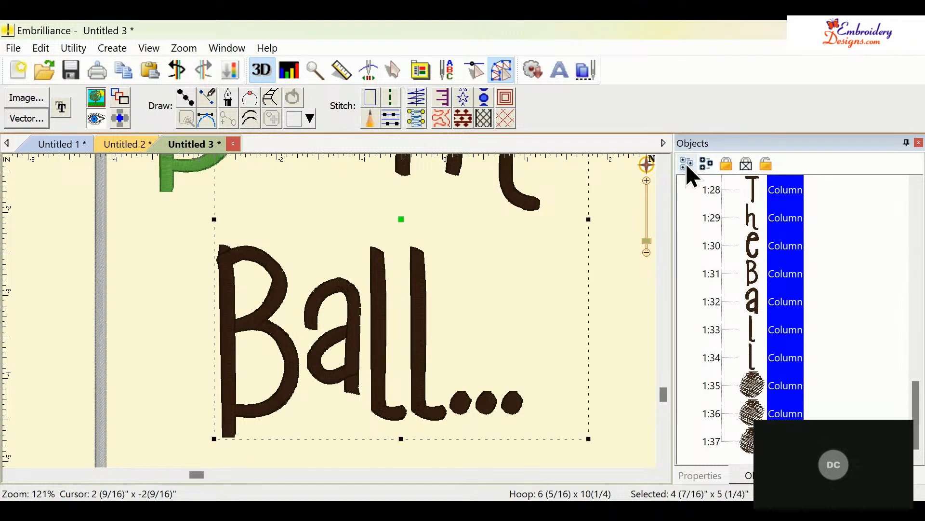
left_click(692, 470)
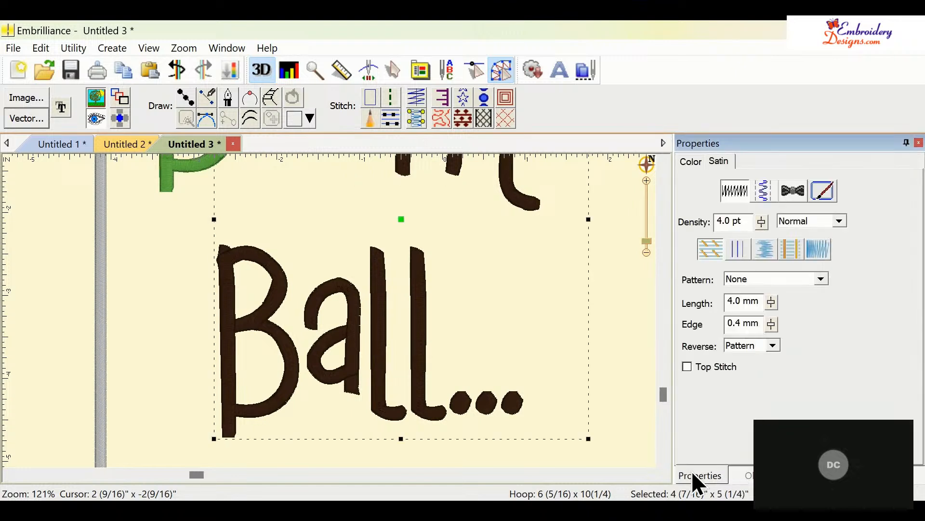
left_click(691, 162)
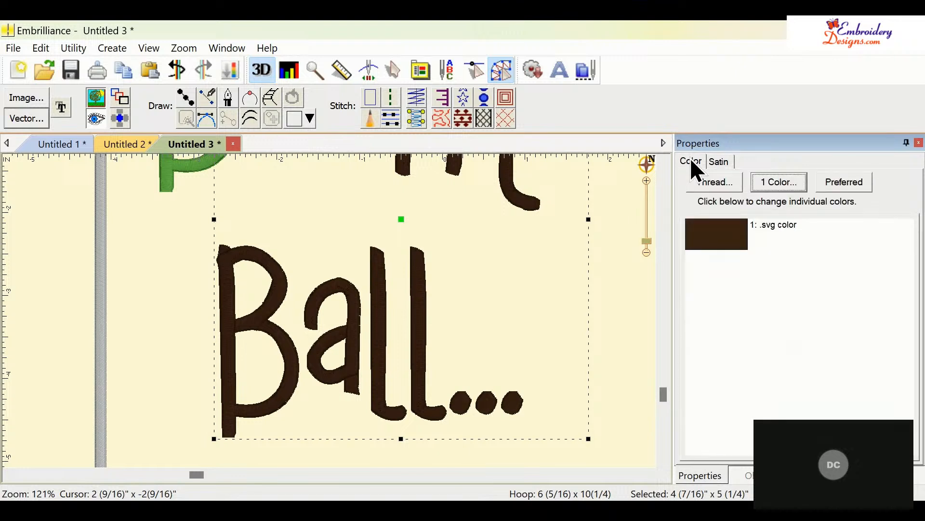
left_click(717, 243)
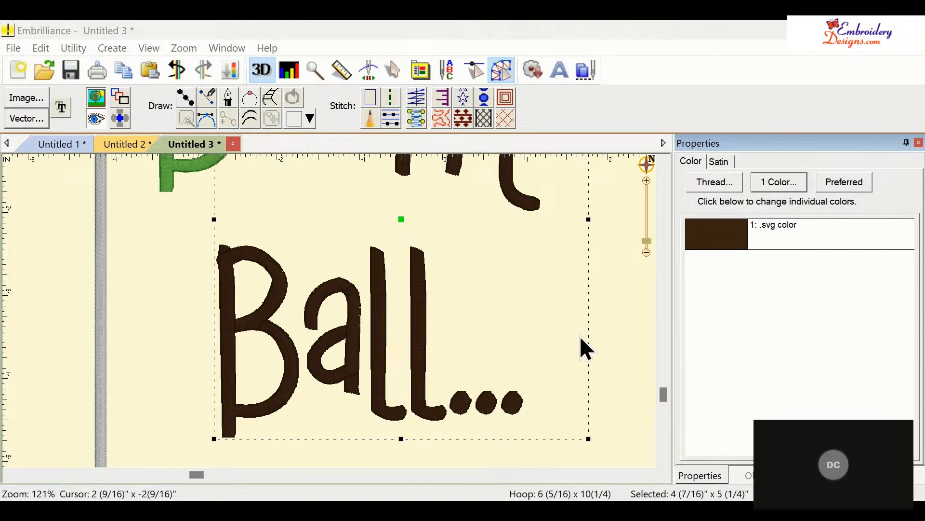
left_click(370, 287)
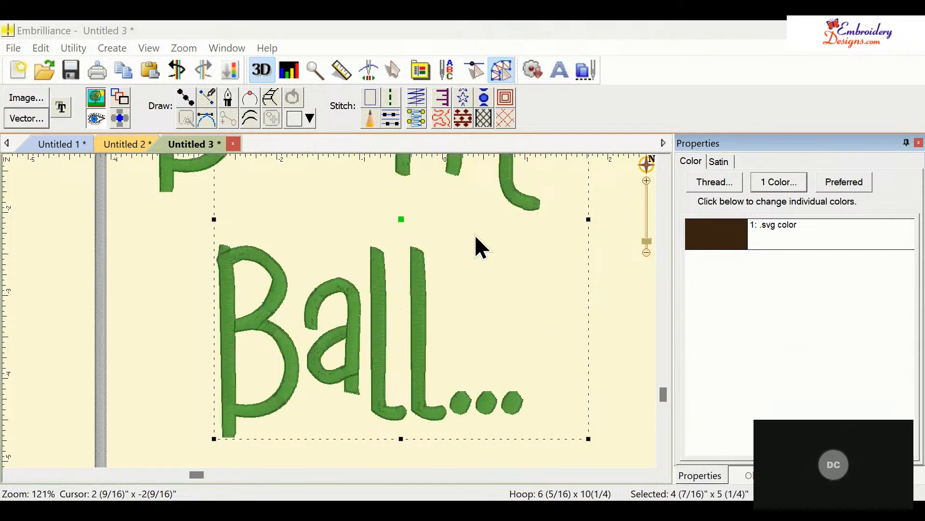
left_click(608, 291)
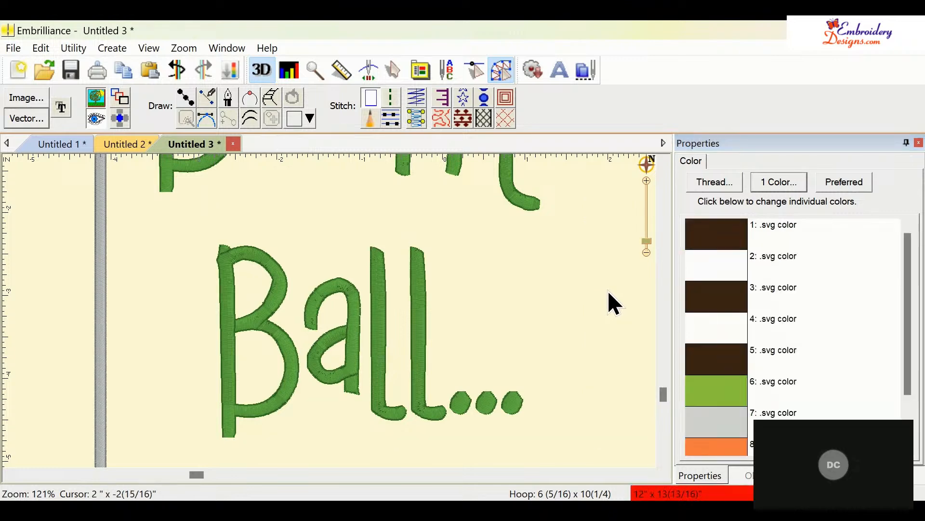
- Select the flagpole and convert it to a satin border stitch
left_click_drag(647, 241, 649, 250)
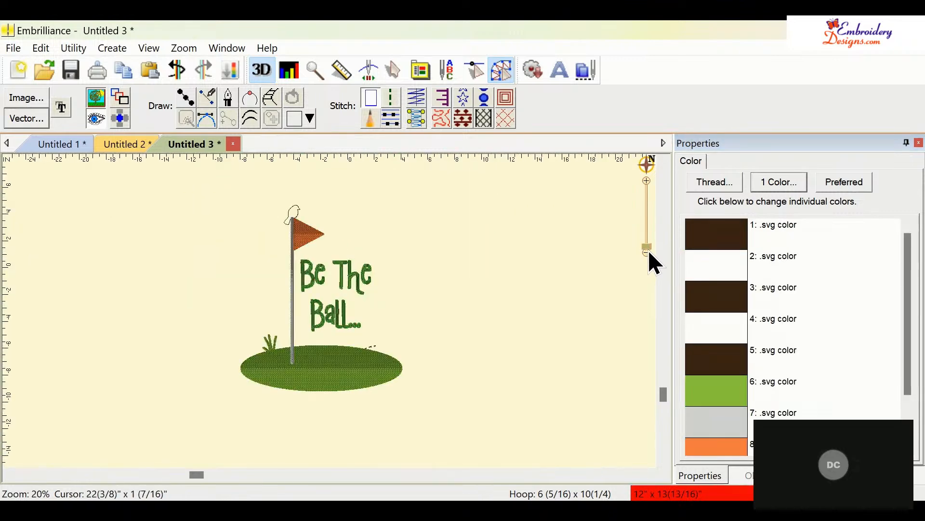
left_click(293, 286)
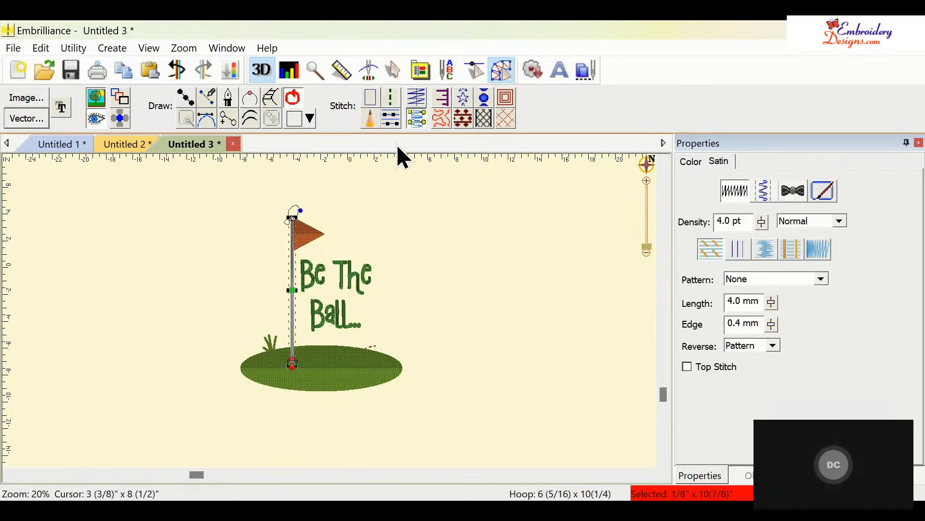
left_click(415, 108)
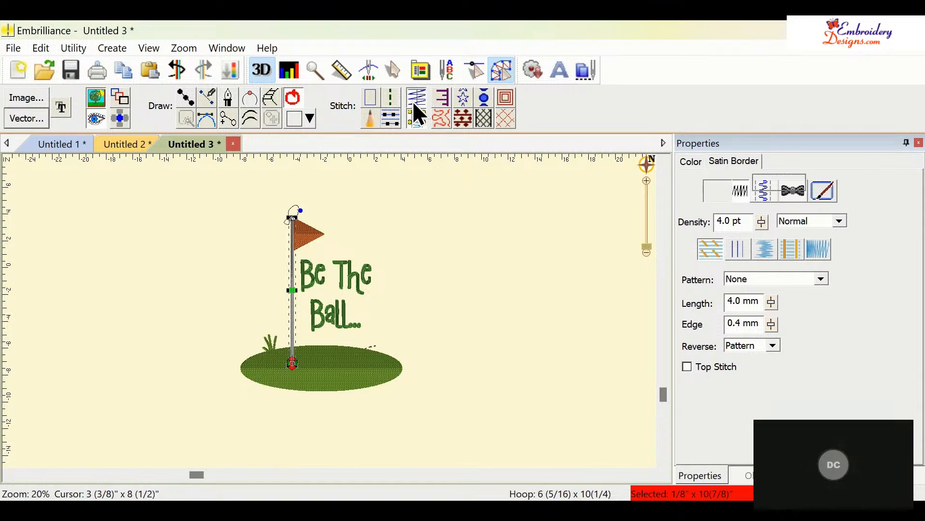
- Change the bird's thread colour to Brother Embroidery 019 Sky Blue
left_click(294, 210)
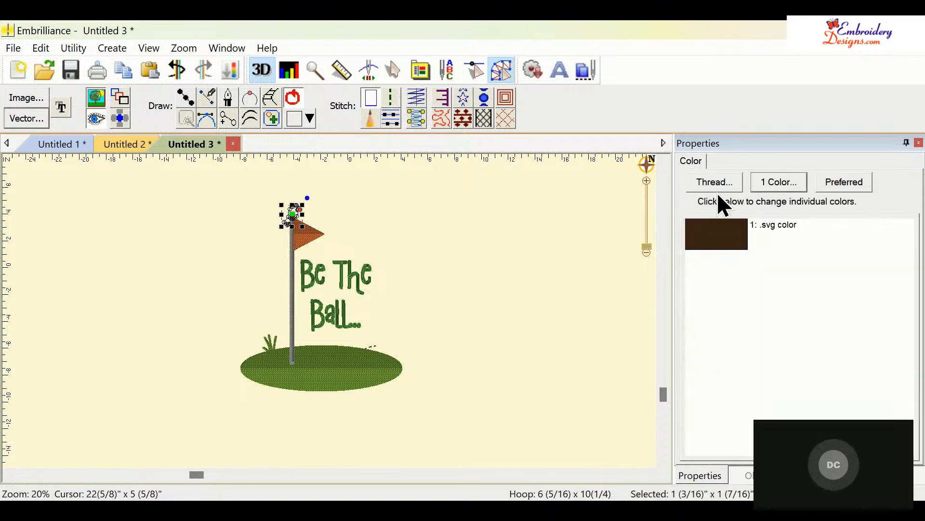
left_click(730, 240)
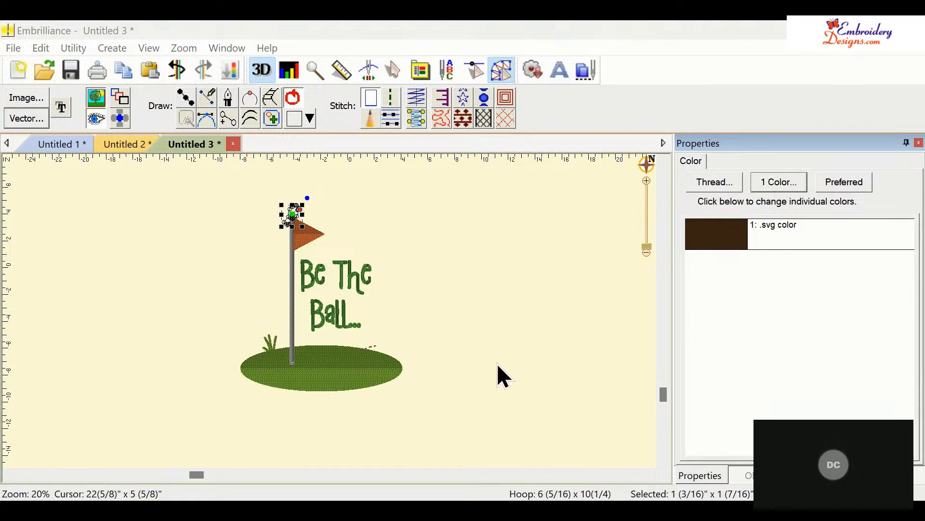
left_click(567, 171)
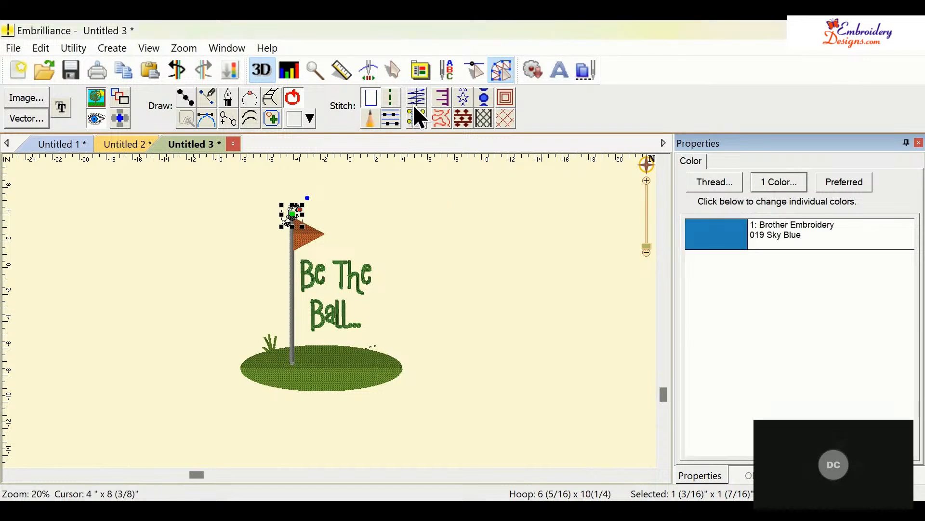
left_click(401, 219)
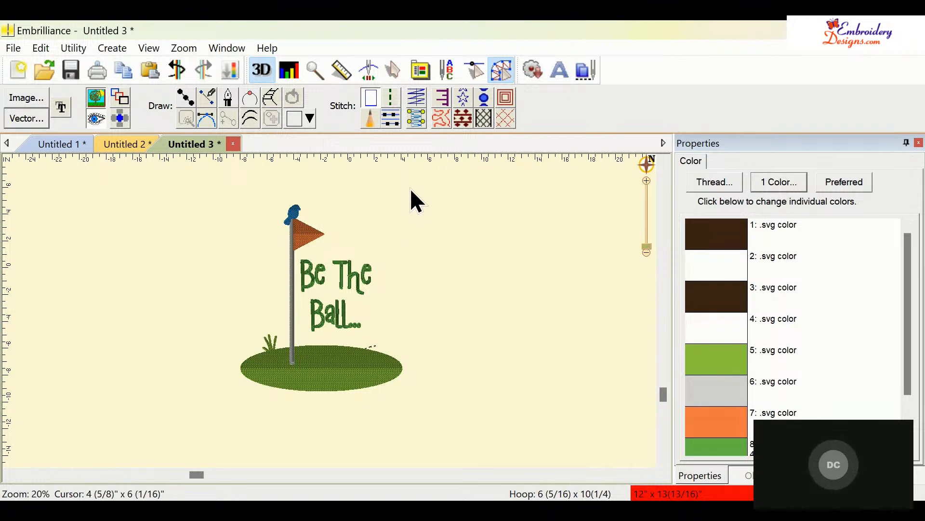
- Switch to artwork outline view and set up a line drawing with Sashiko run stitch at 5.0 mm length
left_click(334, 373)
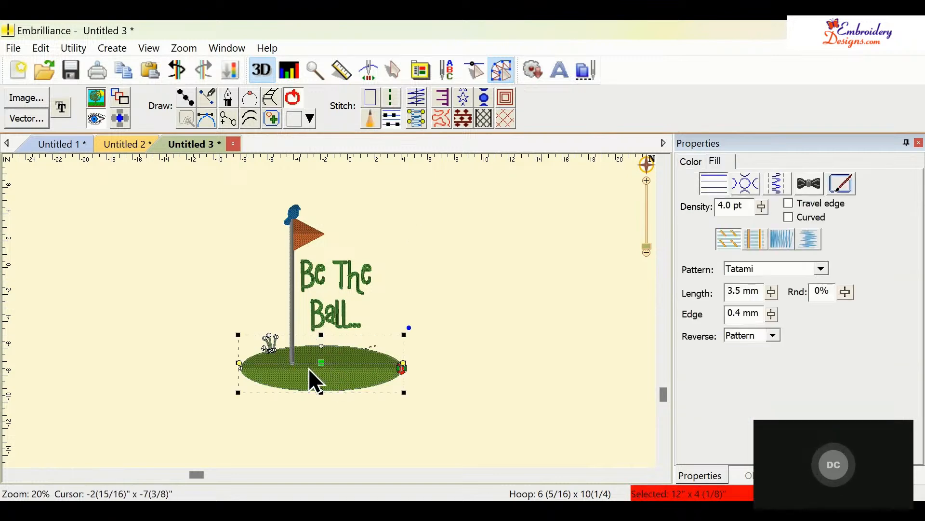
left_click(98, 123)
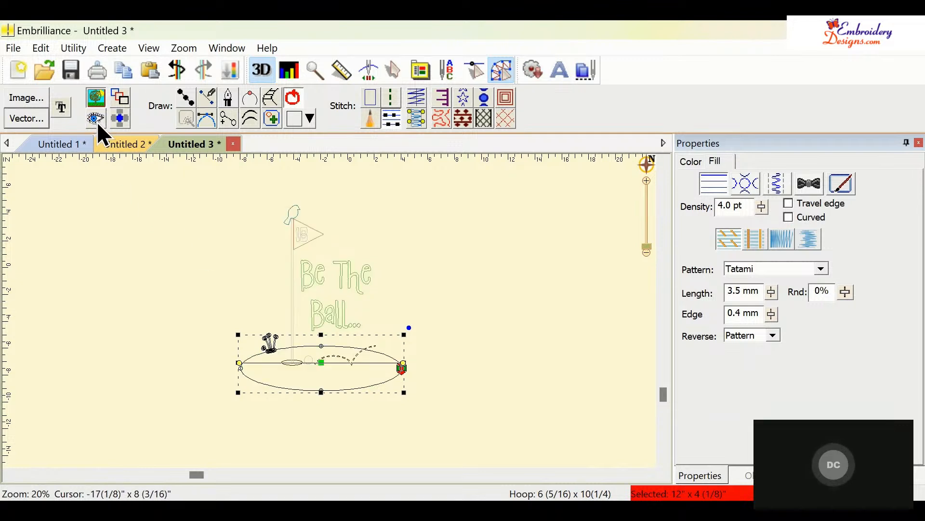
left_click(546, 266)
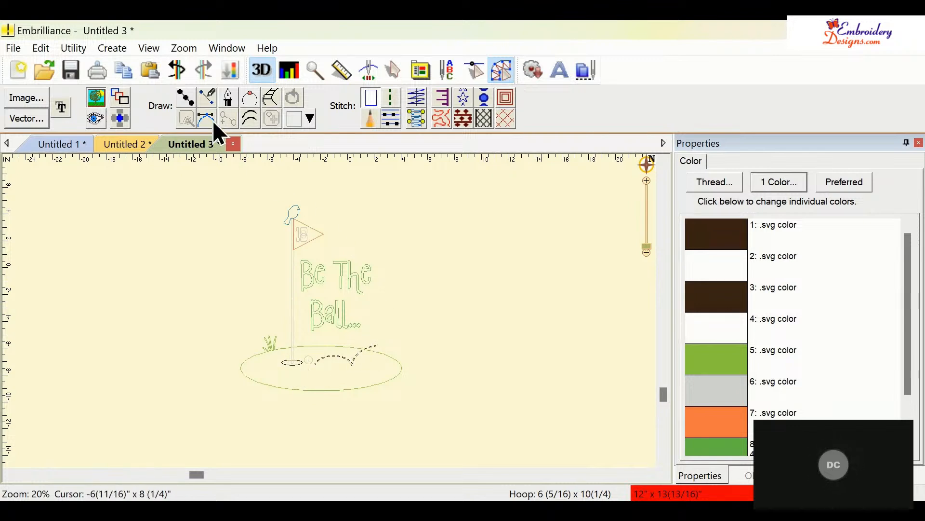
left_click(183, 98)
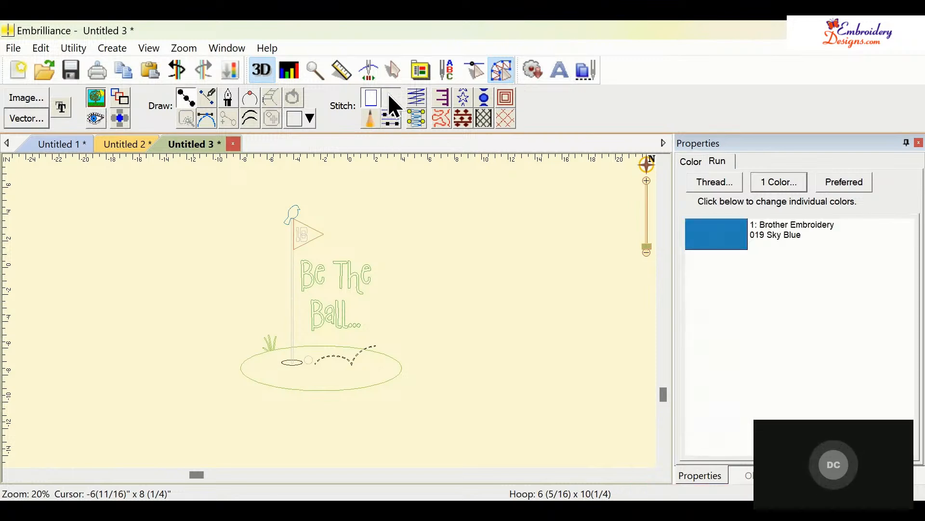
left_click(389, 94)
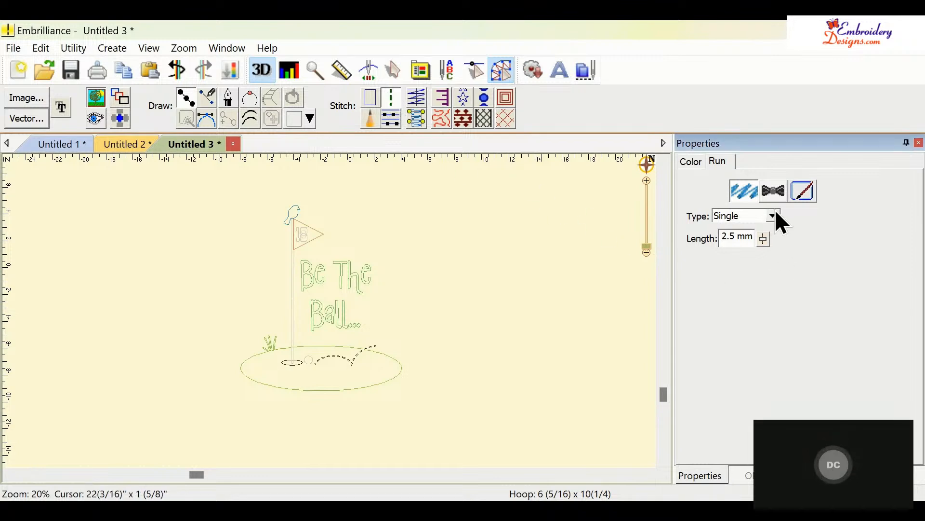
left_click(751, 297)
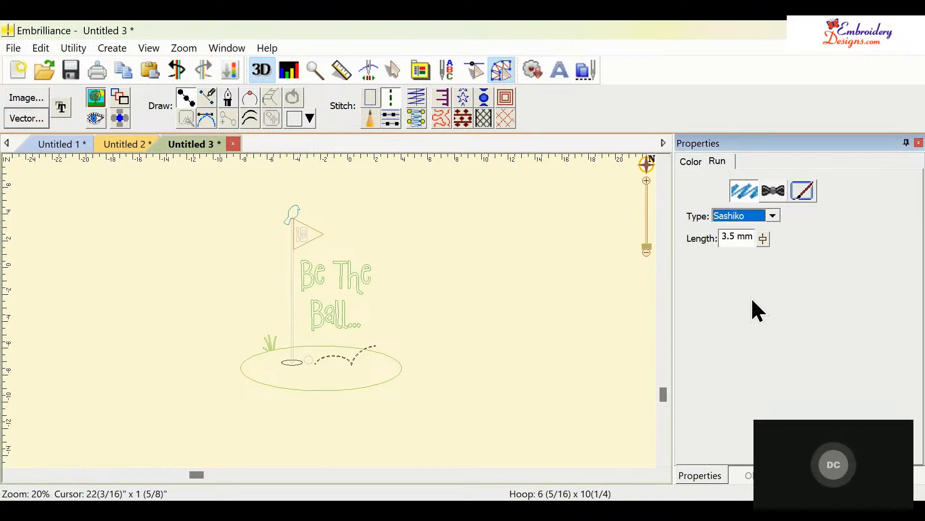
left_click(761, 236)
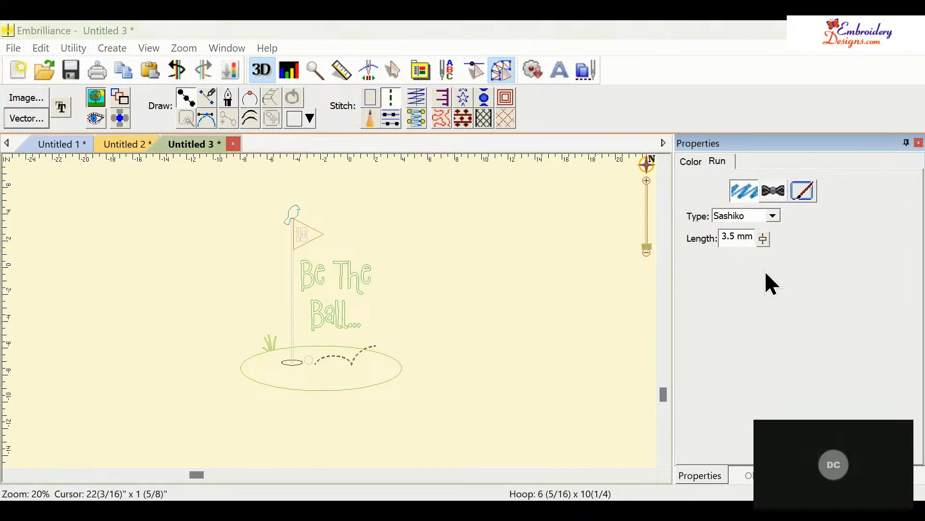
left_click(771, 241)
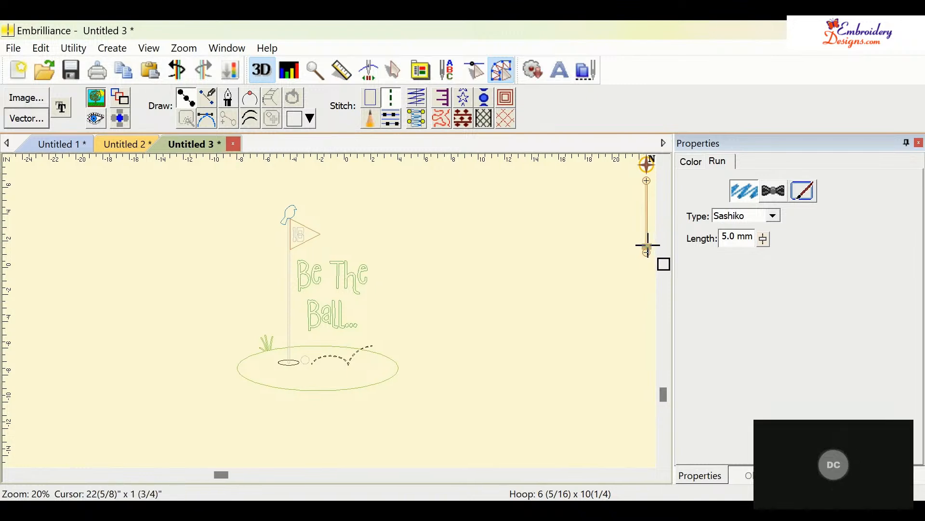
- Trace a run-stitch line along the dashed ball path from its upper right end down to near the hole
left_click_drag(647, 246, 647, 236)
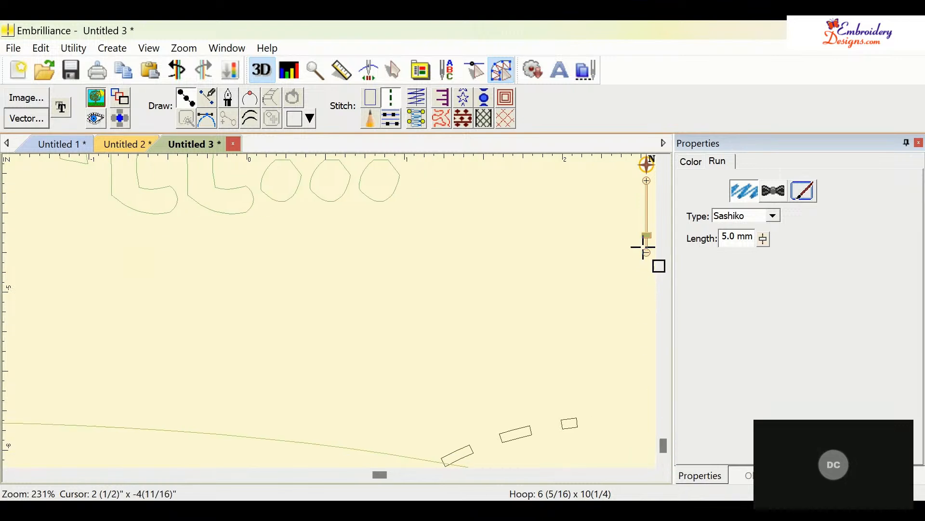
left_click_drag(649, 235, 648, 242)
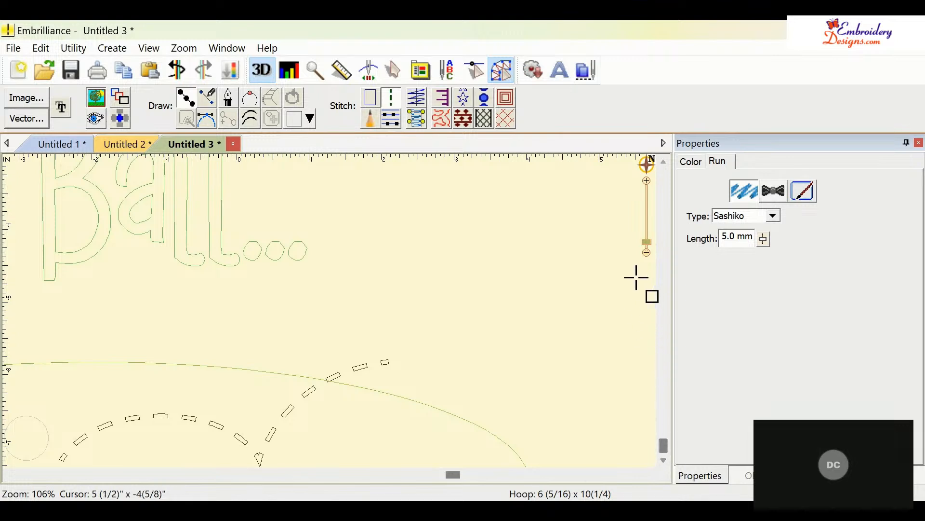
left_click_drag(647, 244, 646, 245)
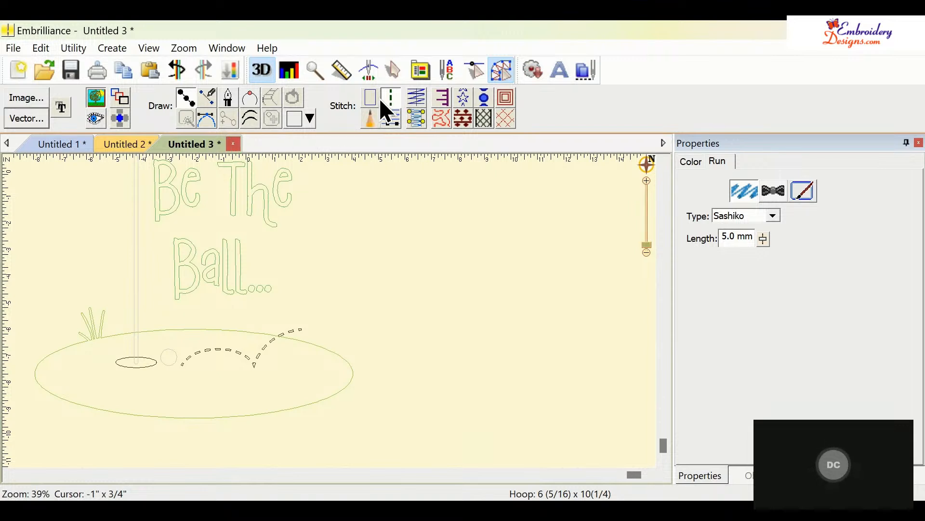
left_click(303, 329)
left_click(273, 342)
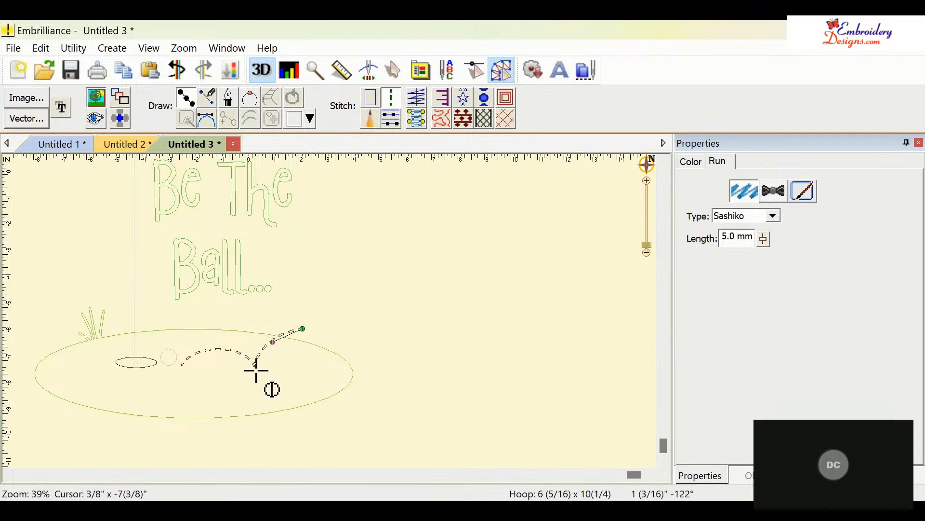
left_click(256, 367)
left_click(223, 347)
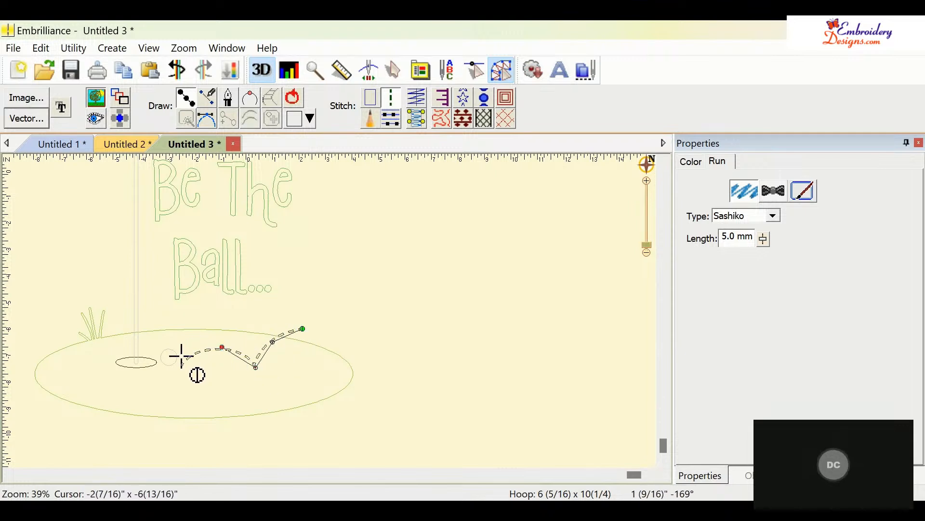
double_click(182, 366)
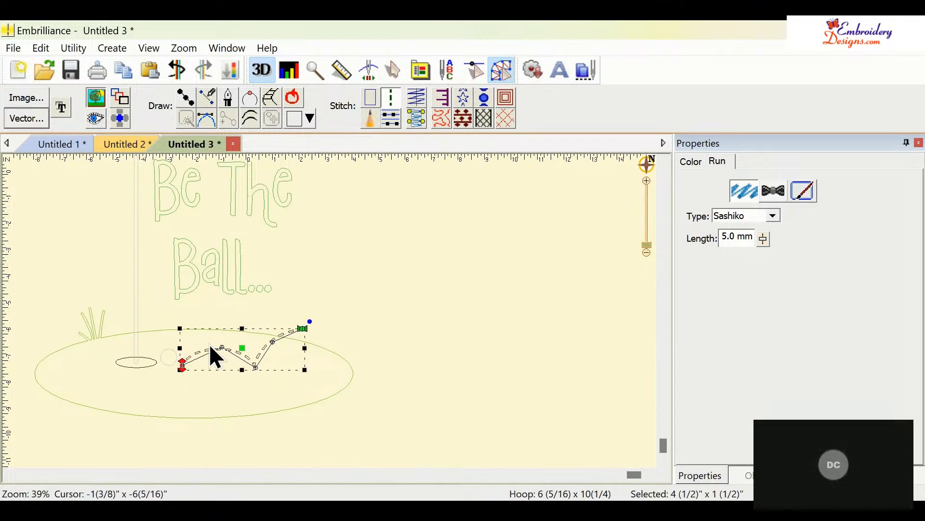
- Reshape the ball-path line by converting and moving its nodes so it follows the arcs
double_click(222, 350)
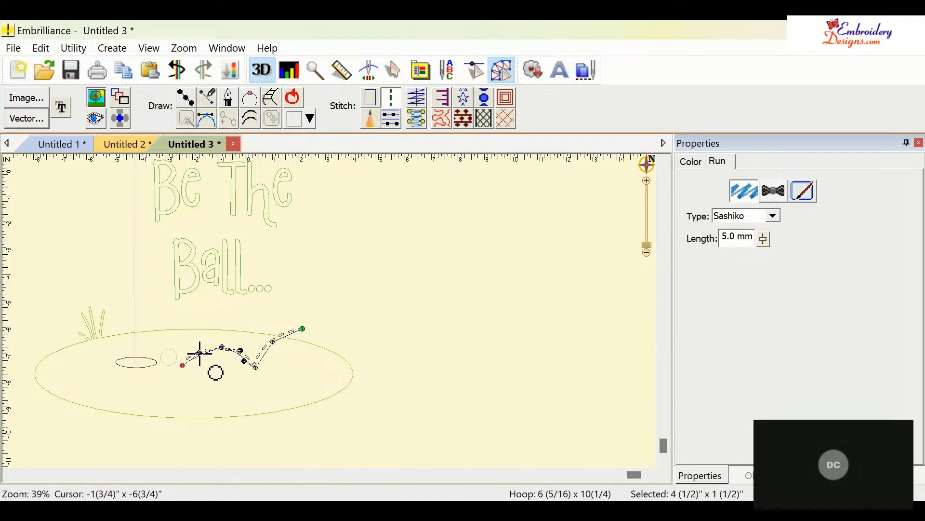
left_click_drag(199, 352, 199, 346)
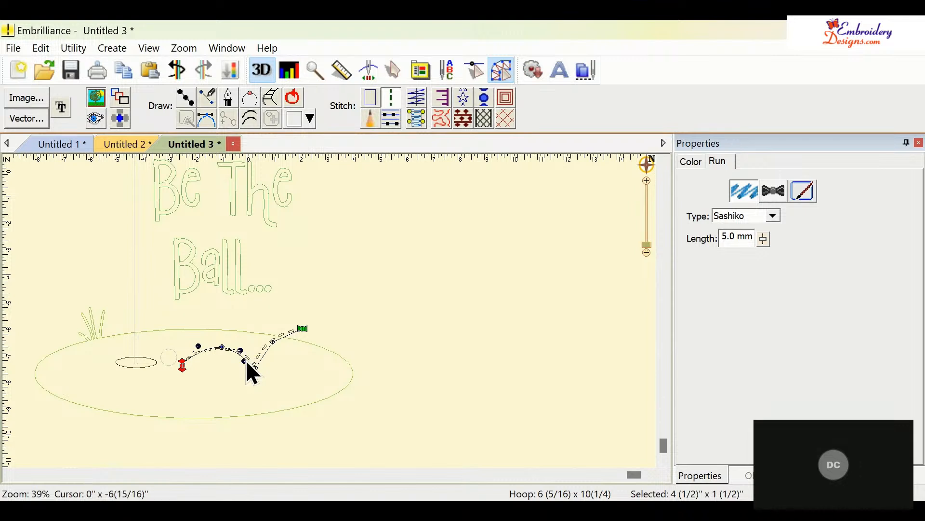
left_click(273, 343)
left_click_drag(267, 352, 263, 344)
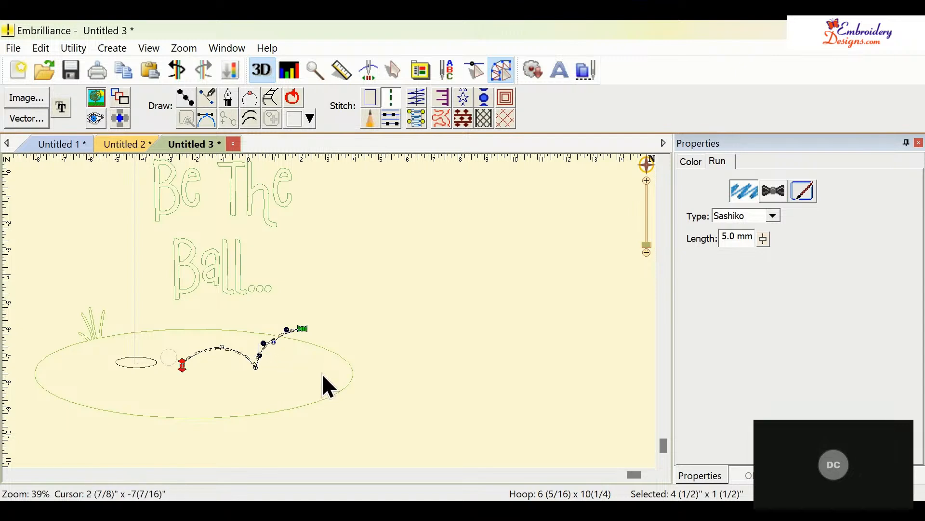
left_click(331, 364)
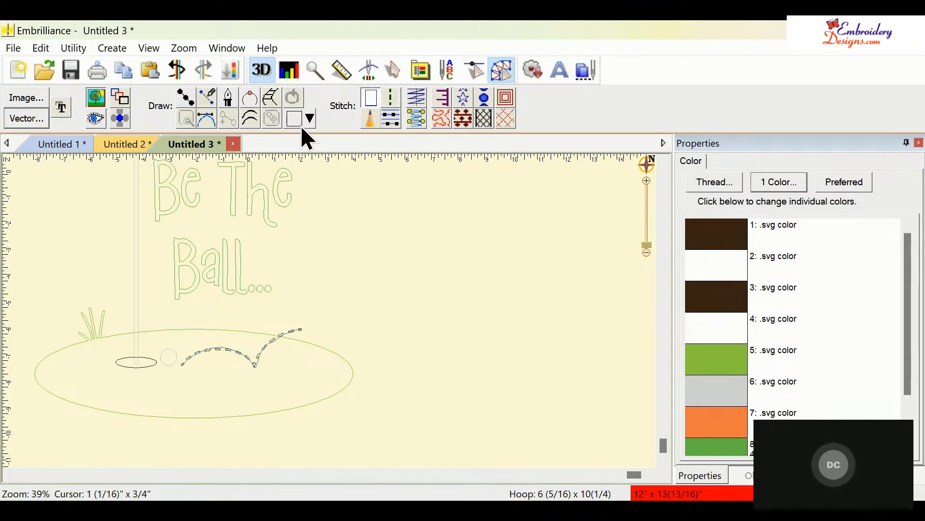
- Draw a circle about 5/8" wide over the ball beside the hole and convert it to a satin stitch
left_click(347, 127)
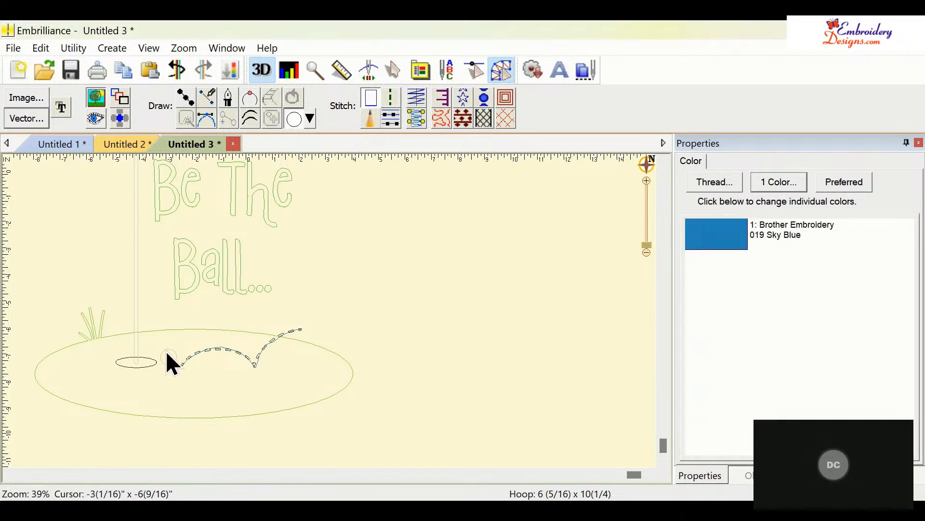
mouse_move(166, 350)
left_mouse_down()
mouse_move(182, 369)
mouse_move(166, 369)
left_mouse_up()
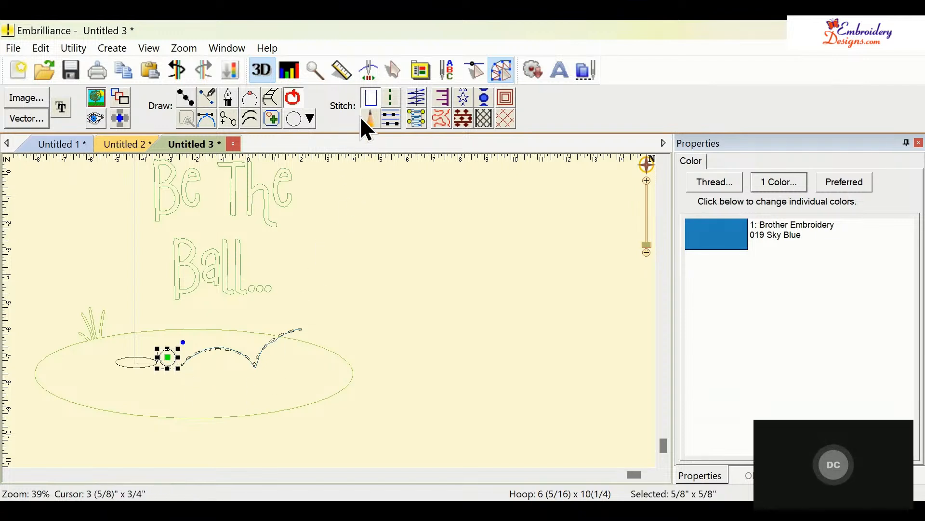
left_click(413, 124)
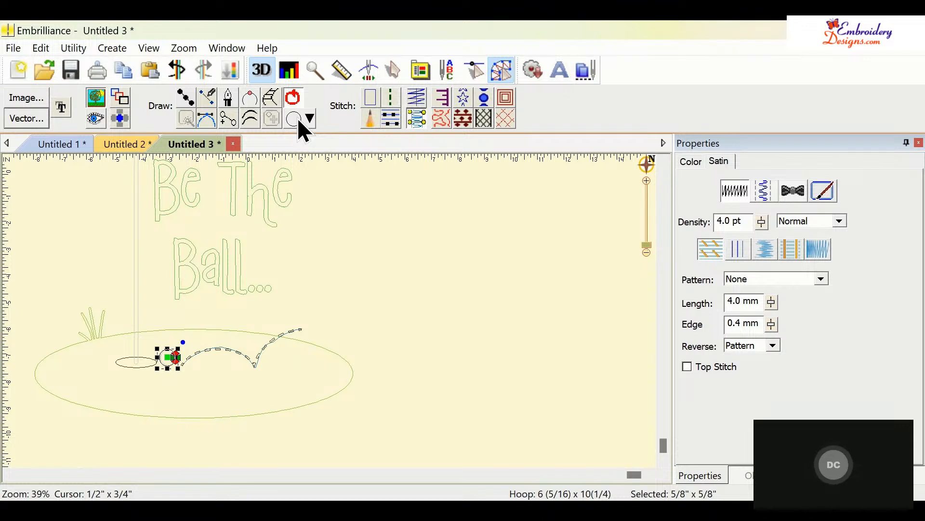
- Draw an ellipse over the golf hole beside the ball and convert it to a fill stitch
left_click(311, 115)
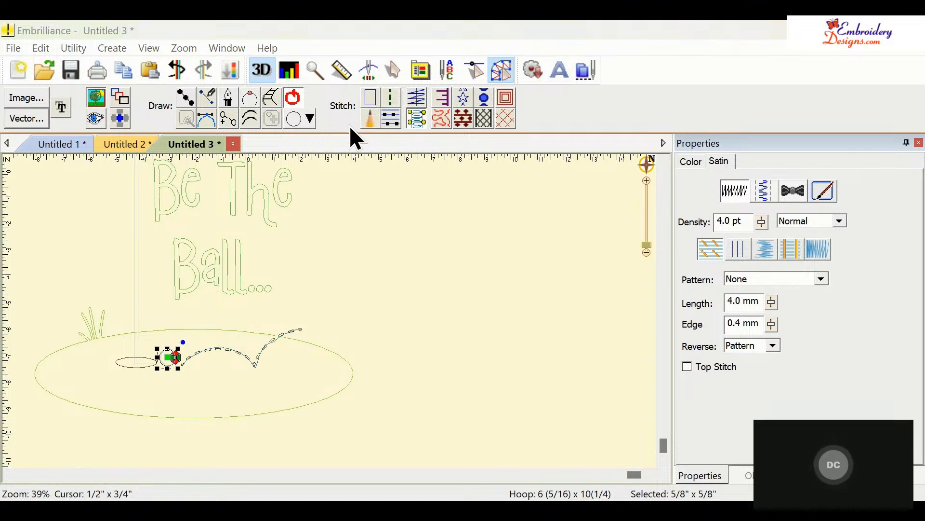
left_click(336, 131)
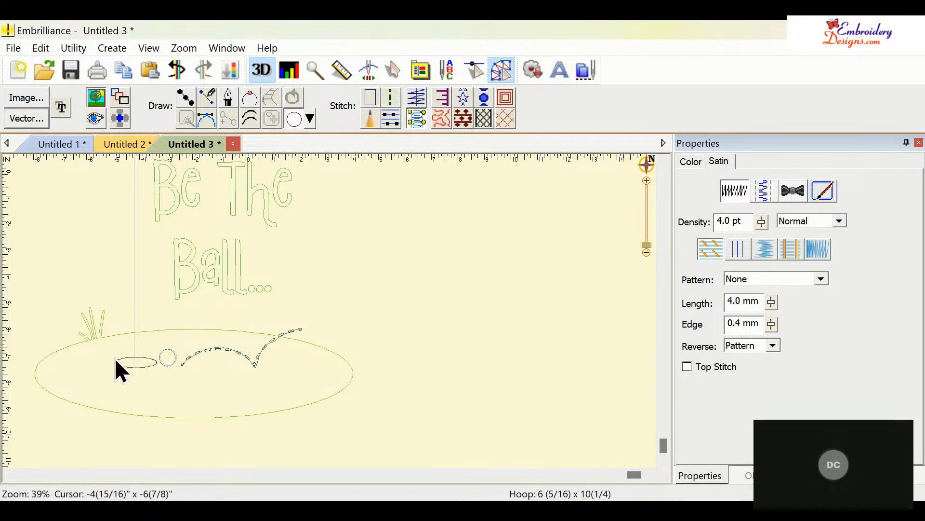
left_click_drag(117, 360, 160, 371)
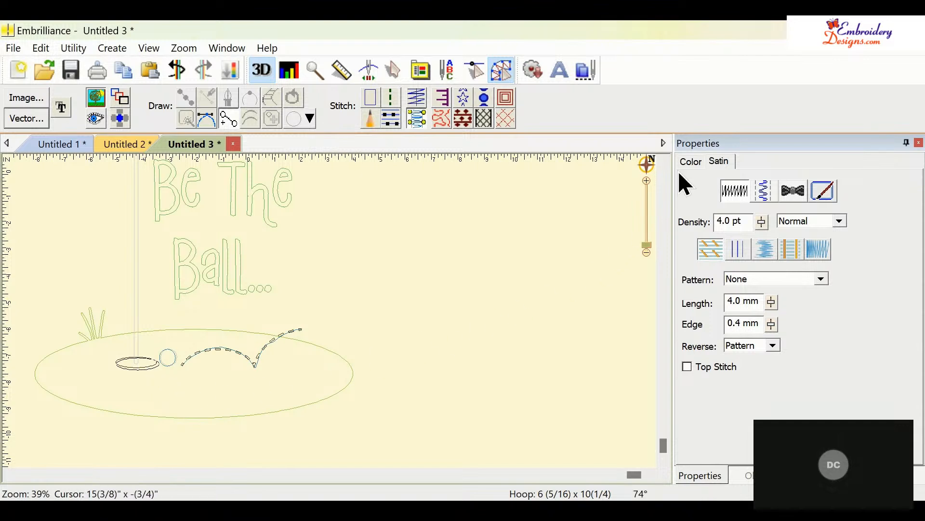
left_click(761, 475)
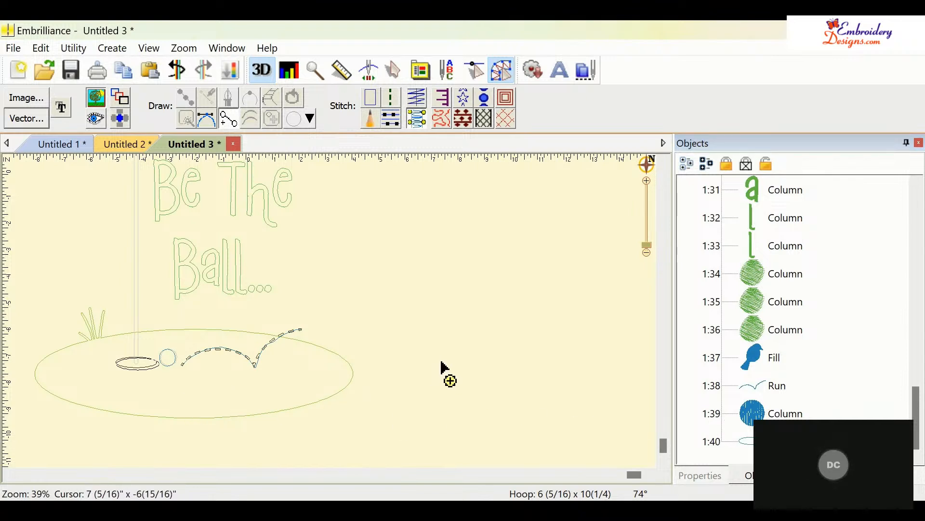
key("Escape")
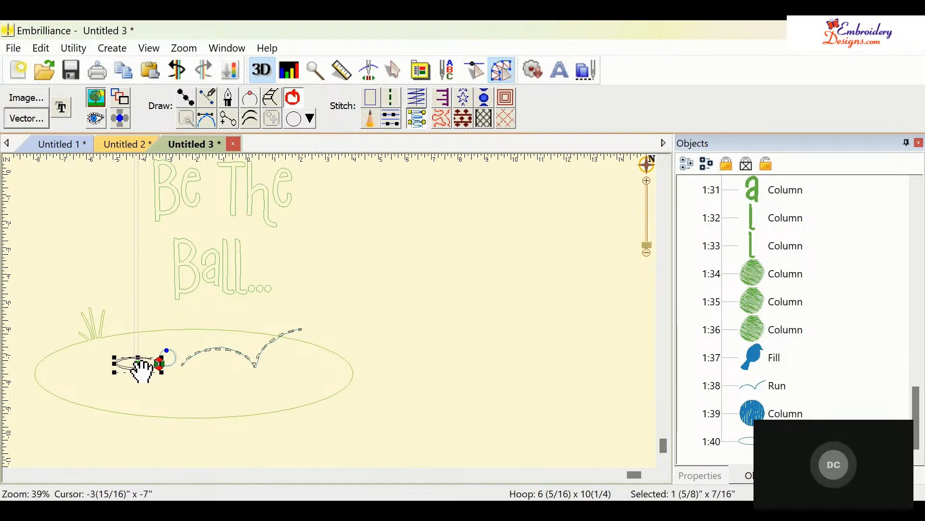
left_click_drag(141, 370, 143, 371)
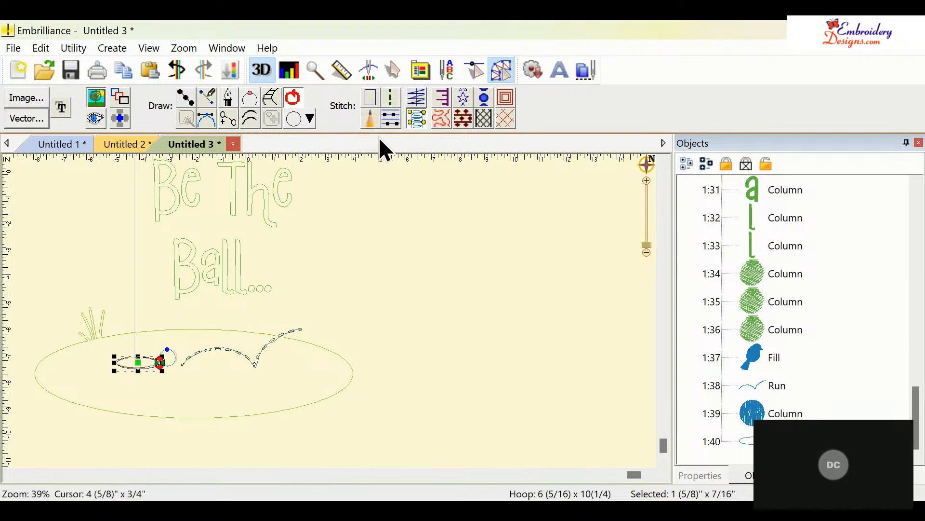
left_click(392, 118)
left_click(435, 259)
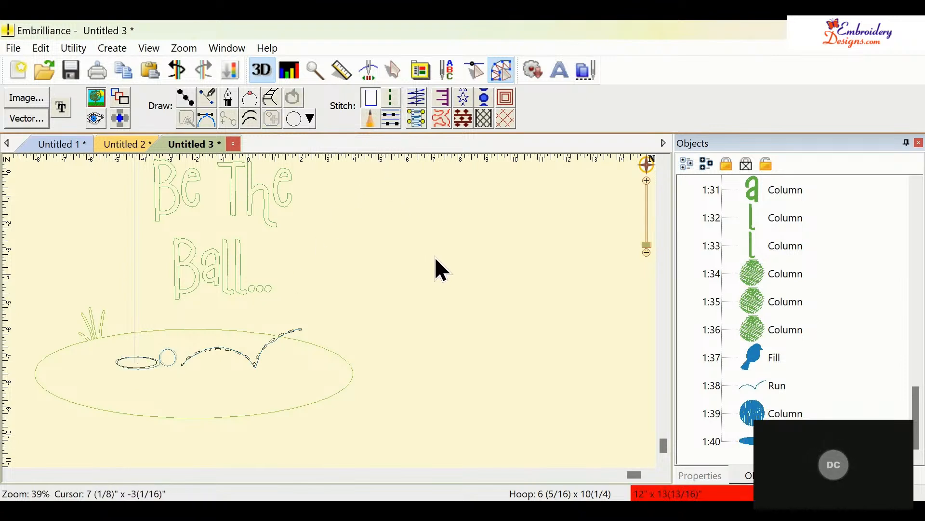
- Switch to stitch view and nudge two nodes of the ball-path run line to refine its arcs
left_click(95, 126)
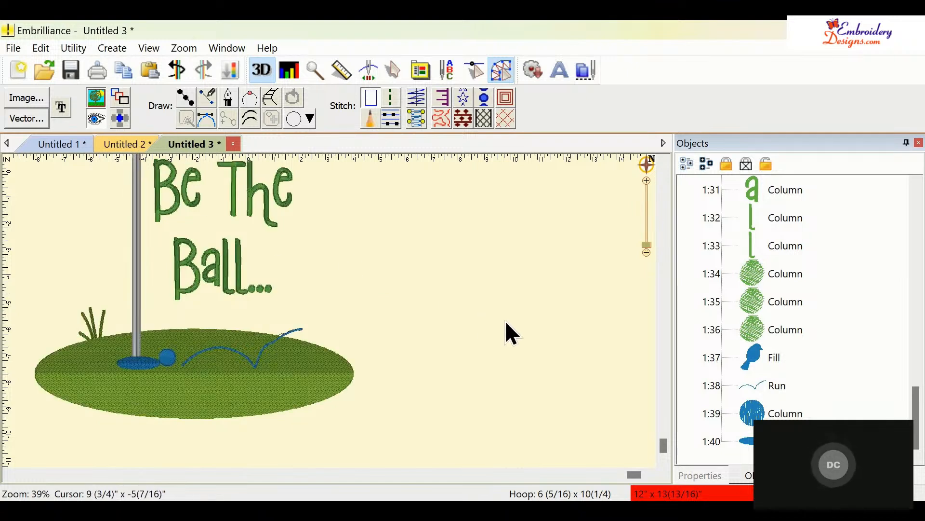
left_click(267, 350)
left_click(444, 290)
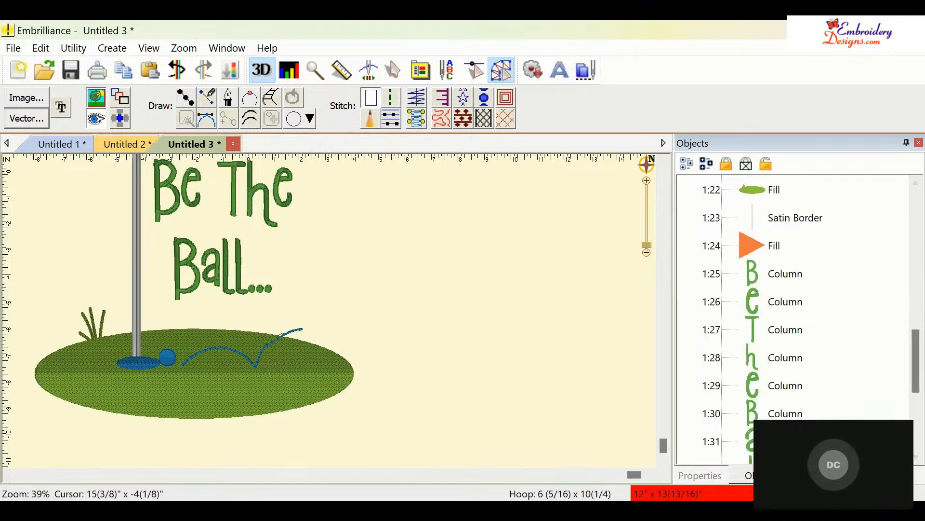
left_click_drag(921, 354, 889, 415)
left_click(774, 385)
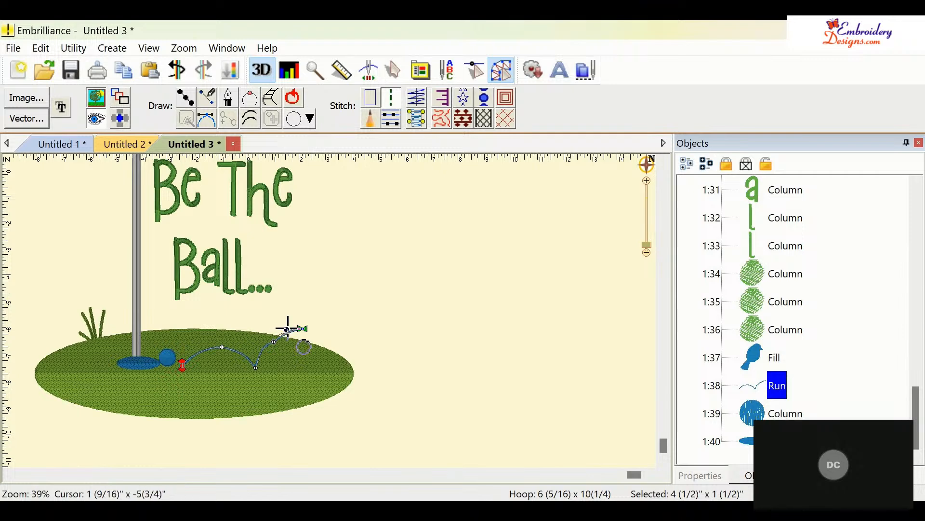
left_click_drag(287, 330, 287, 327)
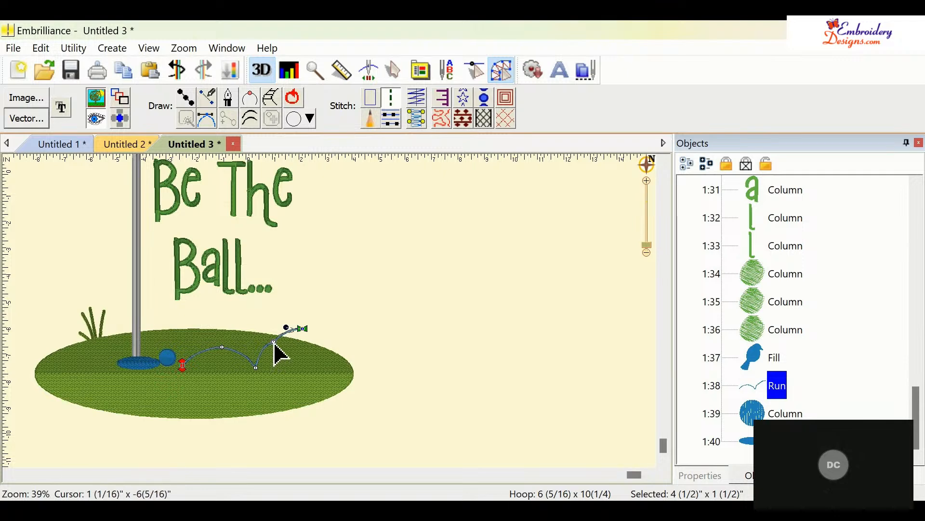
mouse_move(274, 343)
left_mouse_down()
mouse_move(269, 336)
mouse_move(270, 347)
left_mouse_up()
left_click(374, 320)
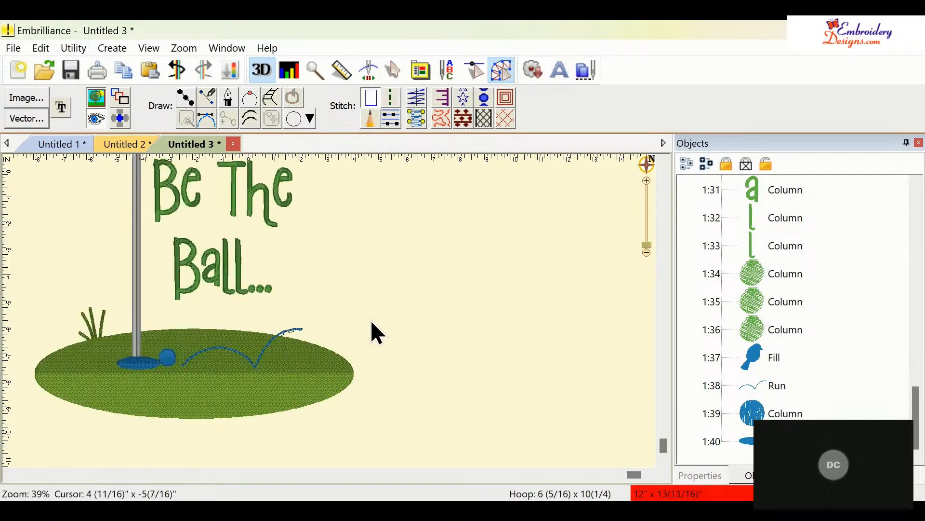
- Change the thread colour of the ball-path run line and the hole fill to 100 Black
left_click(764, 384)
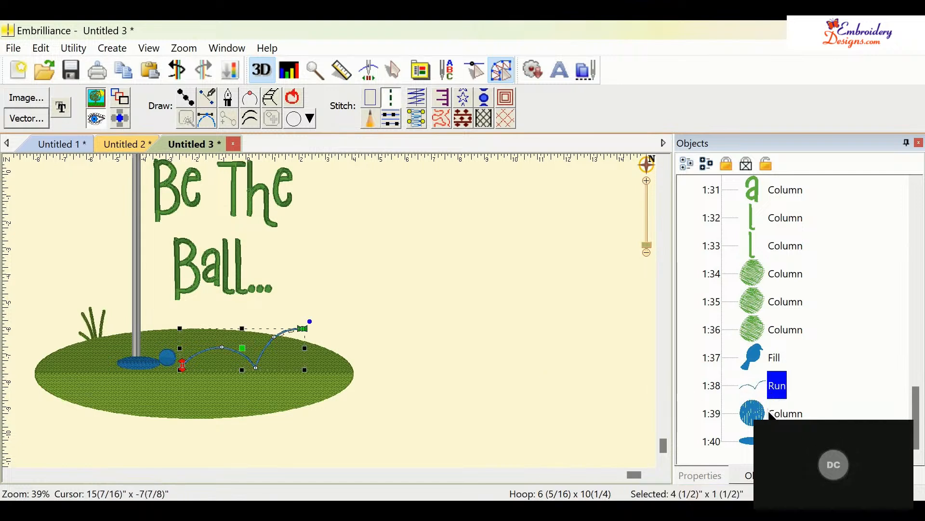
left_click(703, 476)
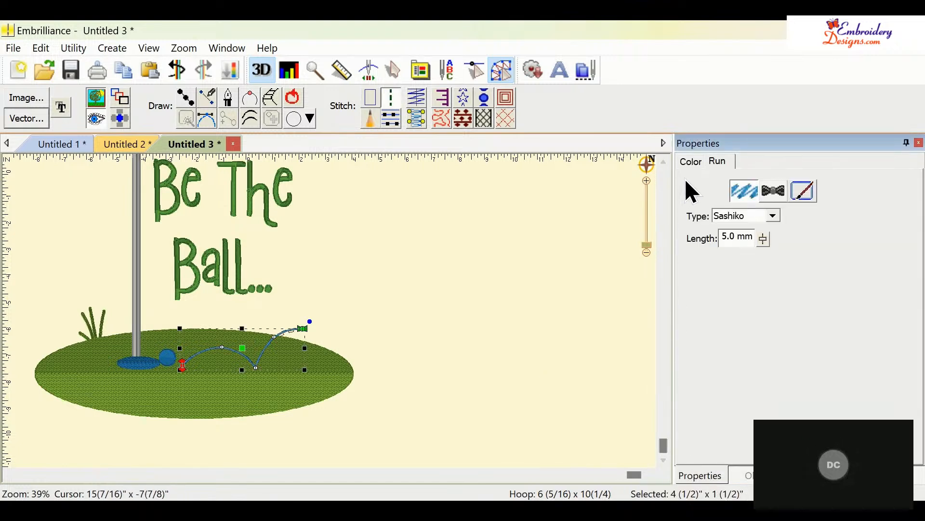
left_click(692, 161)
left_click(718, 230)
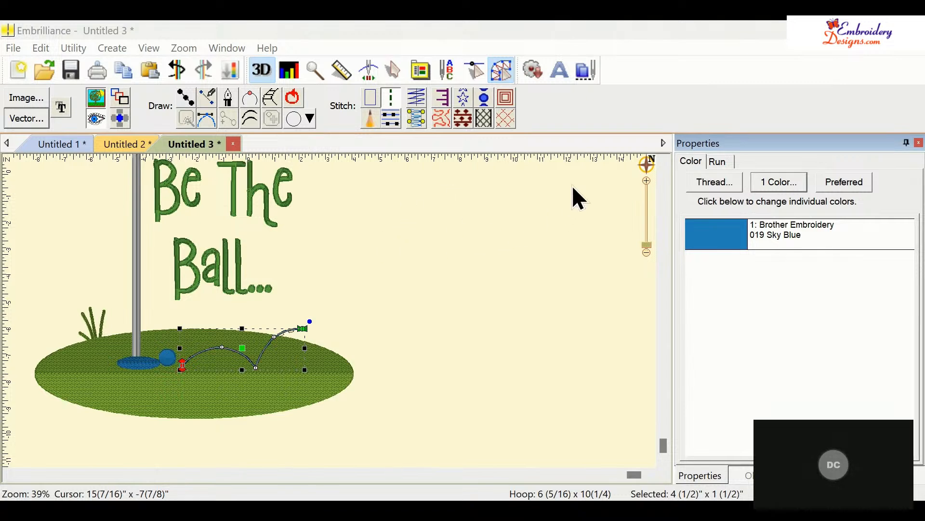
left_click(135, 365)
left_click(711, 241)
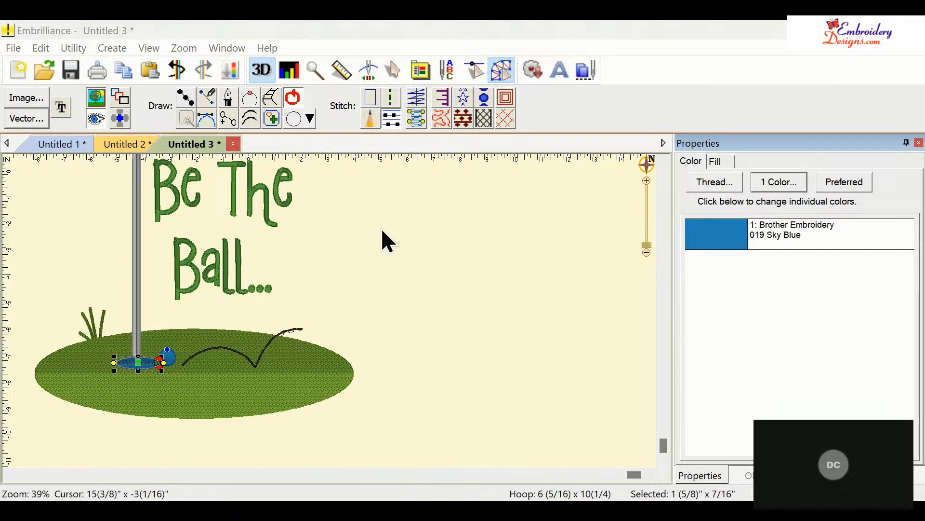
left_click(568, 166)
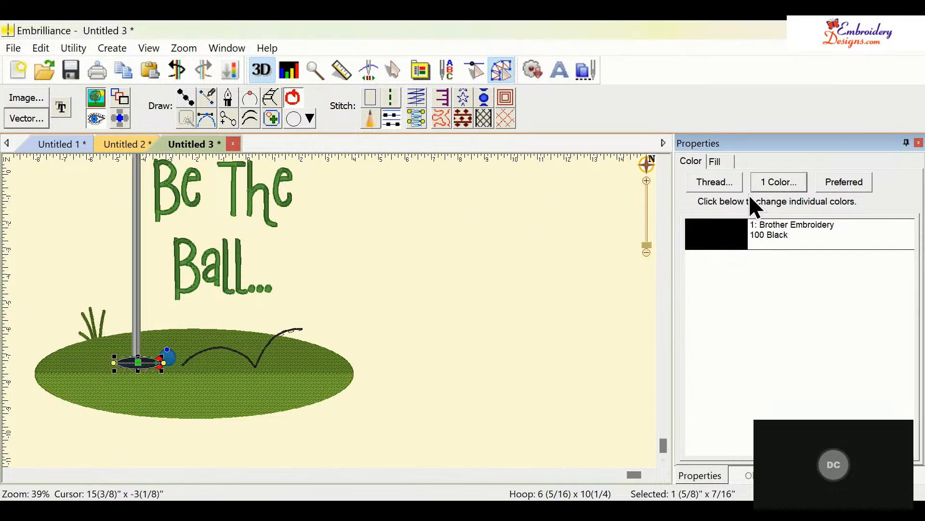
- Select the ball's satin column in the object list and change its thread colour to white
left_click(747, 475)
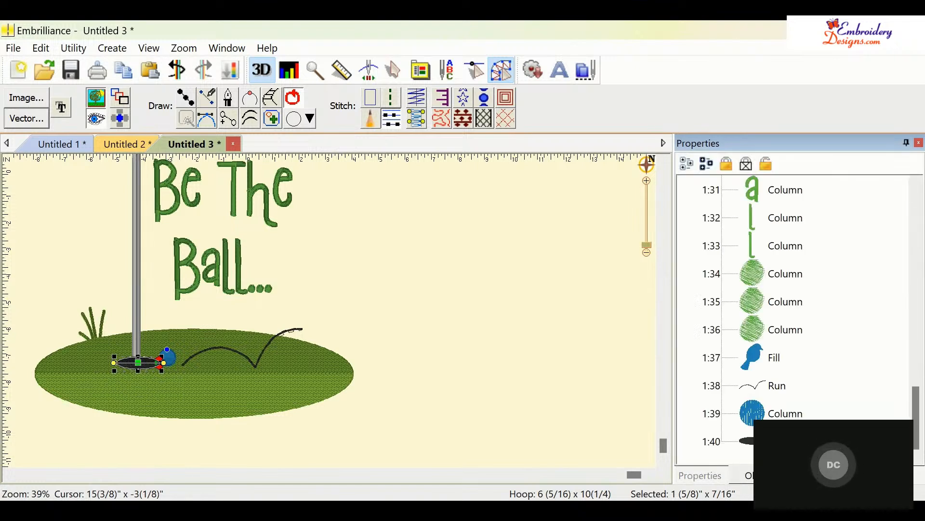
left_click(759, 414)
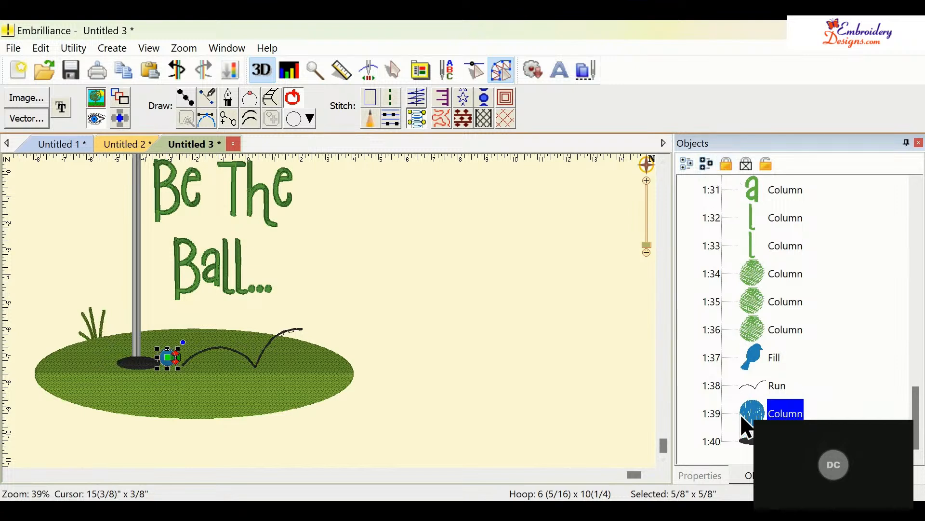
left_click(701, 476)
left_click(723, 241)
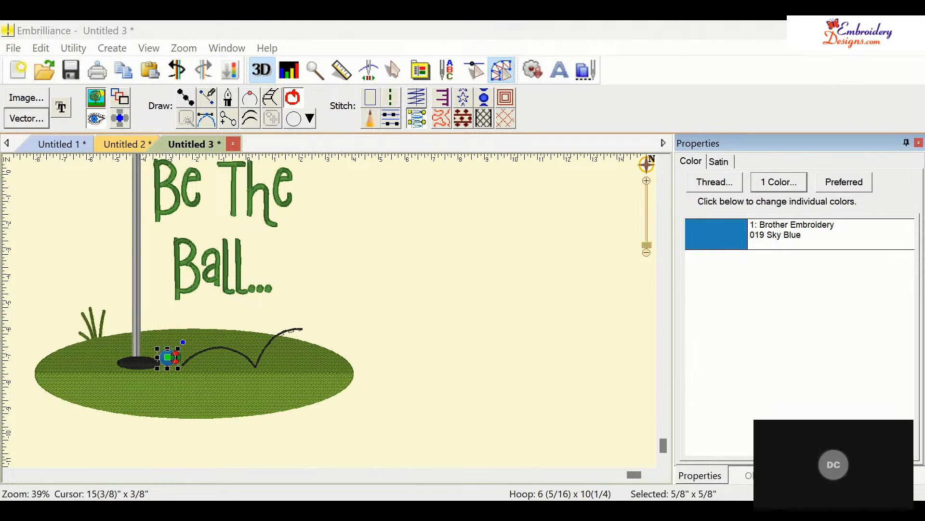
left_click(567, 166)
left_click(451, 254)
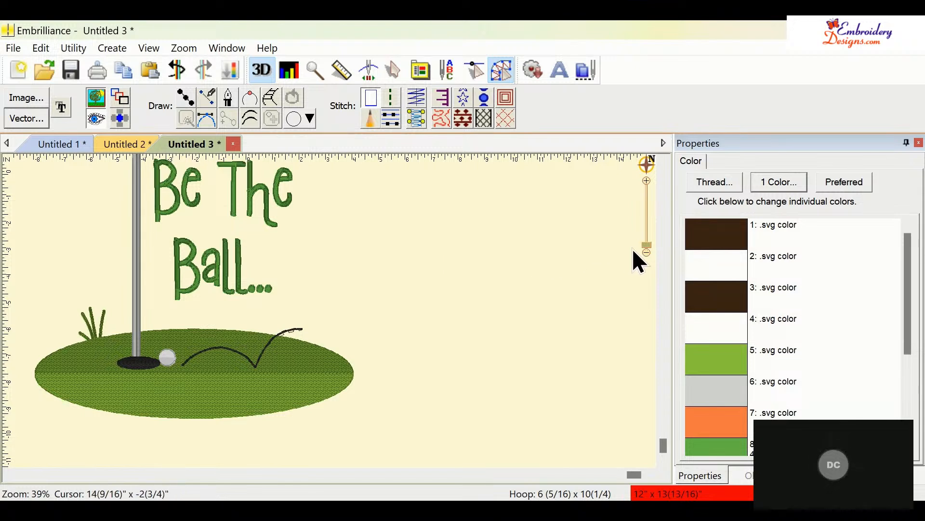
- Zoom in on the flag and edit its fill, moving the stitch start point to the upper corner at the pole
mouse_move(645, 248)
left_mouse_down()
mouse_move(653, 263)
mouse_move(652, 250)
left_mouse_up()
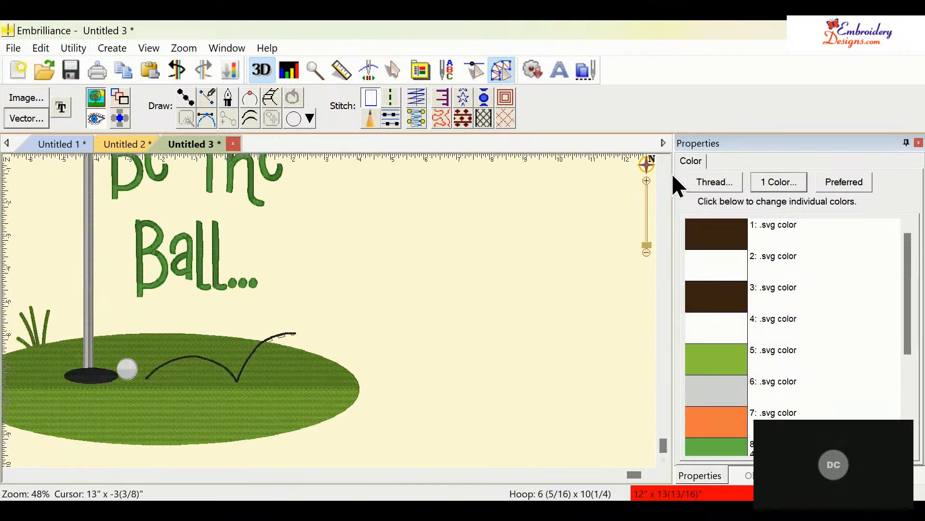
left_click(663, 162)
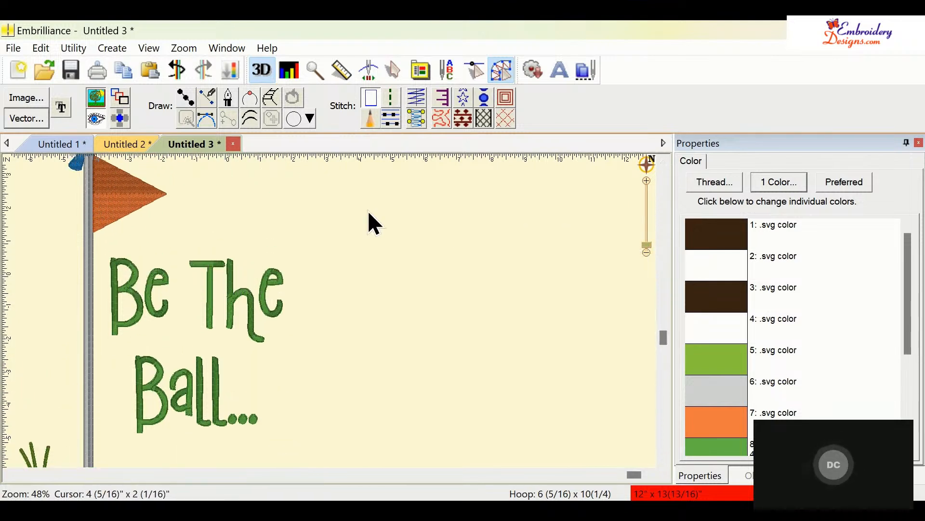
left_click(122, 192)
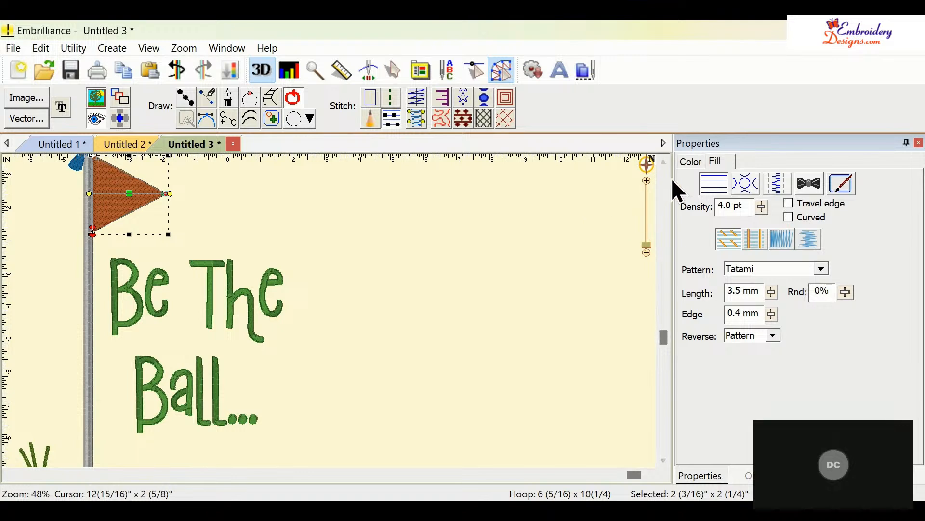
left_click(487, 236)
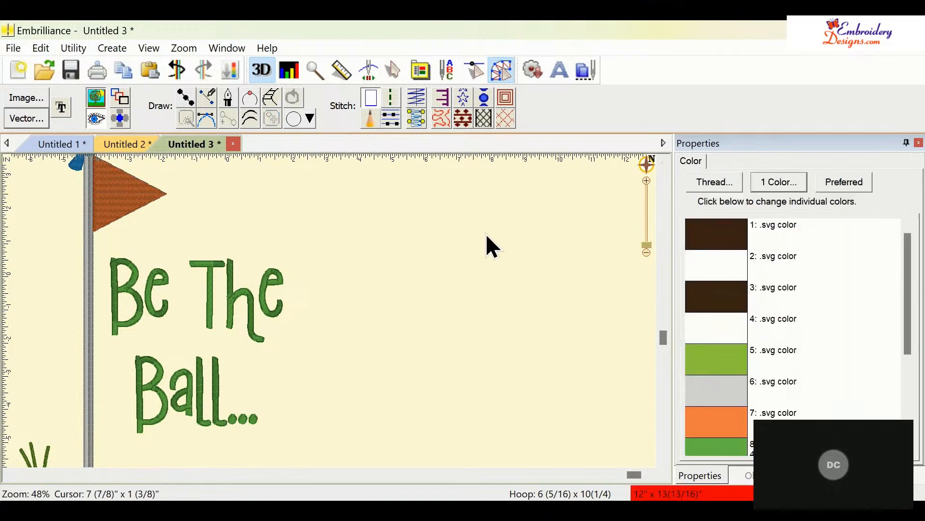
left_click(663, 161)
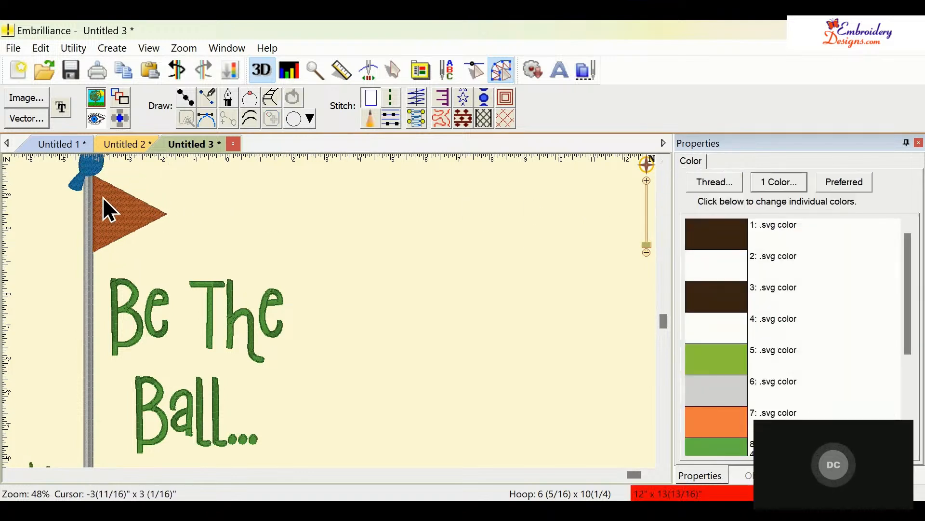
left_click(103, 196)
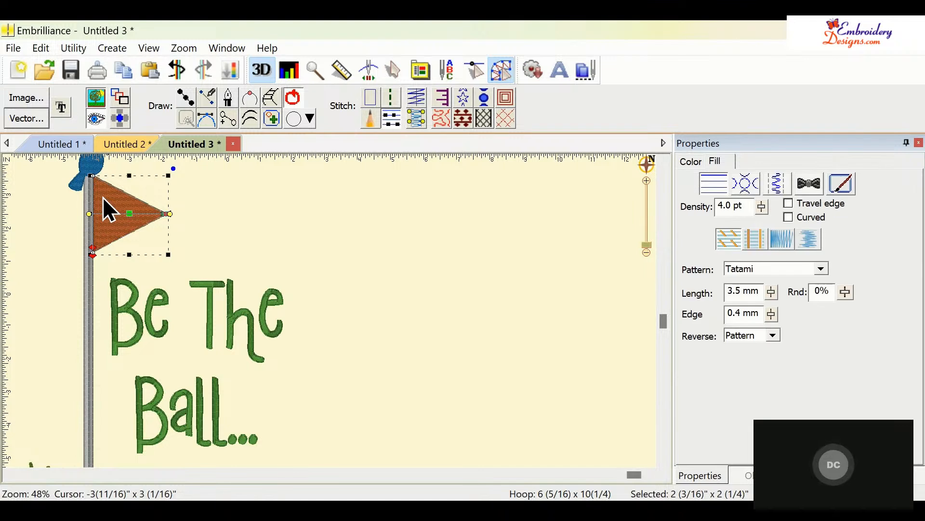
double_click(163, 217)
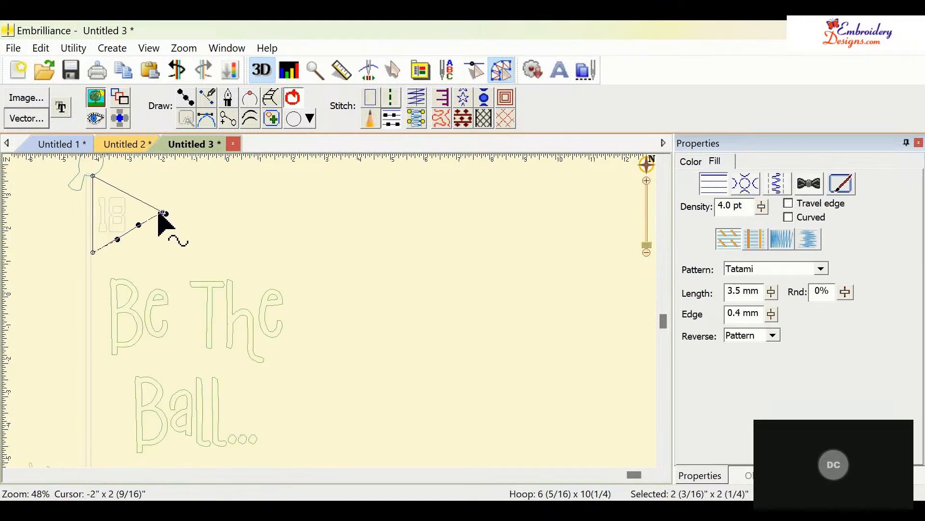
left_click_drag(163, 218, 161, 218)
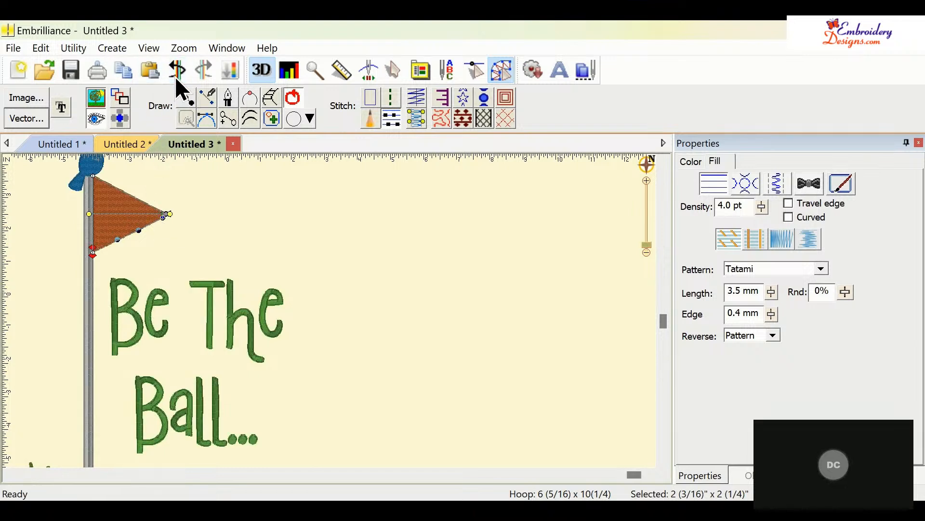
left_click(175, 76)
mouse_move(163, 216)
left_mouse_down()
mouse_move(150, 198)
mouse_move(92, 173)
left_mouse_up()
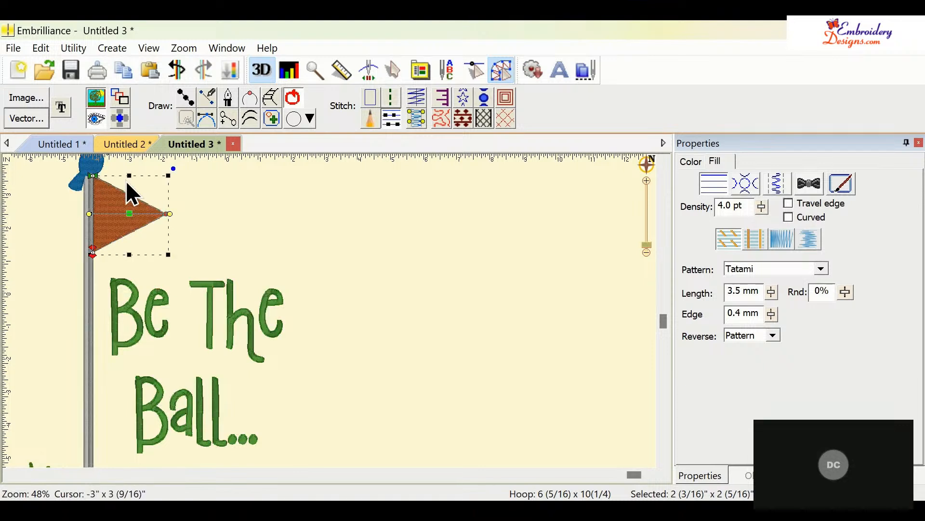
left_click(232, 209)
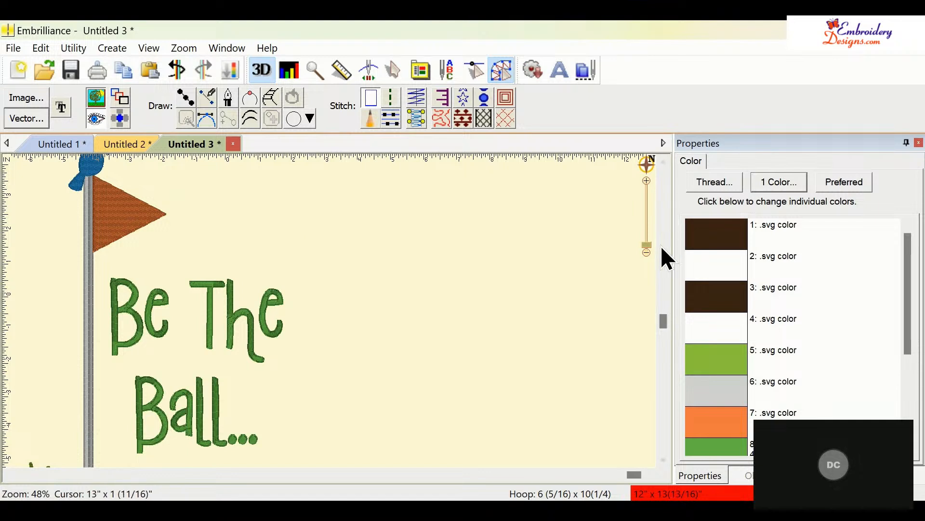
- Zoom out and scroll through the canvas to review the whole stitched design
left_click(646, 252)
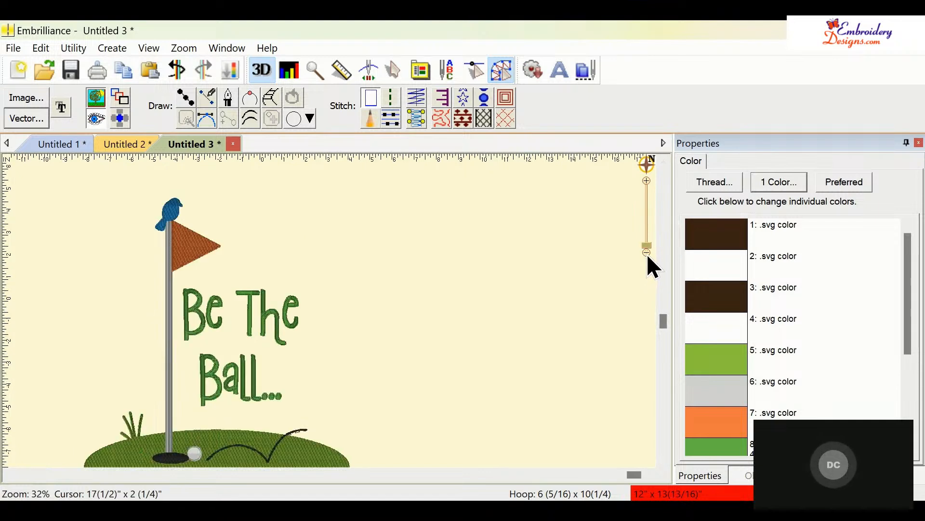
left_click(663, 459)
left_click(663, 459)
left_click(663, 460)
left_click(663, 460)
left_click(662, 460)
left_click(663, 460)
left_click(663, 460)
left_click(662, 460)
left_click(663, 460)
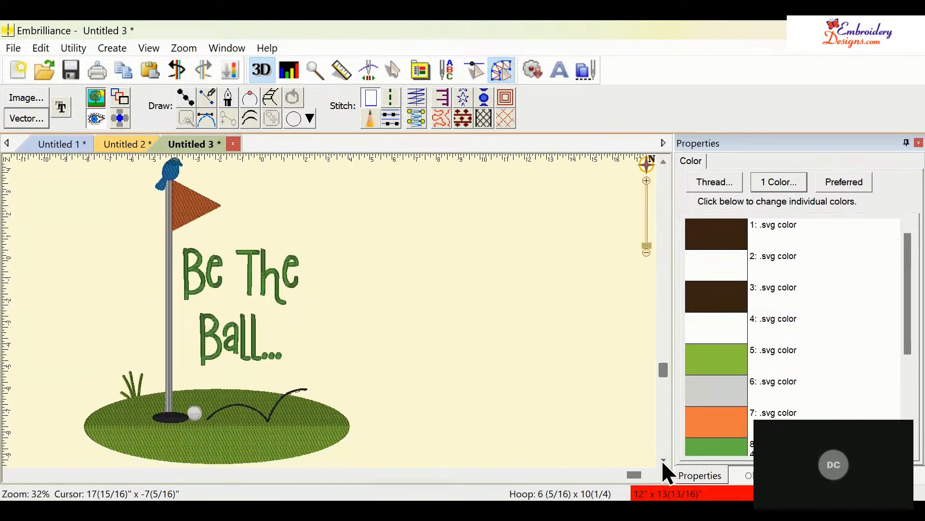
left_click(663, 460)
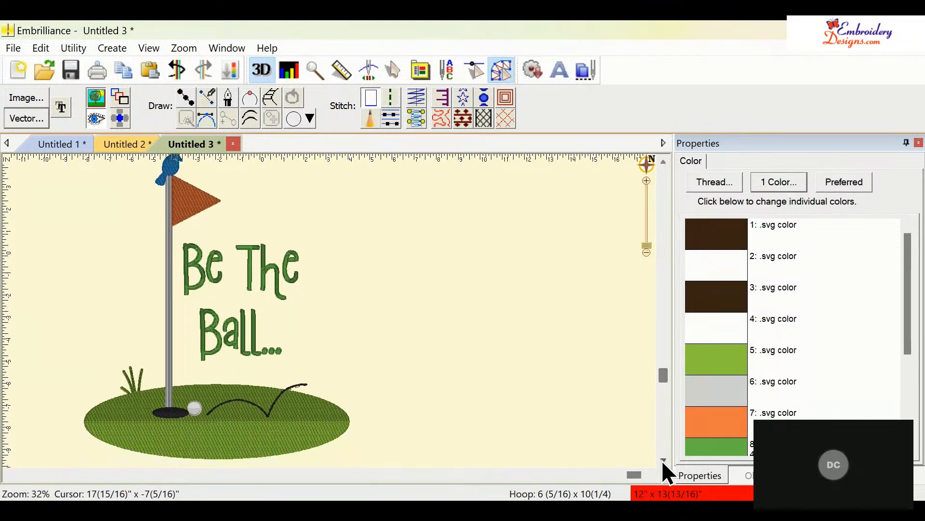
left_click(663, 163)
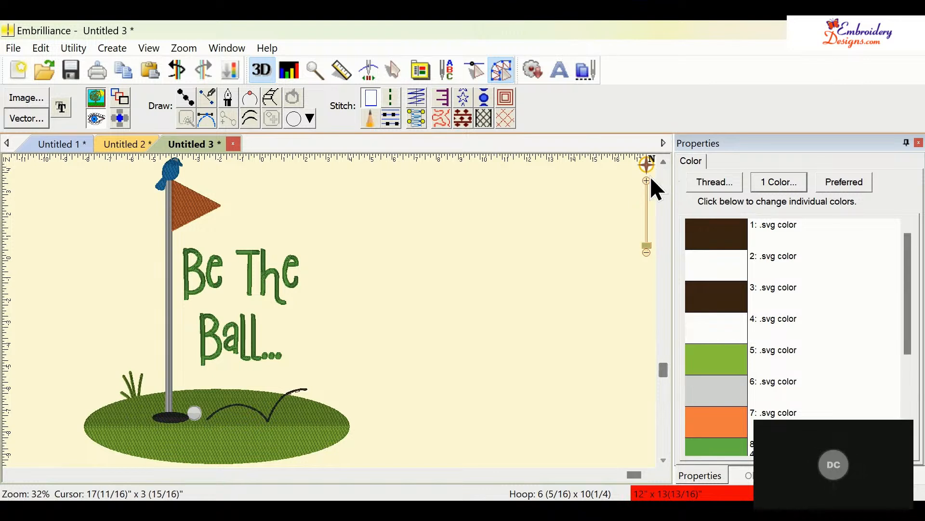
- Draw a sample satin column shape with the column tool in empty canvas space
left_click(267, 100)
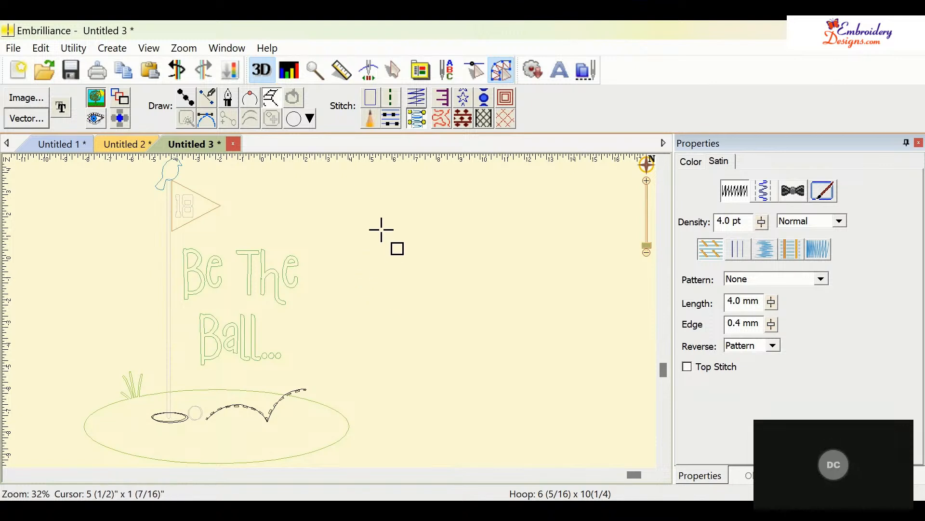
left_click(393, 206)
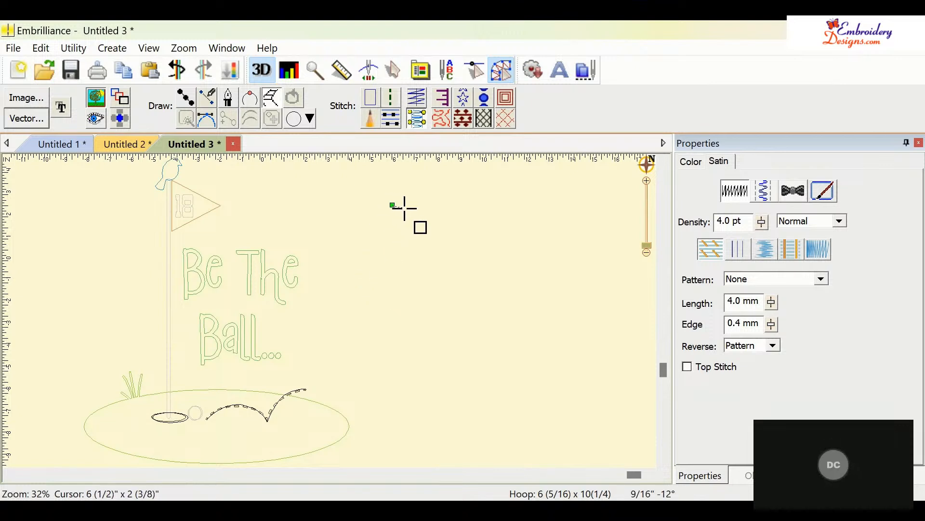
left_click(439, 205)
left_click(391, 230)
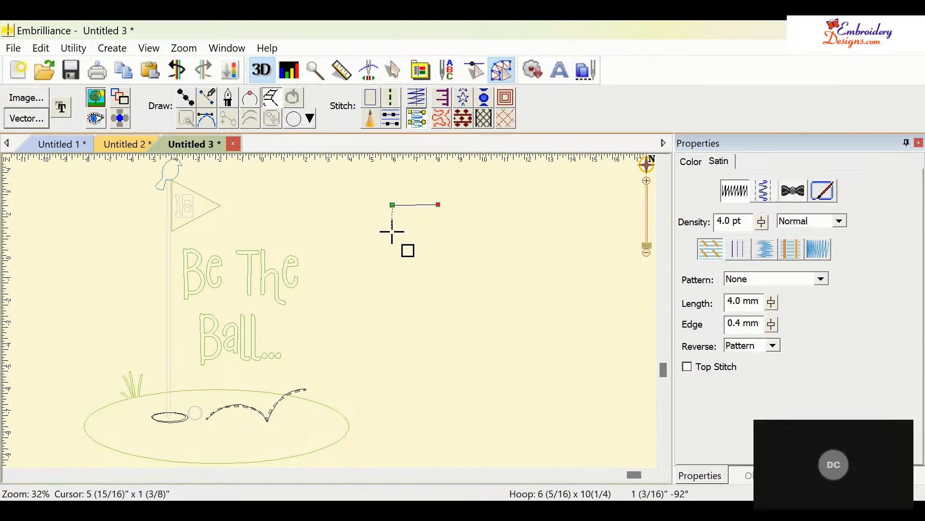
left_click(438, 230)
left_click(410, 248)
left_click(458, 246)
left_click(438, 264)
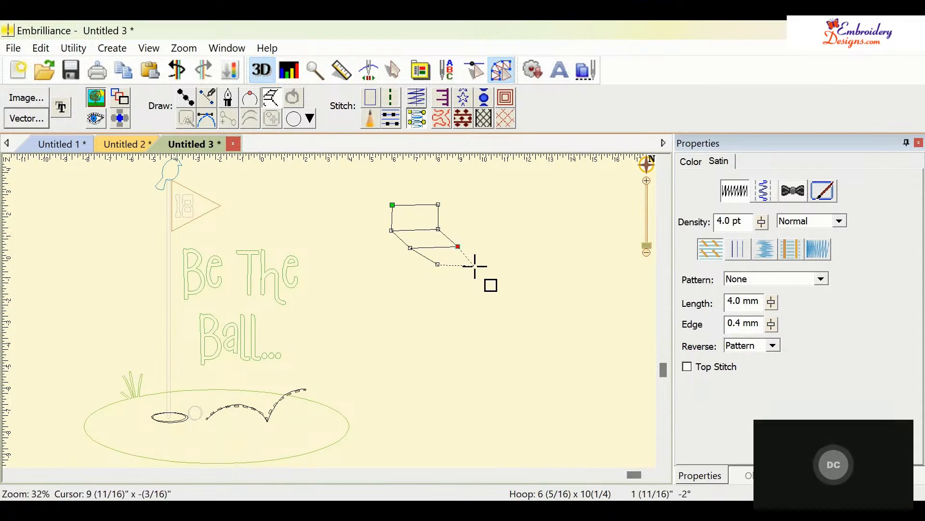
left_click(480, 262)
left_click(512, 274)
key("Return")
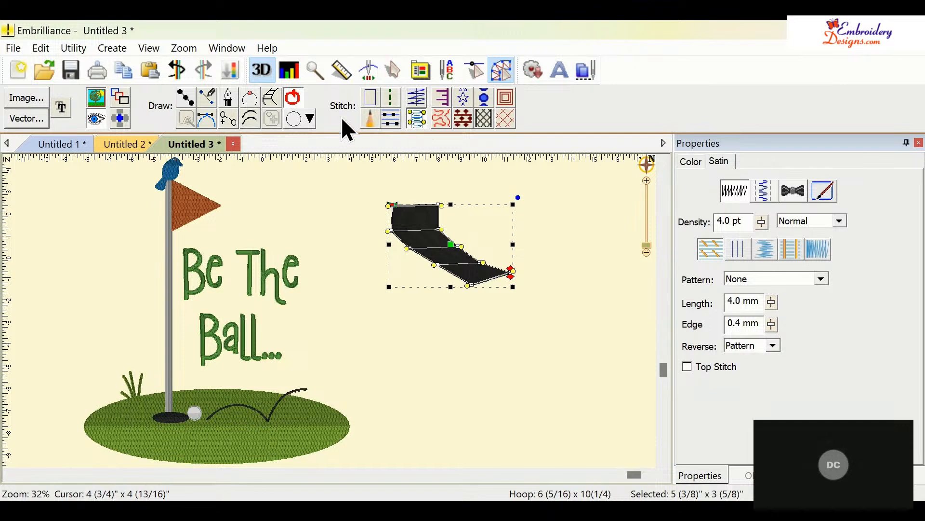
- Draw a second, curved sample column with the alternate column tool beside the first one
left_click(273, 96)
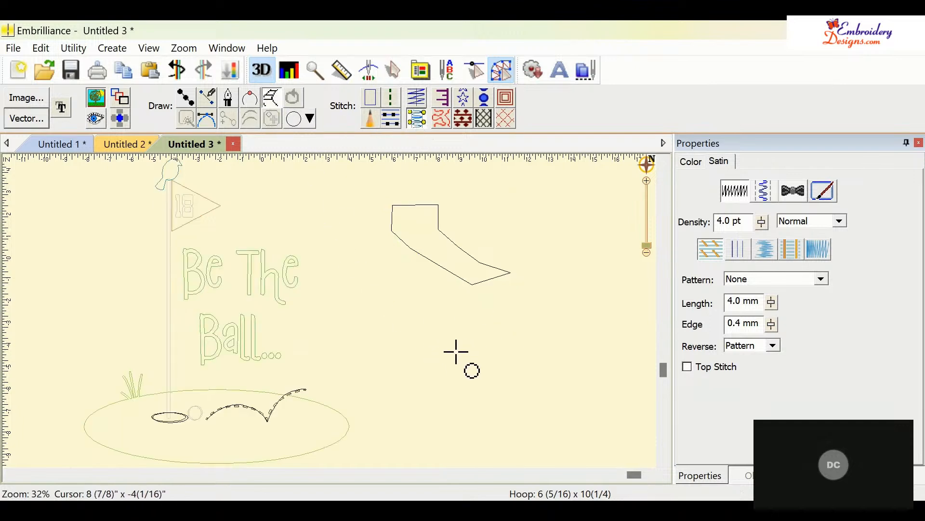
left_click(441, 339)
left_click(505, 335)
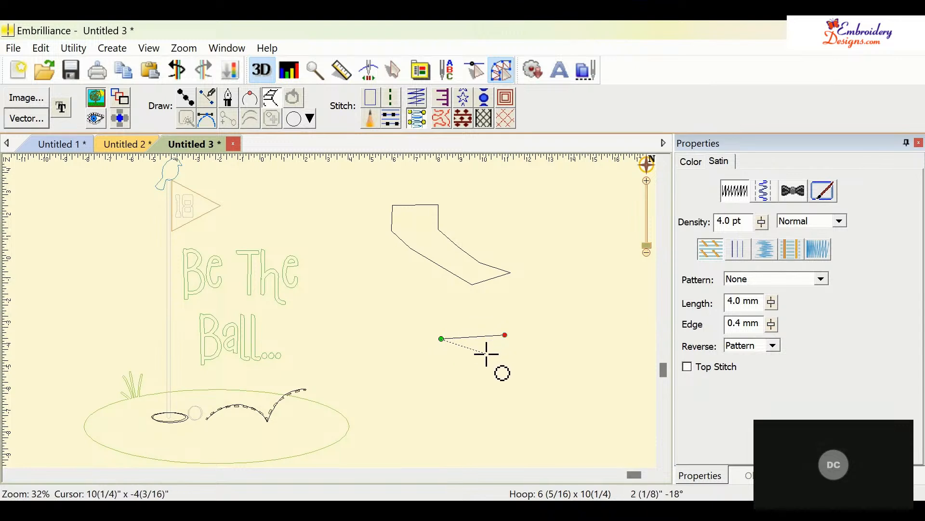
left_click(474, 364)
left_click(513, 356)
left_click(497, 375)
left_click(540, 362)
left_click(521, 393)
left_click(561, 372)
left_click(550, 404)
left_click(595, 376)
left_click(585, 402)
left_click(612, 375)
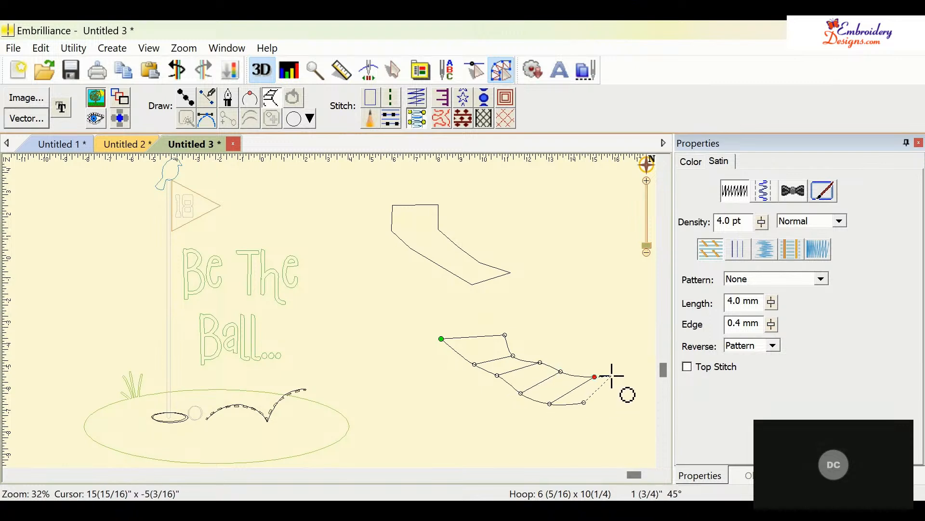
left_click(609, 400)
left_click(622, 379)
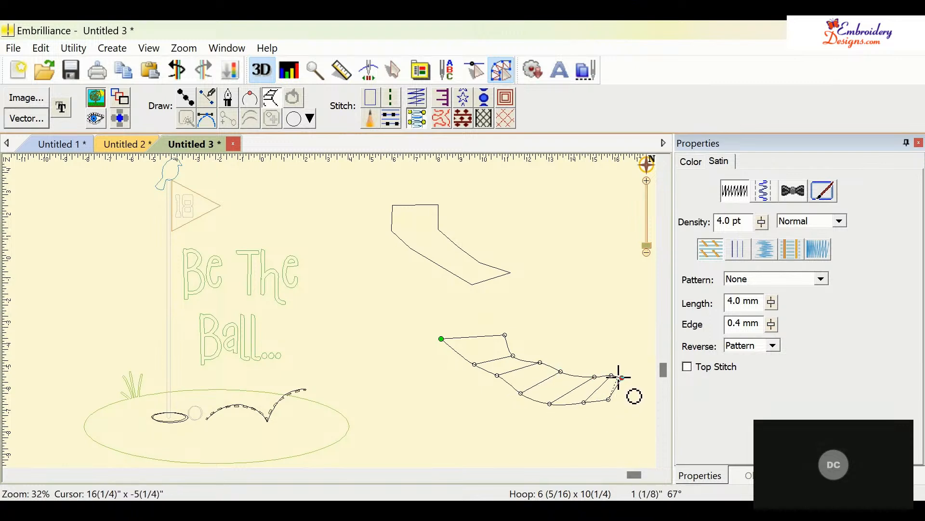
key("Return")
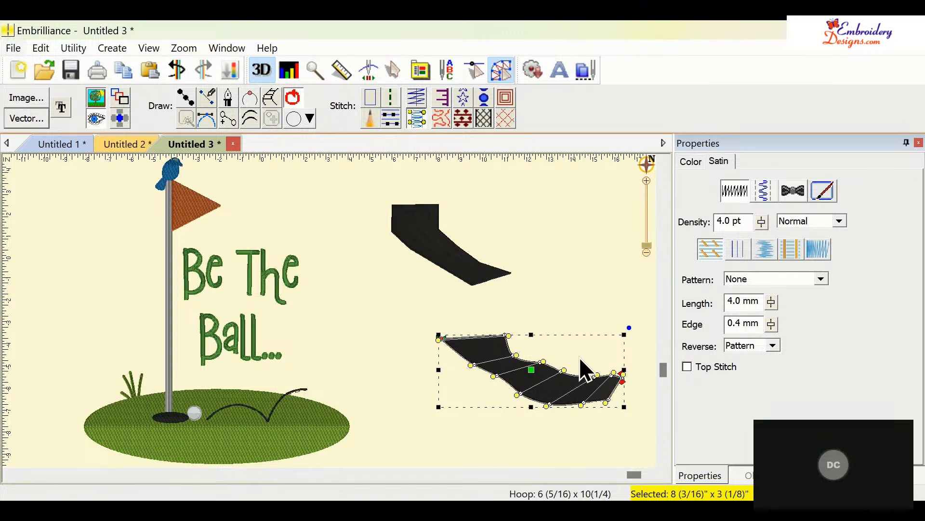
left_click(604, 231)
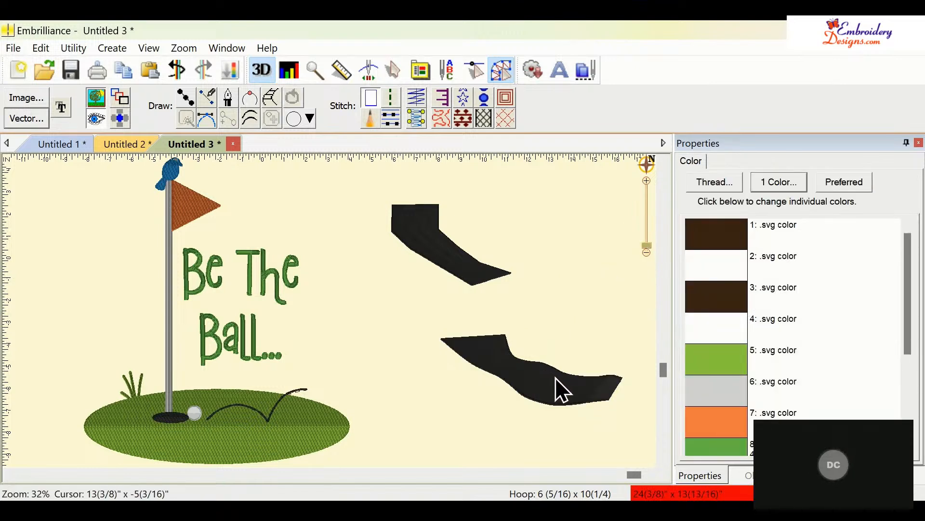
- Delete both sample column shapes from the canvas
left_click(553, 379)
key("Delete")
left_click(467, 271)
key("Delete")
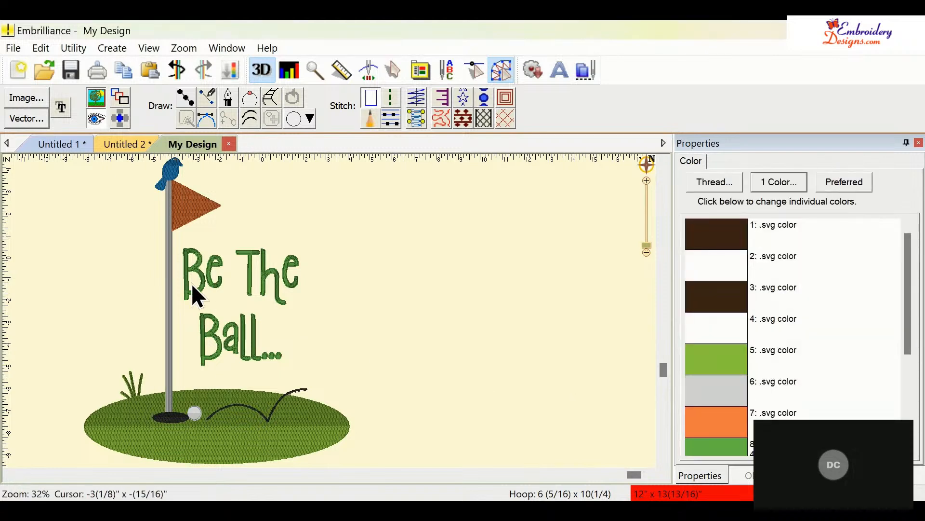
- Start a new design and load the stitched golf design into it
left_click(14, 72)
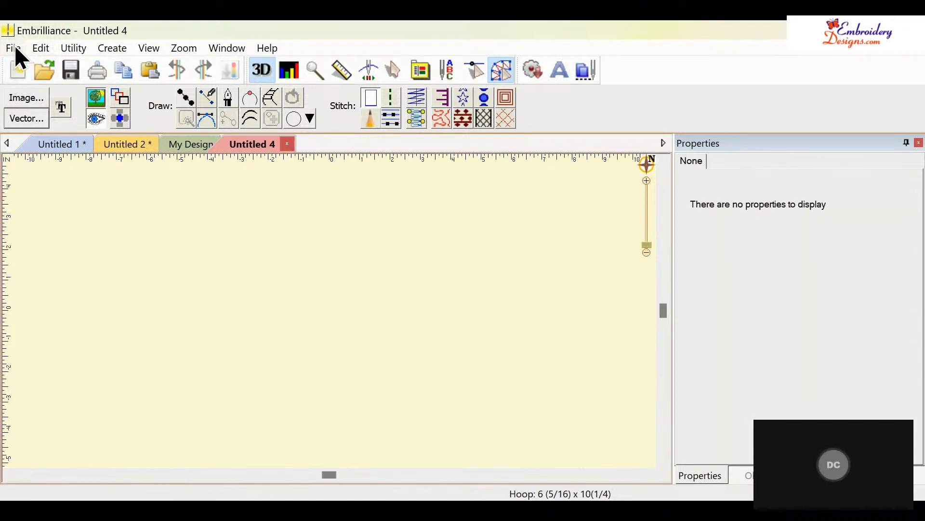
left_click(41, 183)
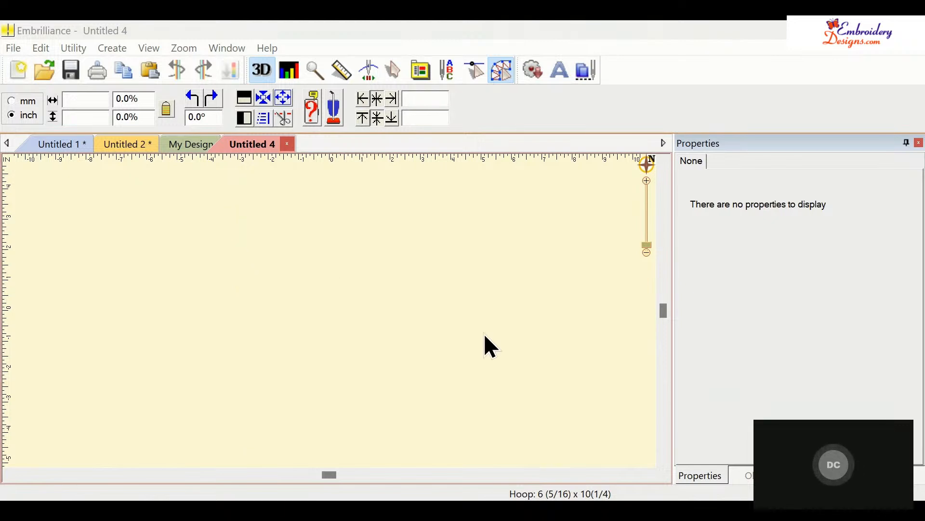
left_click(707, 443)
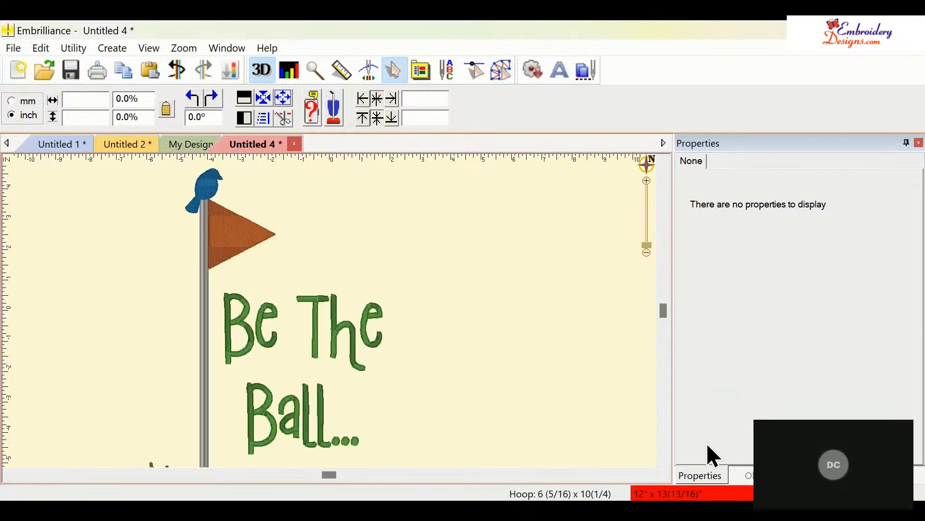
- Select the letter 'B' column in the object list and switch to the digitizing toolbar
left_click(356, 371)
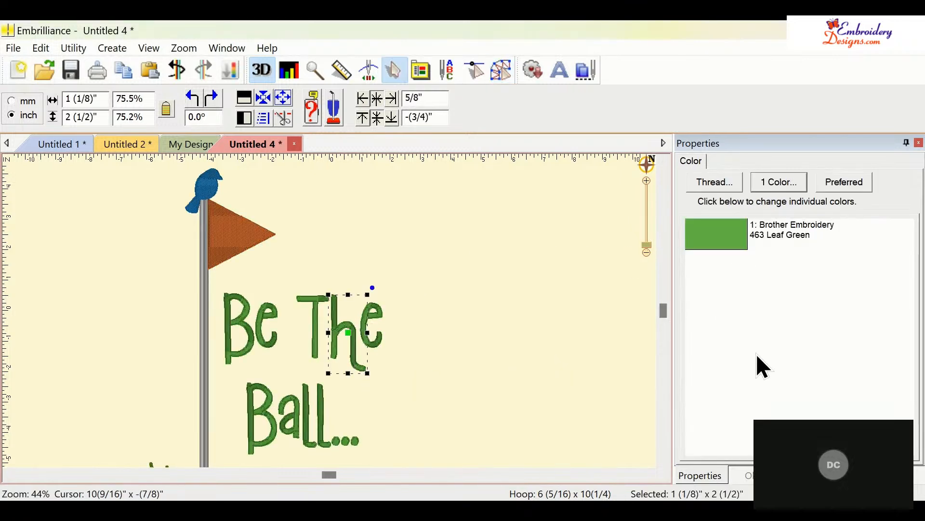
left_click(748, 476)
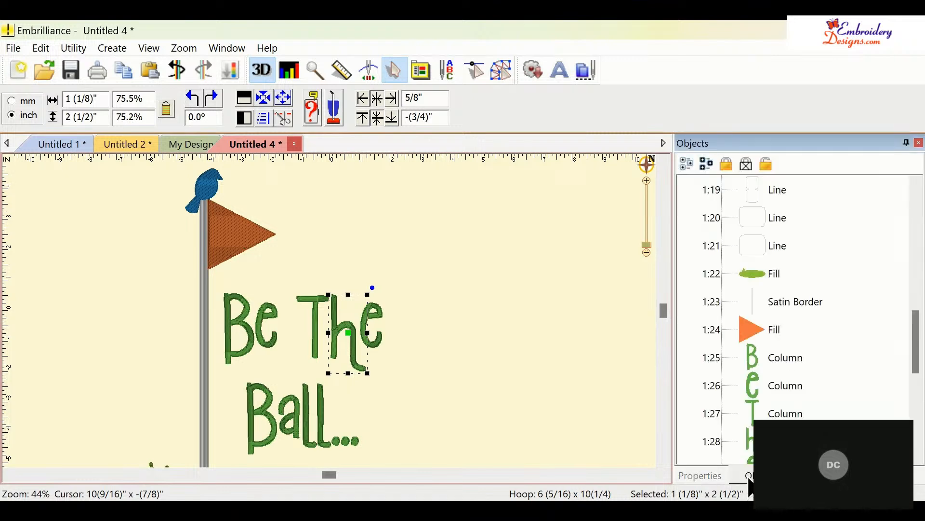
left_click(771, 358)
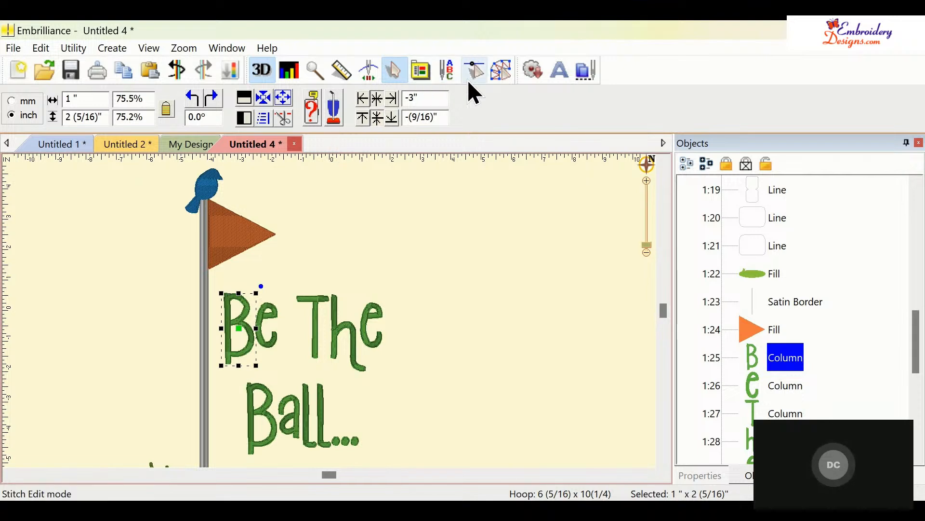
left_click(501, 72)
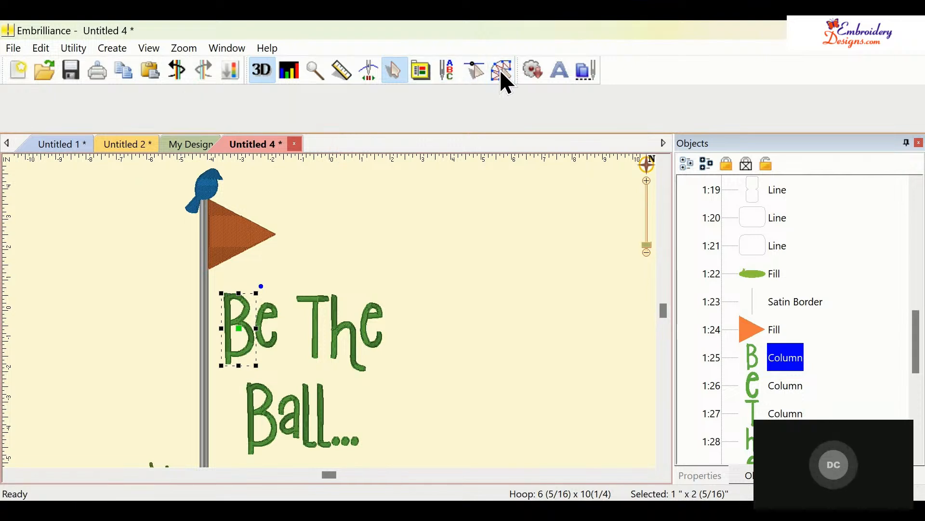
- Try converting the flag fill to an applique and undo the change
left_click(224, 250)
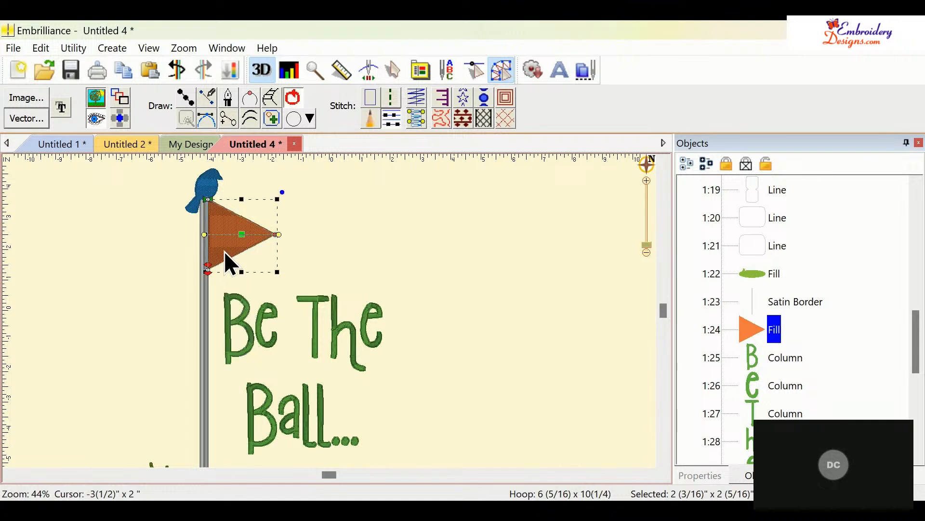
left_click(442, 96)
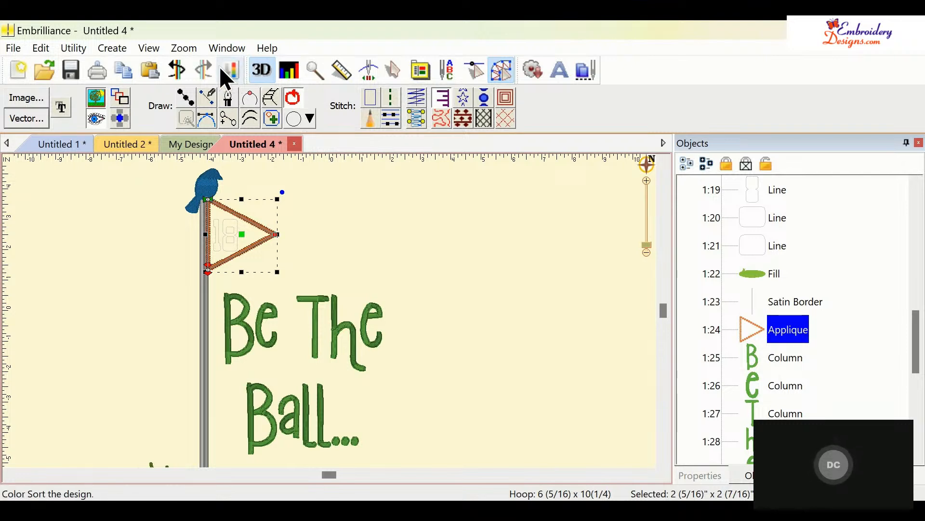
left_click(176, 69)
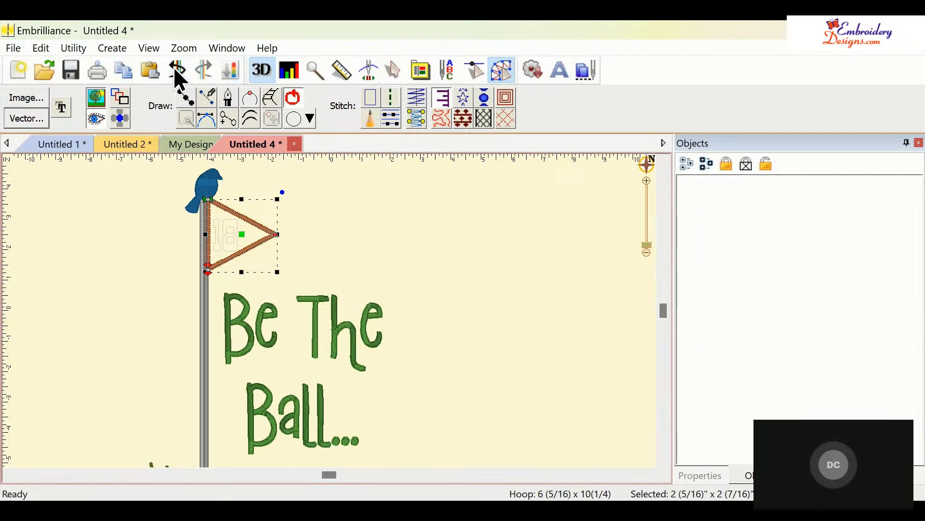
- Set the flag fill's density to 15.0 pt
left_click(228, 243)
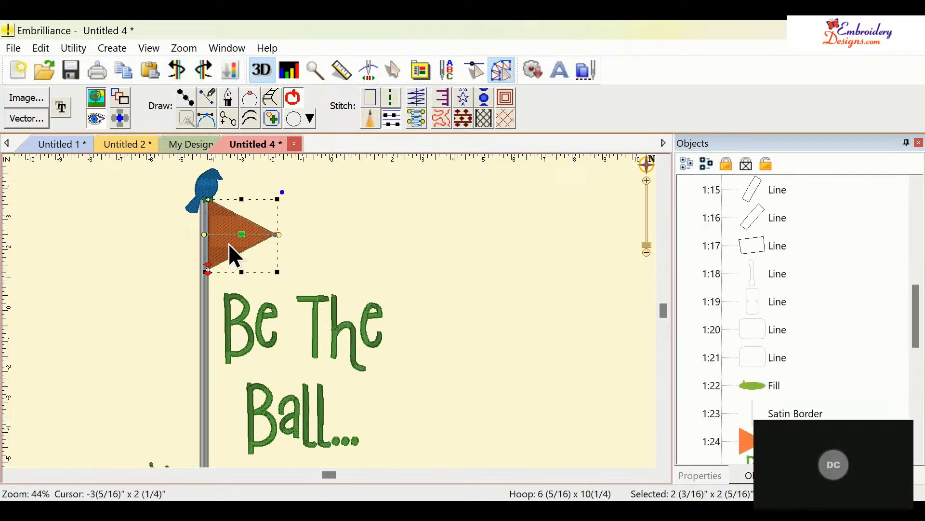
left_click(701, 476)
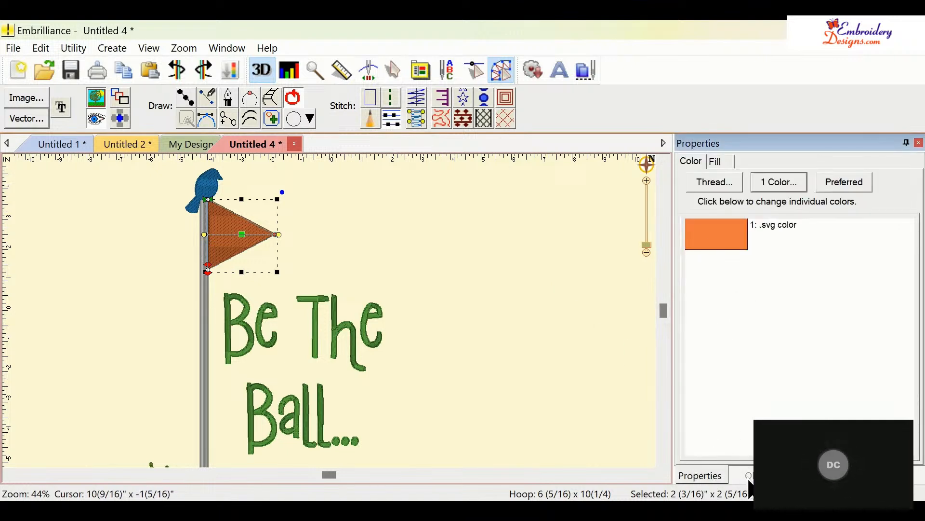
left_click(716, 163)
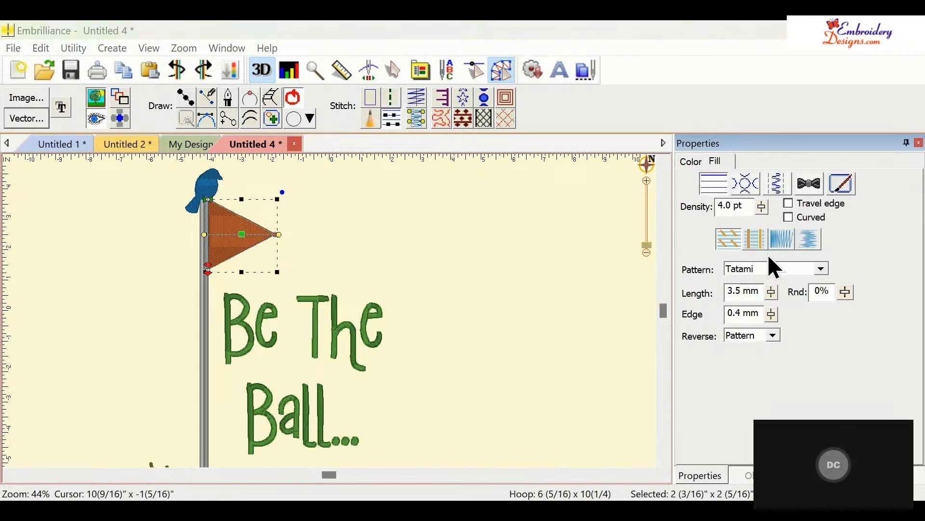
left_click_drag(774, 206, 775, 199)
left_click(584, 280)
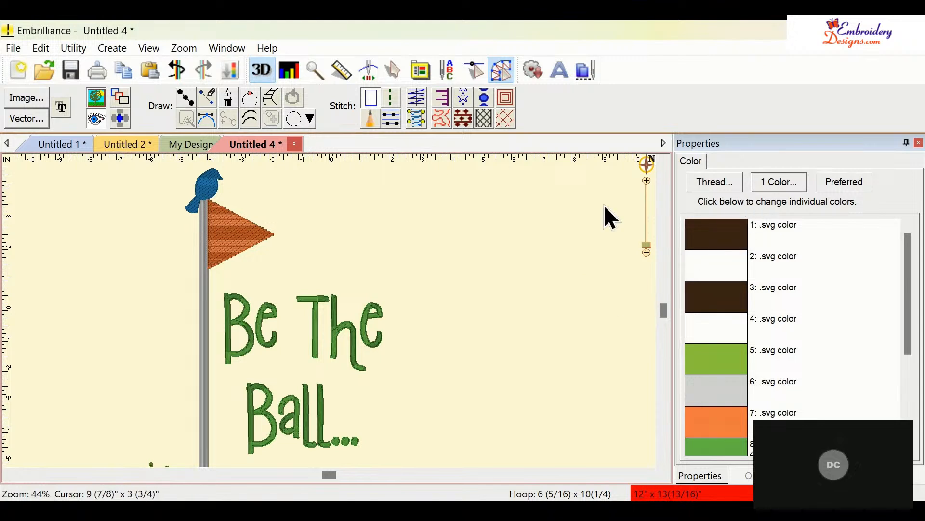
left_click(249, 242)
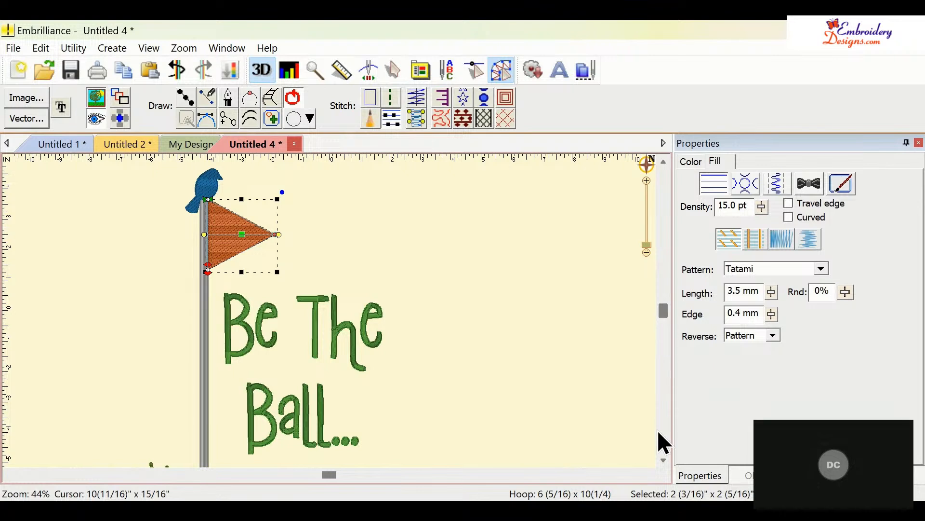
- Move the grass fill's stitch end point to the bottom centre and its start point to the top centre
left_click(664, 462)
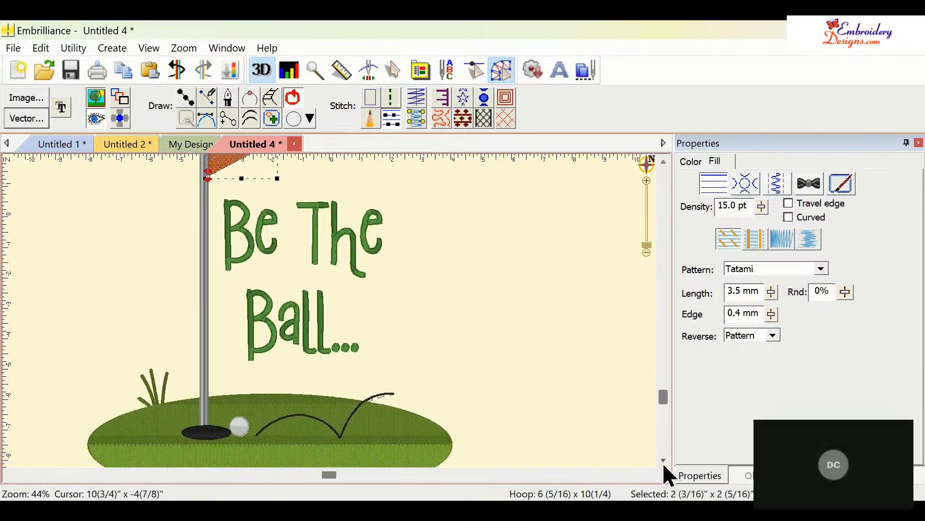
left_click(350, 410)
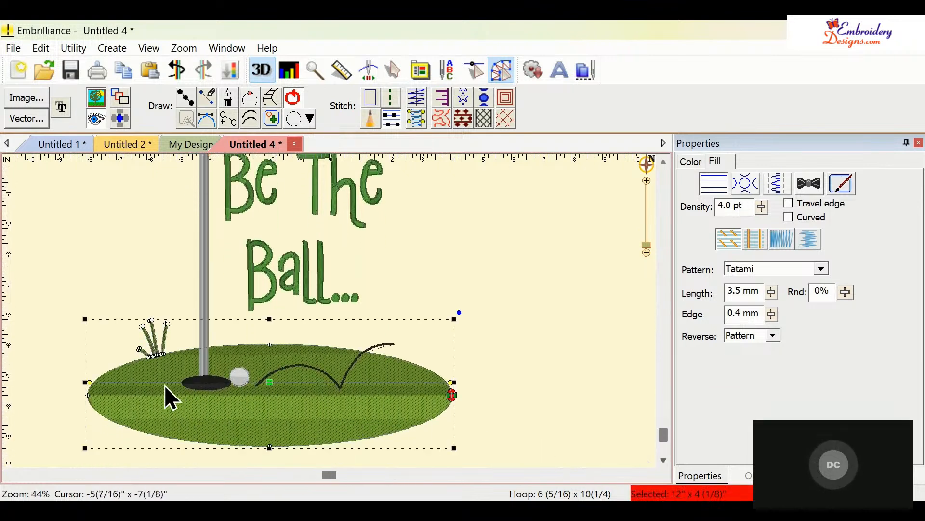
mouse_move(452, 396)
left_mouse_down()
mouse_move(420, 429)
mouse_move(283, 478)
mouse_move(270, 480)
mouse_move(271, 472)
left_mouse_up()
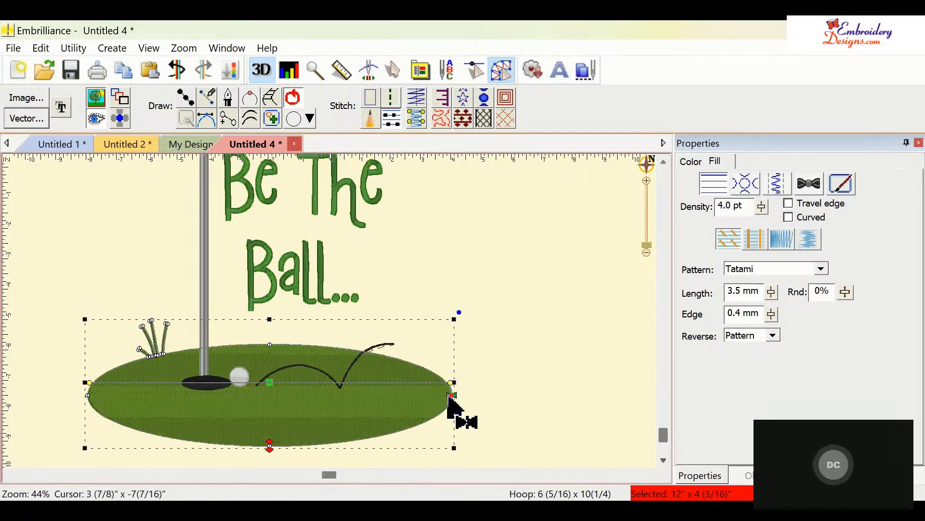
mouse_move(452, 396)
left_mouse_down()
mouse_move(428, 371)
mouse_move(305, 343)
mouse_move(261, 344)
mouse_move(271, 345)
left_mouse_up()
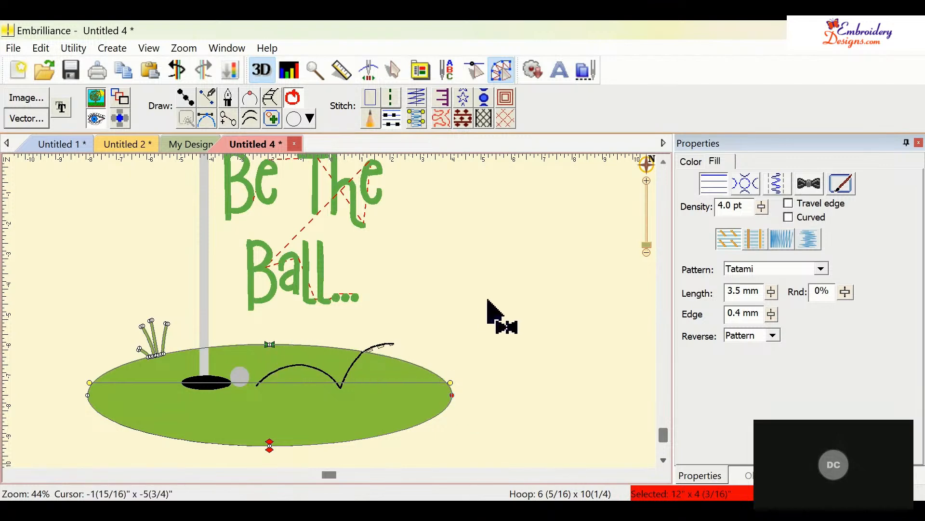
left_click(491, 301)
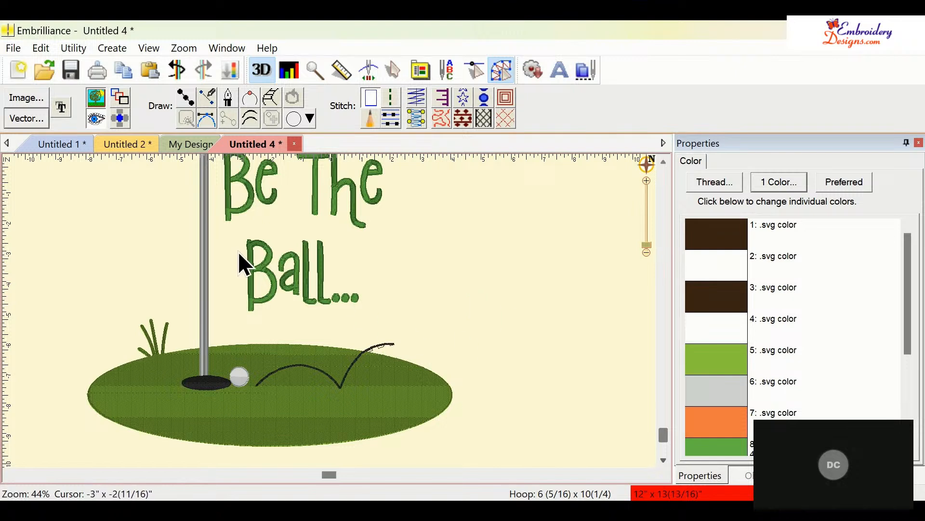
- Start a new design and import the butterfly ribbon SVG artwork as vector paths
left_click(499, 71)
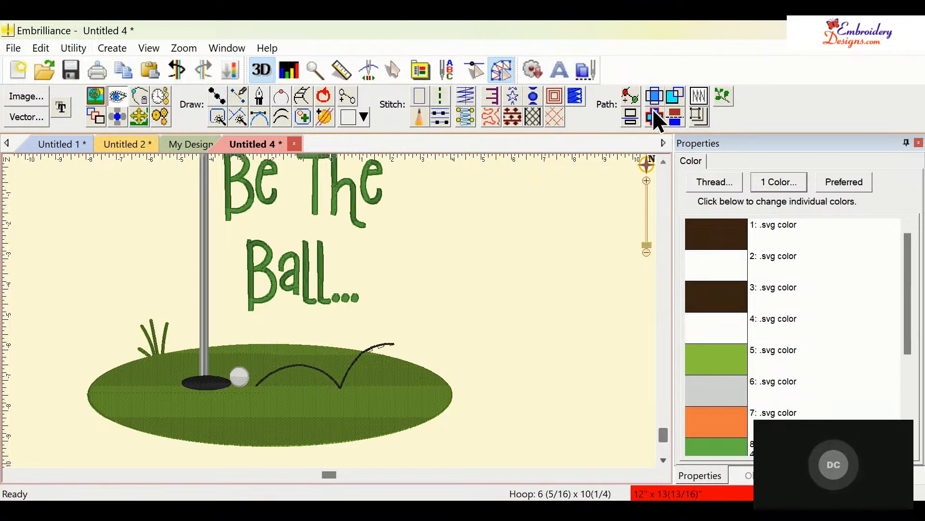
left_click(15, 68)
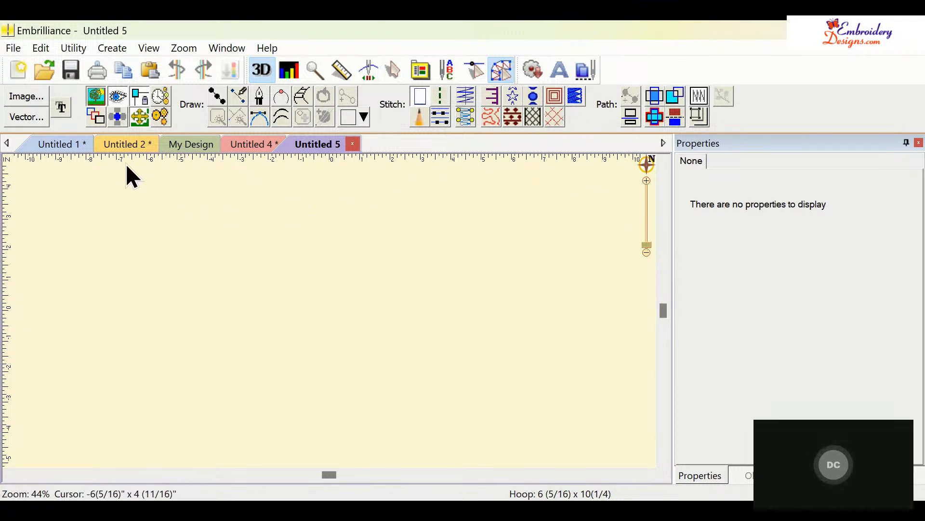
left_click(27, 113)
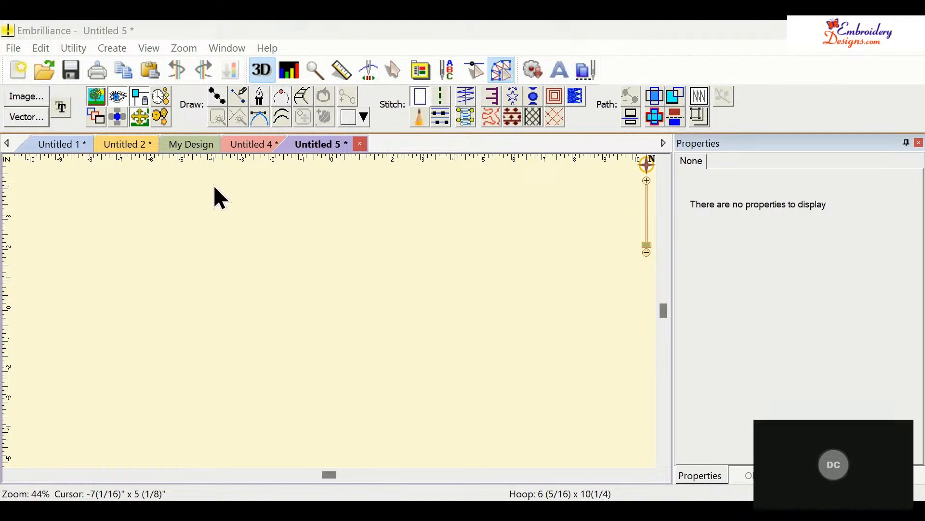
left_click(694, 443)
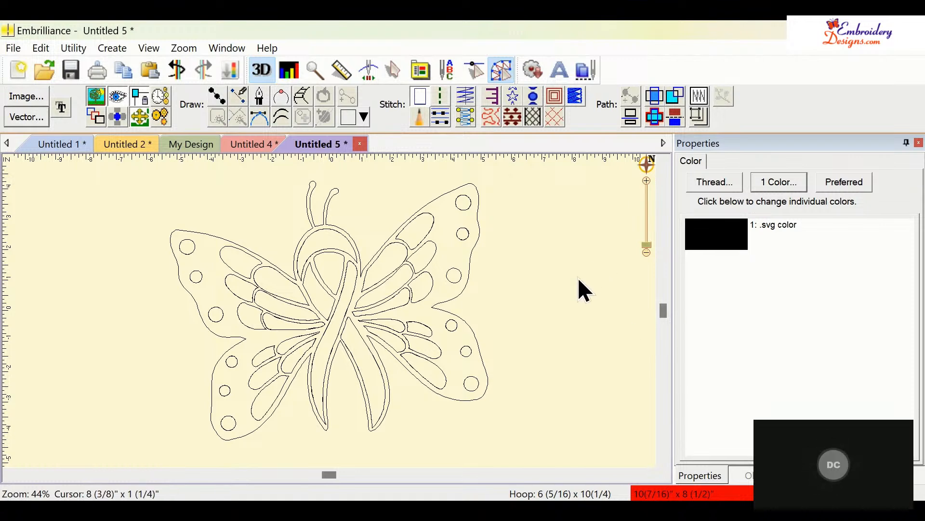
- Convert the butterfly's outer outline into an applique edge and set its thread to 019 Sky Blue
left_click(457, 300)
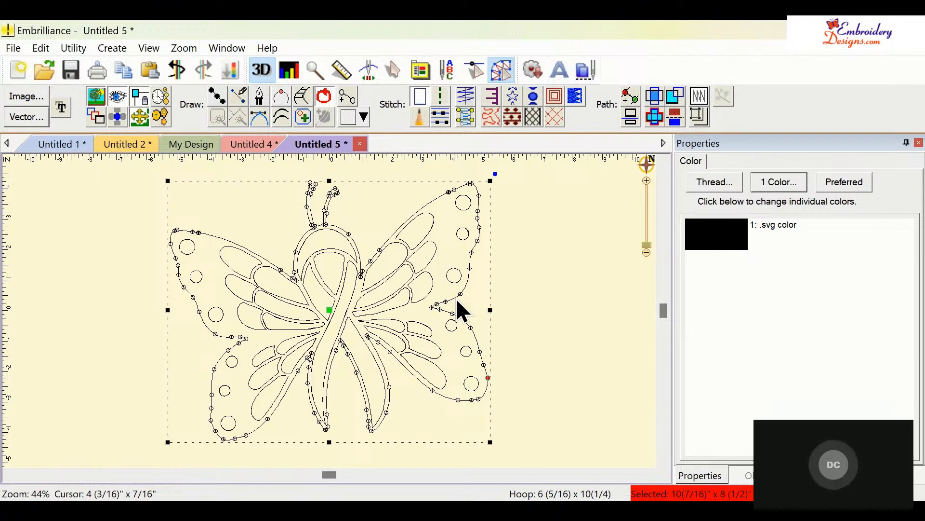
left_click(581, 96)
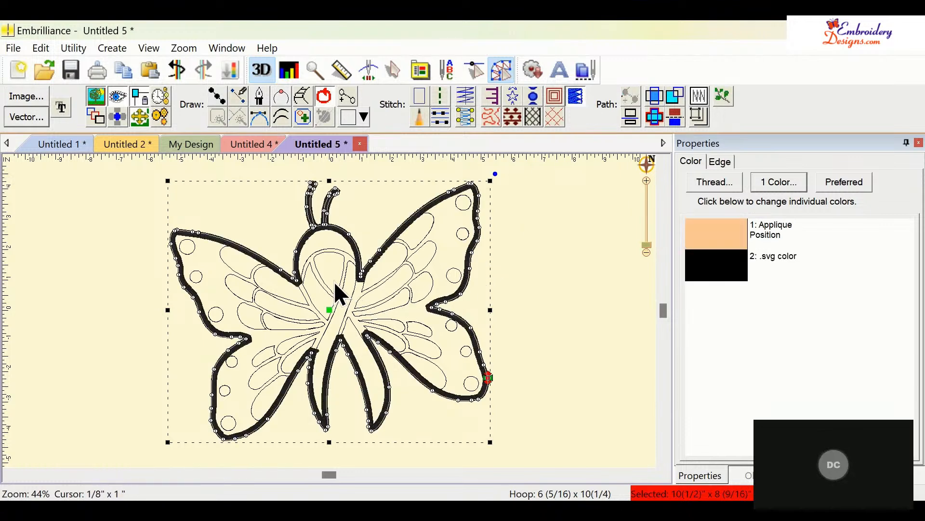
left_click(695, 273)
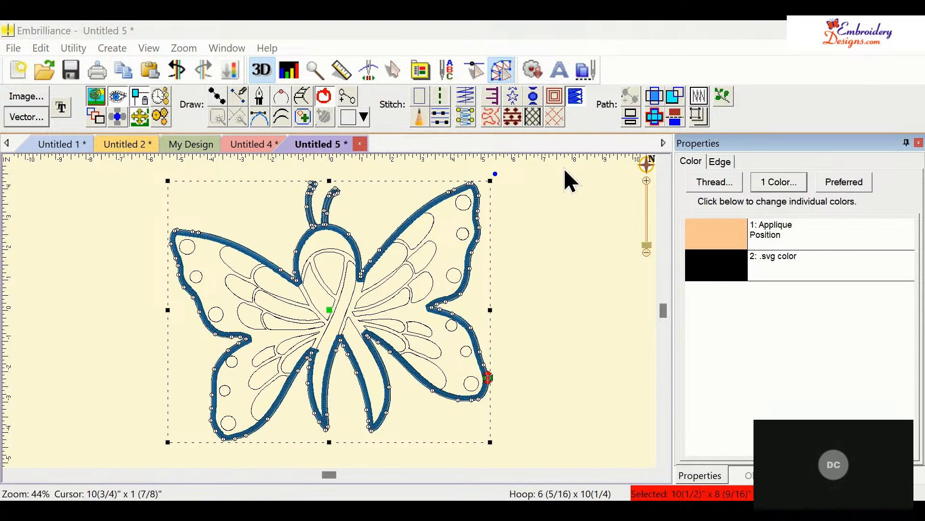
- Zoom in and scroll around to inspect the applique edge stitching along the wings
left_click(647, 244)
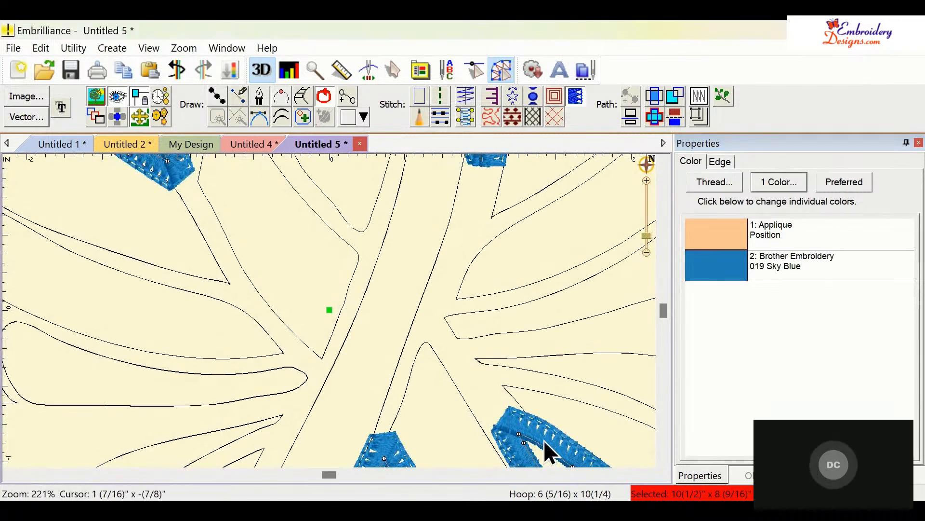
left_click(664, 461)
left_click(663, 461)
left_click(664, 460)
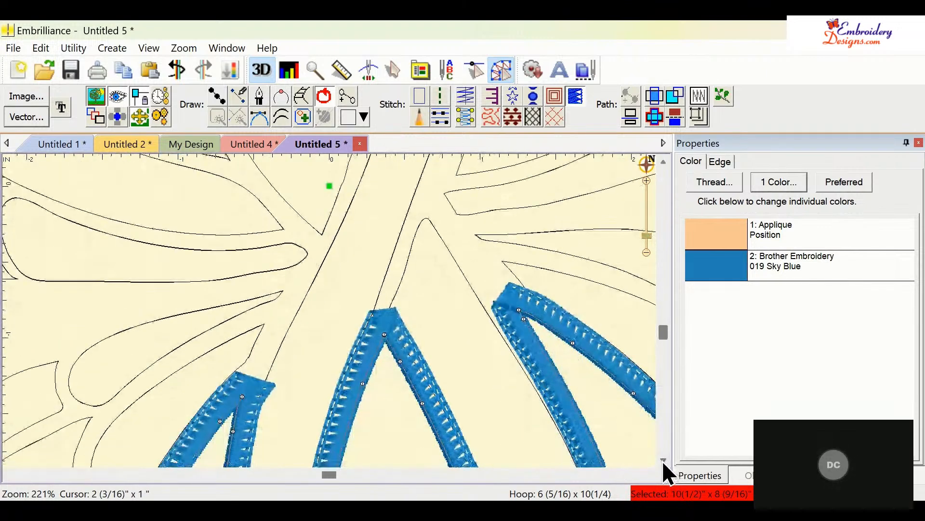
left_click(663, 461)
left_click(661, 461)
left_click(660, 461)
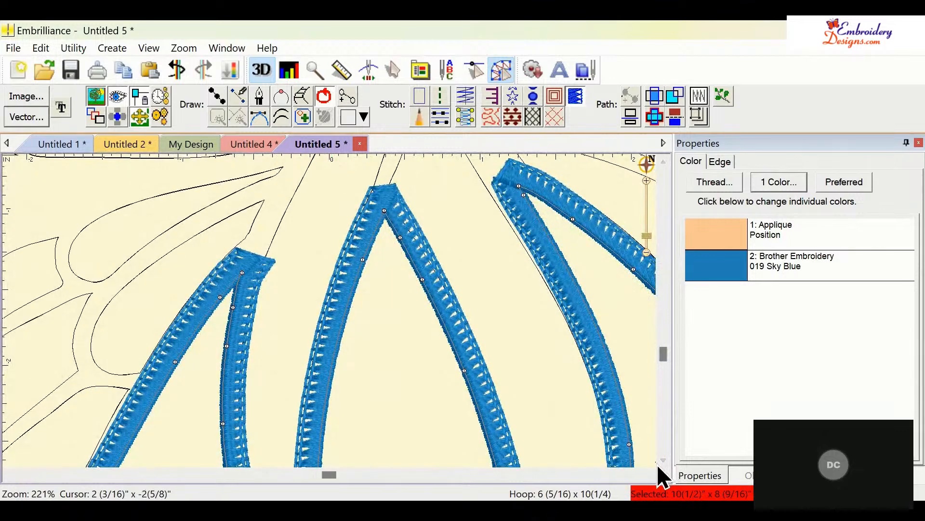
left_click(657, 465)
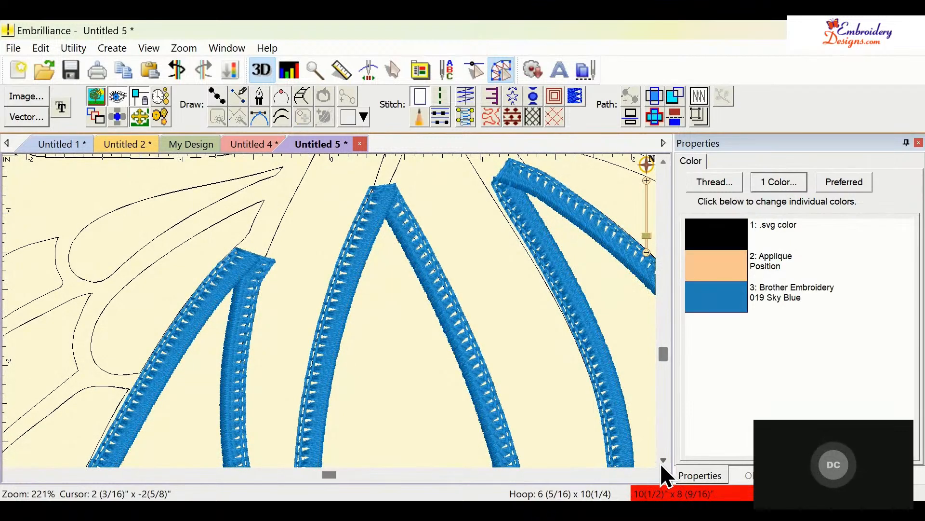
left_click(662, 462)
left_click(663, 462)
left_click(663, 462)
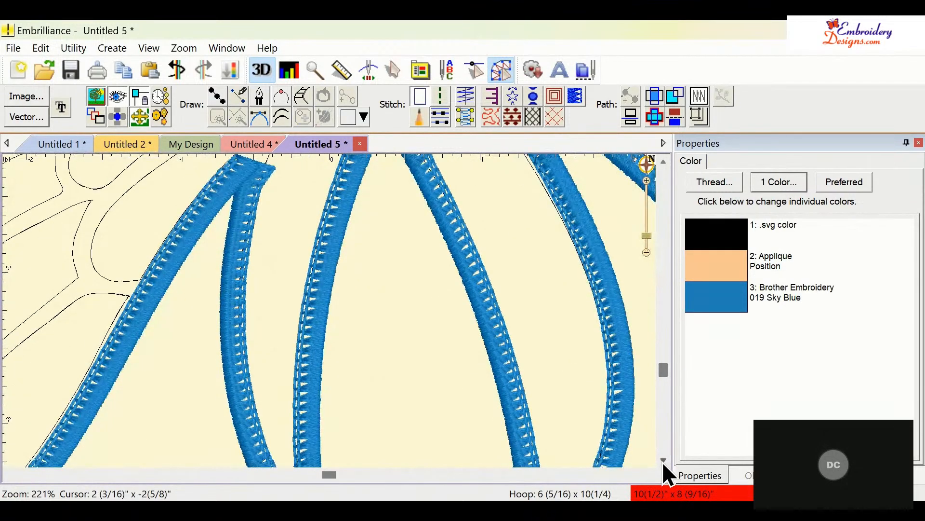
left_click_drag(663, 369, 663, 307)
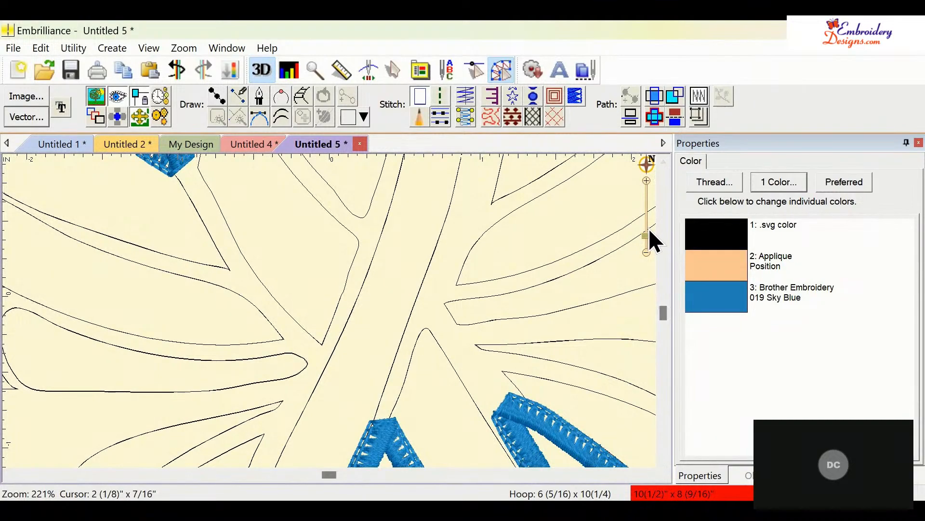
left_click_drag(649, 237, 651, 245)
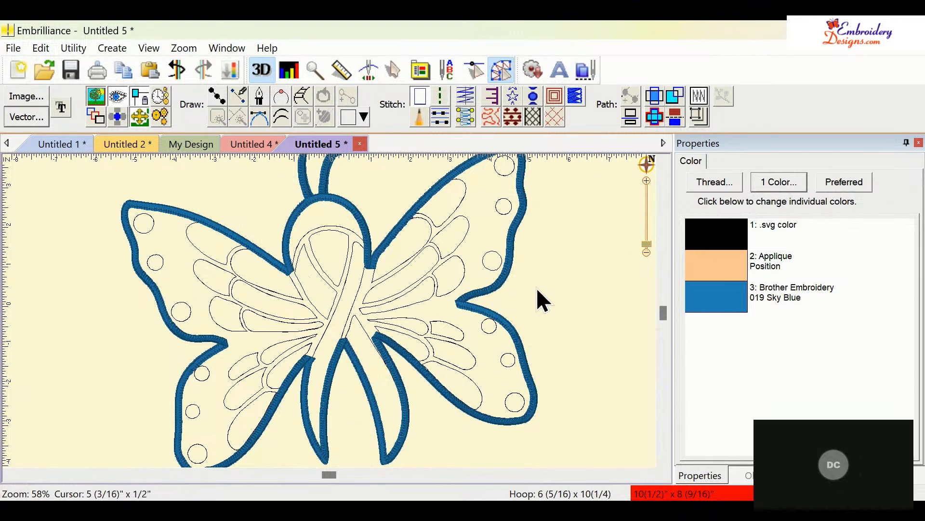
- Convert the main diagonal ribbon strand into a satin column and set its thread to 085 Pink
left_click(338, 308)
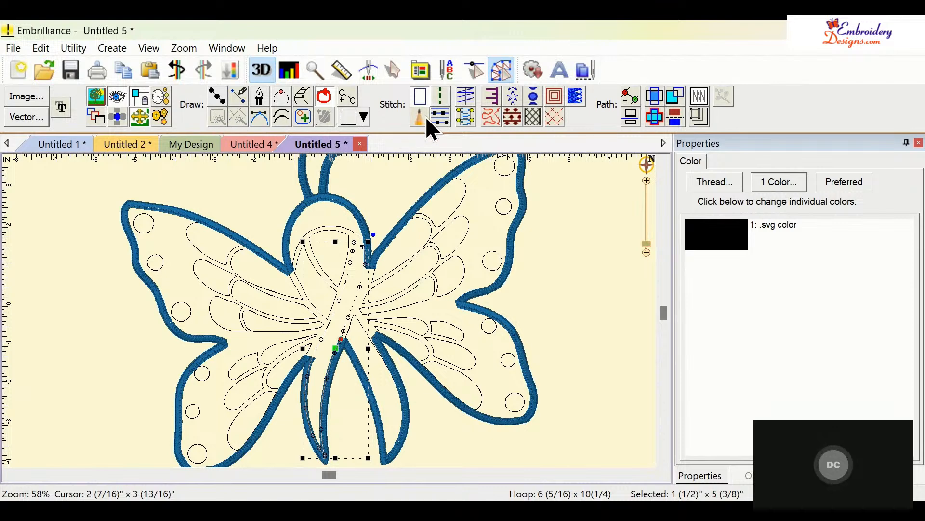
left_click(465, 118)
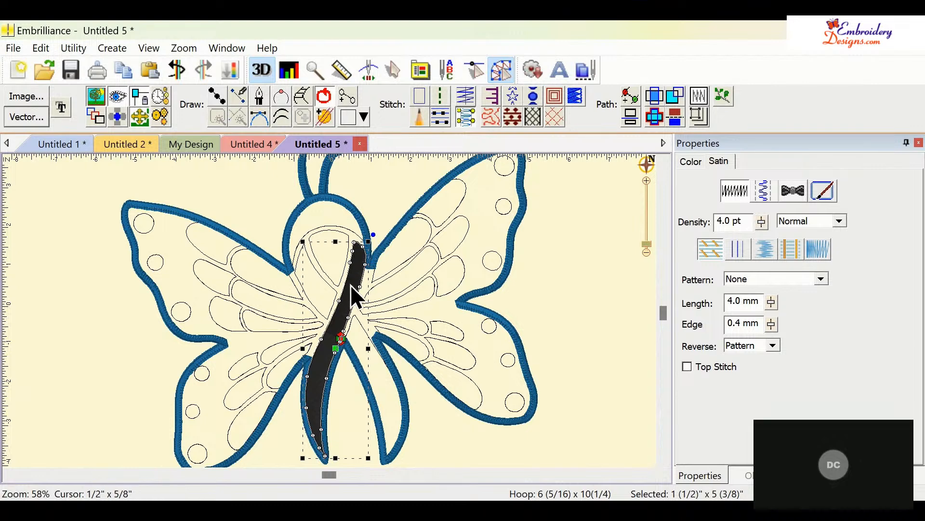
left_click(690, 161)
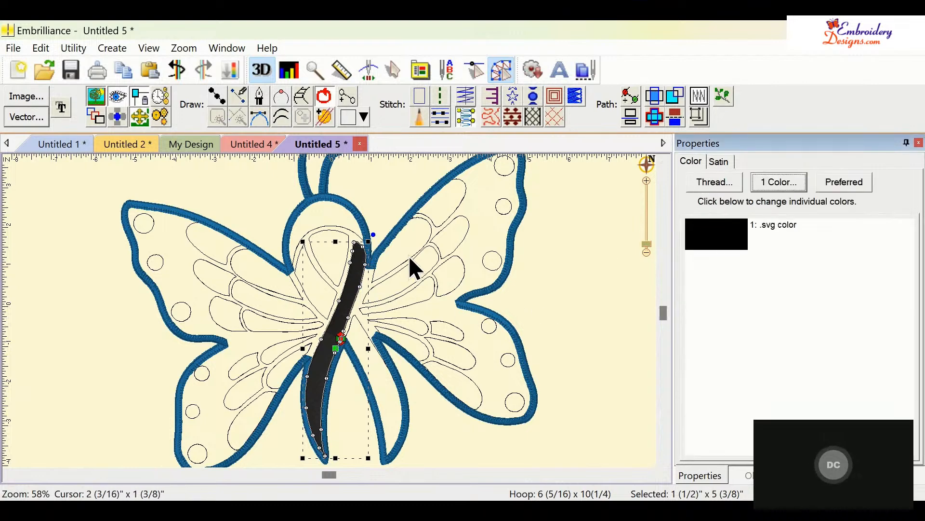
left_click(721, 239)
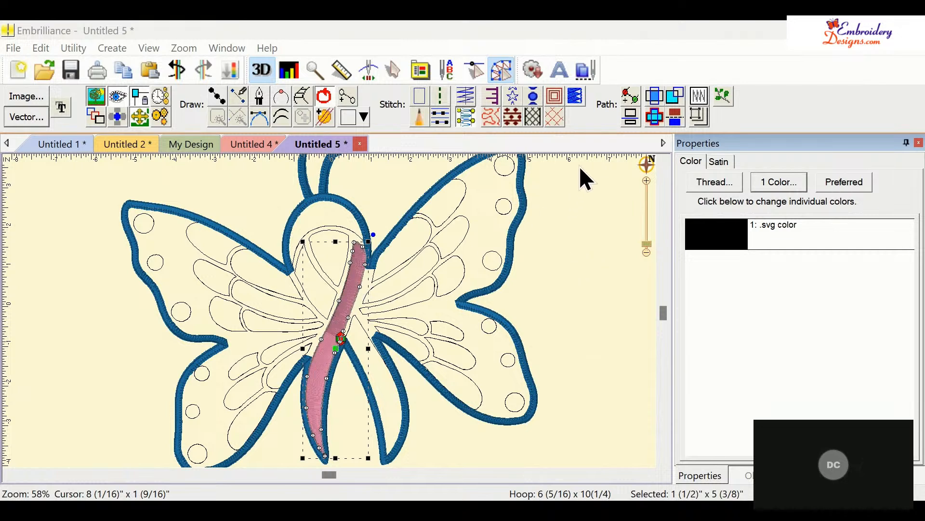
left_click(325, 275)
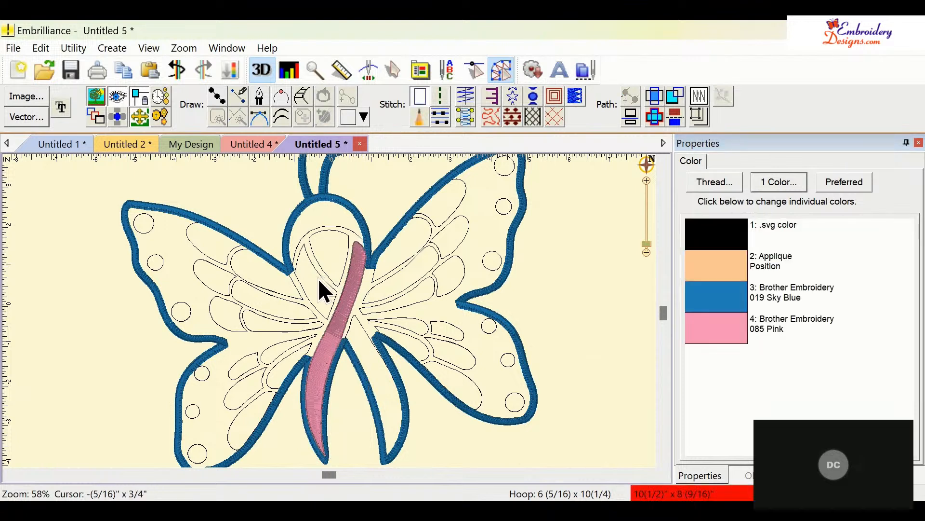
- Convert the two remaining ribbon sections into satin columns and colour both pink
left_click(324, 280)
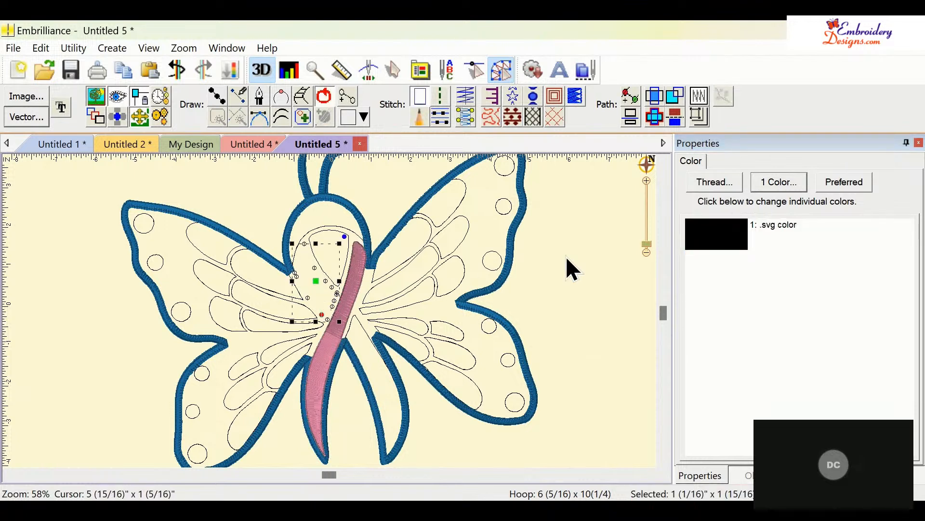
left_click(464, 119)
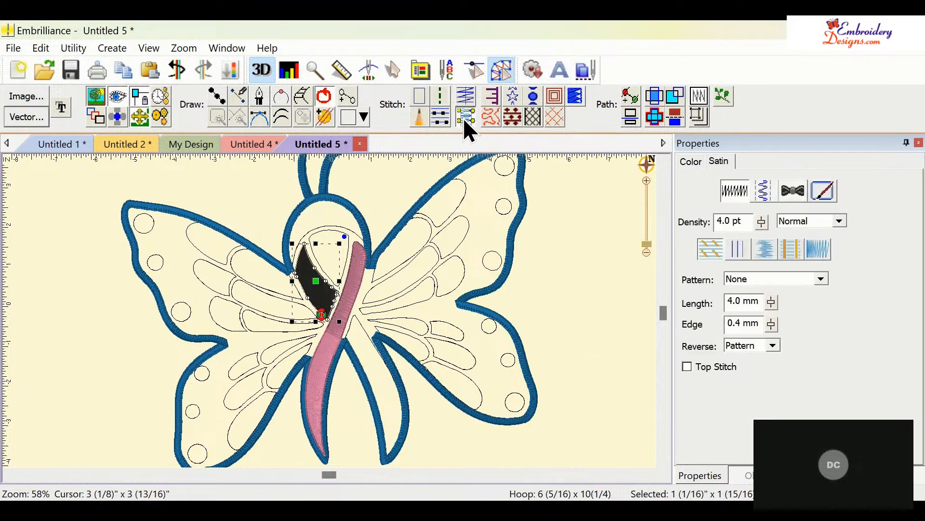
left_click(364, 329)
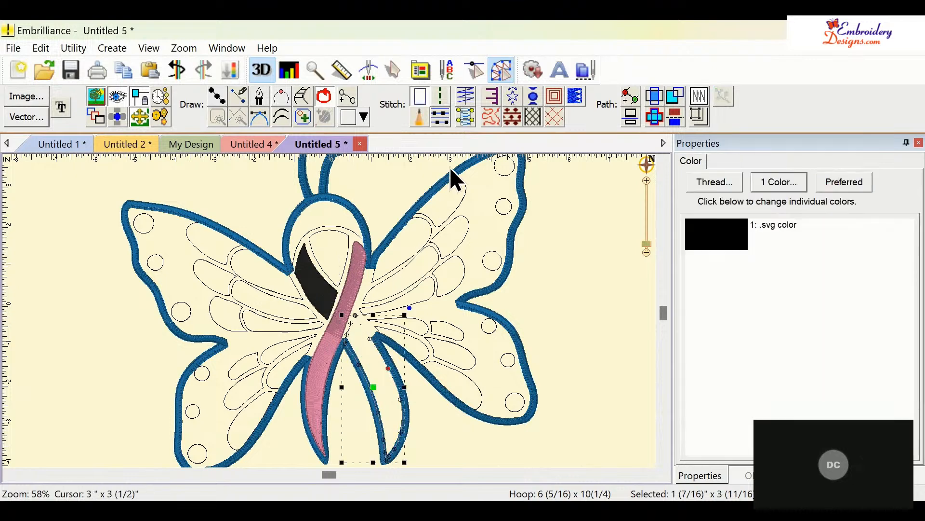
left_click(467, 117)
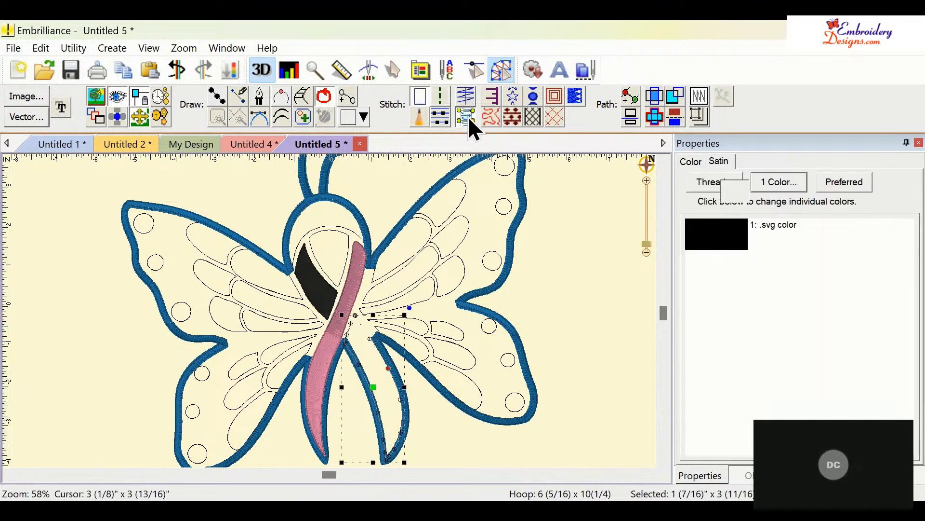
left_click(308, 284)
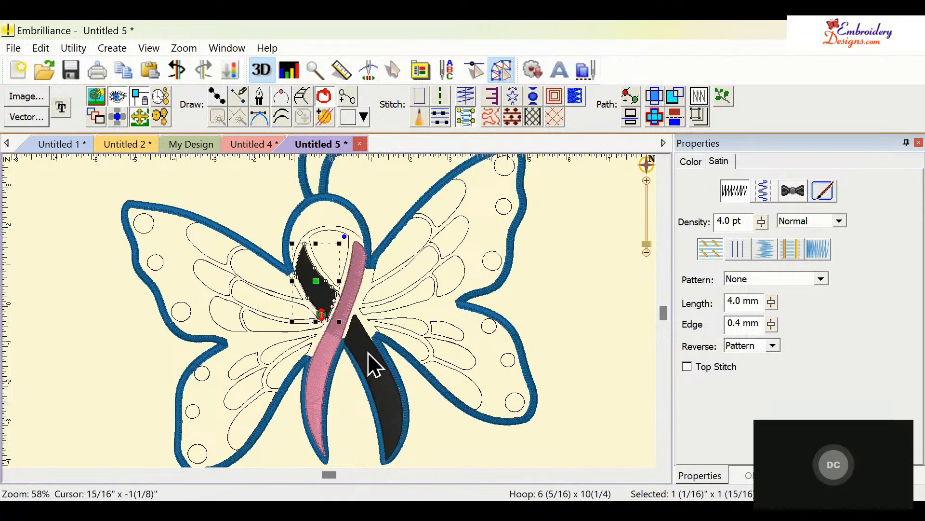
left_click(376, 366)
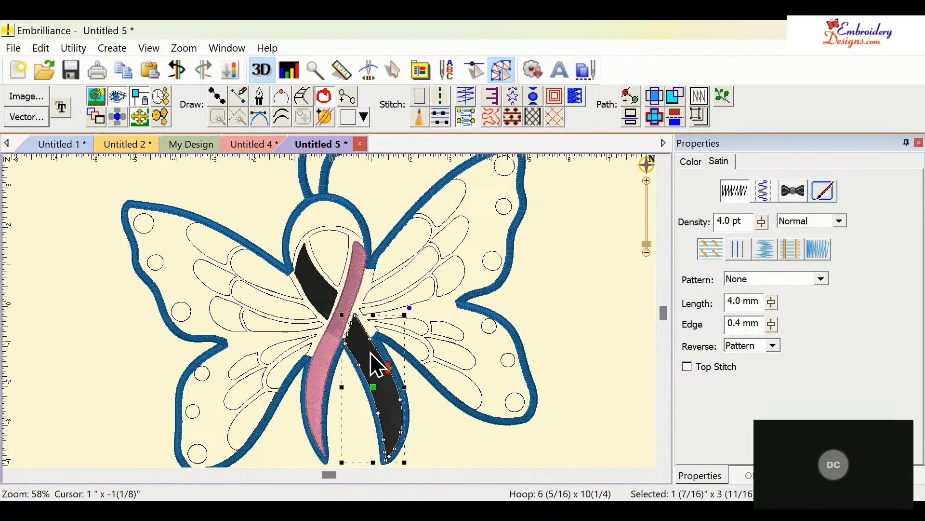
left_click(316, 284, "ctrl")
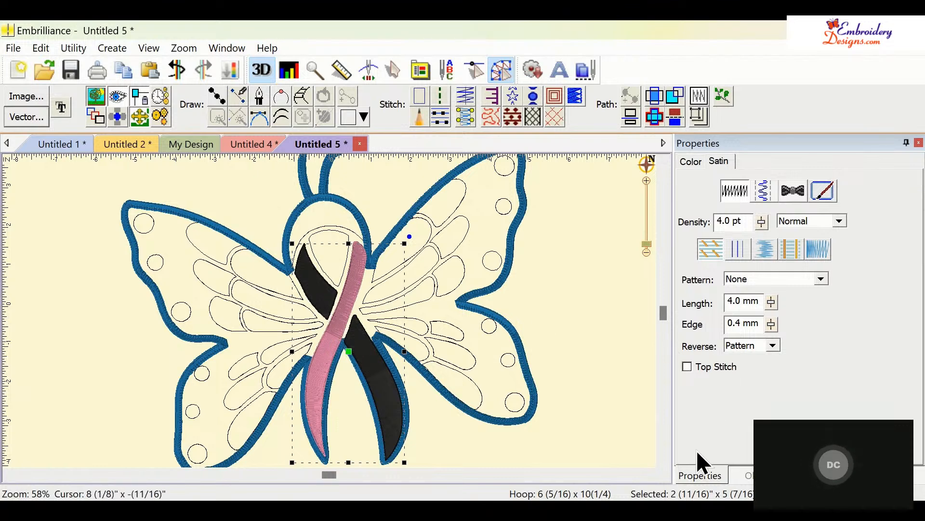
left_click(694, 161)
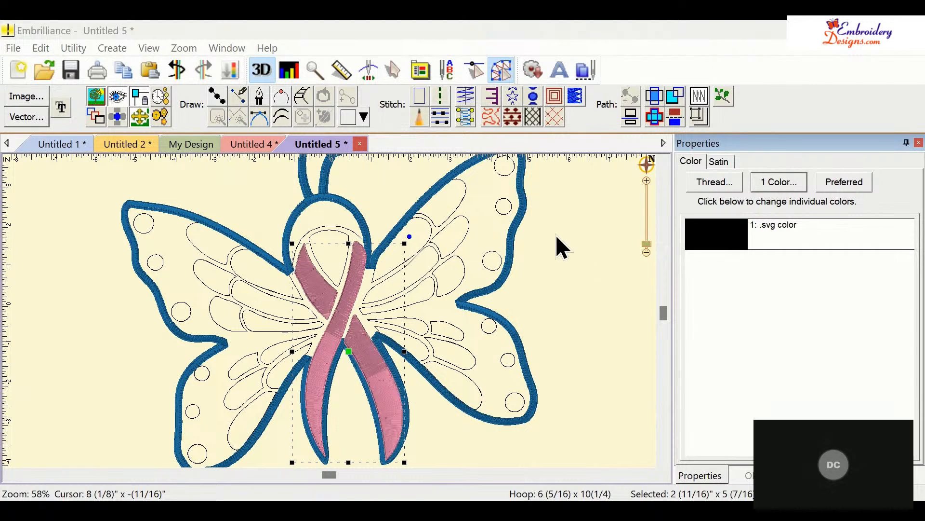
left_click(582, 302)
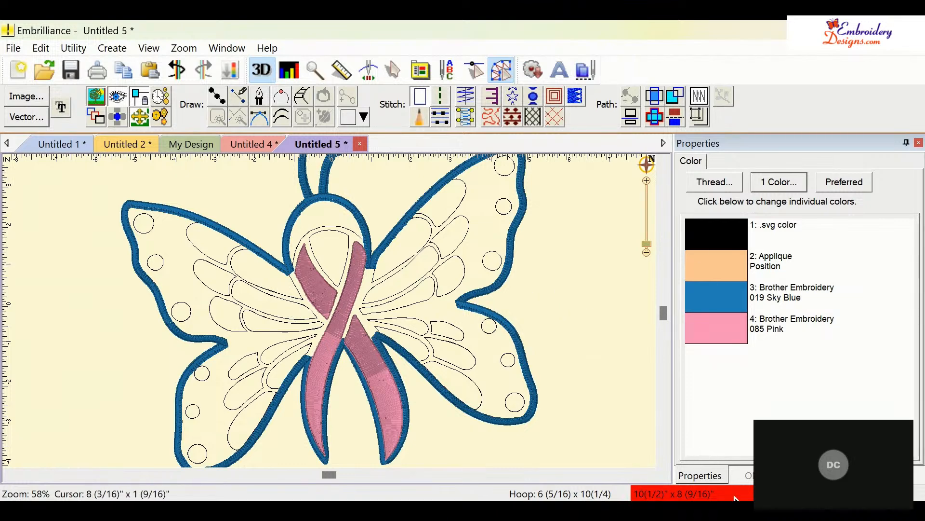
- Pick the upper left wing segment from the object list and convert it into a satin column
left_click(760, 476)
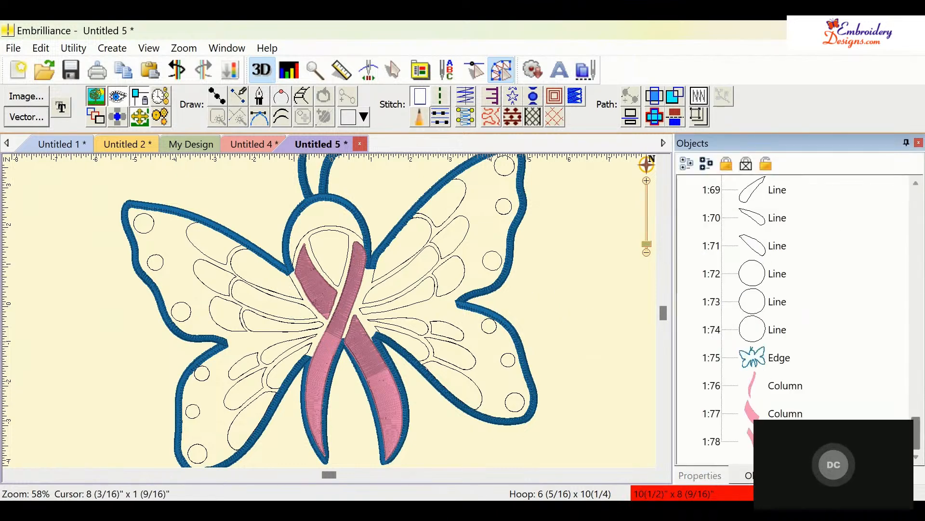
left_click_drag(915, 446, 918, 413)
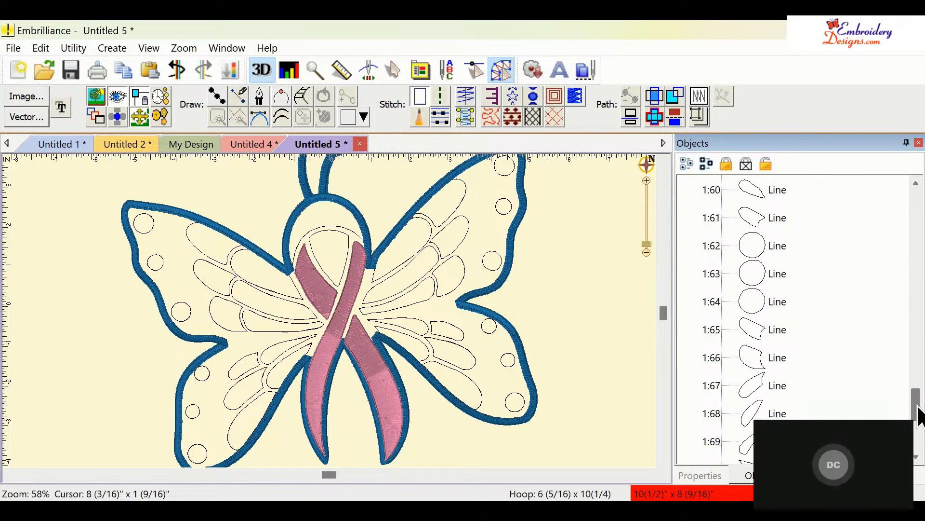
left_click(744, 189)
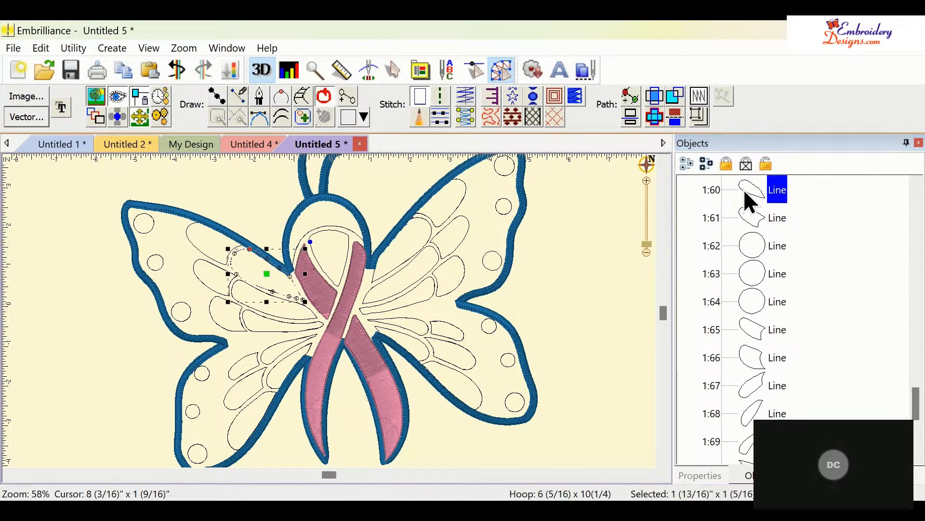
left_click(465, 119)
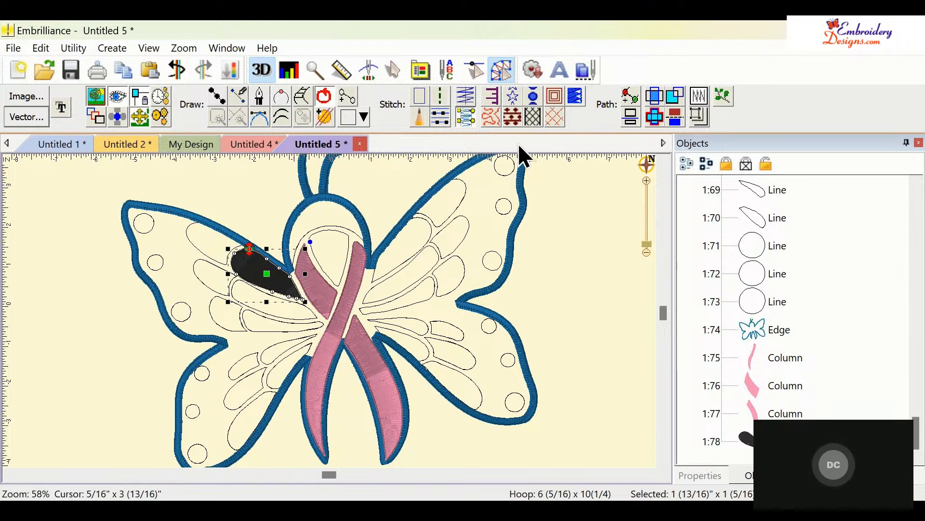
- Pick the second upper left wing segment and convert it into a satin column
left_click(761, 197)
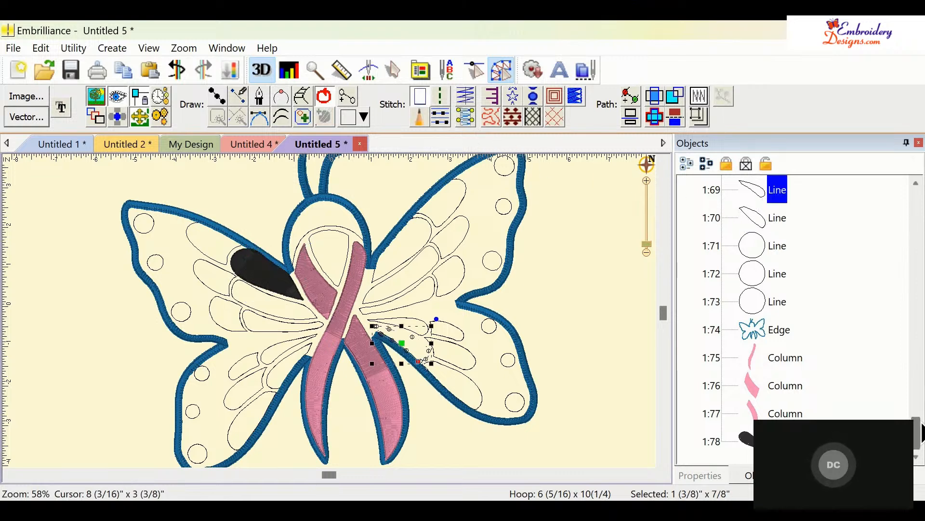
left_click_drag(921, 429, 920, 390)
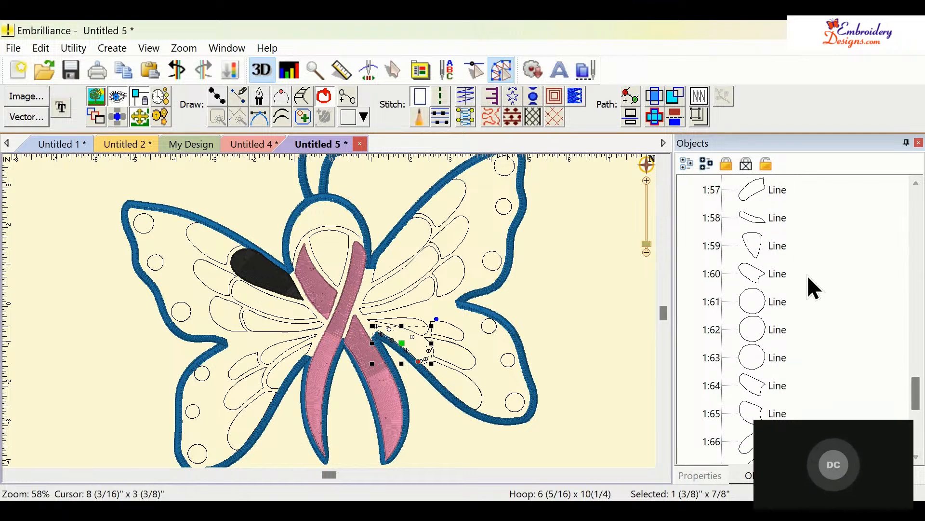
left_click(760, 195)
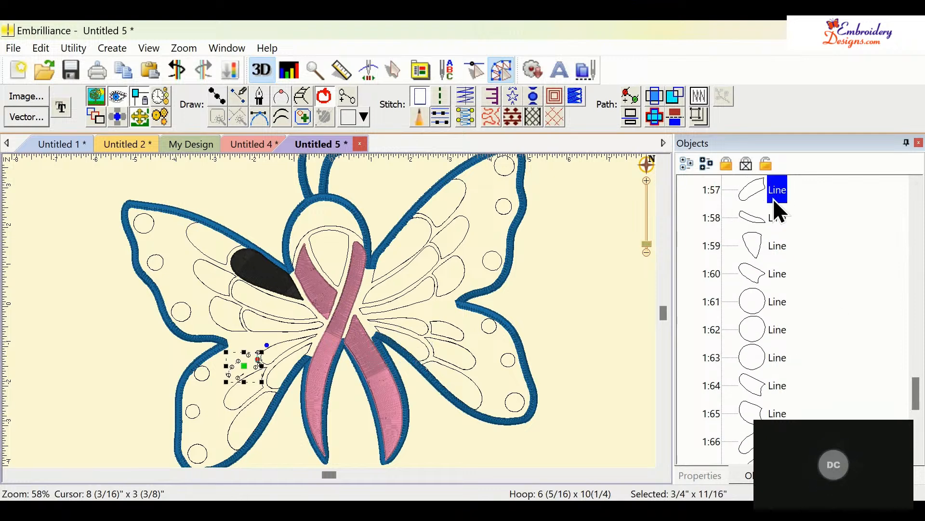
left_click_drag(918, 397, 921, 346)
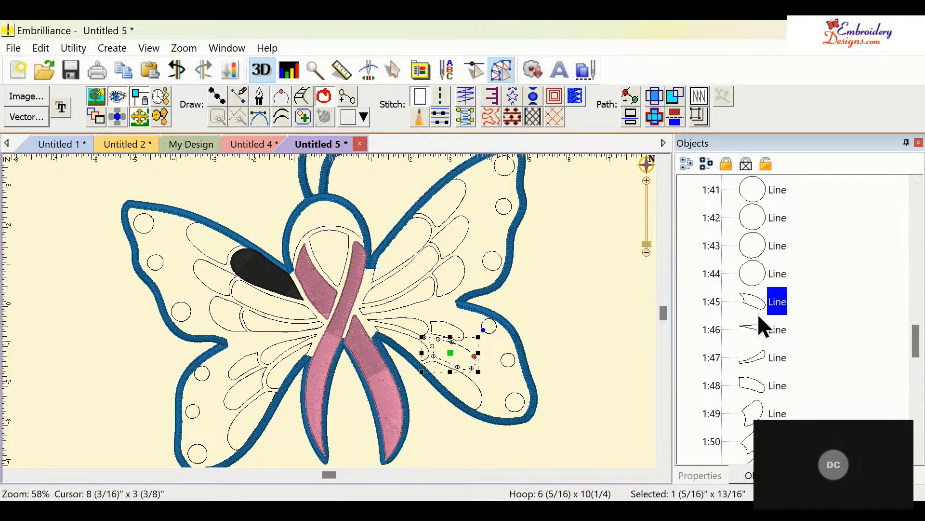
left_click(758, 328)
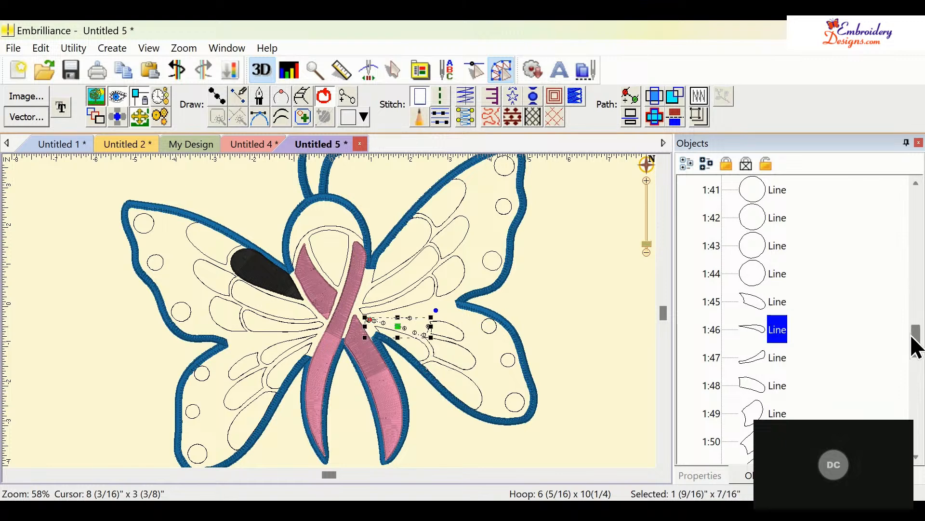
left_click(764, 304)
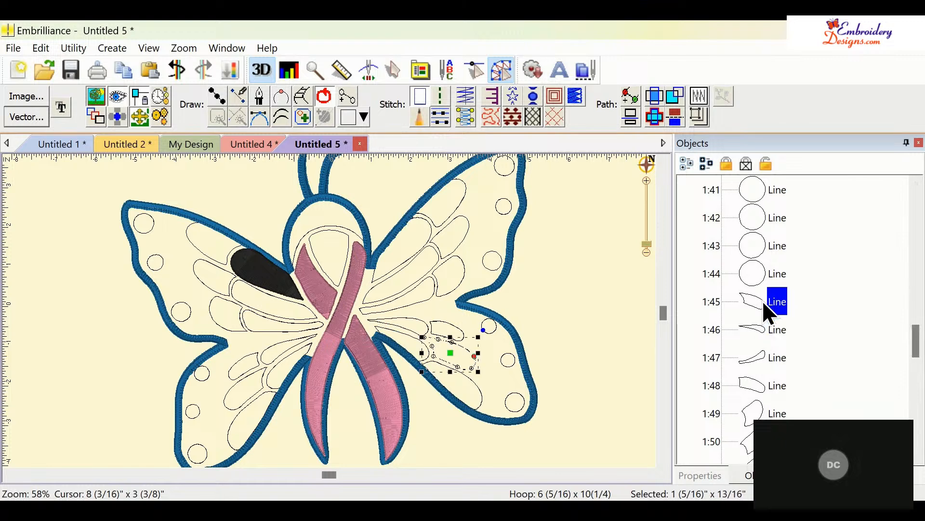
left_click(293, 301)
left_click(292, 303, "ctrl")
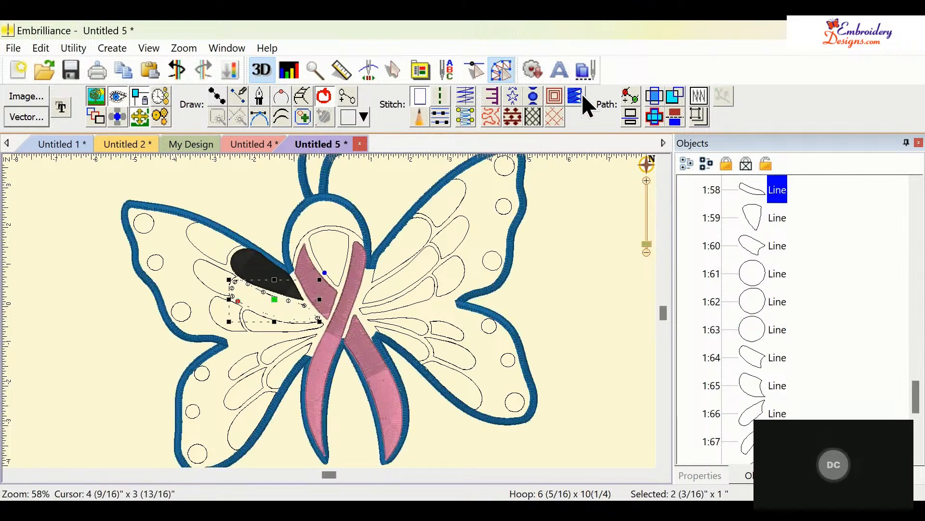
left_click(464, 116)
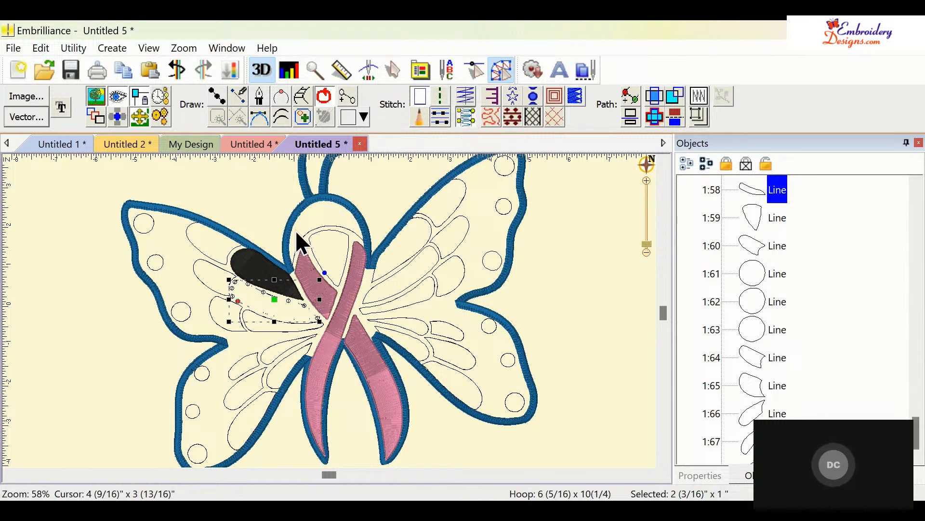
- Select the third left wing segment and convert it into a satin column
left_click(273, 331)
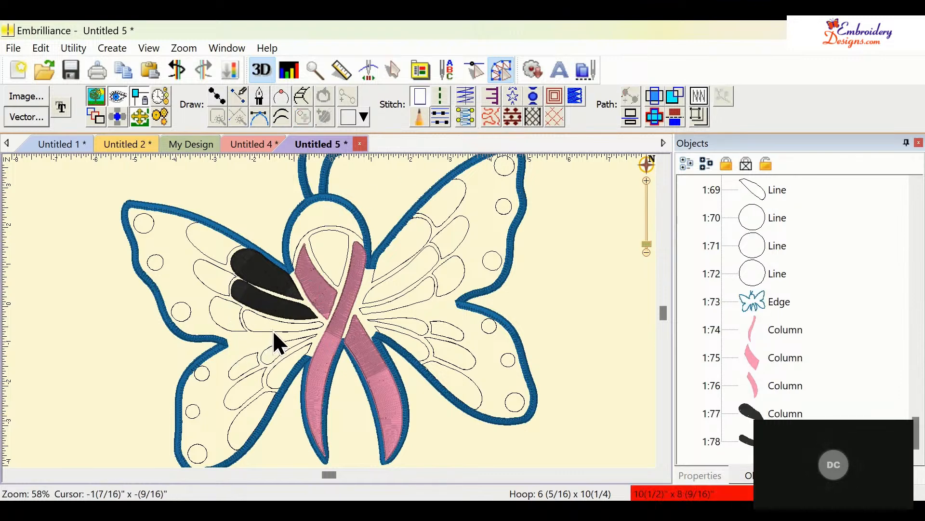
left_click(281, 331)
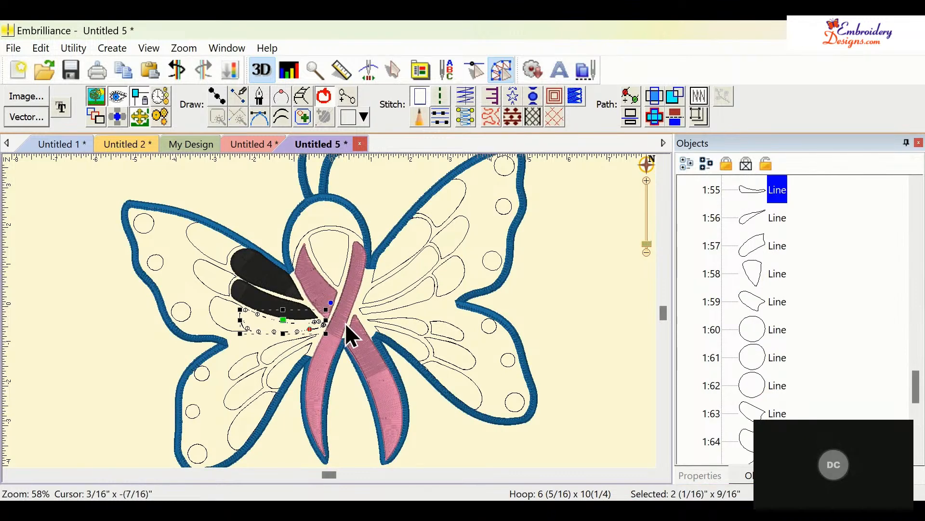
left_click(471, 117)
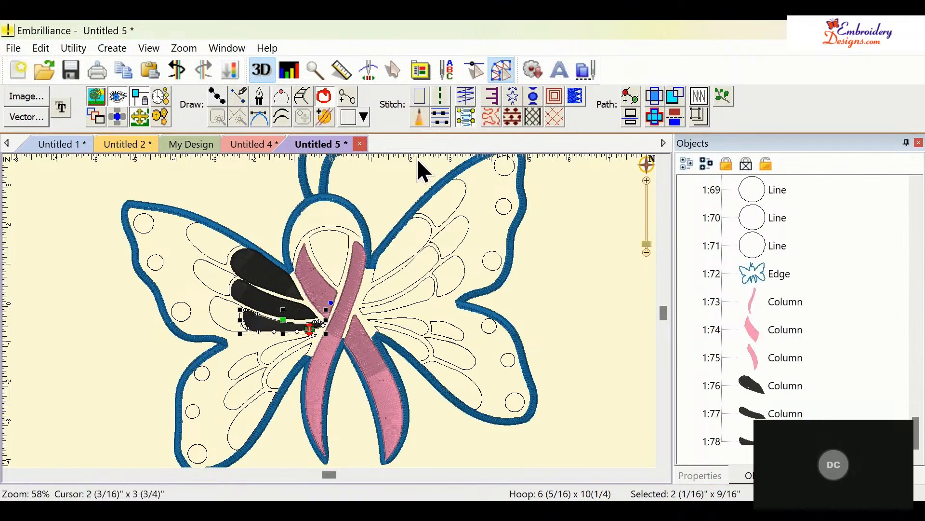
left_click(401, 260)
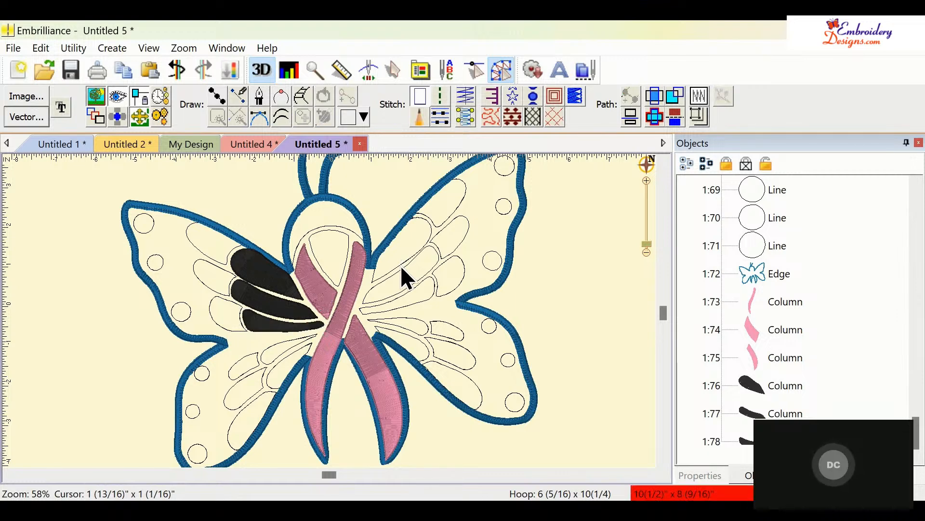
- Select the upper right wing segments and convert them into satin columns
left_click(404, 262)
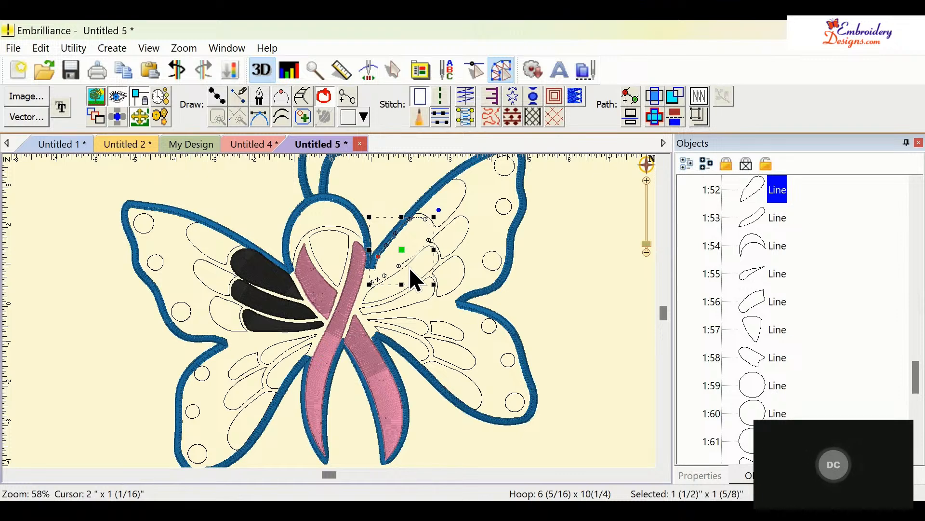
left_click(398, 293)
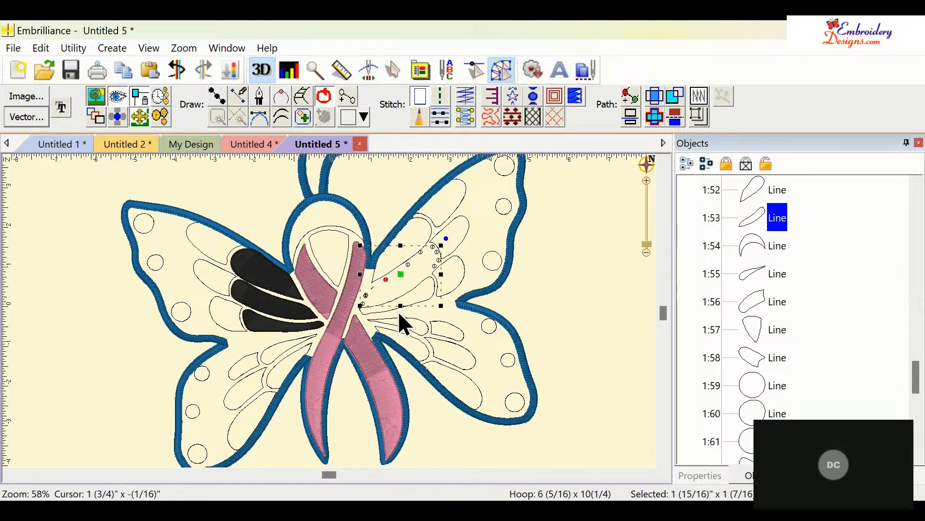
left_click(392, 313)
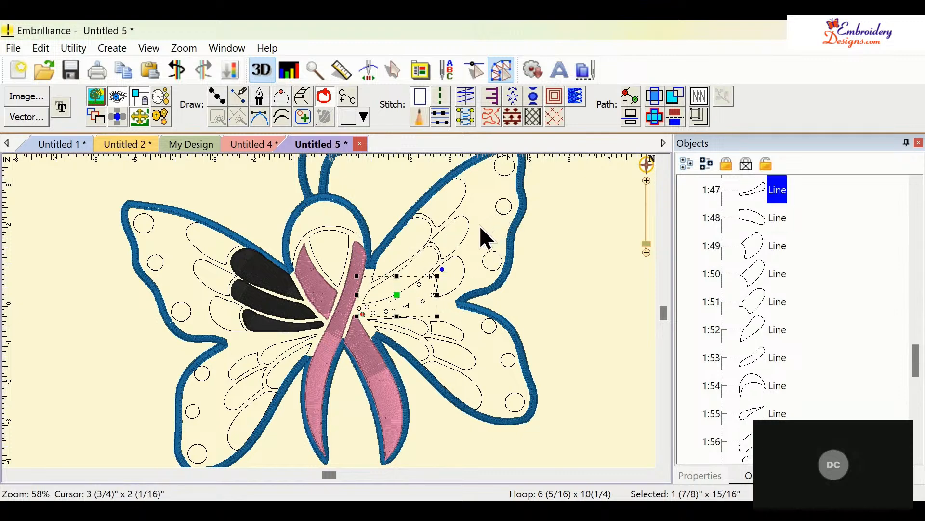
left_click(439, 253, "ctrl")
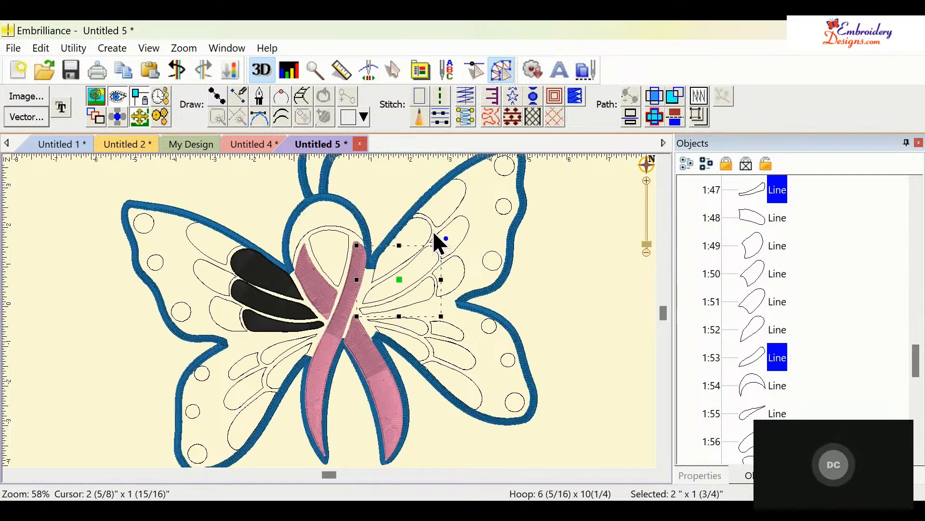
left_click(432, 232, "ctrl")
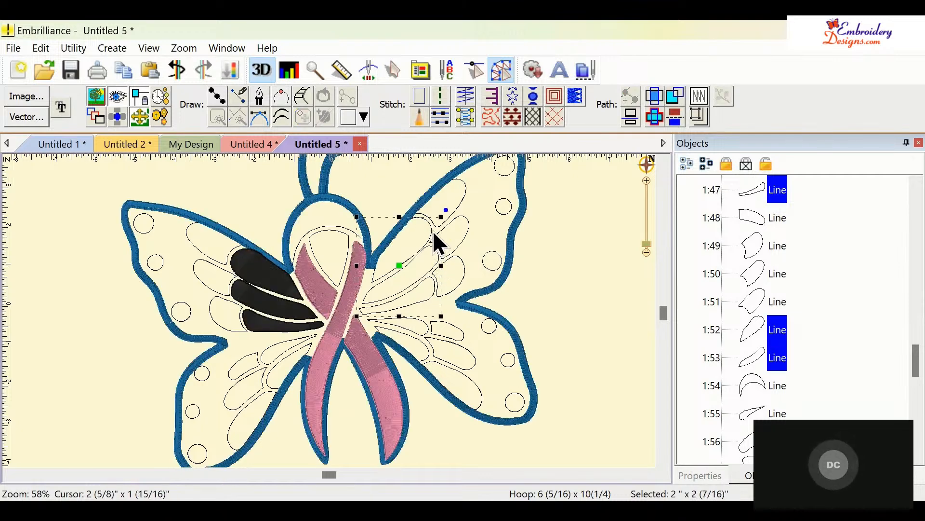
left_click(466, 117)
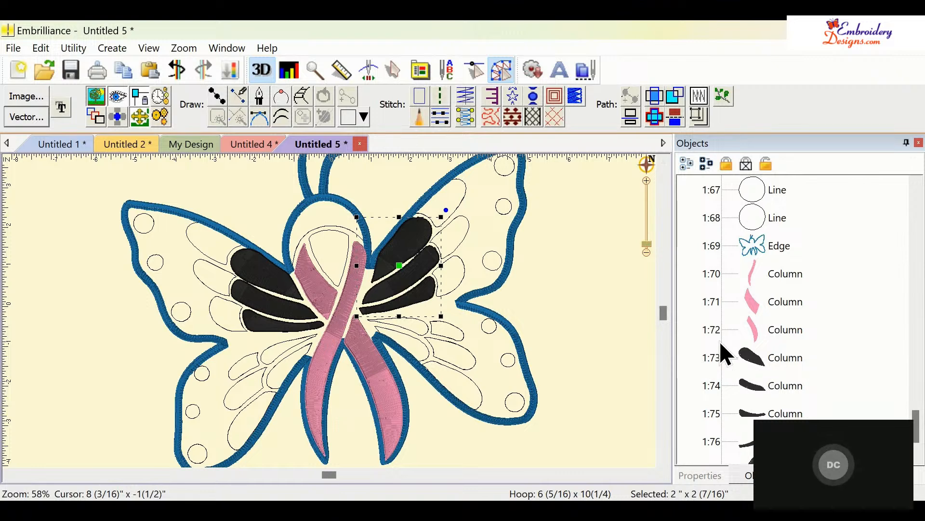
- Set the thread colour of the right wing columns to 019 Sky Blue
left_click(706, 482)
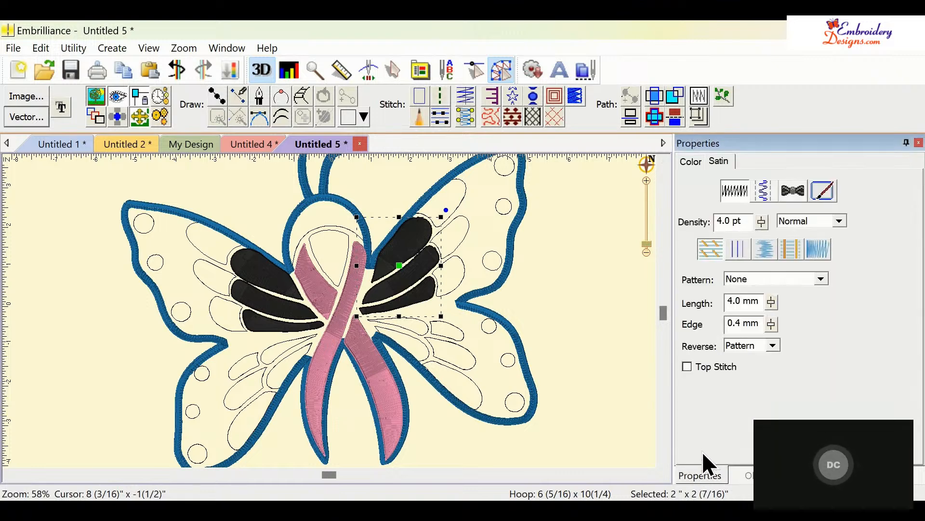
left_click(691, 163)
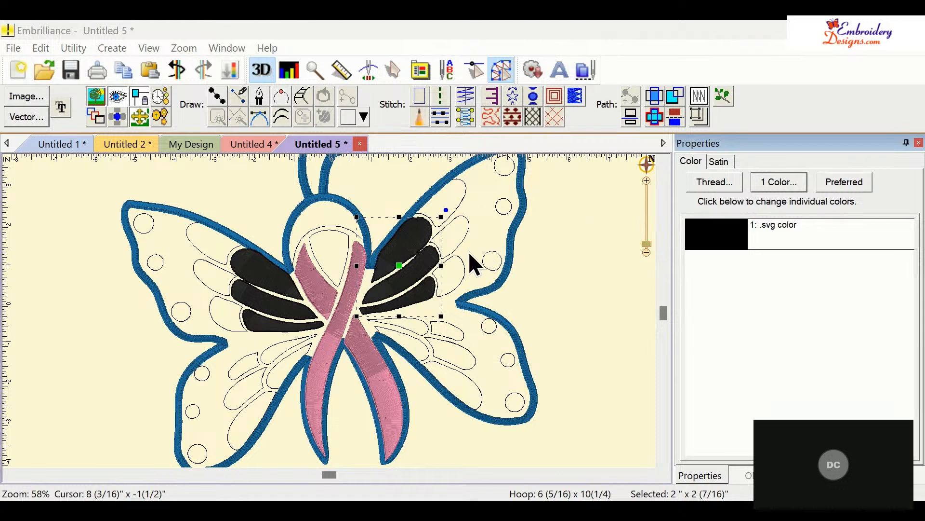
left_click(389, 263)
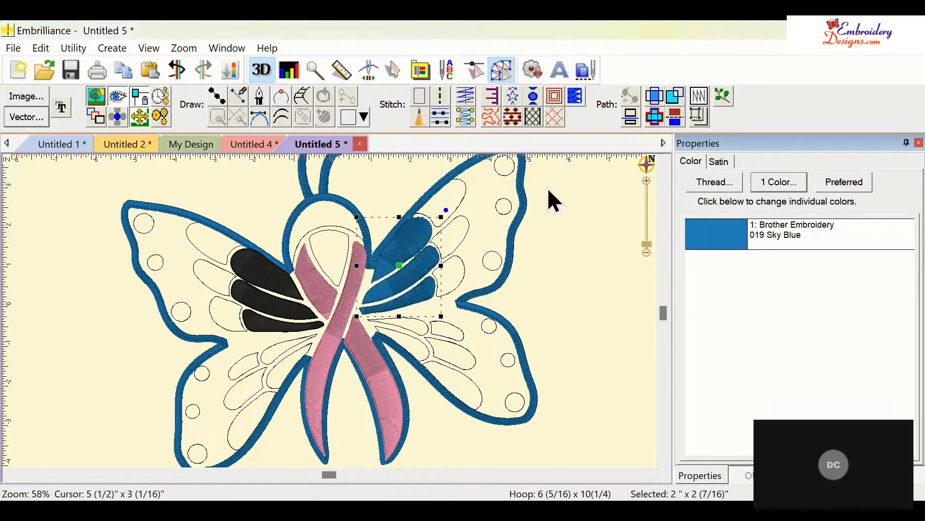
- Select the left wing columns together and recolour their black thread to 019 Sky Blue
left_click(275, 325, "shift")
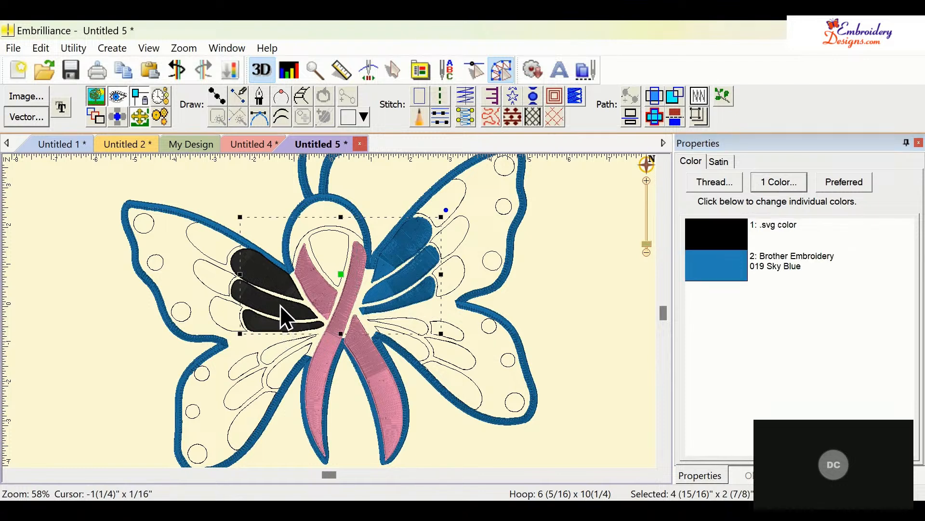
left_click(282, 305, "shift")
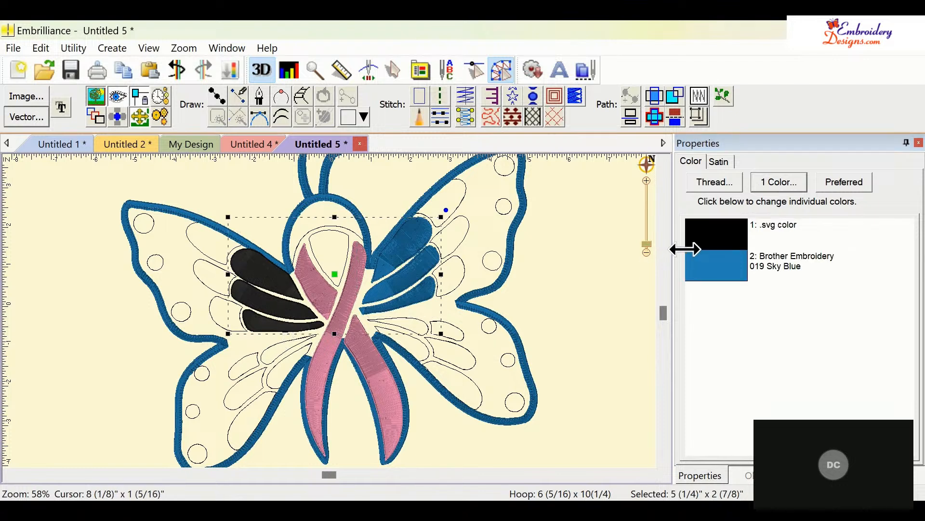
left_click(702, 237)
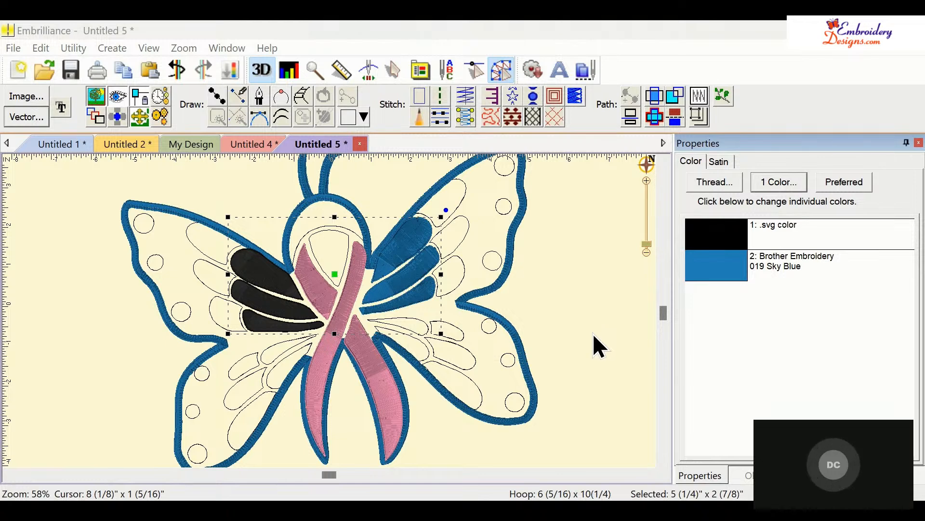
left_click(383, 289)
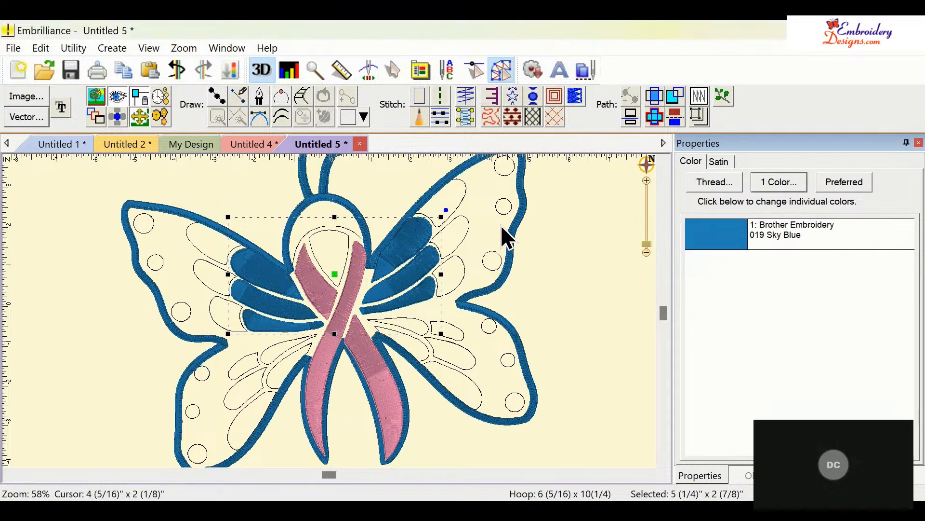
left_click(465, 190)
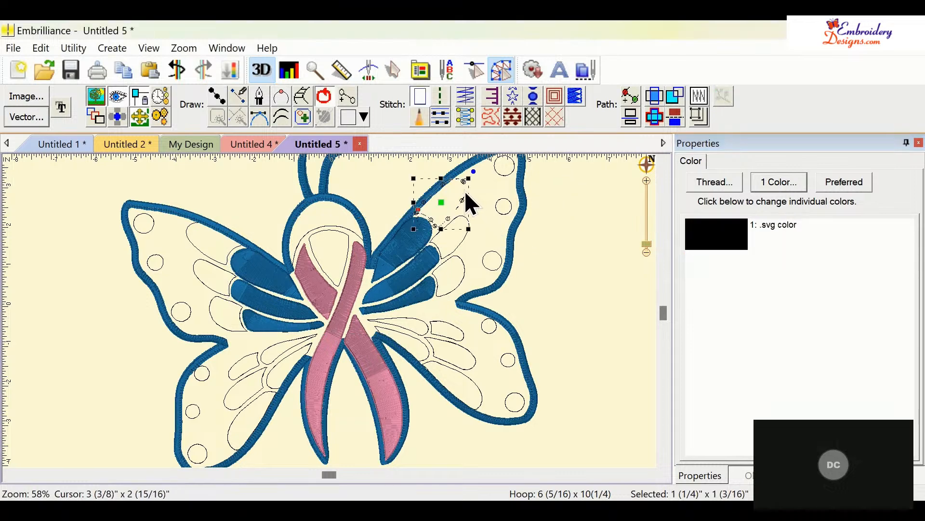
left_click(464, 241, "ctrl")
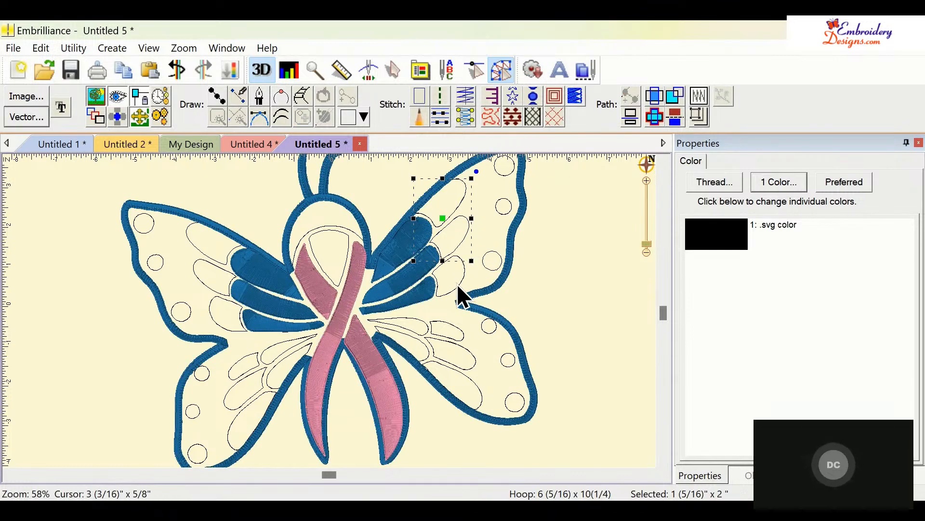
left_click(458, 288, "ctrl")
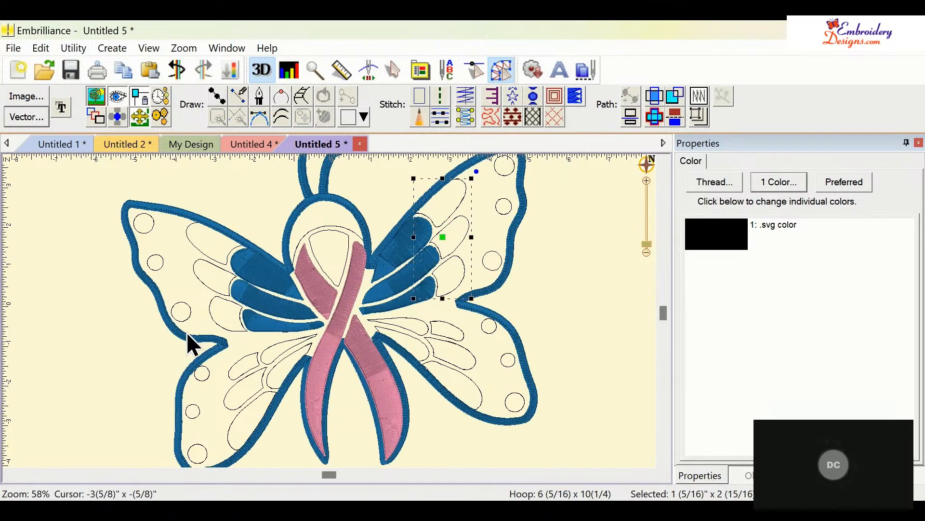
left_click(218, 322, "ctrl")
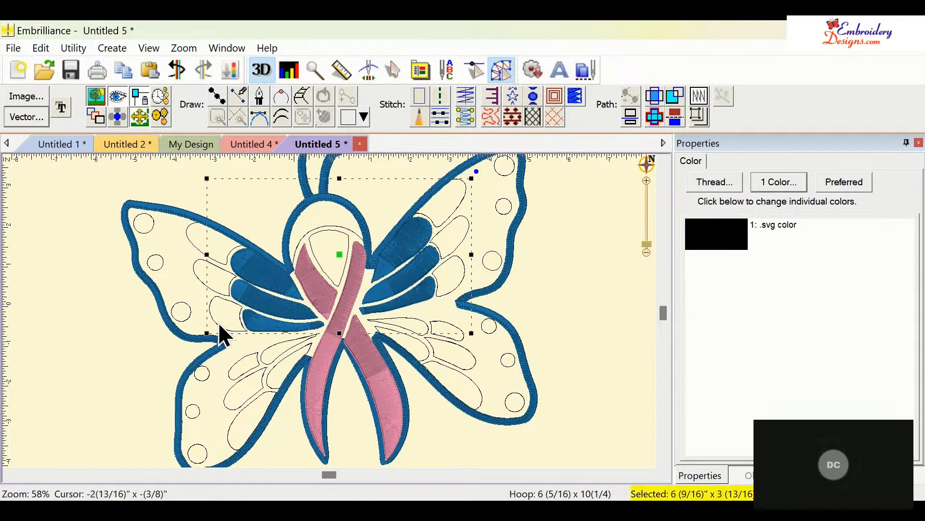
left_click(213, 289)
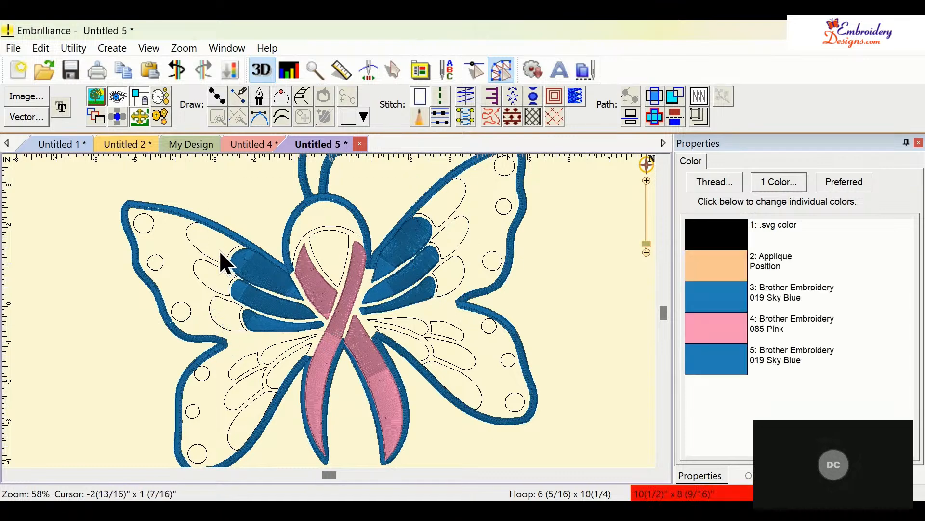
- Select the outer wing segments on both wings and convert them into satin columns
left_click(204, 253)
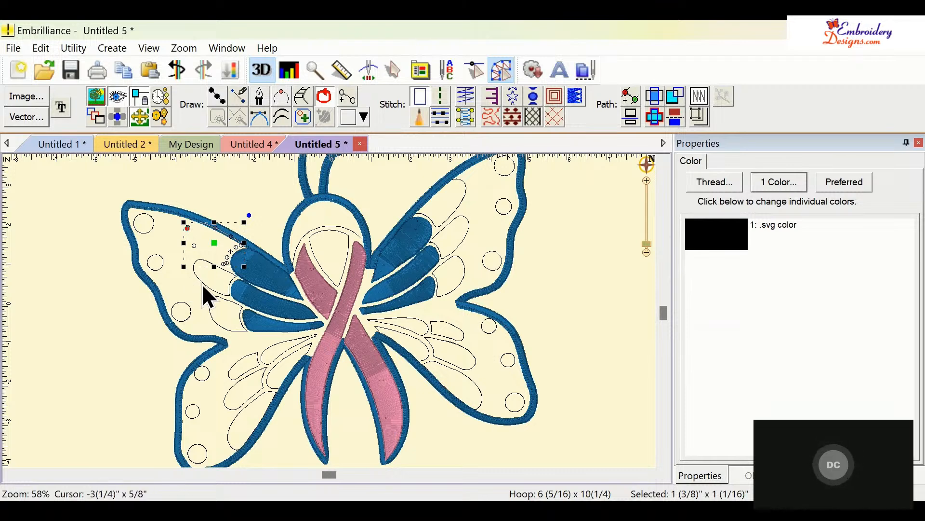
left_click_drag(201, 284, 219, 324)
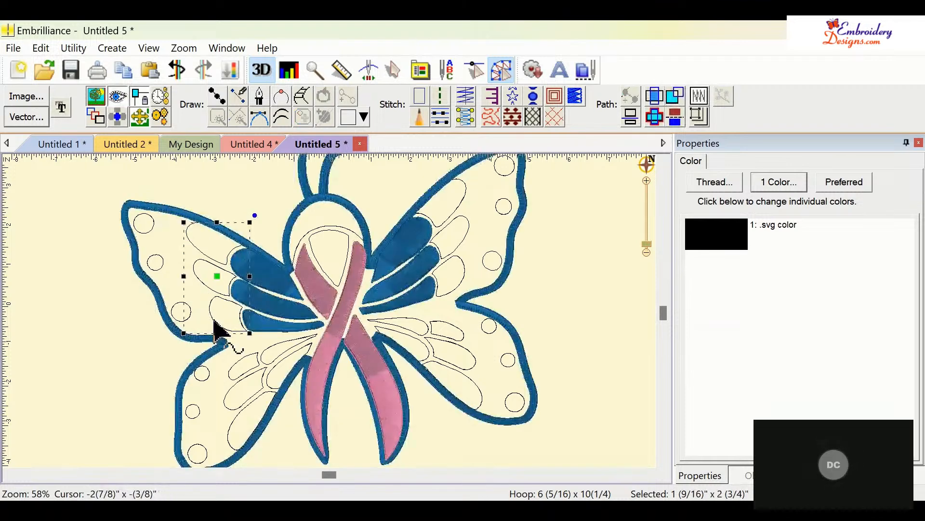
left_click(467, 193, "shift")
left_click_drag(463, 245, 467, 247)
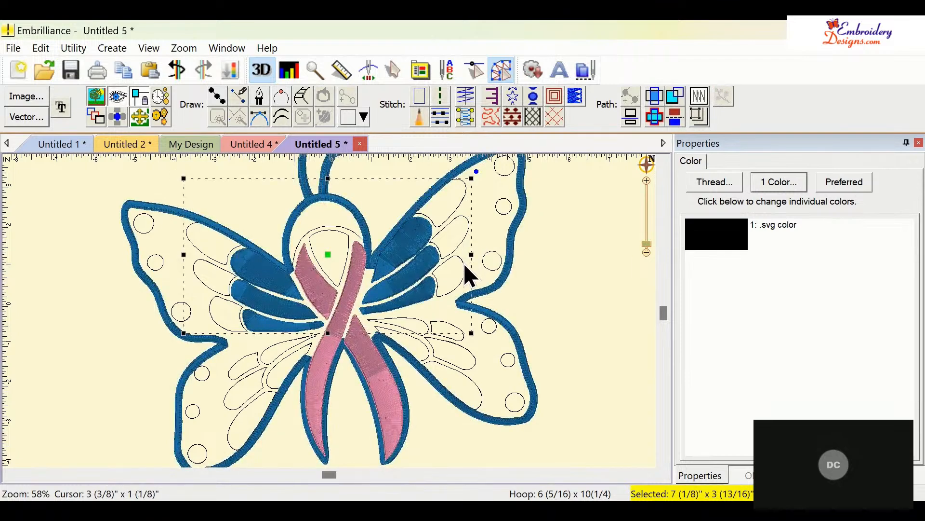
left_click(466, 119)
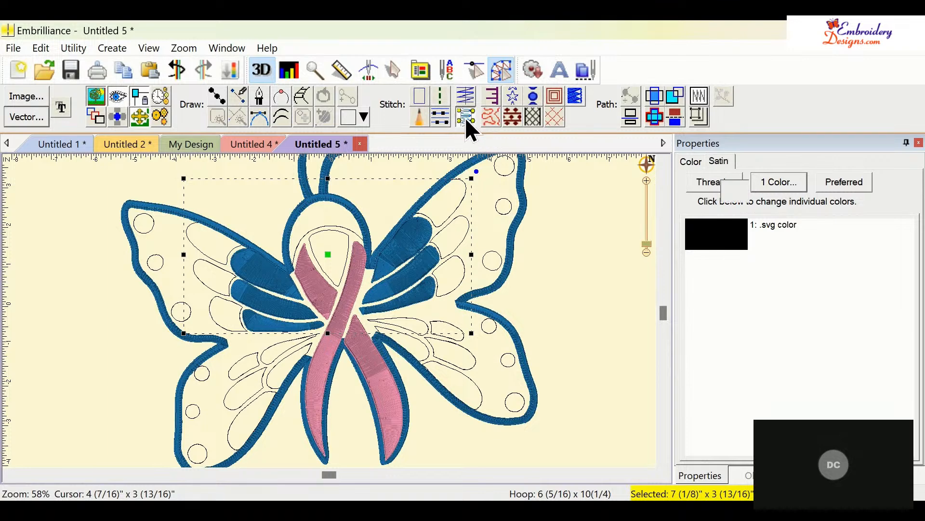
left_click(690, 159)
left_click(722, 241)
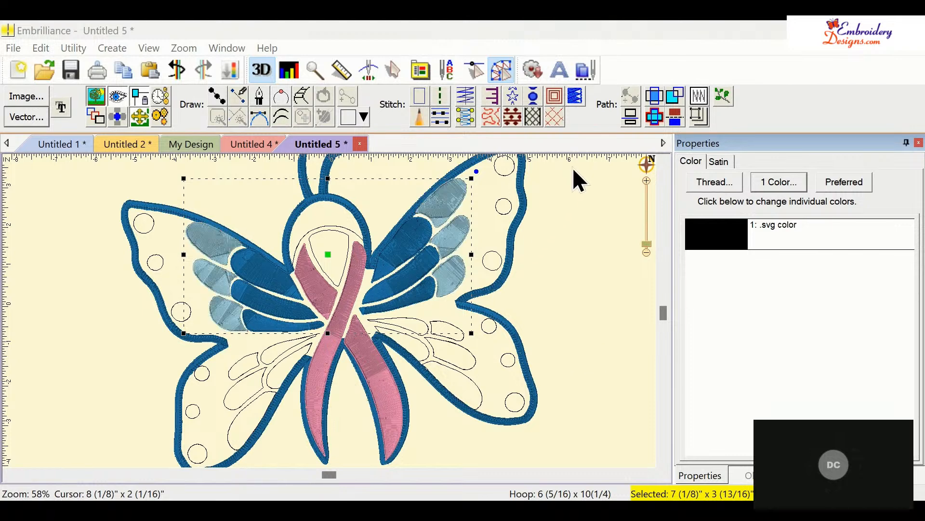
- Convert the top of the ribbon loop into a satin column and colour it pink to match the ribbon
left_click(609, 308)
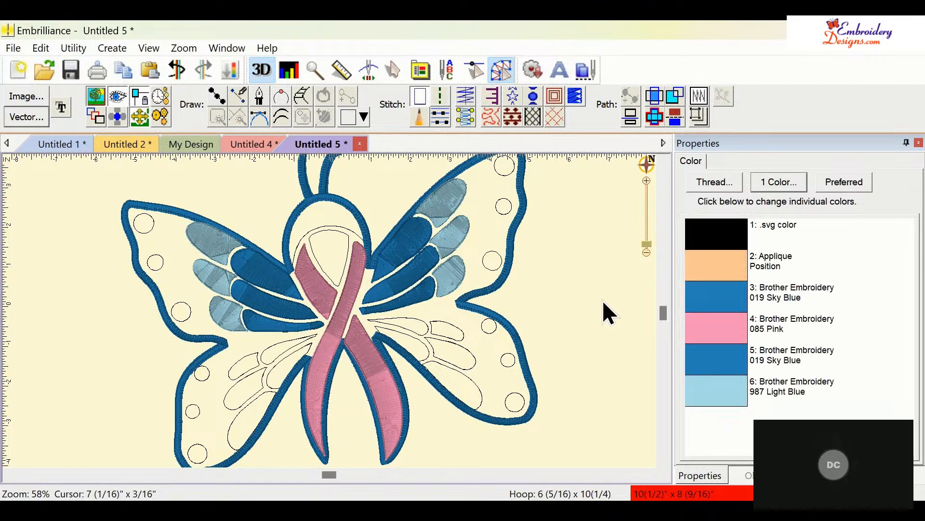
left_click(311, 235)
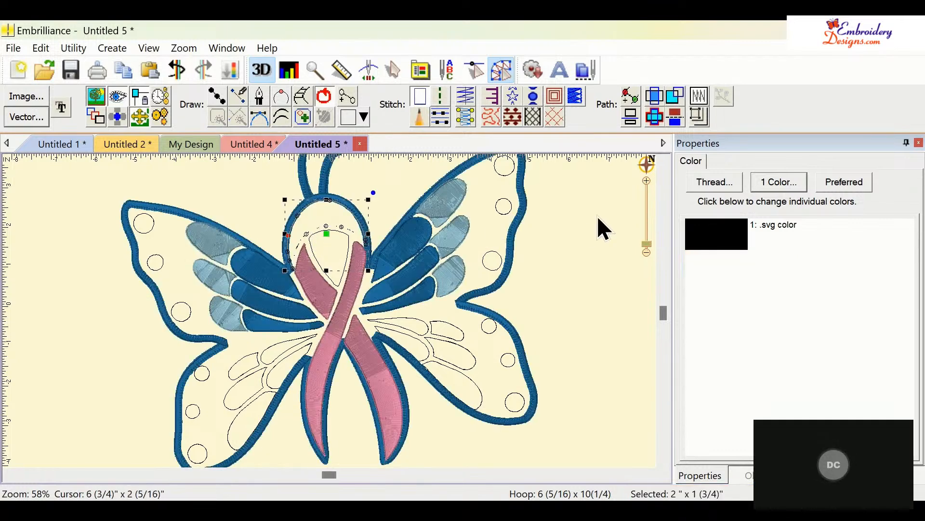
left_click(463, 119)
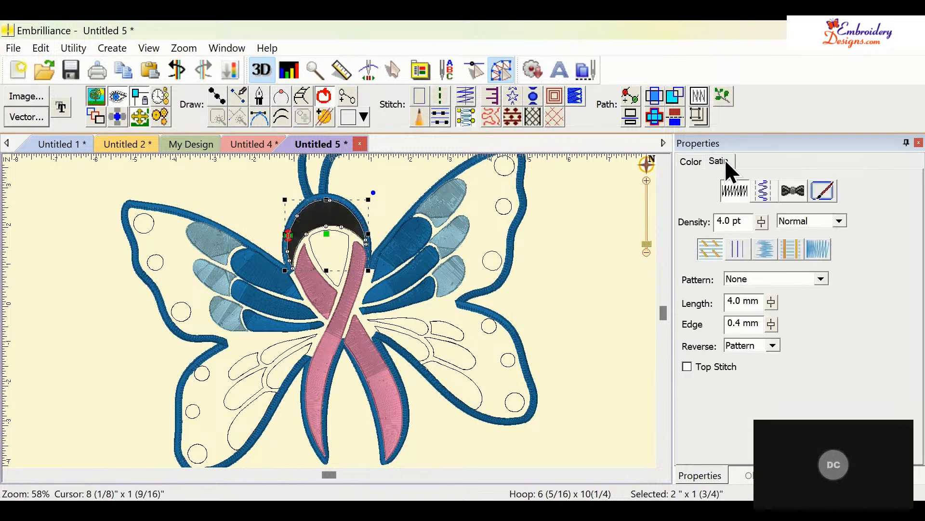
left_click(691, 162)
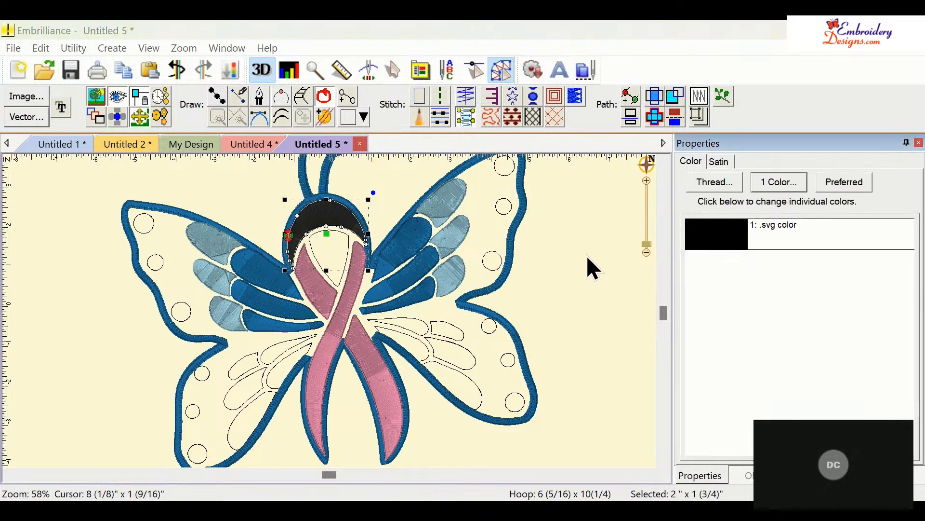
left_click(385, 227)
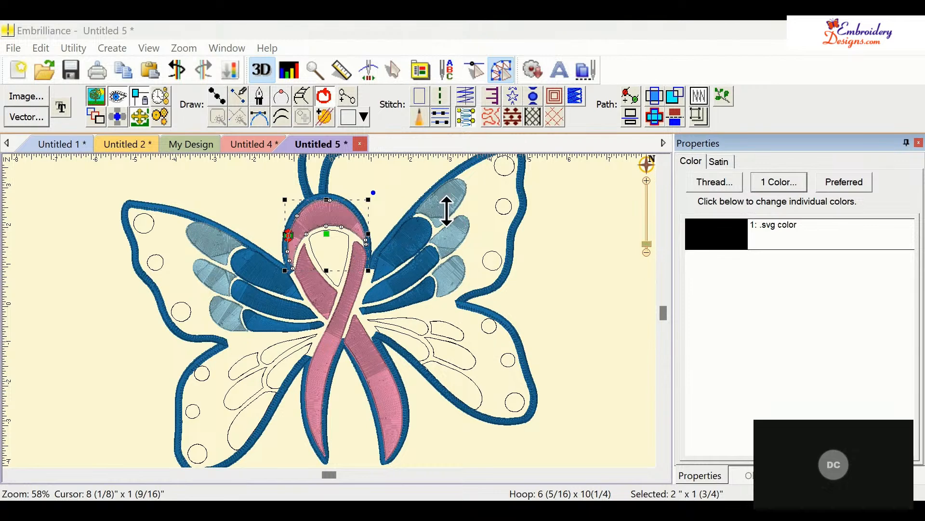
left_click(564, 164)
left_click(582, 251)
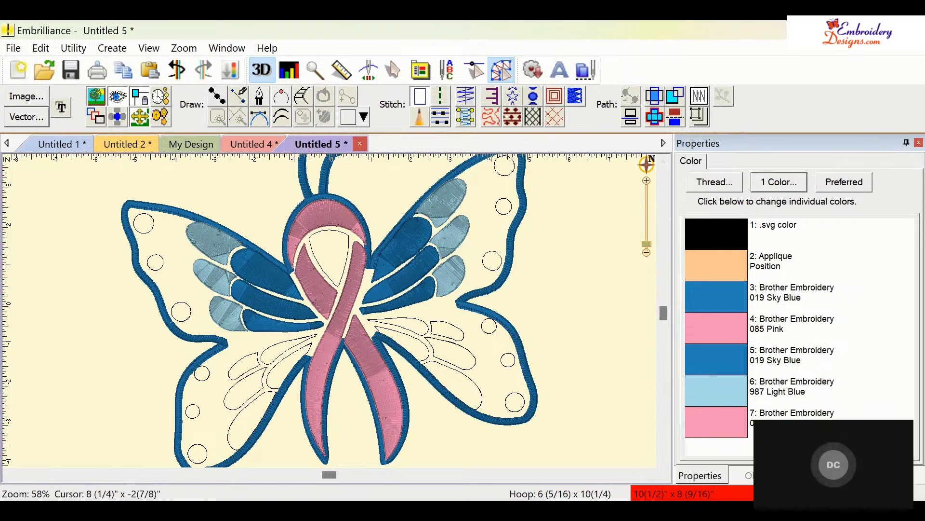
- Delete the butterfly-shaped Edge object from the objects list
left_click(760, 475)
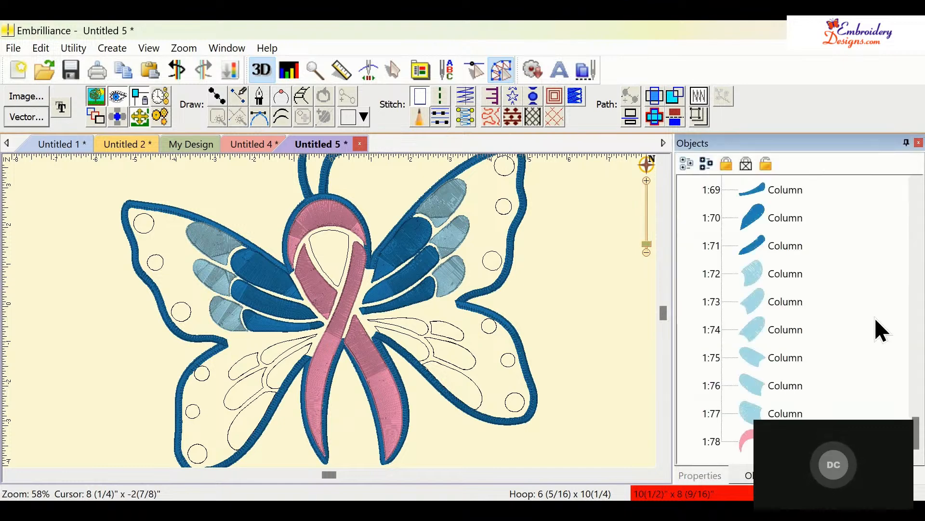
left_click_drag(916, 418, 909, 379)
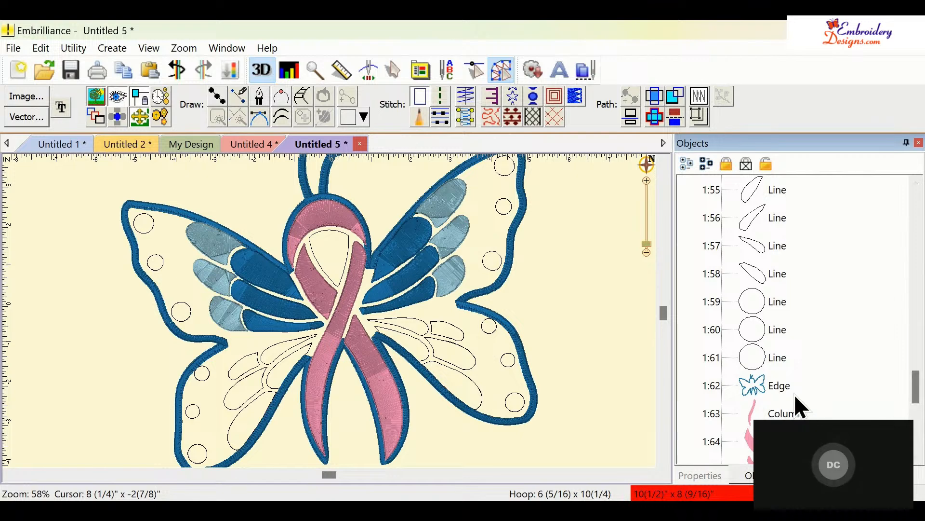
left_click(782, 389)
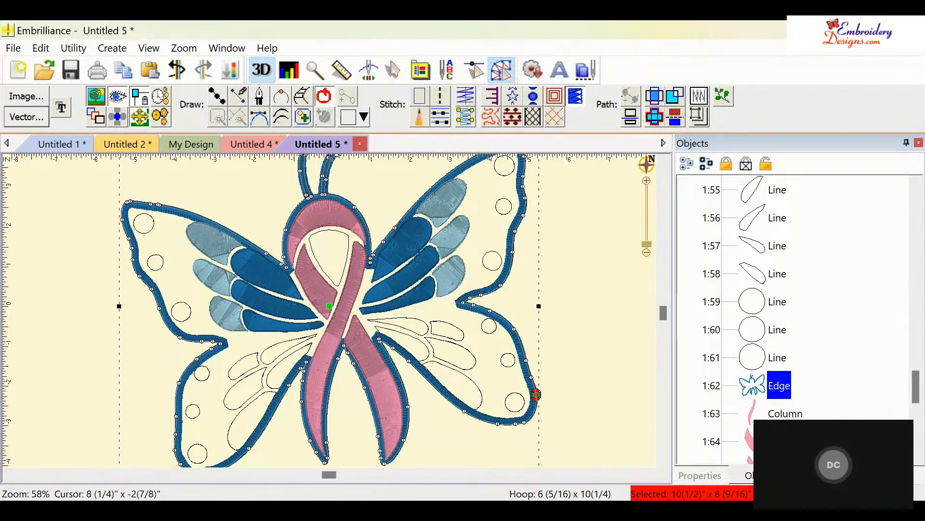
key("Delete")
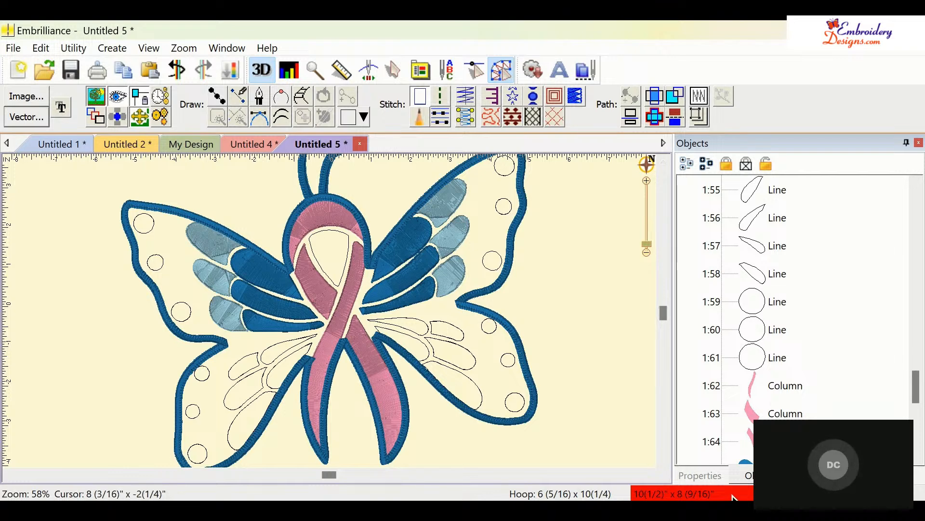
- Change the hoop and scale the whole butterfly down to about 8 3/8 by 6 13/16 inches
left_click(420, 69)
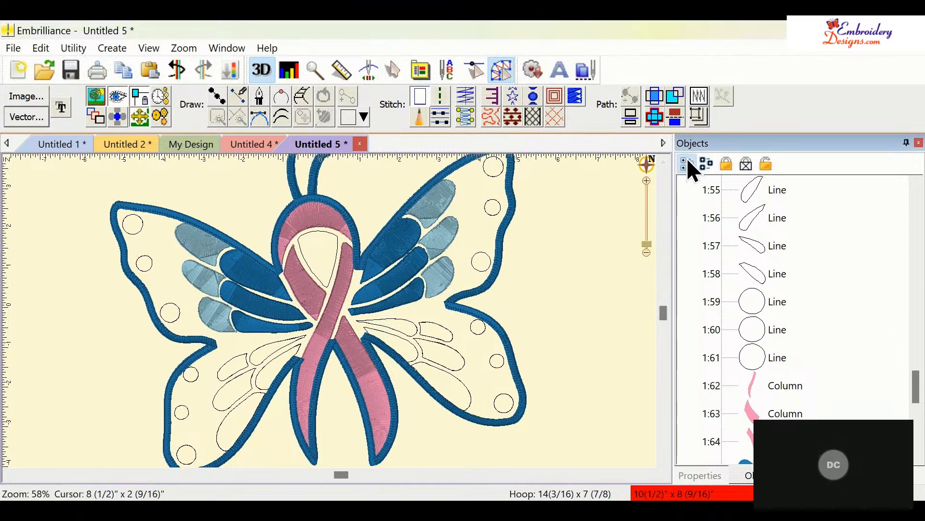
key("ctrl+a")
left_click_drag(646, 243, 647, 250)
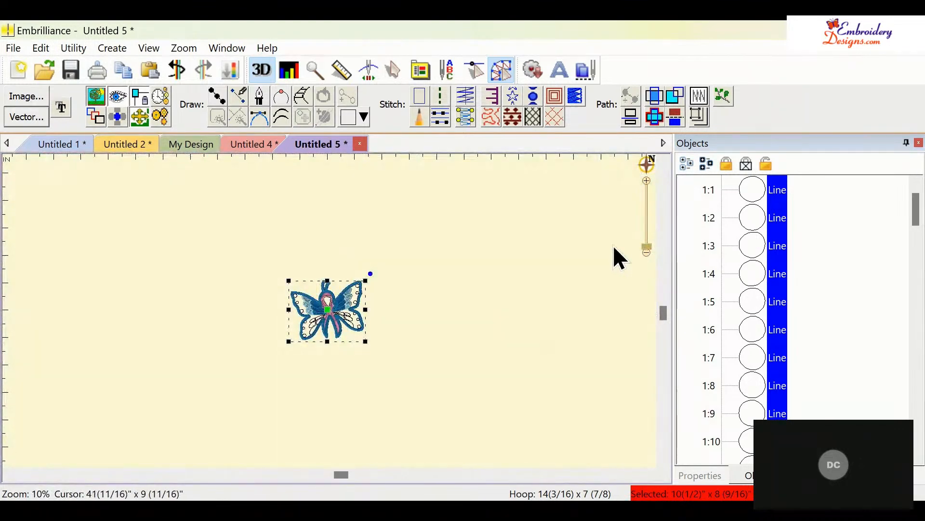
left_click_drag(363, 279, 352, 288)
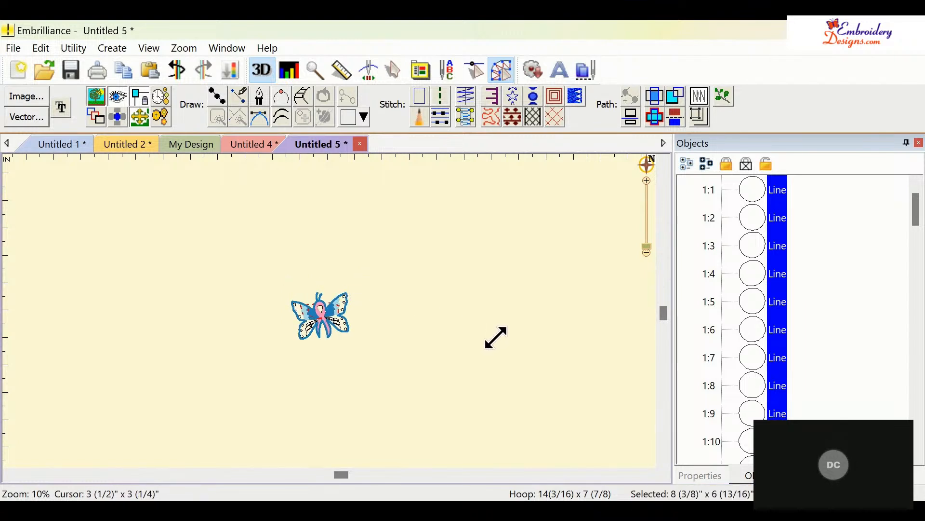
left_click(571, 347)
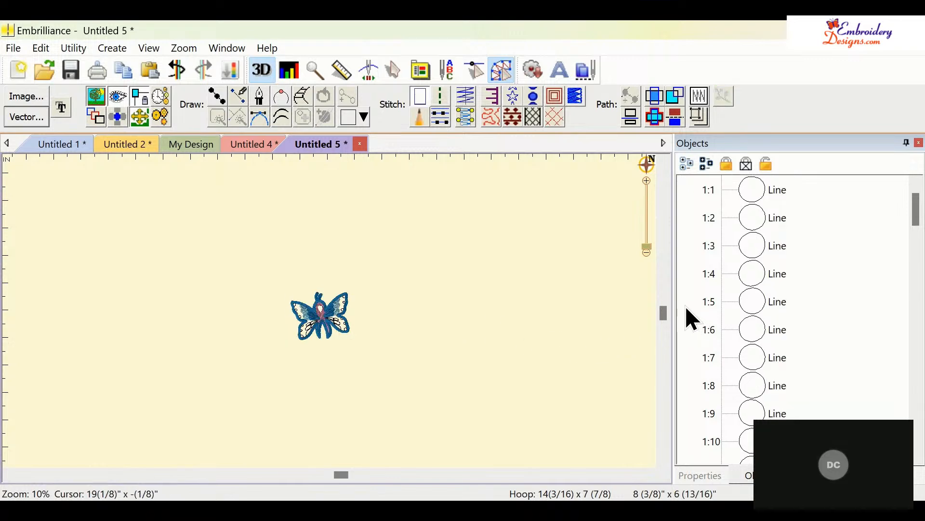
left_click(648, 244)
left_click_drag(649, 246, 645, 248)
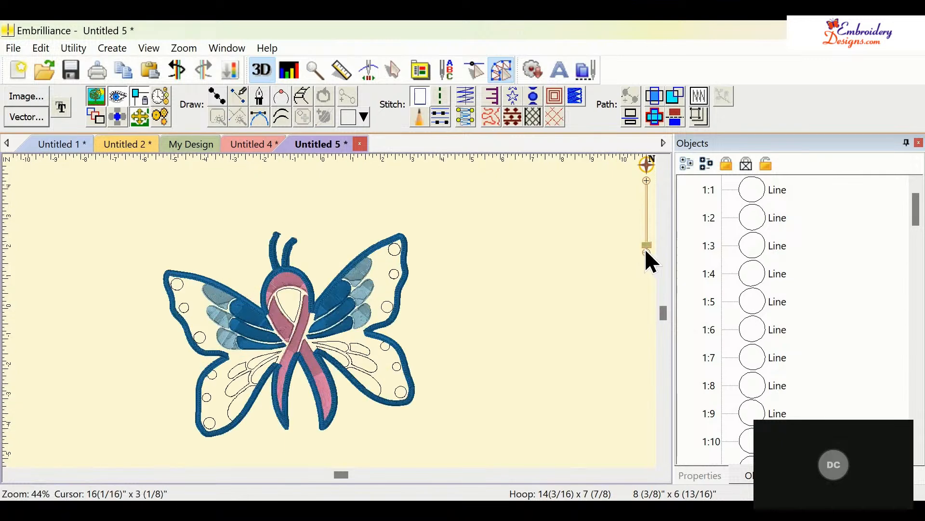
left_click(663, 459)
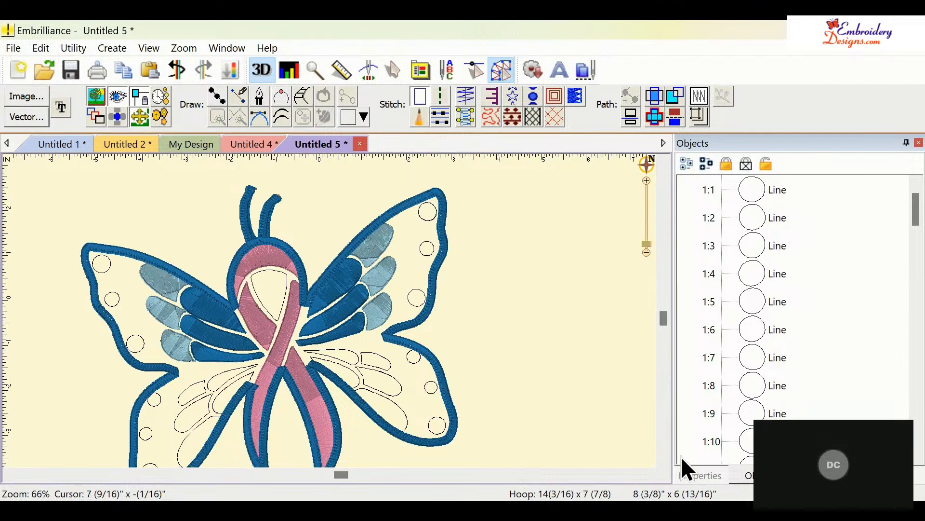
left_click_drag(664, 320, 666, 340)
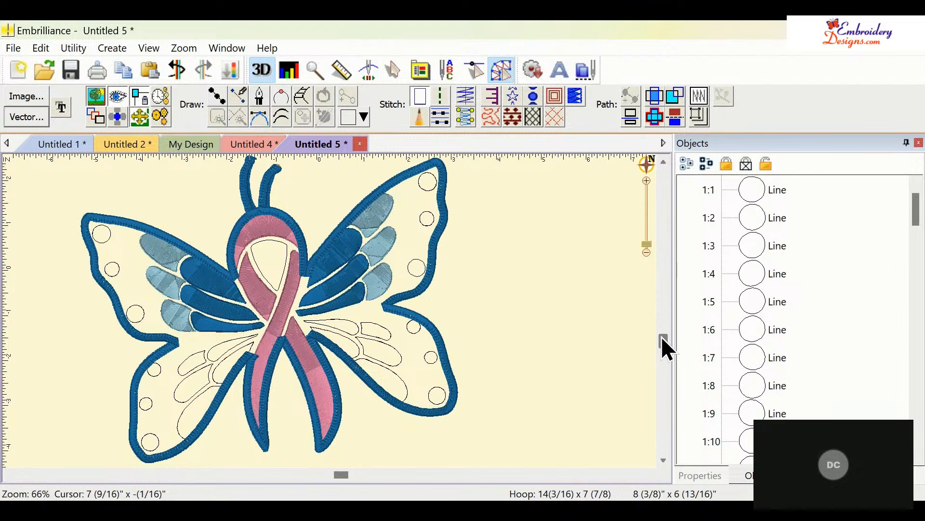
- Start a new design and add ABC lettering enlarged to about 4 by 1 9/16 inches
left_click(20, 66)
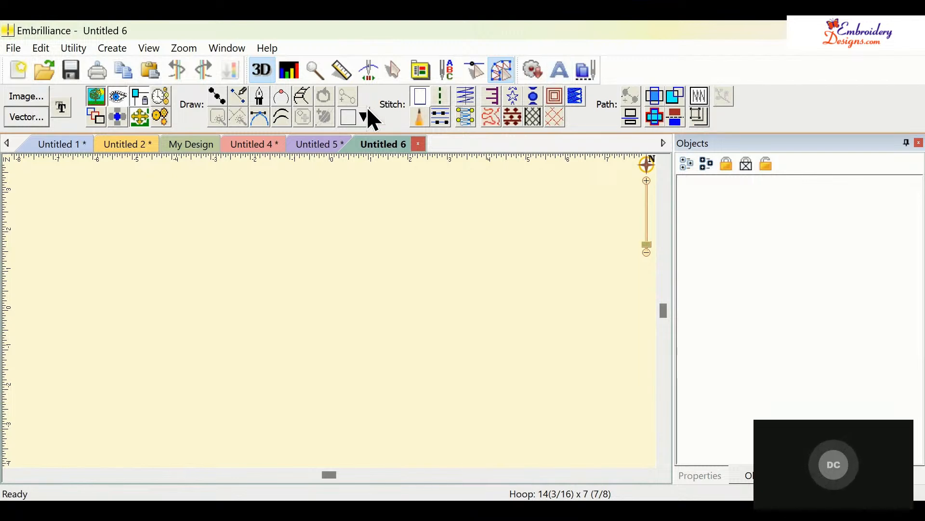
left_click(562, 72)
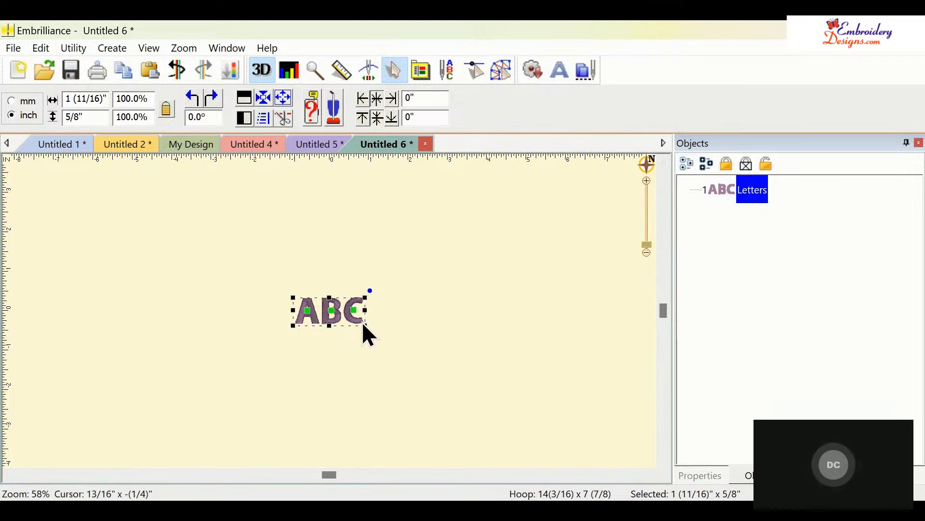
left_click_drag(374, 324, 457, 397)
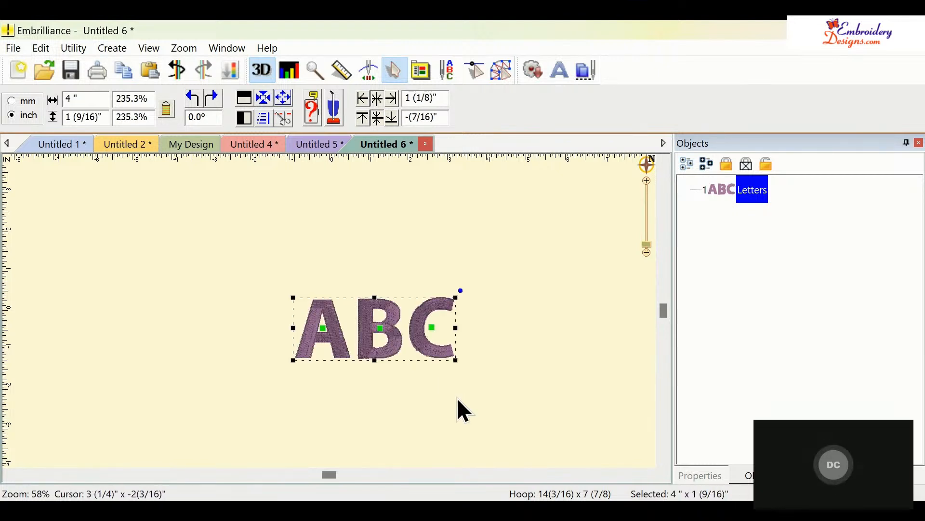
- Create an outline around the ABC lettering and break it apart into separate letter outlines
left_click(497, 77)
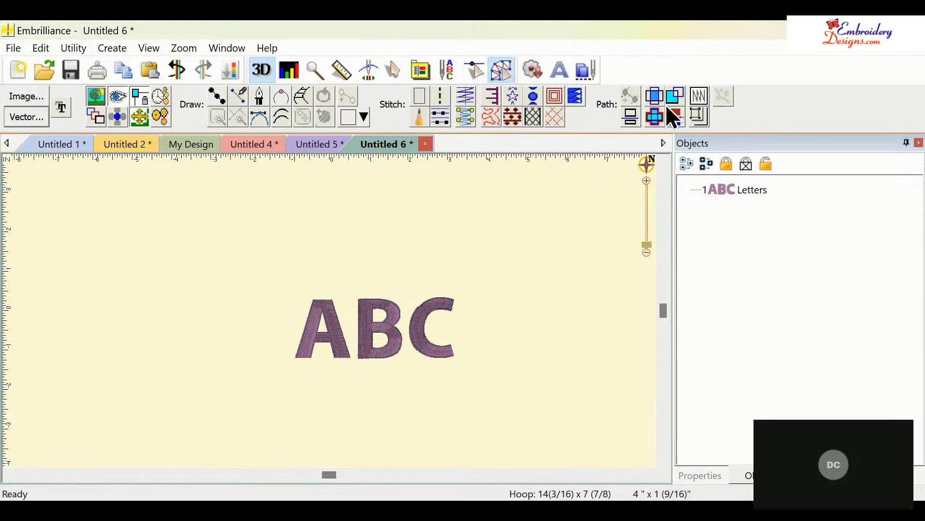
left_click(698, 97)
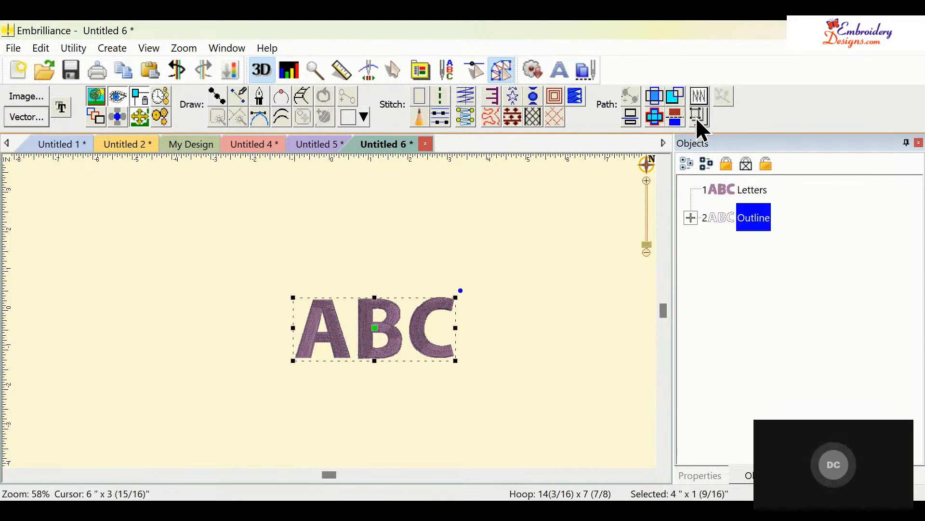
left_click(698, 116)
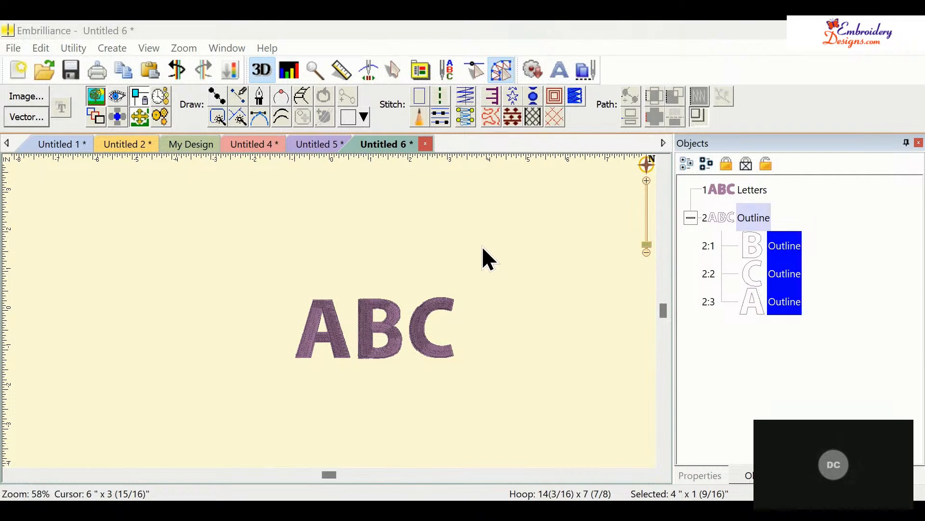
left_click(486, 216)
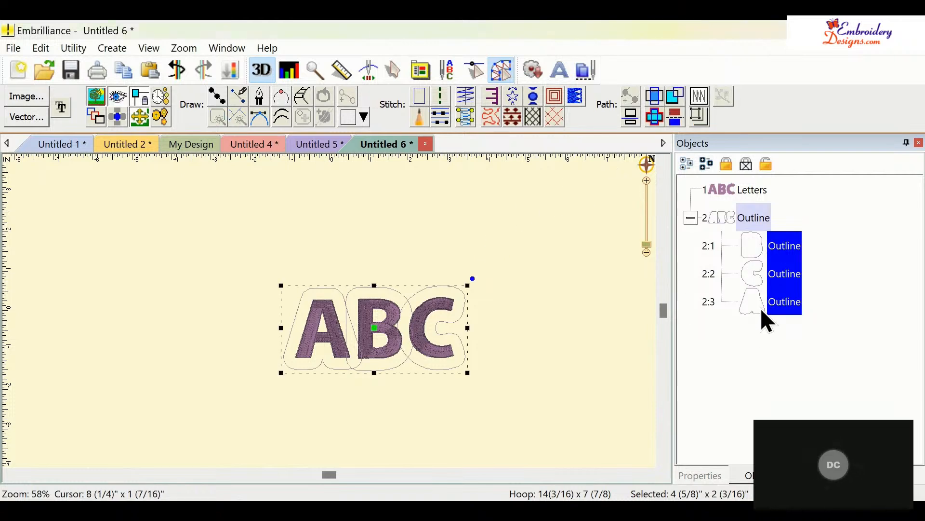
- Merge the letter outlines into a single union shape and delete the three separate outlines
left_click(654, 118)
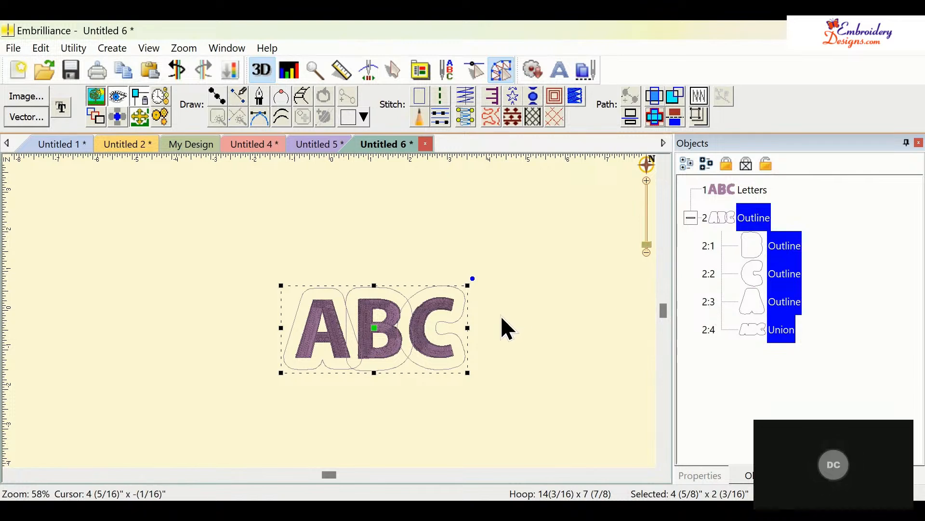
left_click(785, 247)
left_click(838, 255)
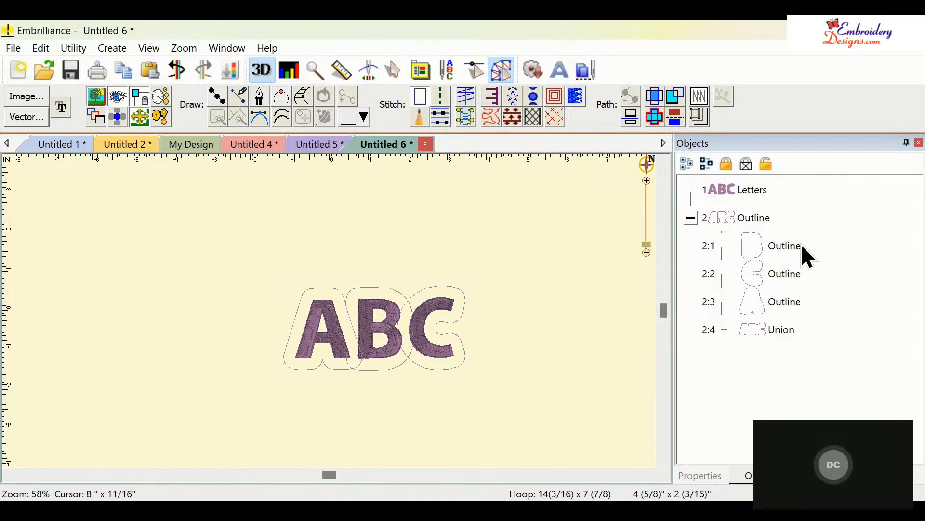
left_click(800, 243)
key("Delete")
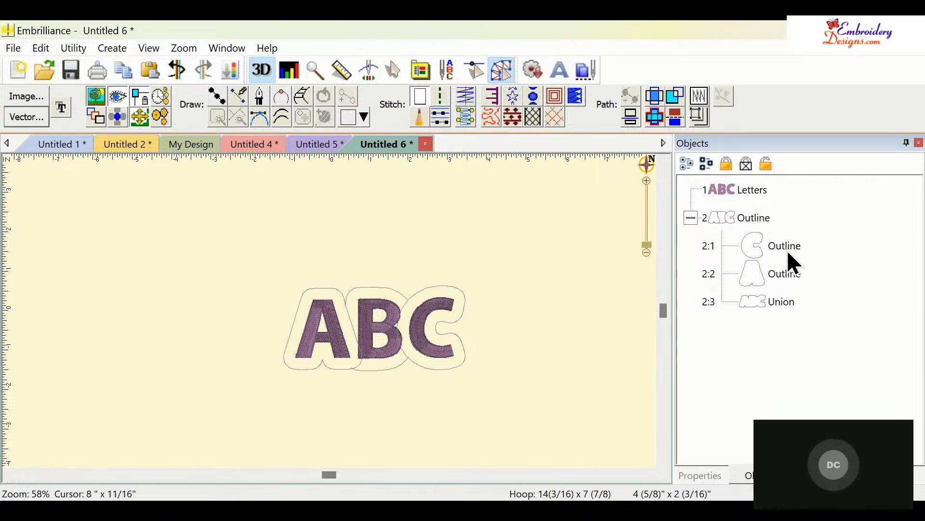
left_click(788, 247)
key("Delete")
left_click(793, 246)
key("Delete")
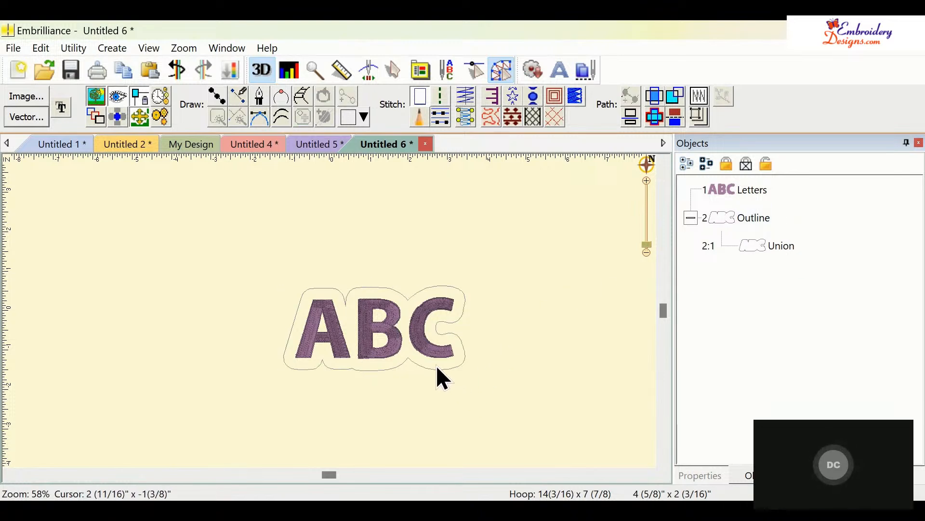
- Create a patch from the union outline and convert its edge into an applique
left_click(580, 96)
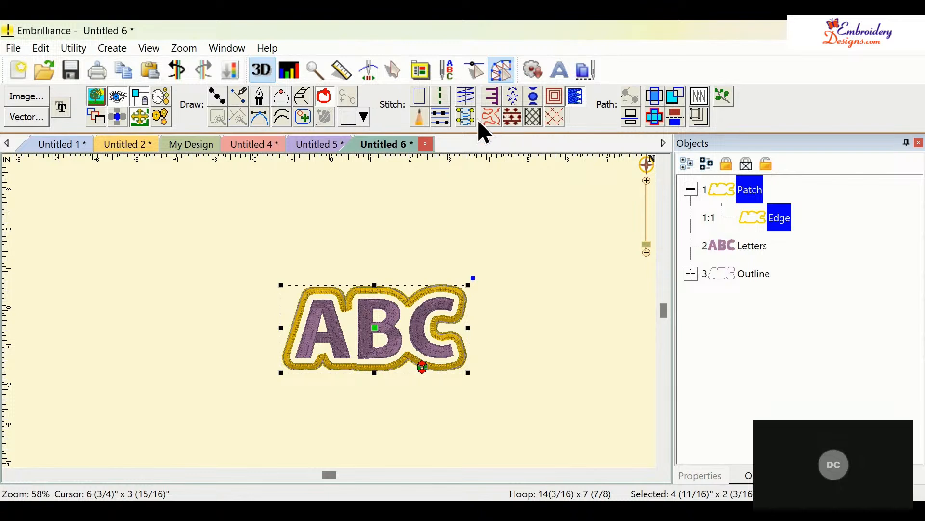
left_click(490, 95)
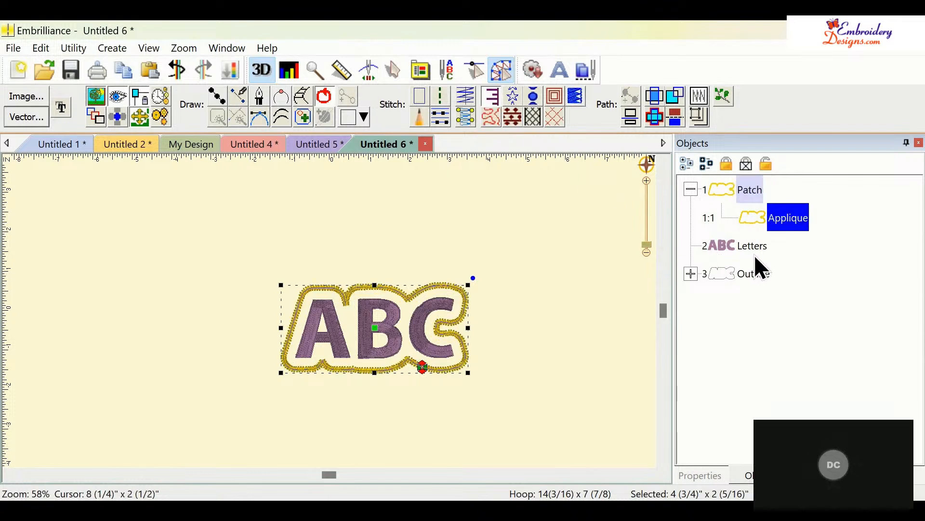
- Turn on the applique's Material stitch alongside the Position stitch
left_click(710, 475)
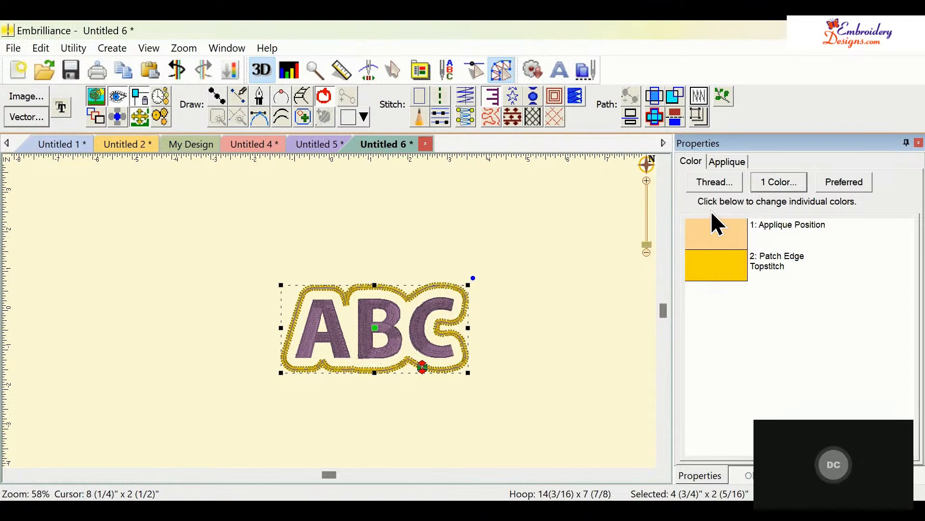
left_click(727, 162)
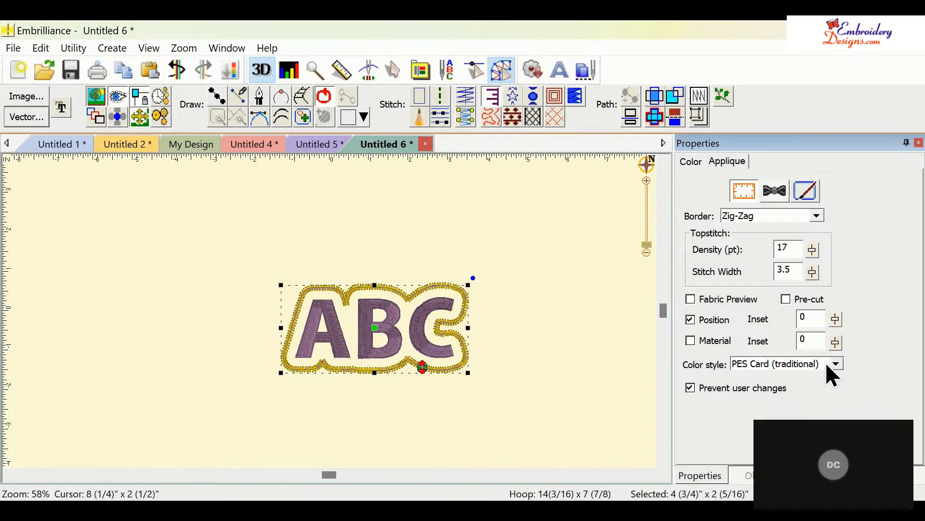
left_click(692, 418)
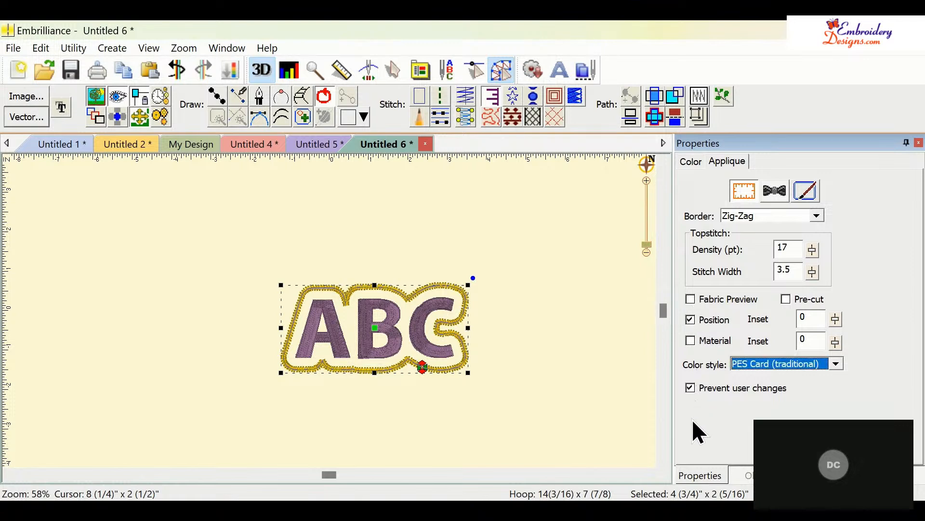
left_click(694, 319)
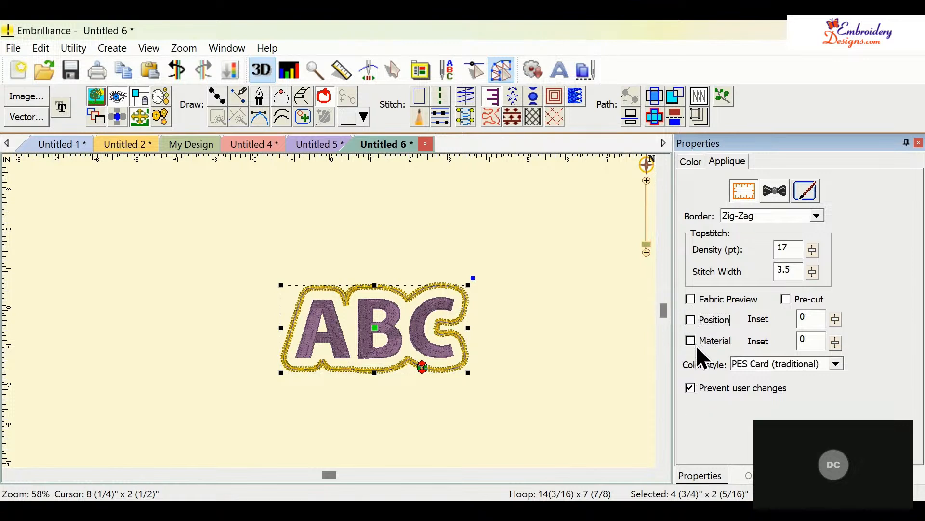
left_click(692, 322)
left_click(690, 342)
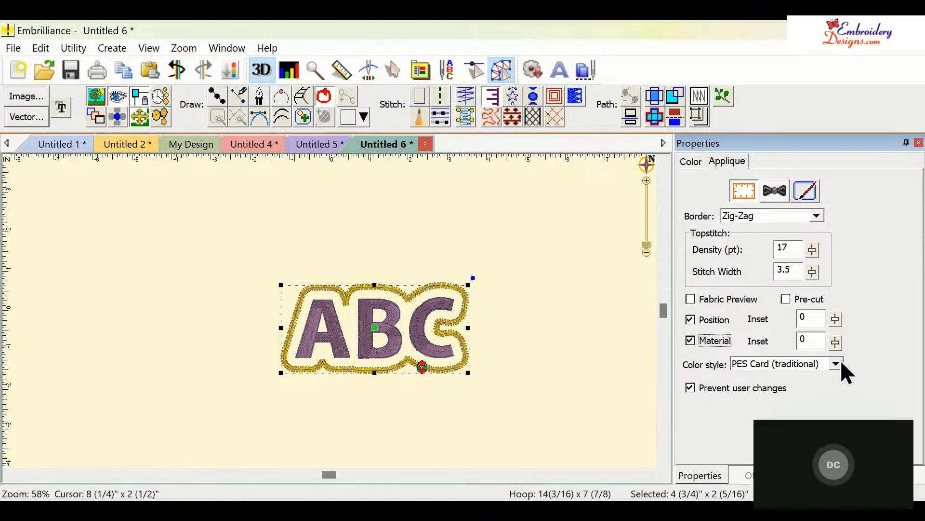
- Set the applique border to None
left_click(816, 217)
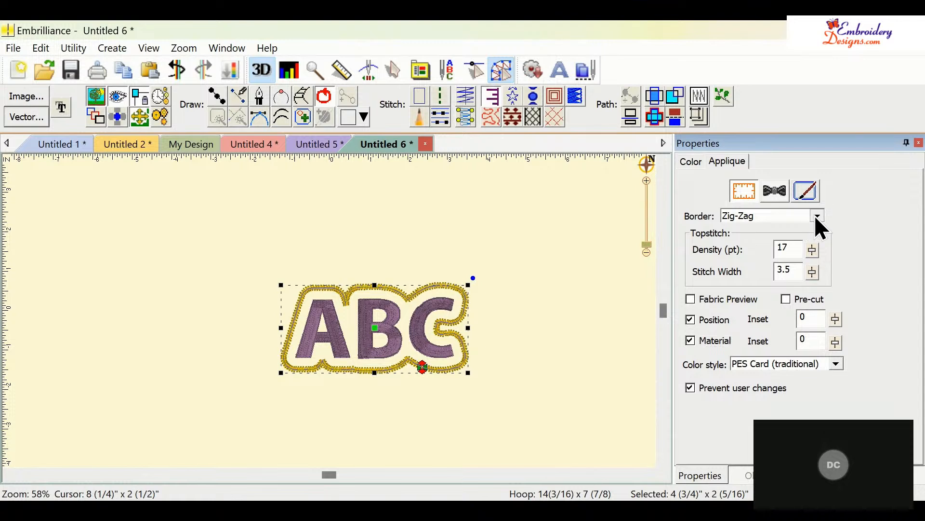
key("Up")
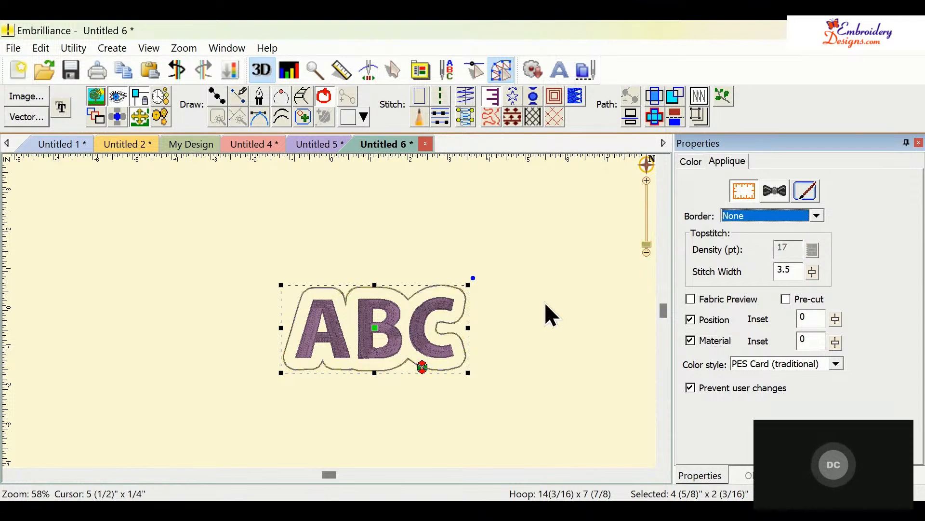
left_click(528, 301)
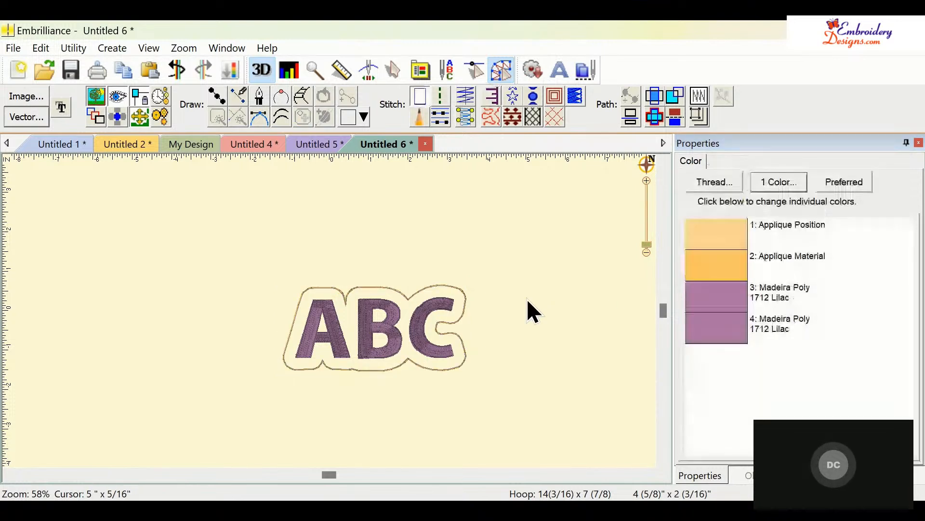